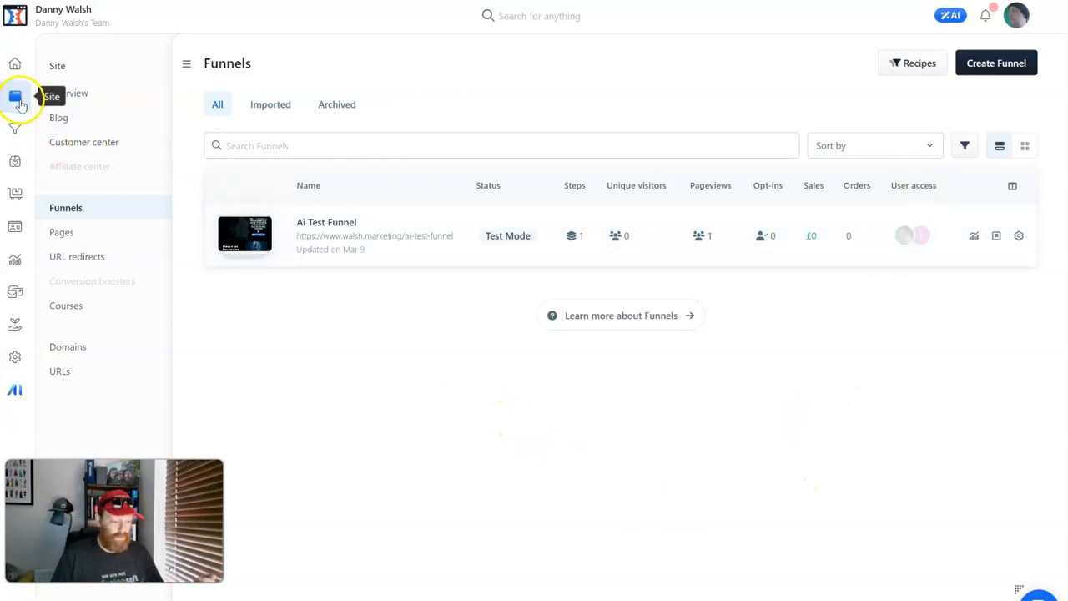
Step: Create a blank funnel named "Dannys Demo Funnel" with the path /dannys-demo-funnel
click(78, 208)
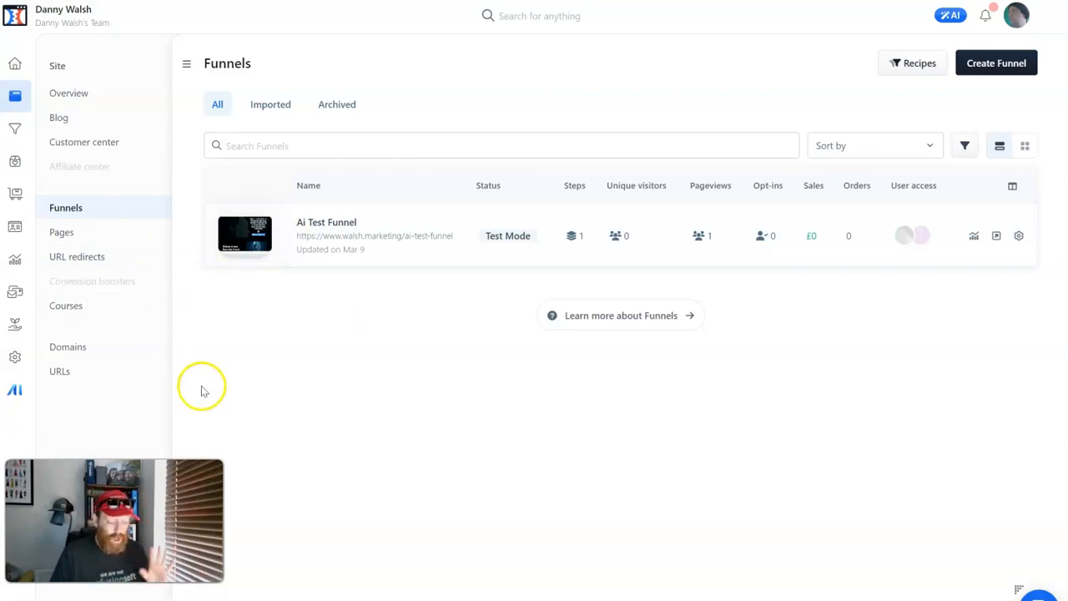
click(992, 73)
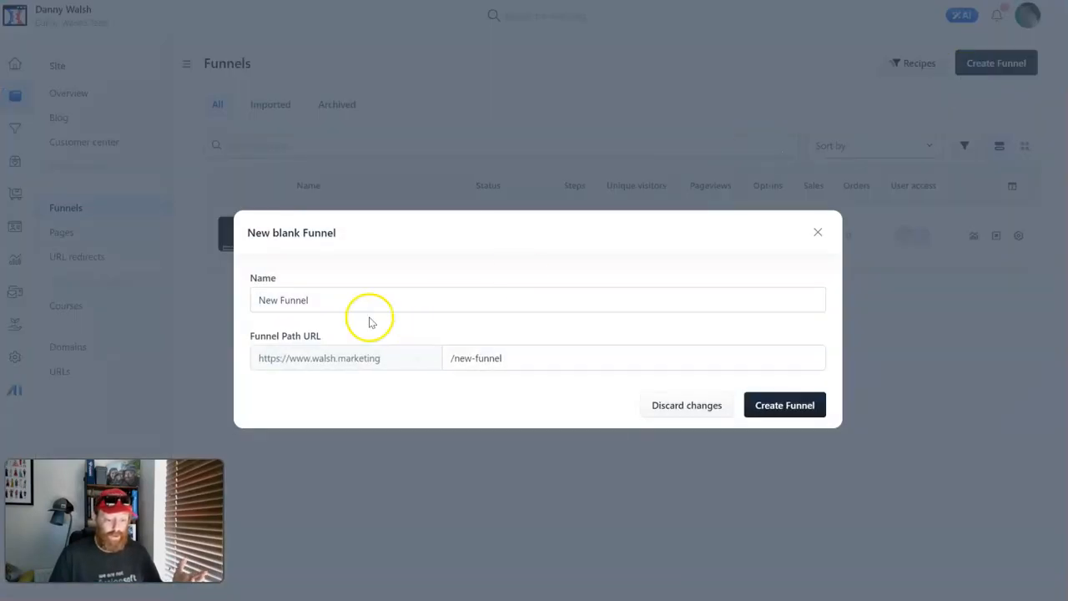
drag(361, 293, 258, 298)
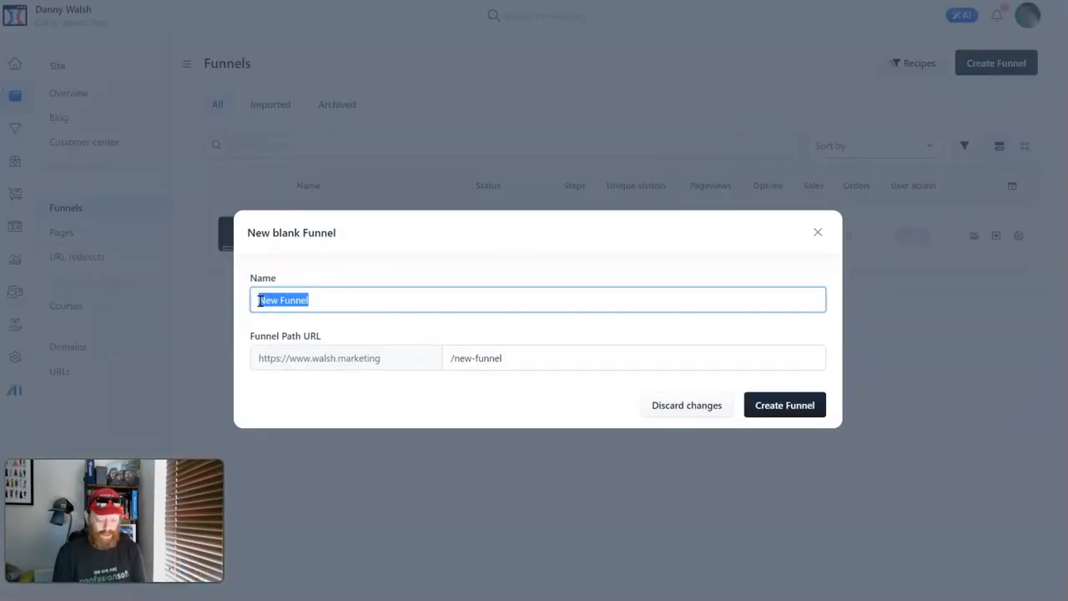
text(dannys Demo )
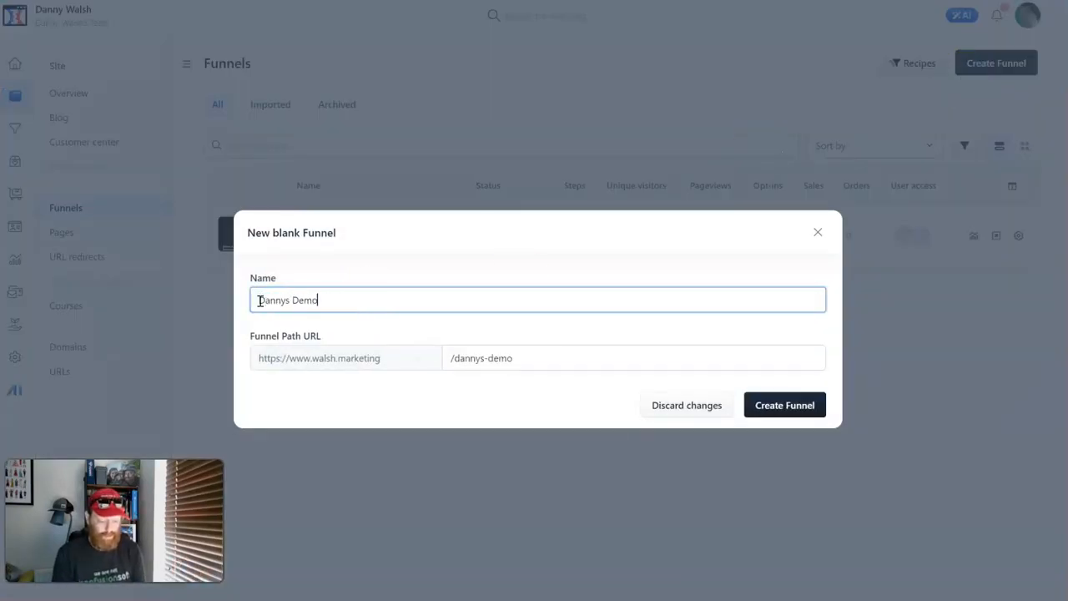
text(Funnel)
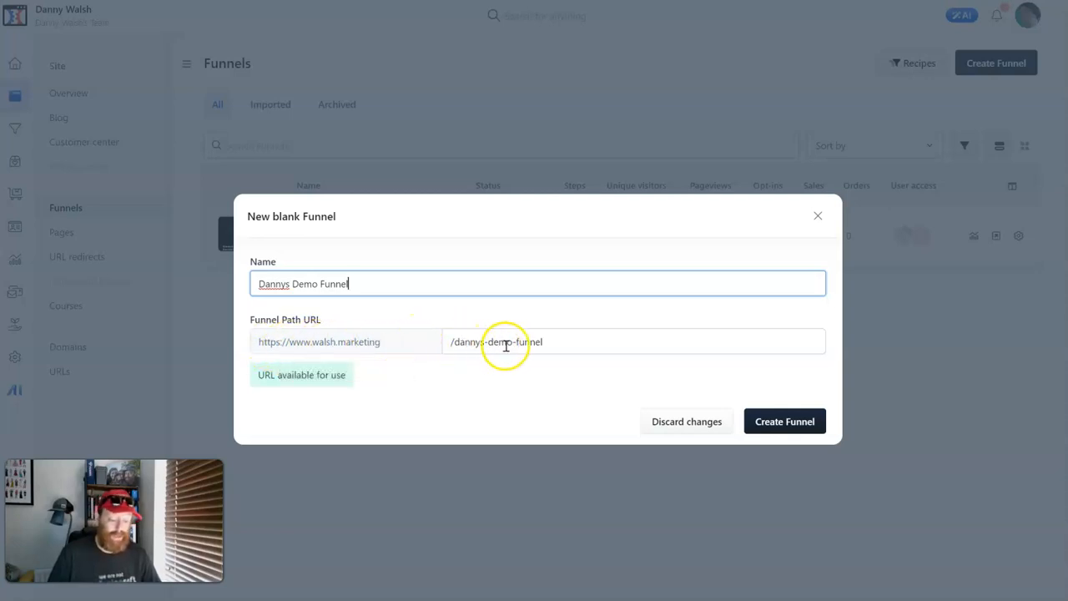
drag(564, 344, 455, 347)
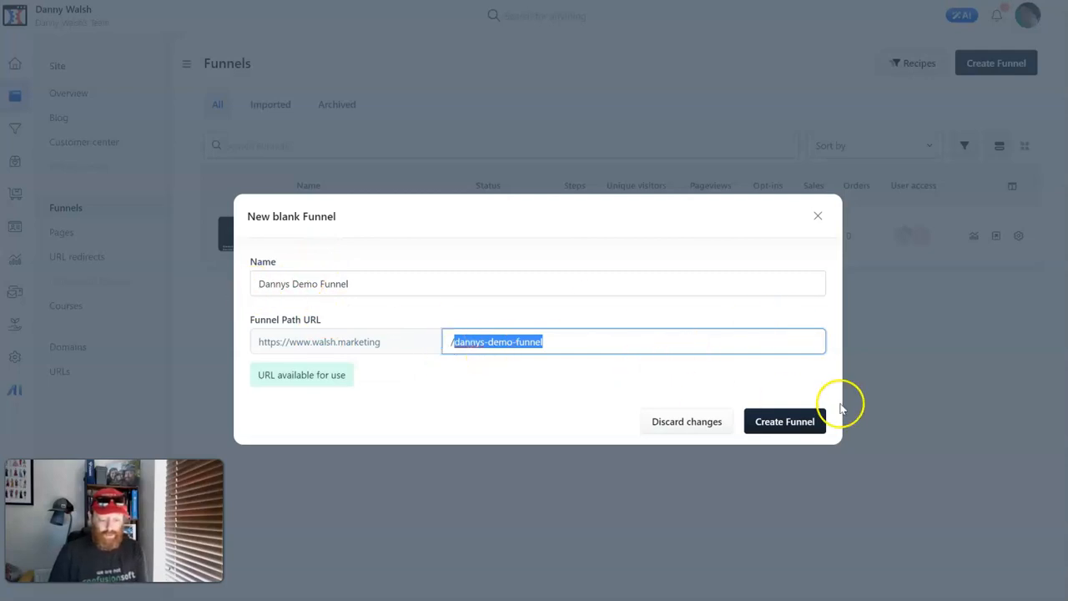
click(804, 422)
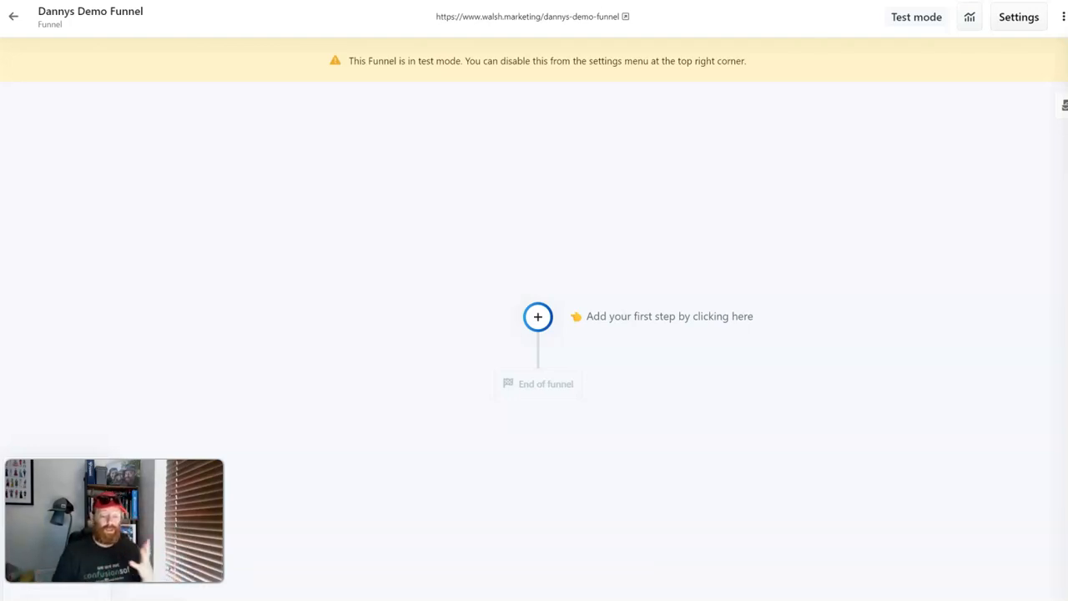
Step: Add a page as the funnel's first step, look through the opt-in templates and start a new blank page
click(538, 320)
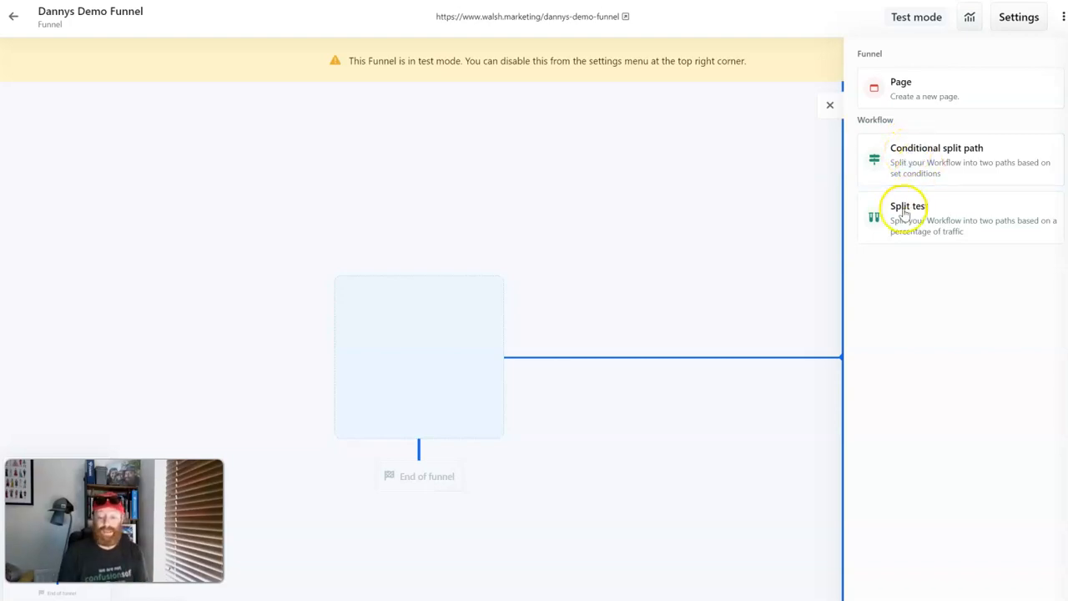
click(905, 90)
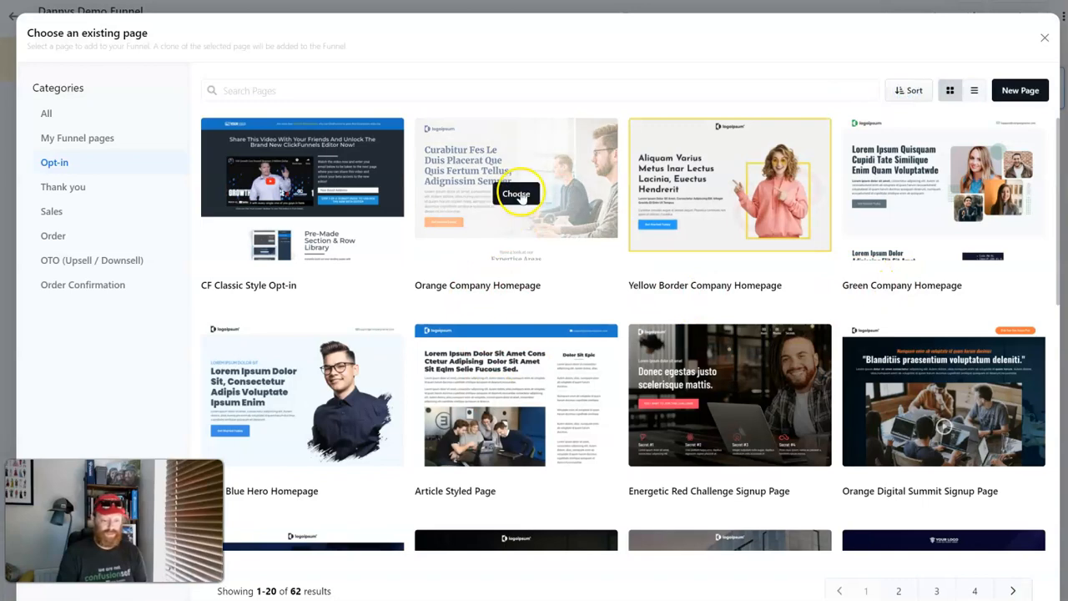
scroll(542, 211, down, 5)
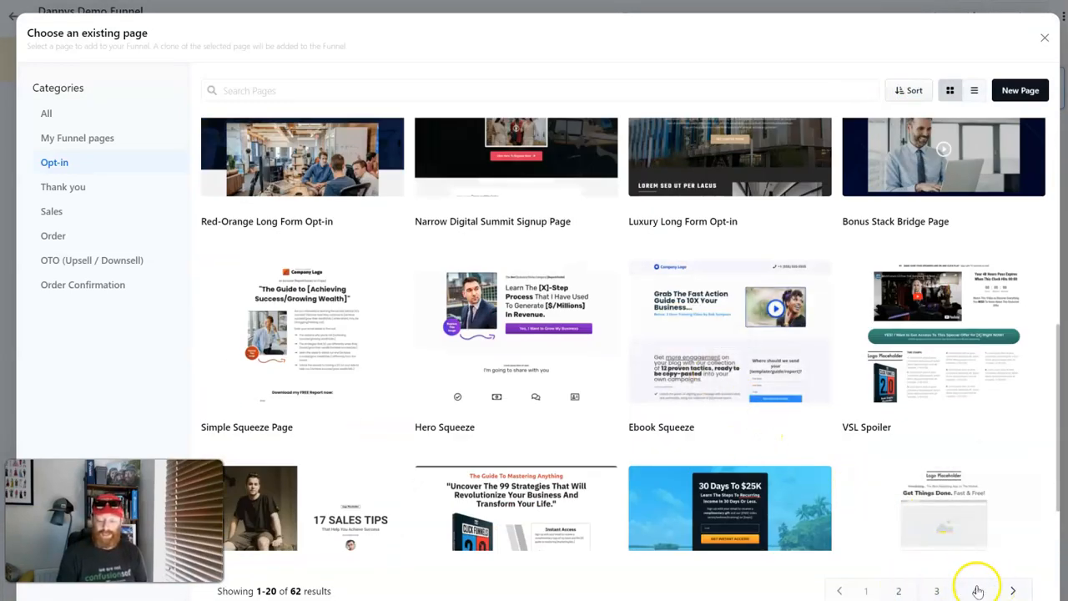
scroll(659, 409, down, 1)
scroll(604, 310, up, 9)
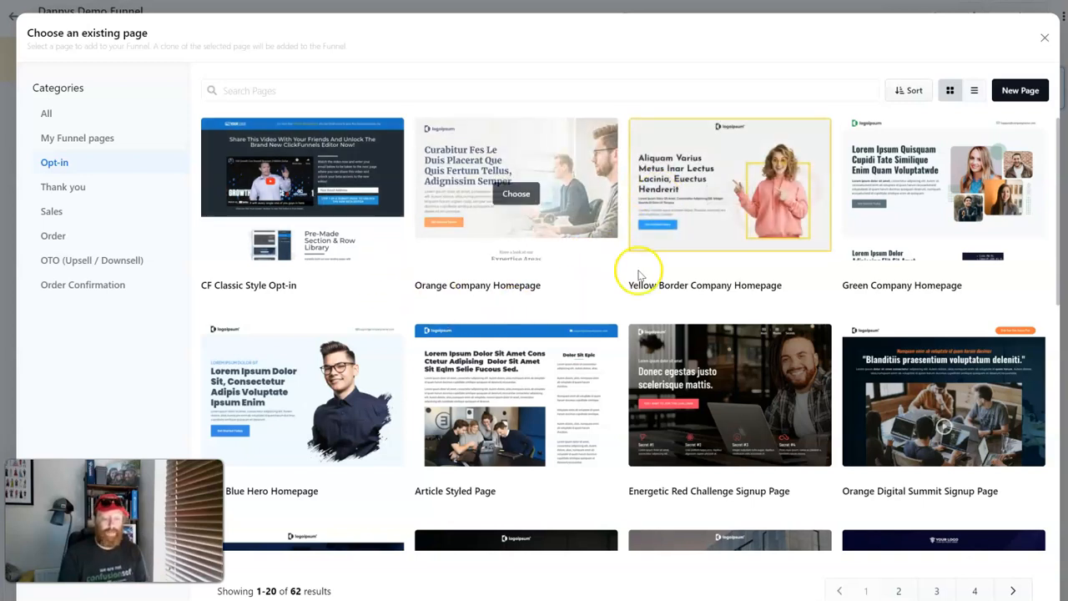
click(1010, 90)
Step: Enter "Dannys demo funnel page 1" as the new page's name and description, and create the page
click(398, 239)
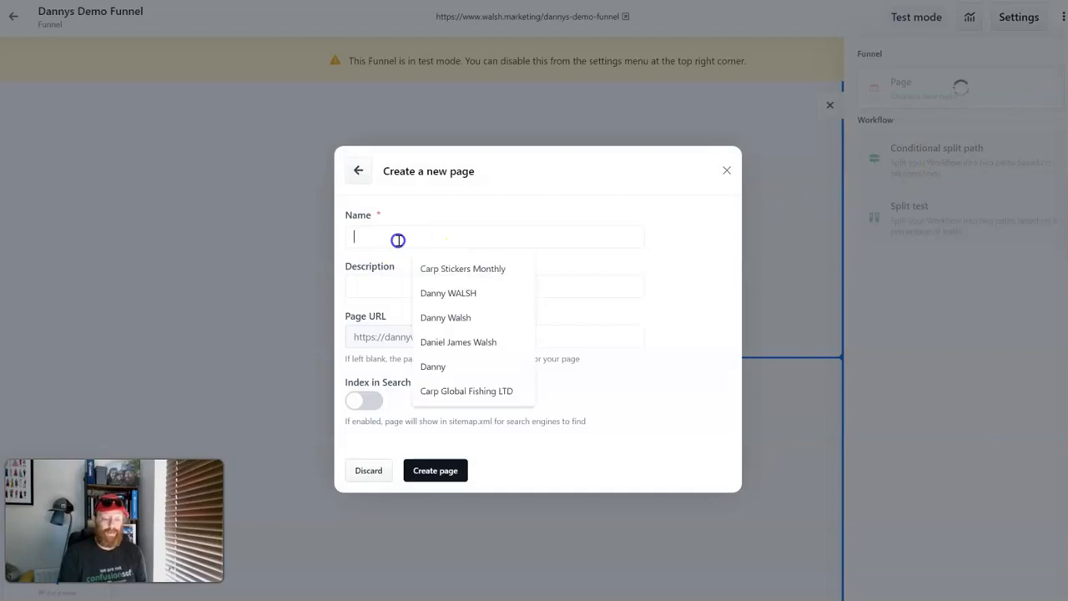
text(Dannys demo funnel)
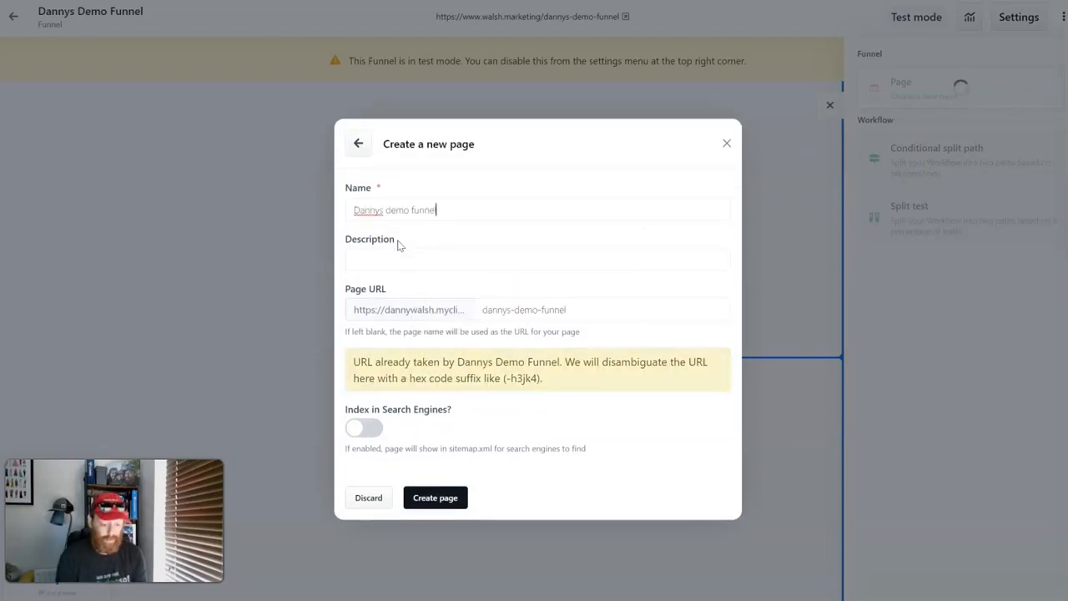
text( page 1)
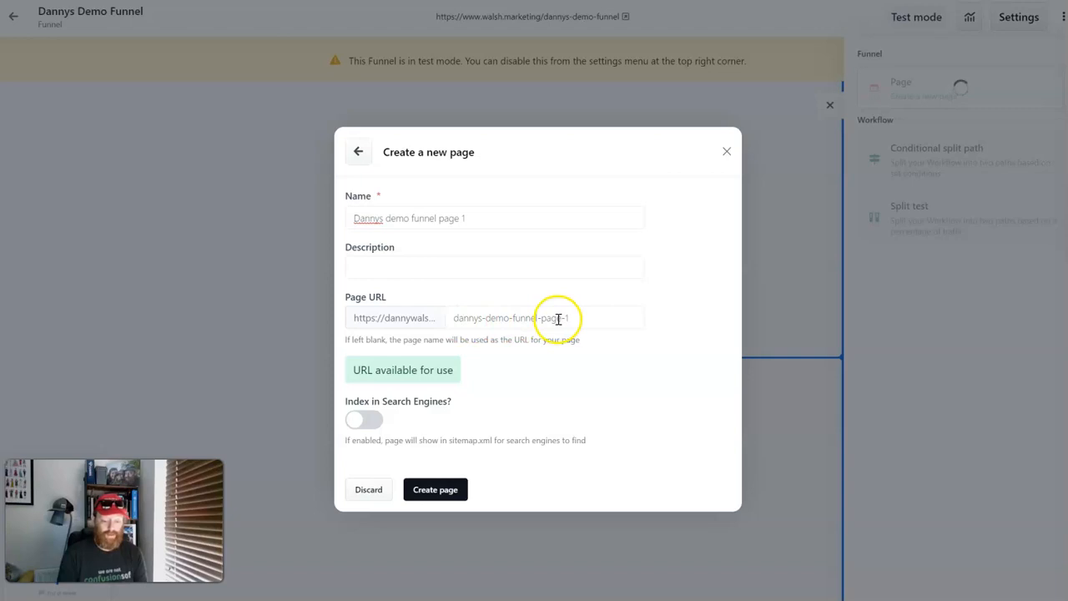
click(389, 270)
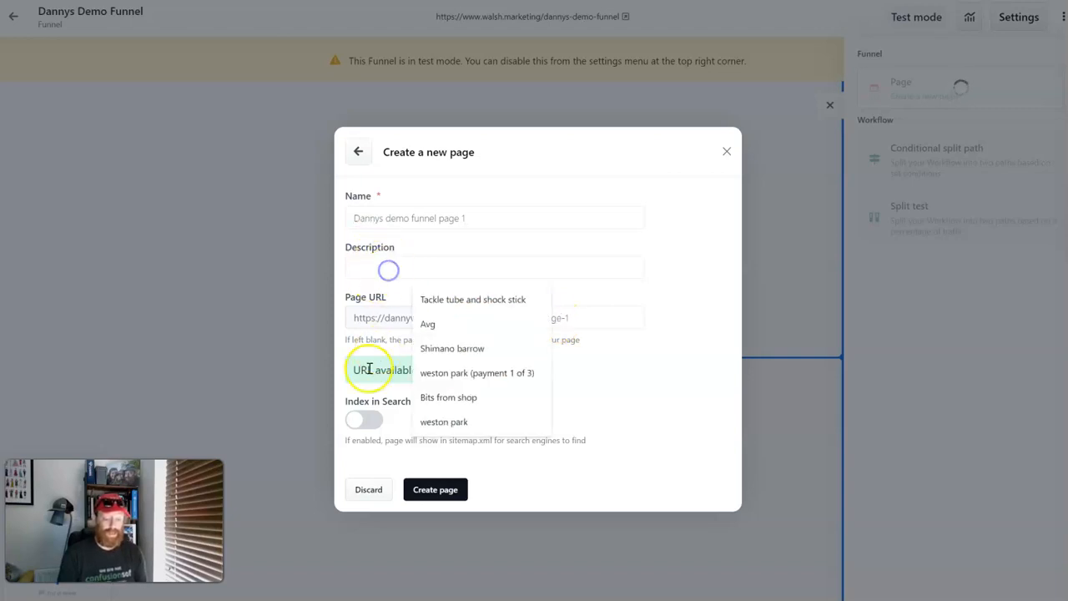
click(378, 266)
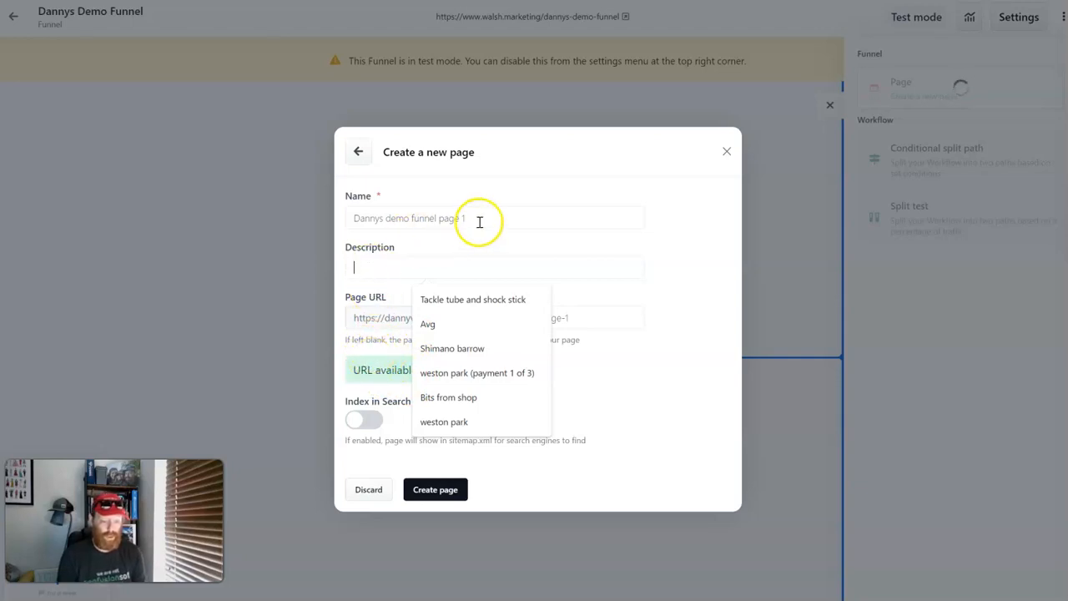
drag(479, 221, 391, 222)
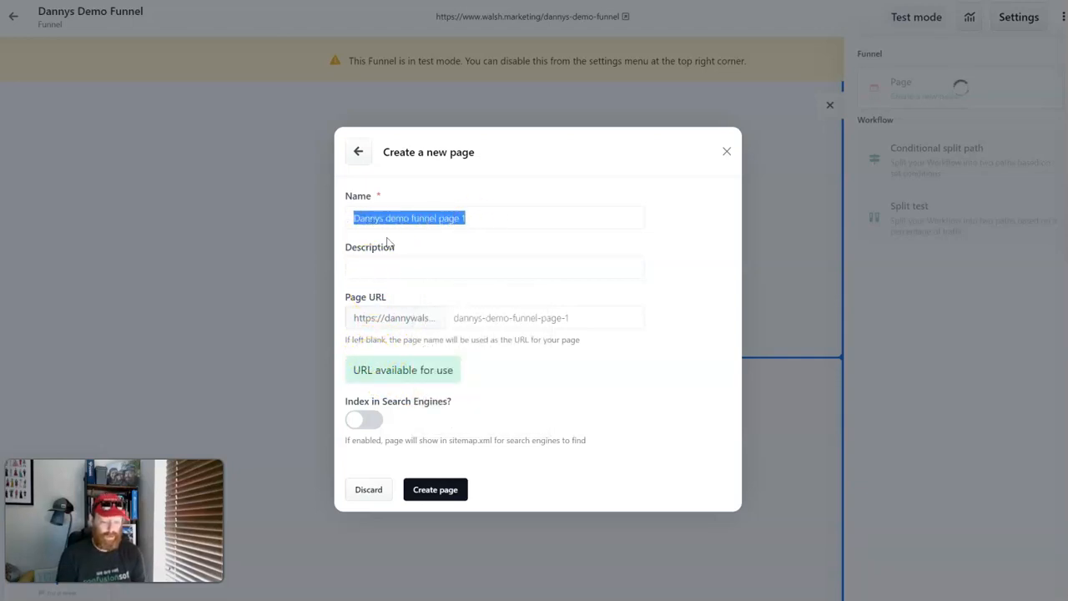
click(380, 264)
text(Dannys demo funnel page 1)
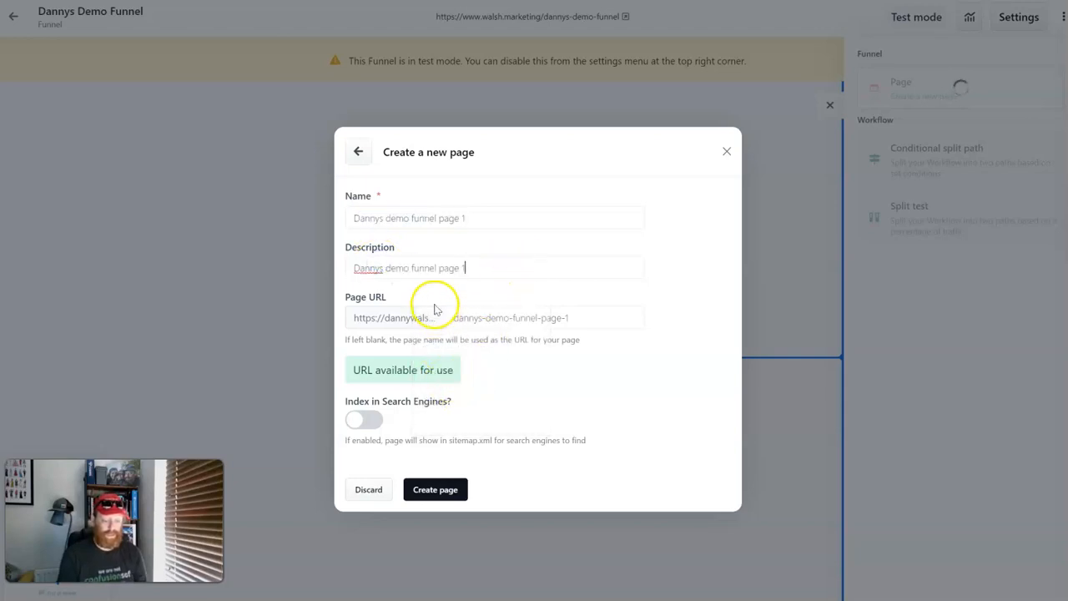
click(433, 490)
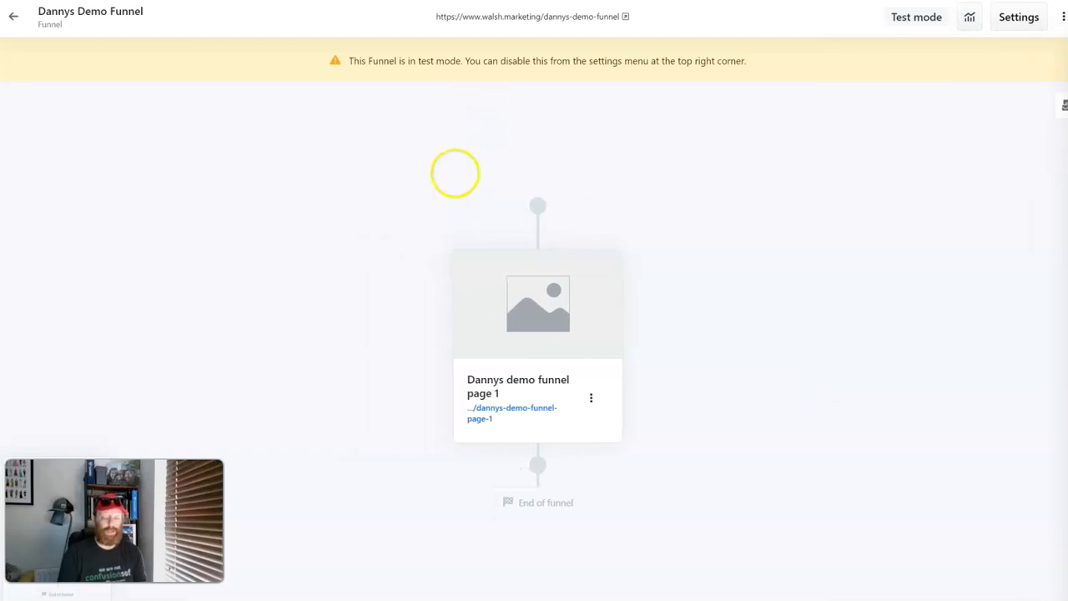
Step: Add a second page below page 1, choosing the "Thank You Web App" template from the Thank you category
mouse_move(503, 342)
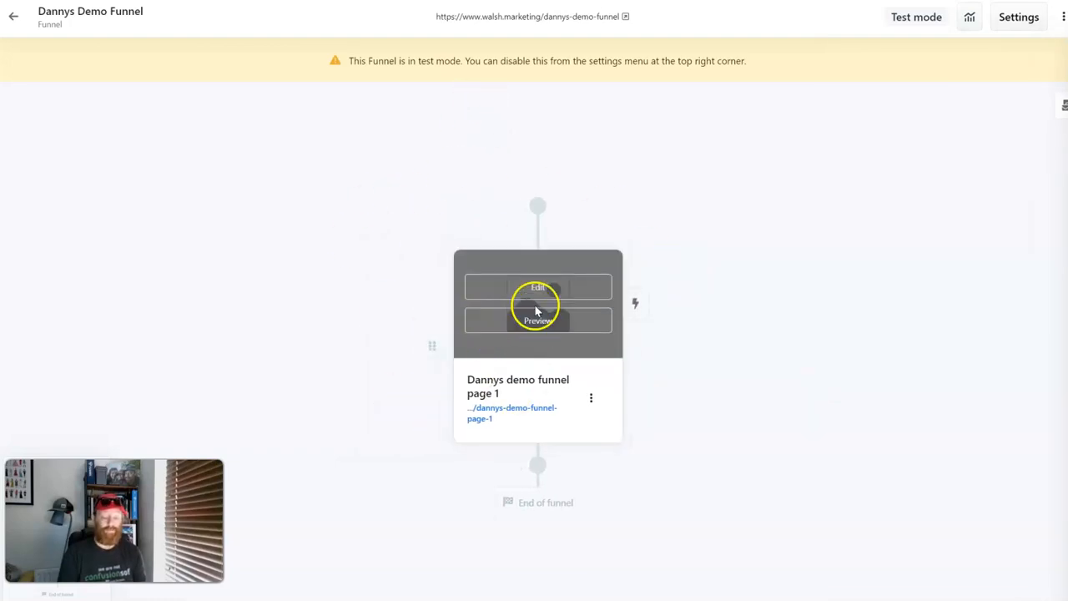
click(540, 468)
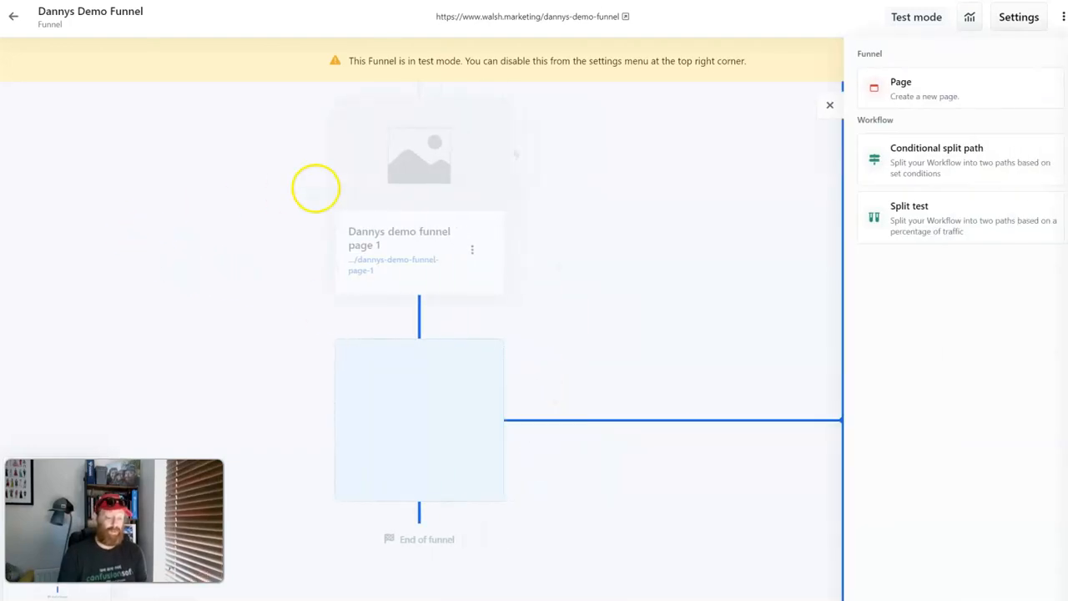
mouse_move(426, 157)
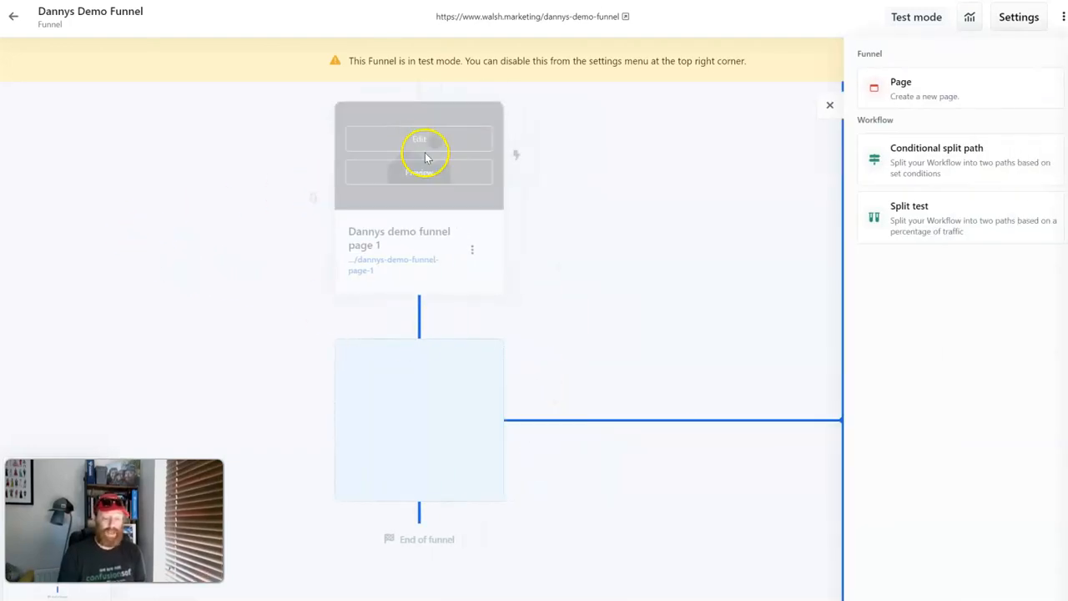
click(434, 152)
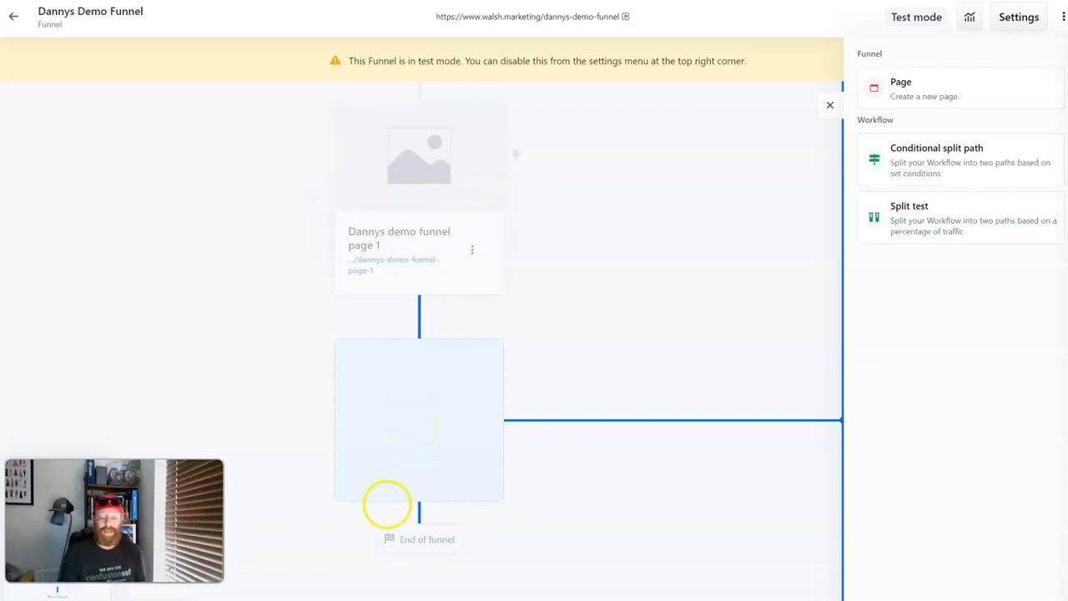
click(897, 96)
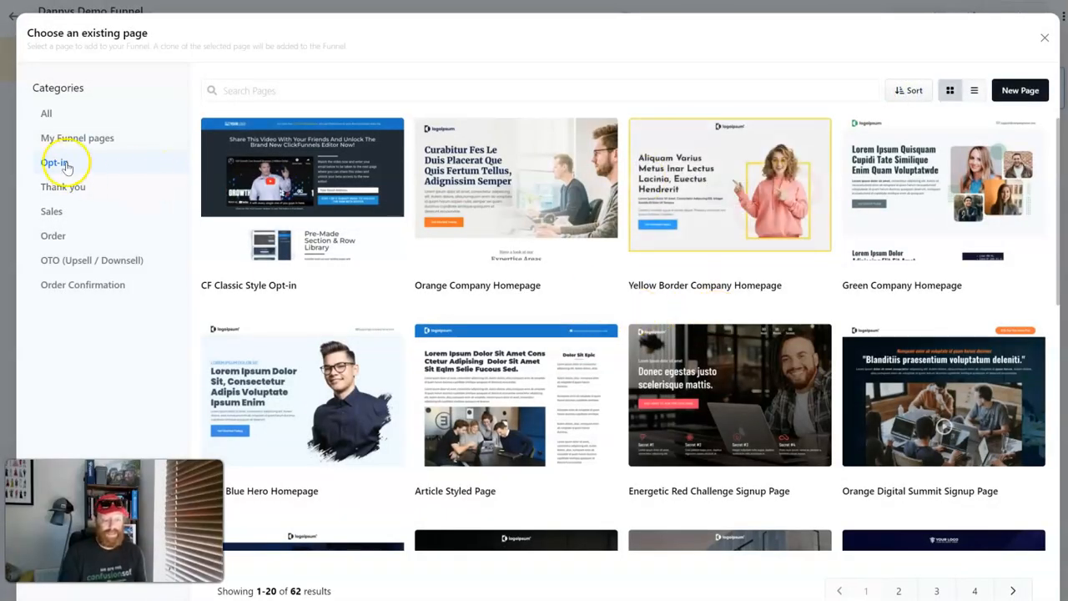
click(65, 194)
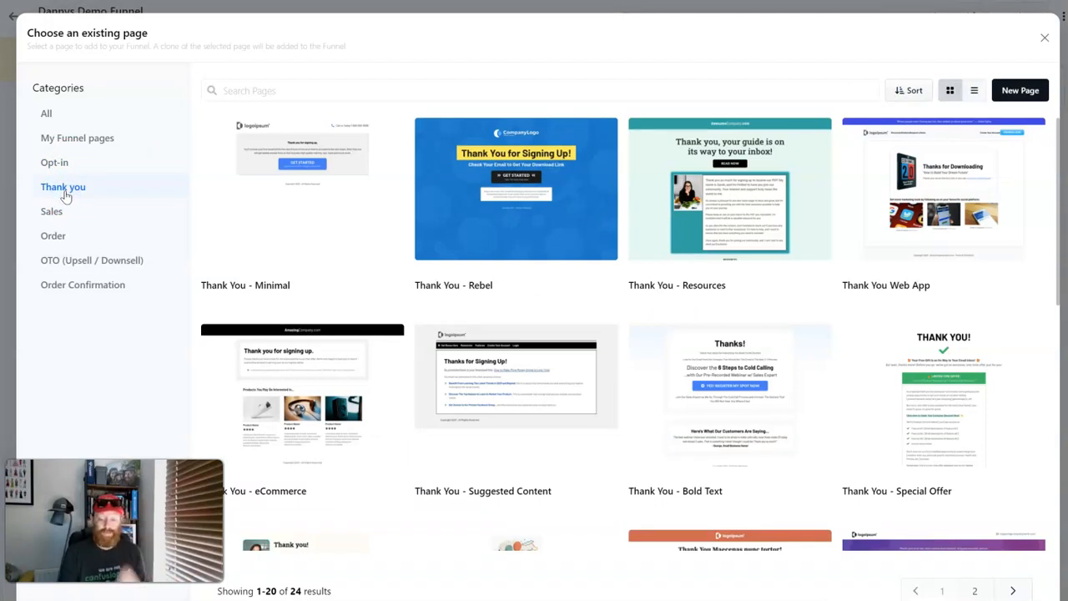
click(950, 199)
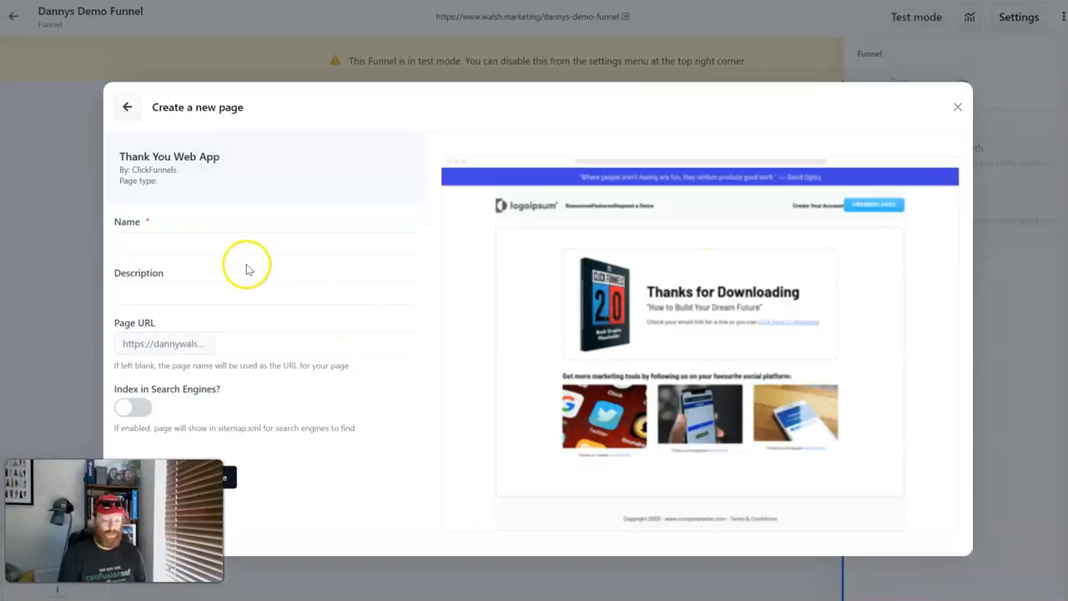
Step: Enter "Dannys demo funnel page 2 TY" as the thank-you page's name and description, and create the page
click(236, 243)
text(Dannys demo funnel page 1)
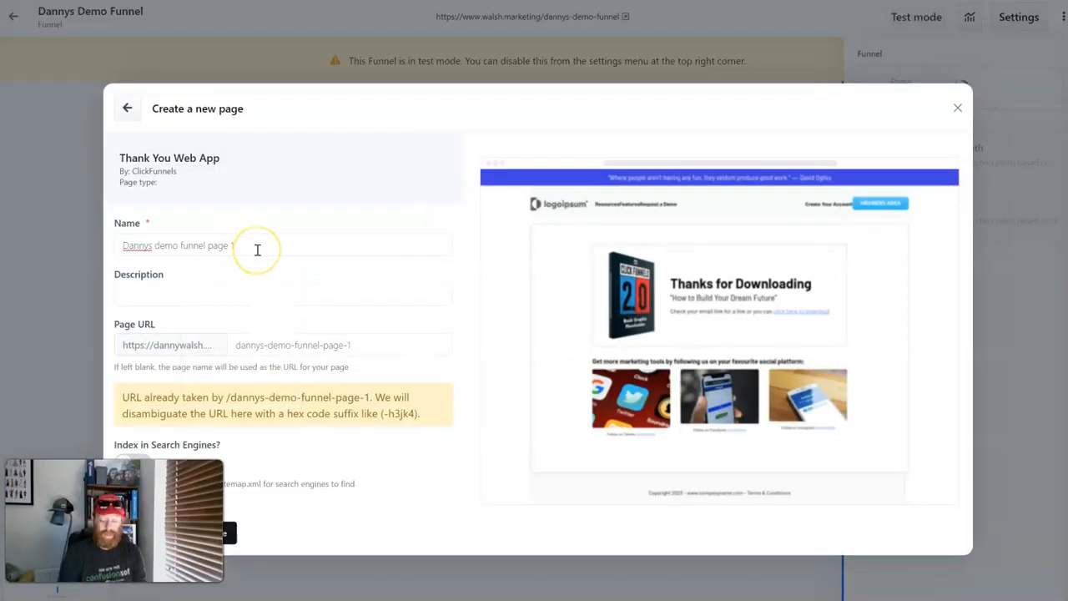
key(BackSpace)
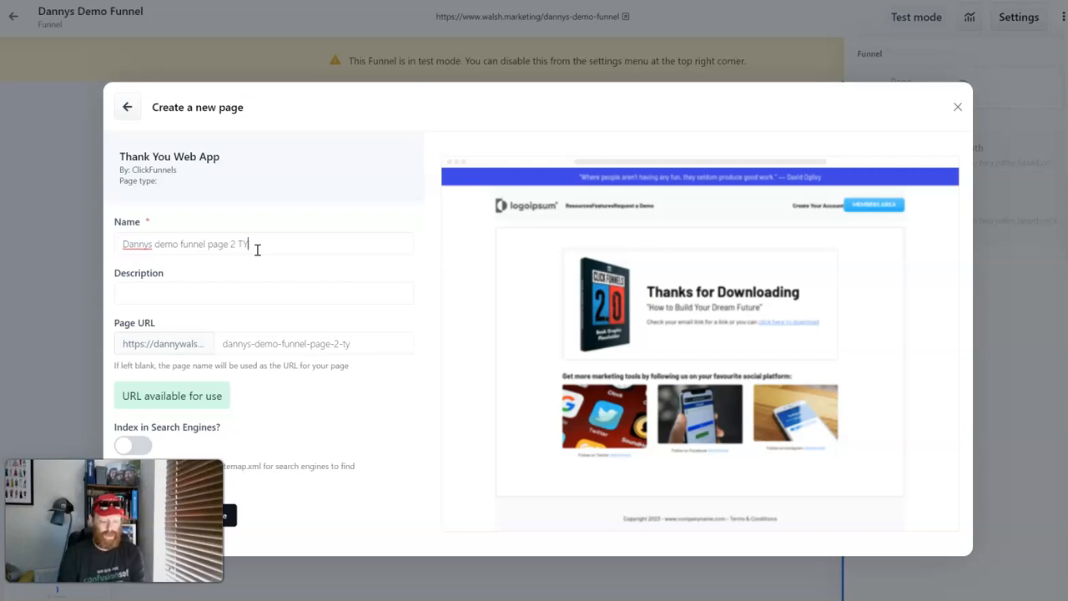
key(ctrl+a)
key(ctrl+c)
click(251, 292)
key(ctrl+v)
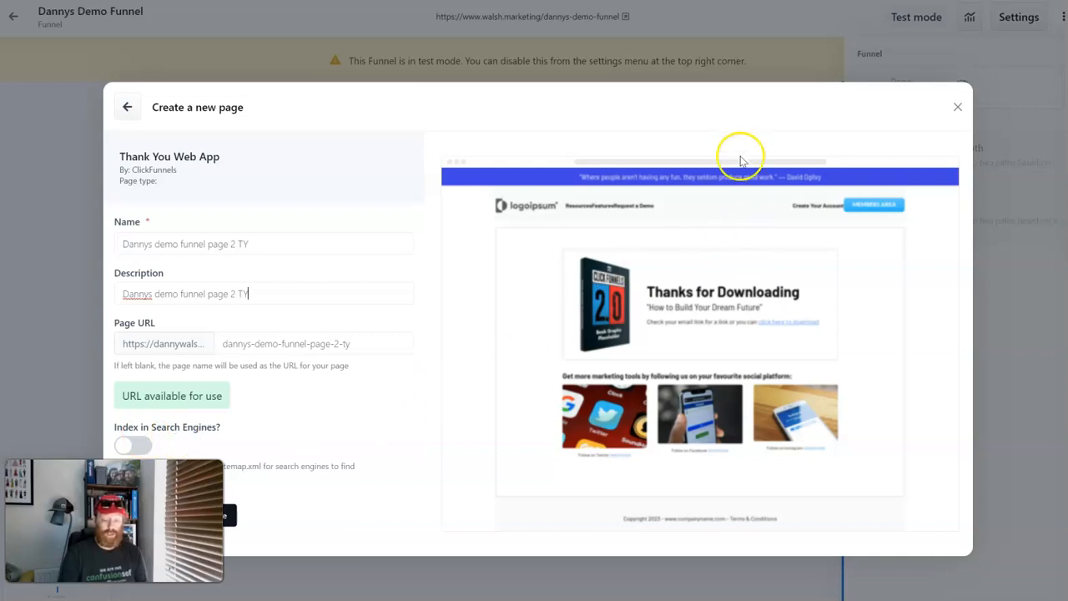
click(232, 516)
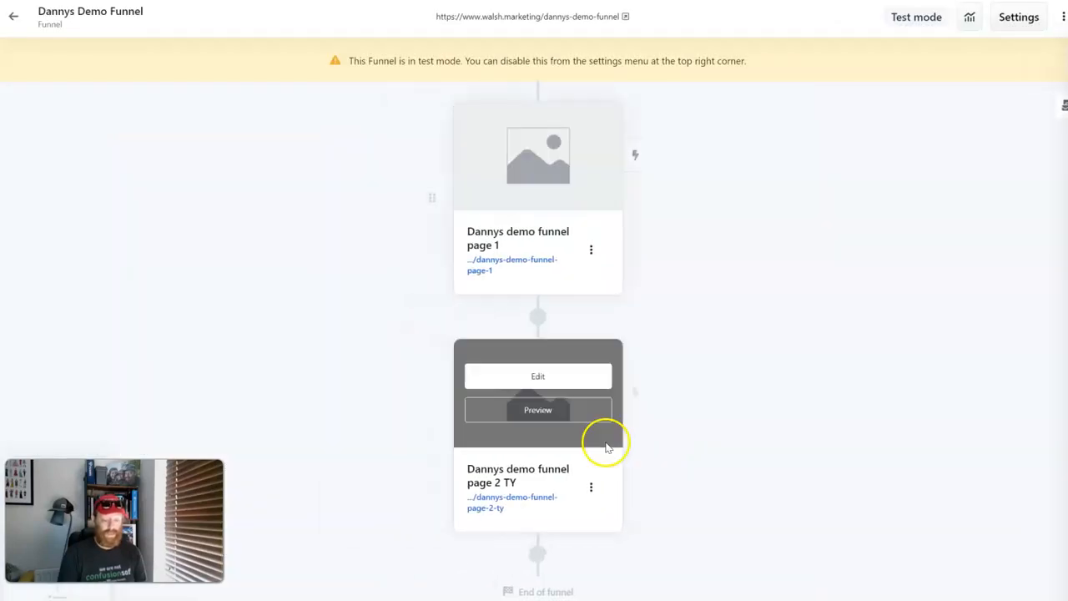
Step: View the existing workflows that can be attached to funnel page 1, then close the workflow chooser
mouse_move(543, 146)
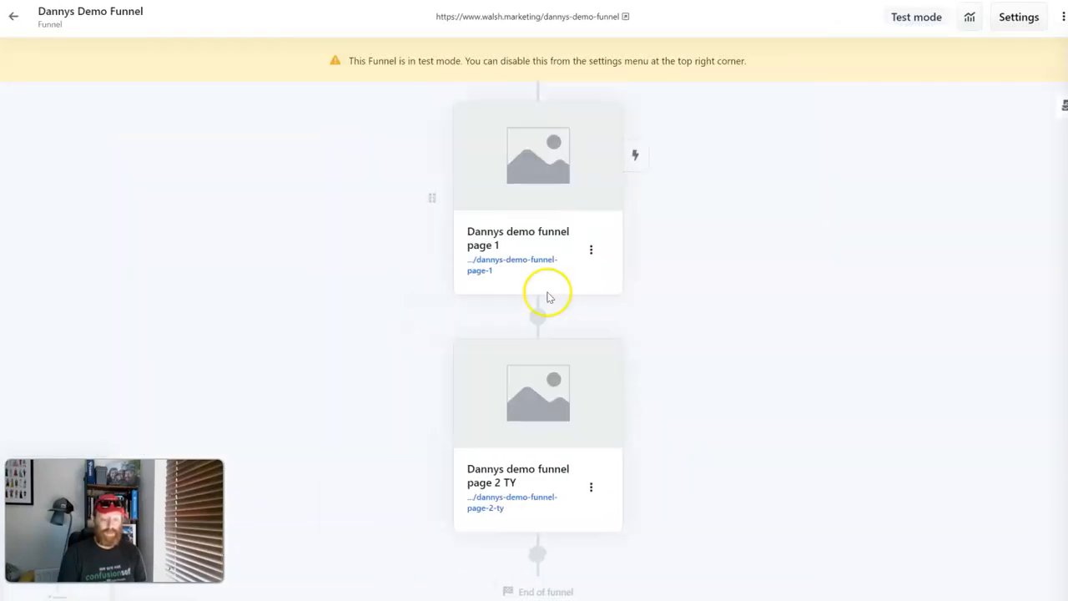
mouse_move(547, 367)
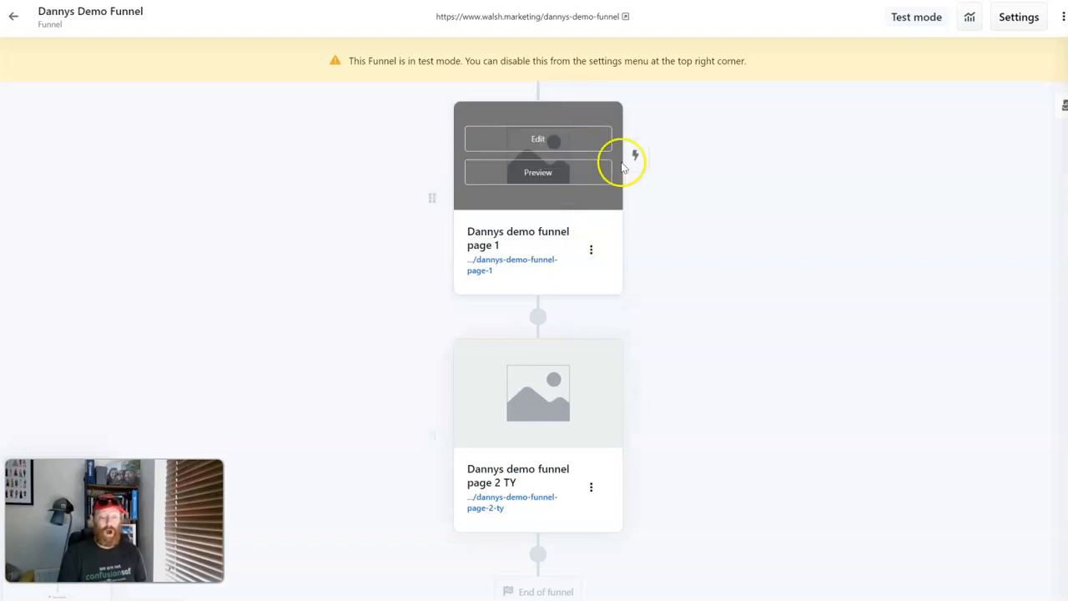
mouse_move(541, 175)
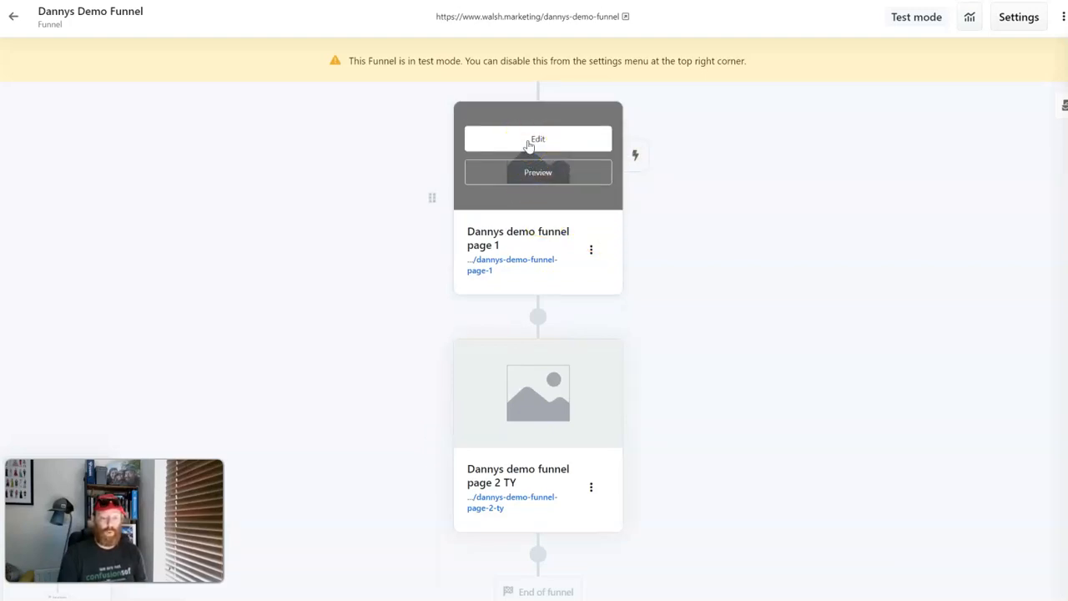
click(636, 160)
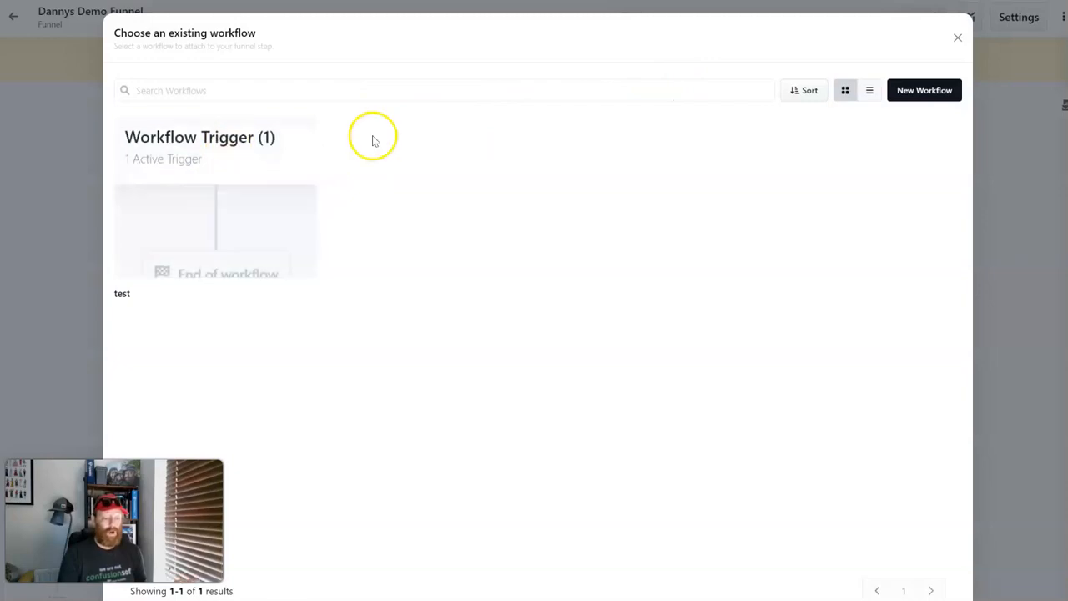
click(958, 39)
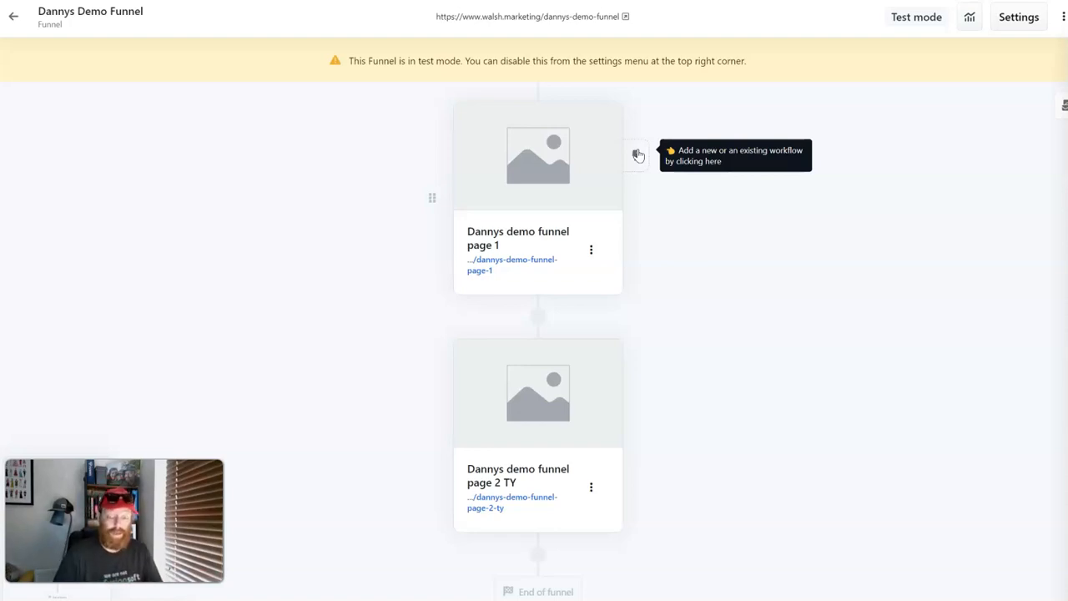
Step: Open the first page, "Dannys demo funnel page 1", in the page editor
mouse_move(565, 143)
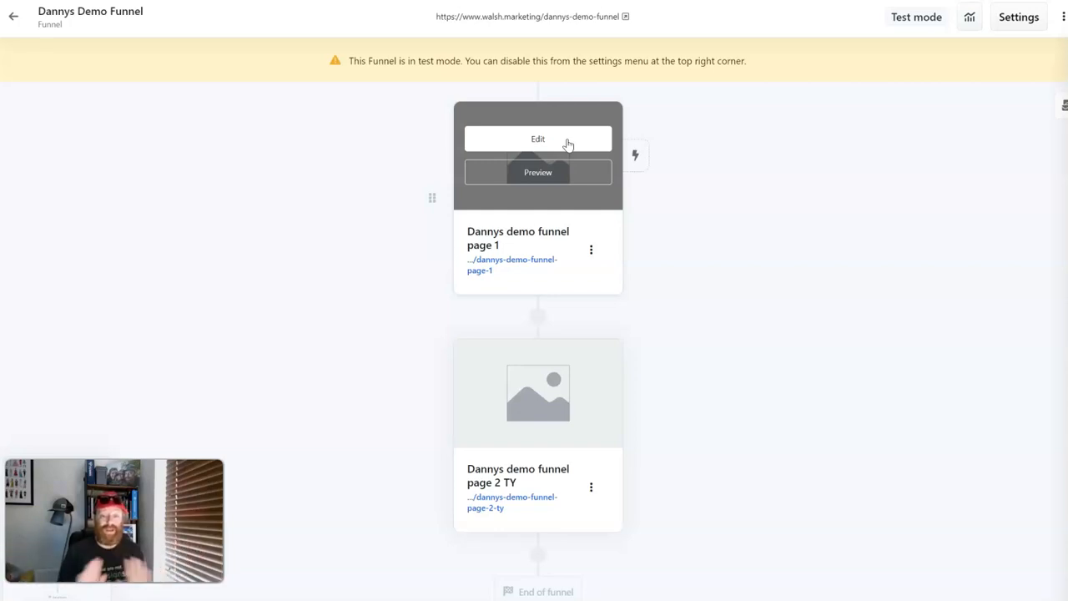
click(576, 143)
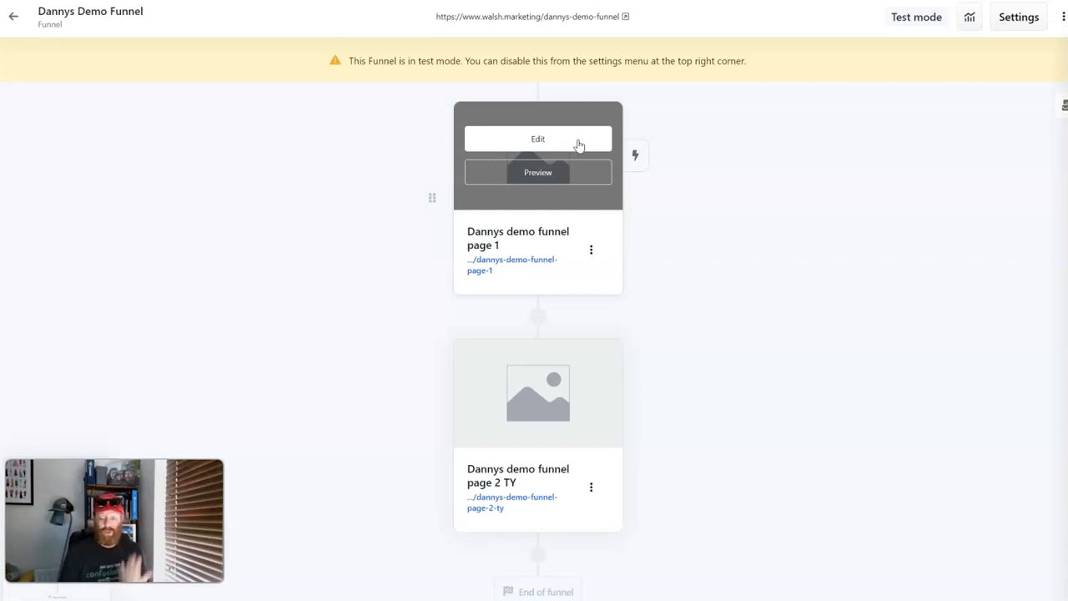
click(566, 141)
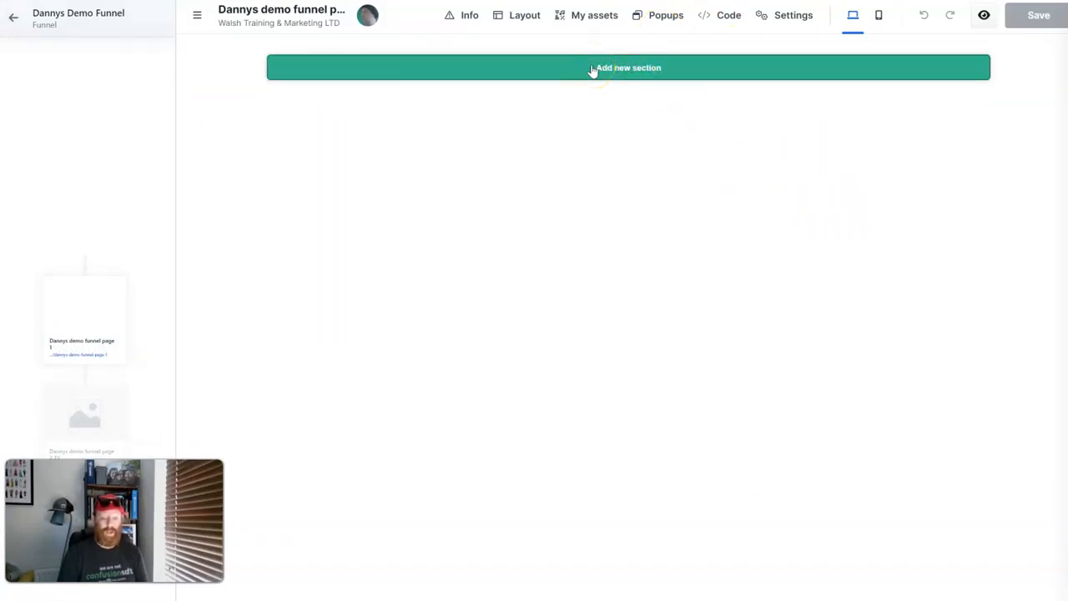
Step: Add a blank full-page section to the empty page and place a one-column row in it
click(645, 70)
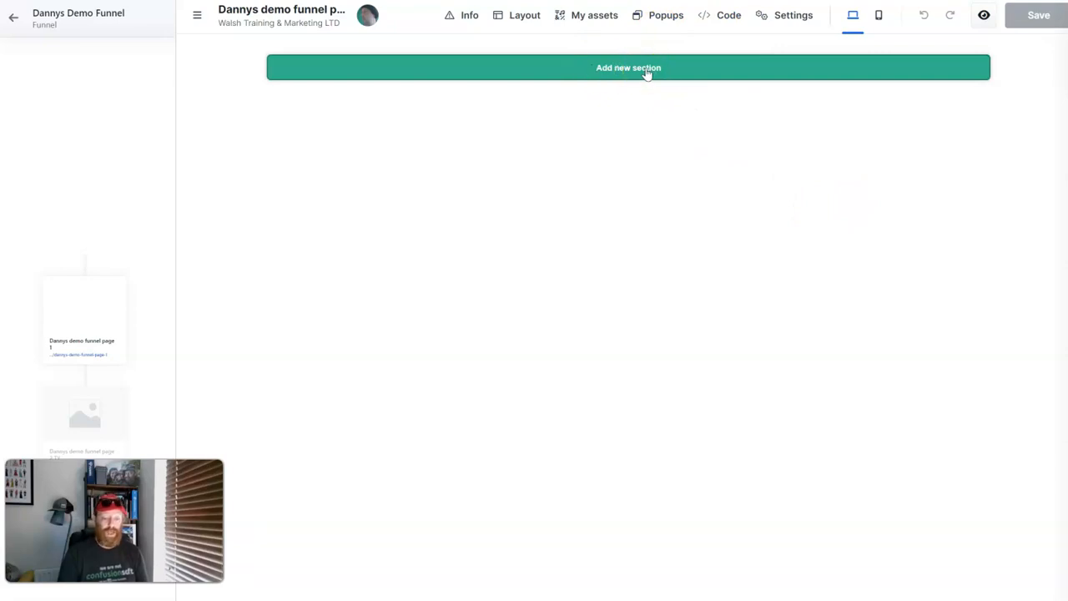
click(628, 78)
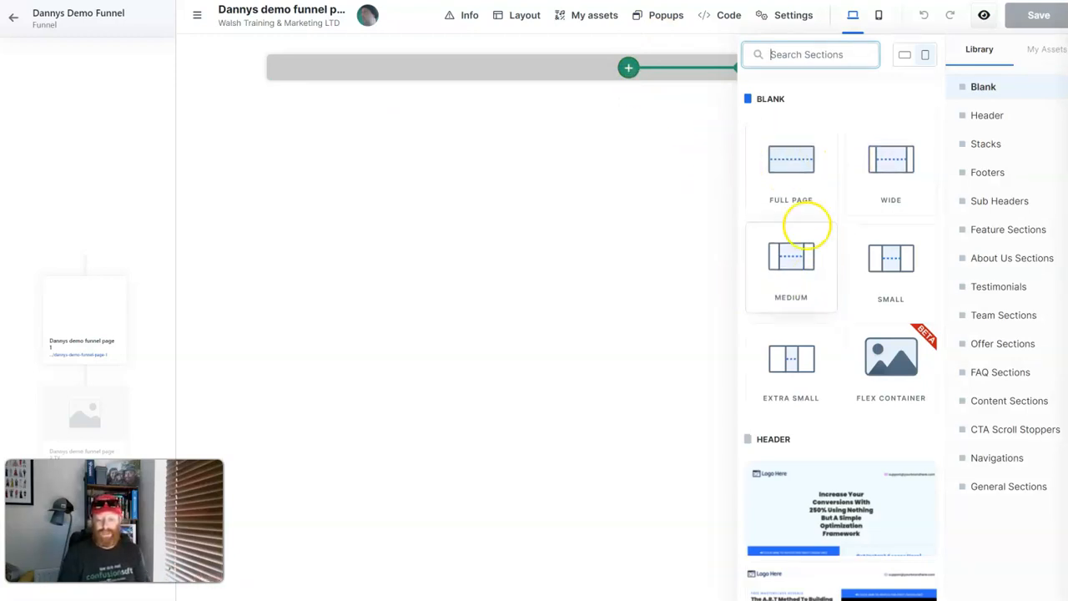
click(806, 187)
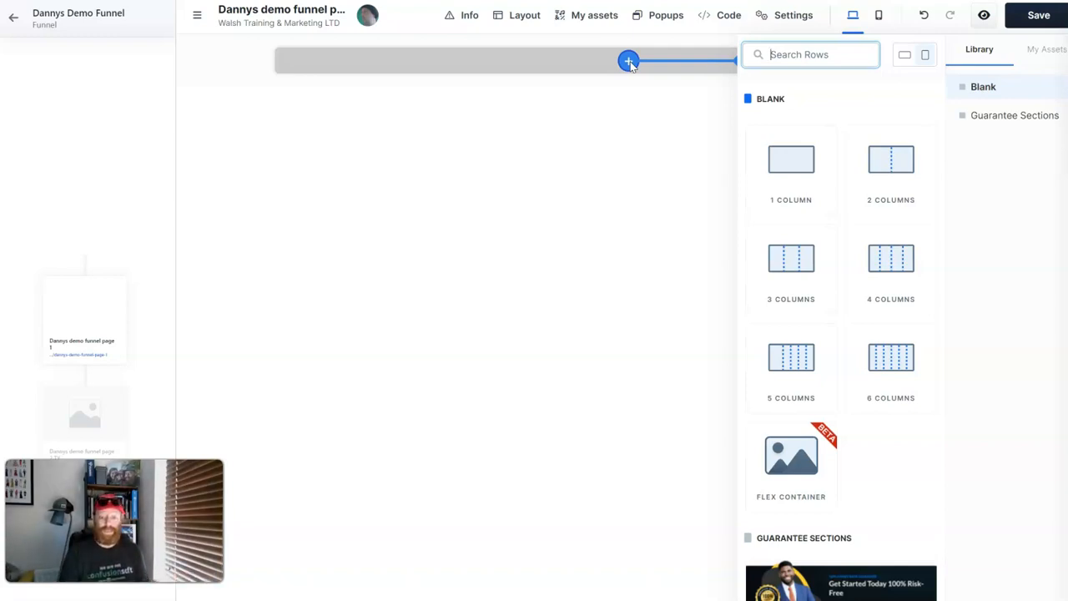
click(782, 162)
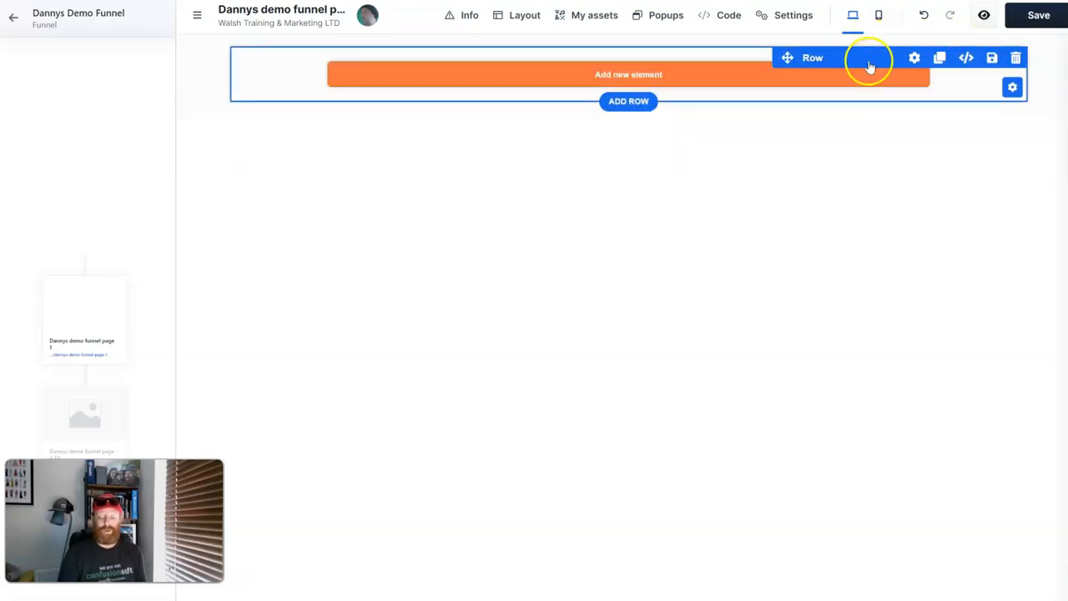
Step: Add a headline element to the one-column row and close the element library
click(616, 76)
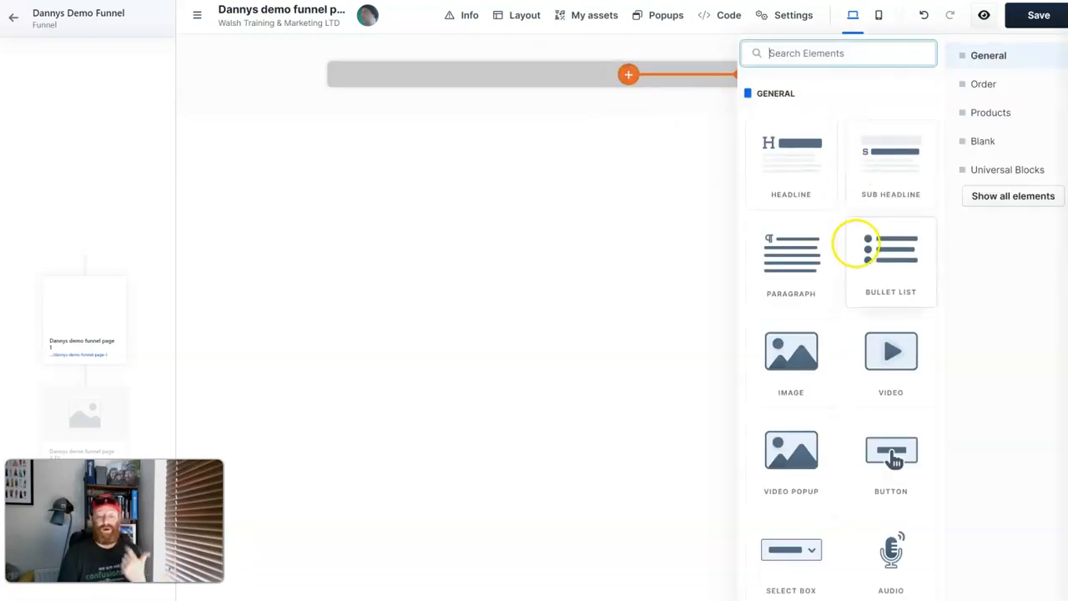
click(797, 174)
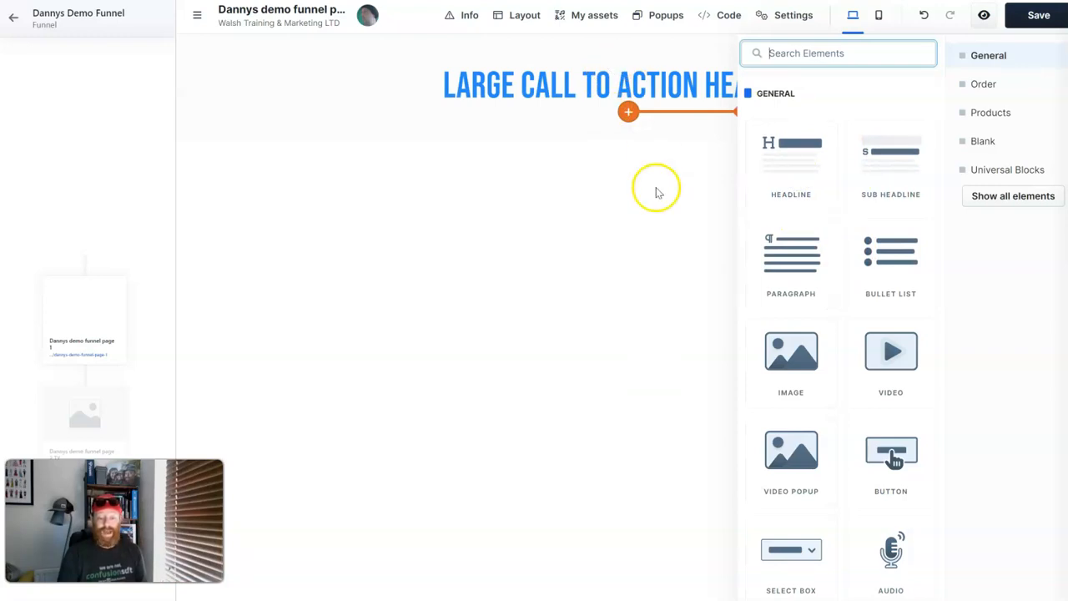
click(656, 192)
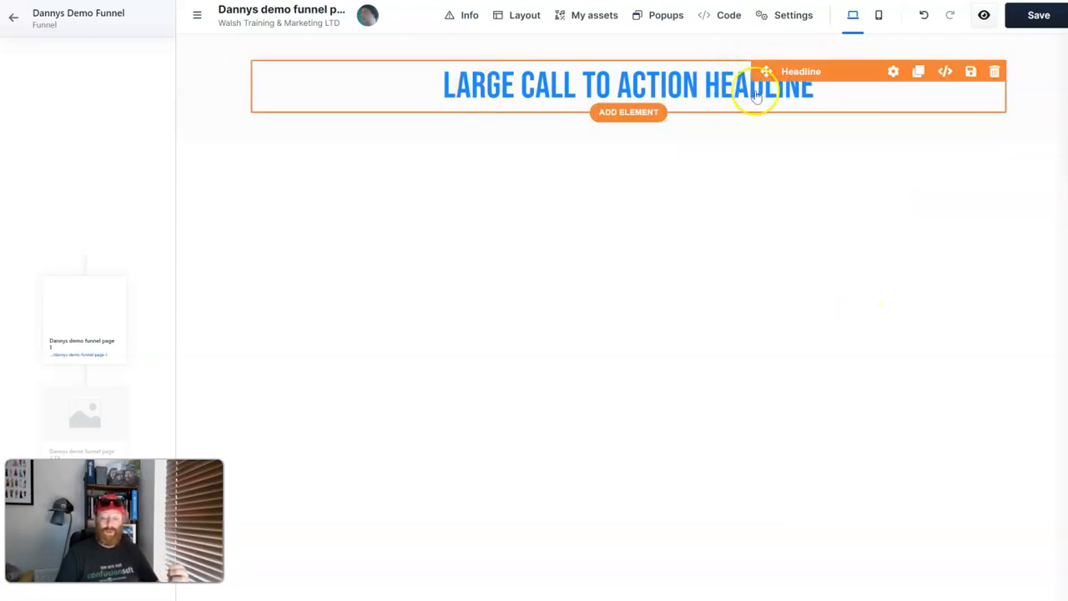
Step: Set the headline text to "MY SUPER EASY CLIENT GENERATING SCRIPT THAT I USE TO CLOSE HIGH TICKET CLIENTS IN 30 MINUTES OR LESS!"
click(565, 93)
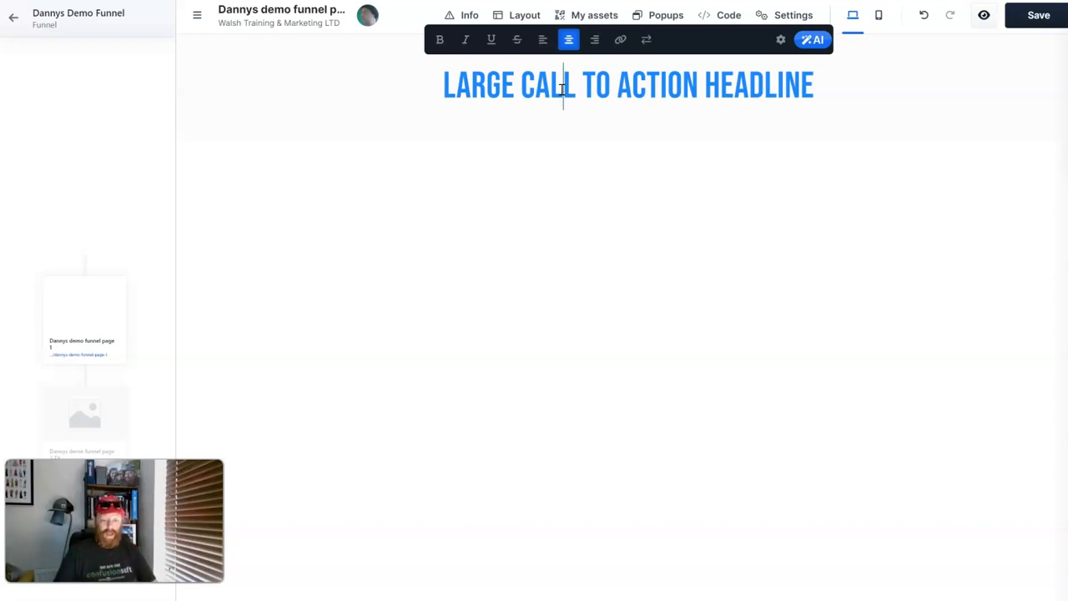
triple_click(563, 90)
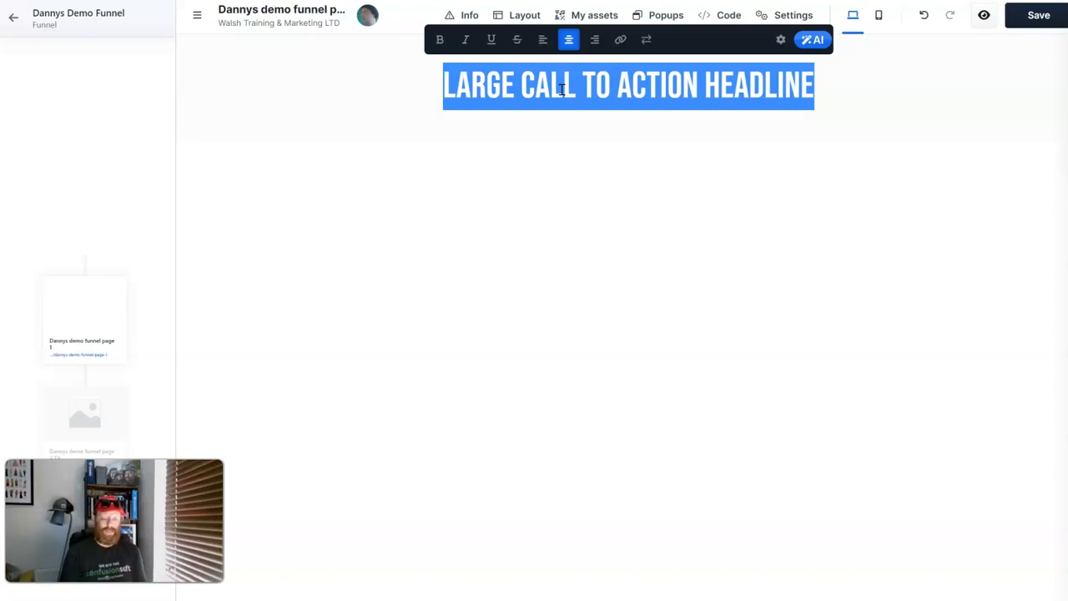
text(Y)
key(BackSpace)
text(MY )
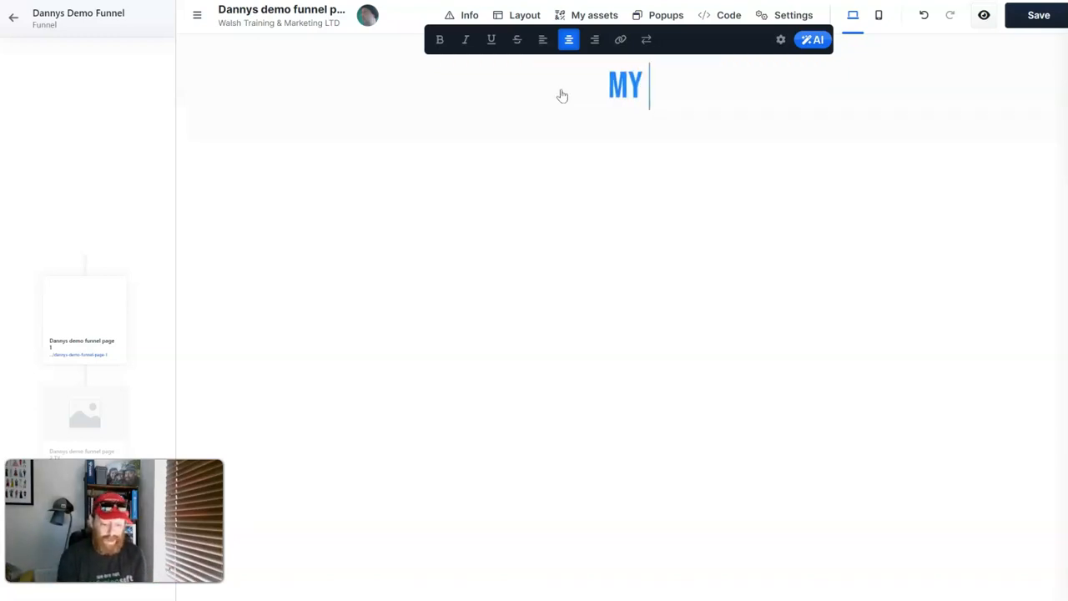
text(SUPER EAS)
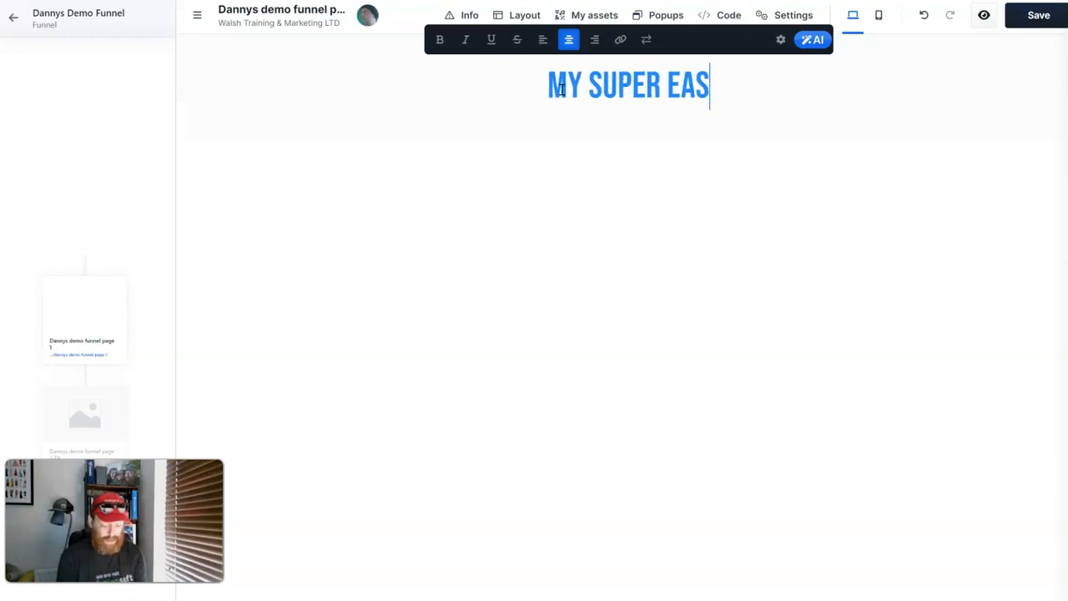
text(Y CLIENT )
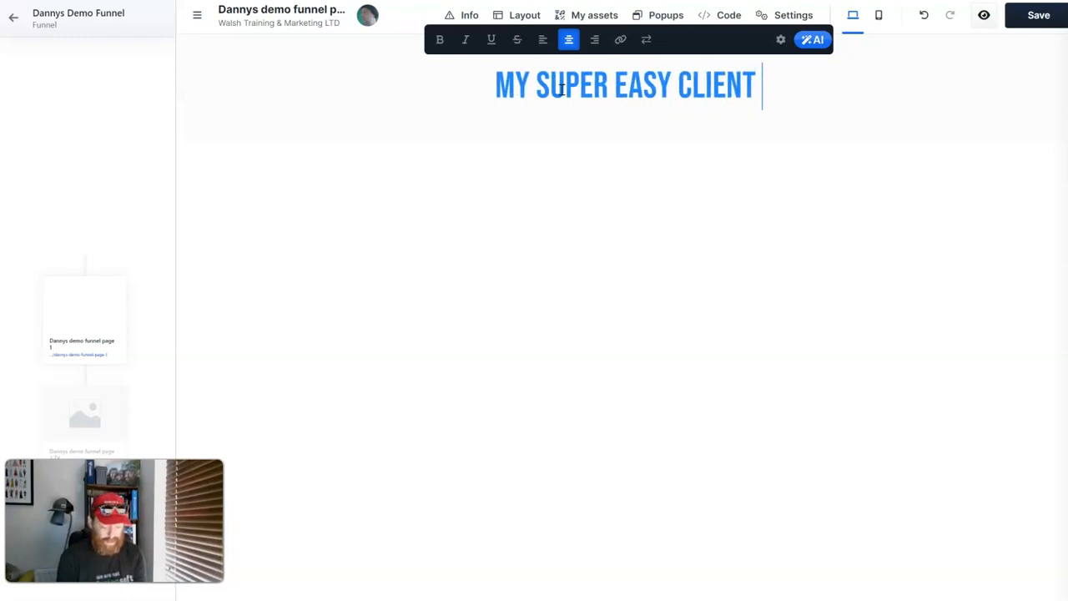
text(SCRIPT THAT I USE TO CLOSE HIGH TICKET)
text(CLIE)
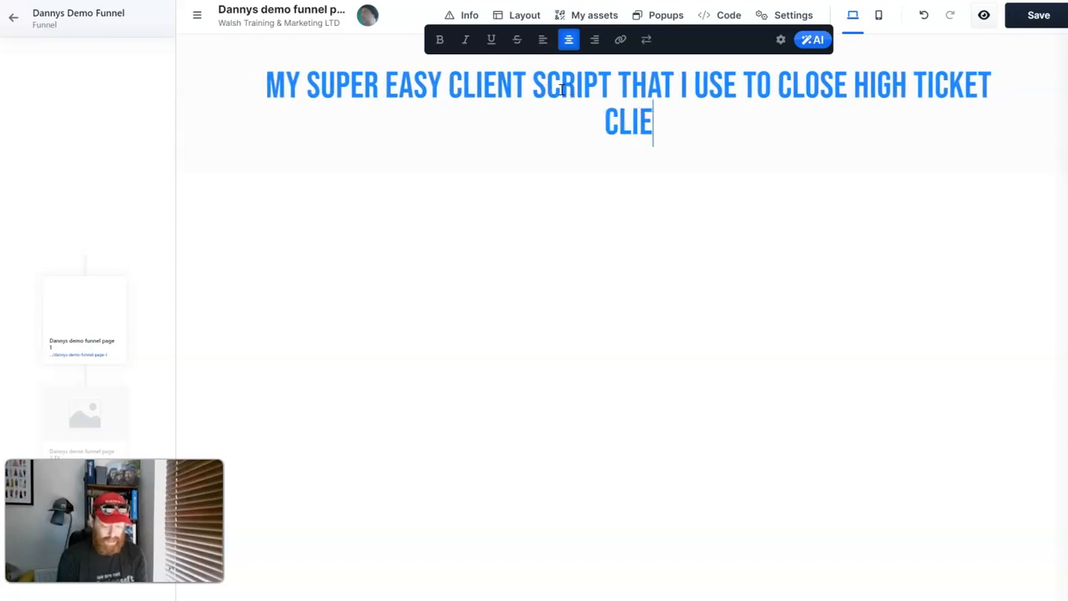
text(NTS IN 30 M)
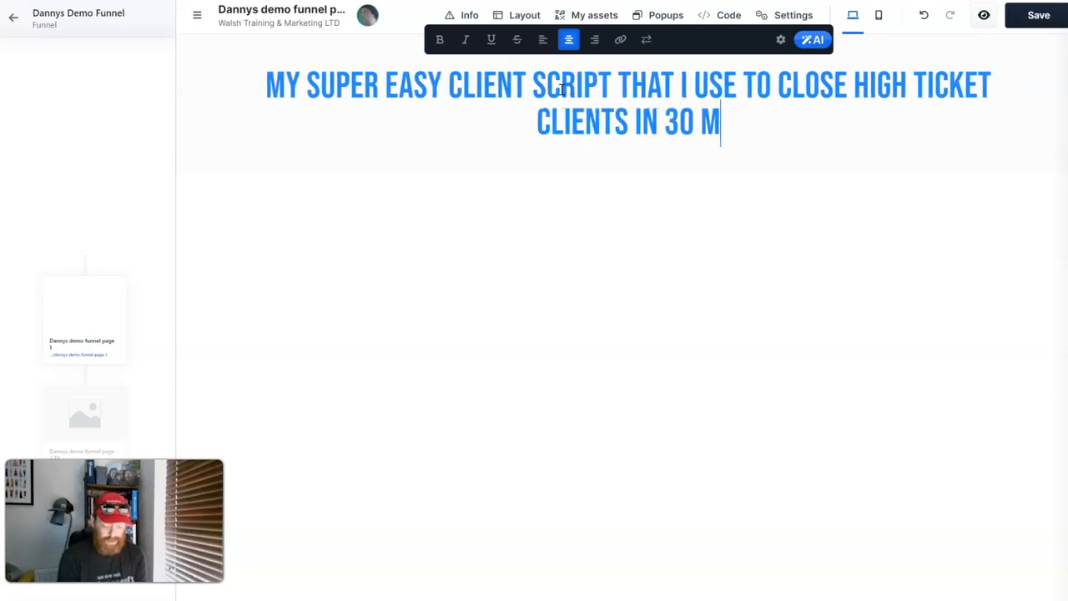
text(INUTES OR LESS!)
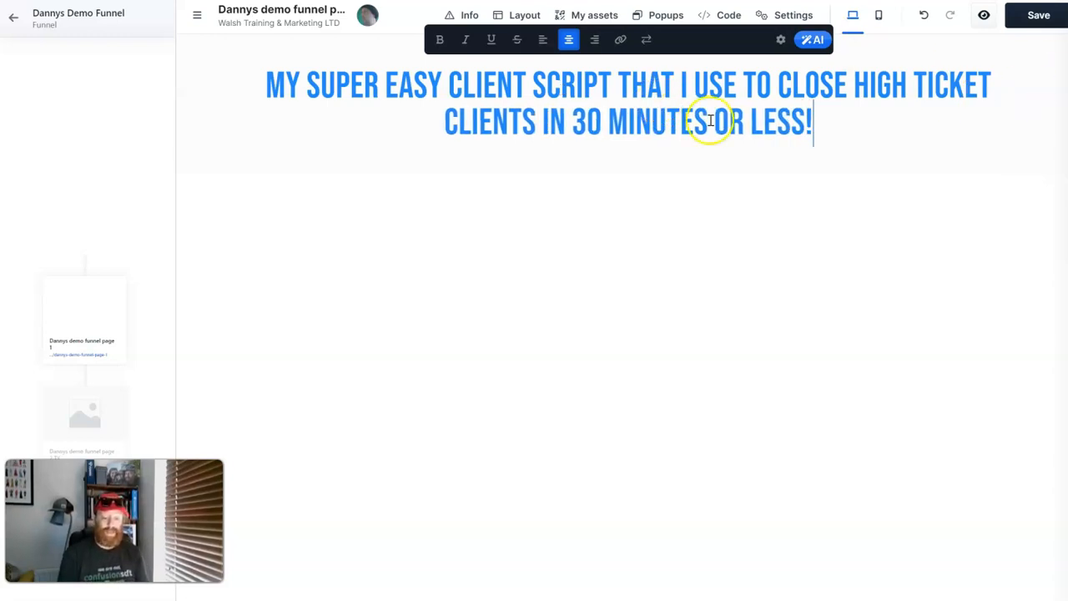
click(763, 206)
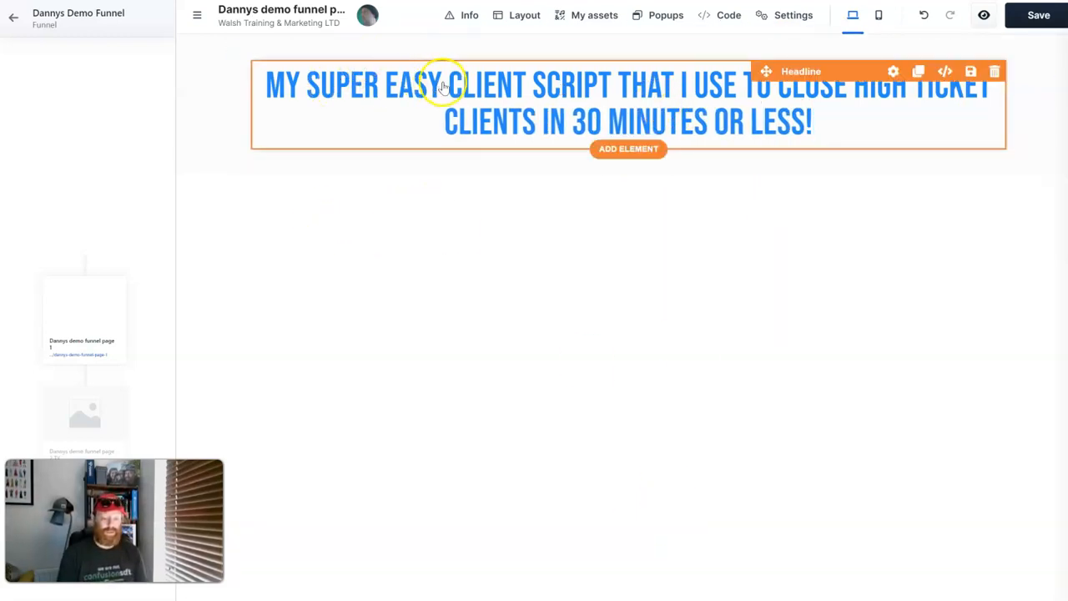
click(533, 83)
text(generating)
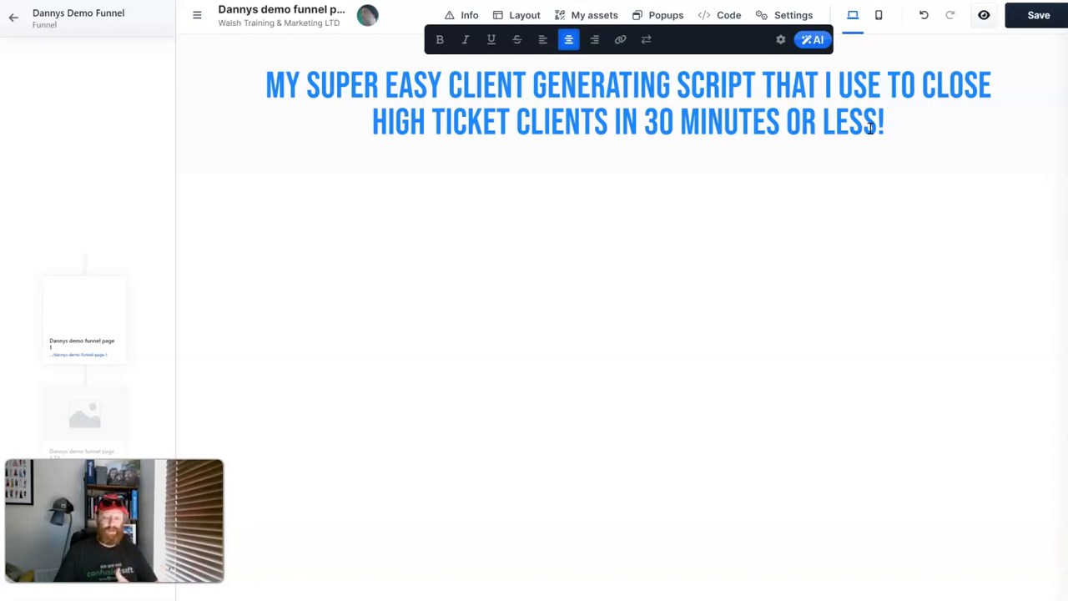
Step: Replace the headline text with "MY SUPER EFFECTIVE FISHING BAIT THAT CATCHES ME FISH EVERY TIME I GO FISHING WITHOUT HAVING TO SPEND LOTS OF MONEY"
triple_click(819, 121)
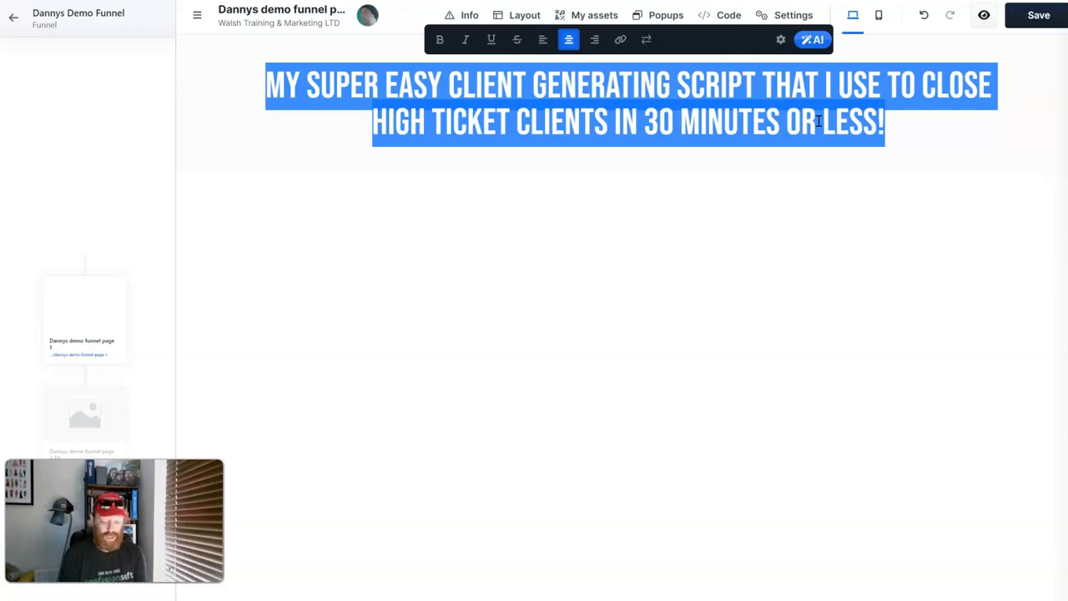
text(MY S)
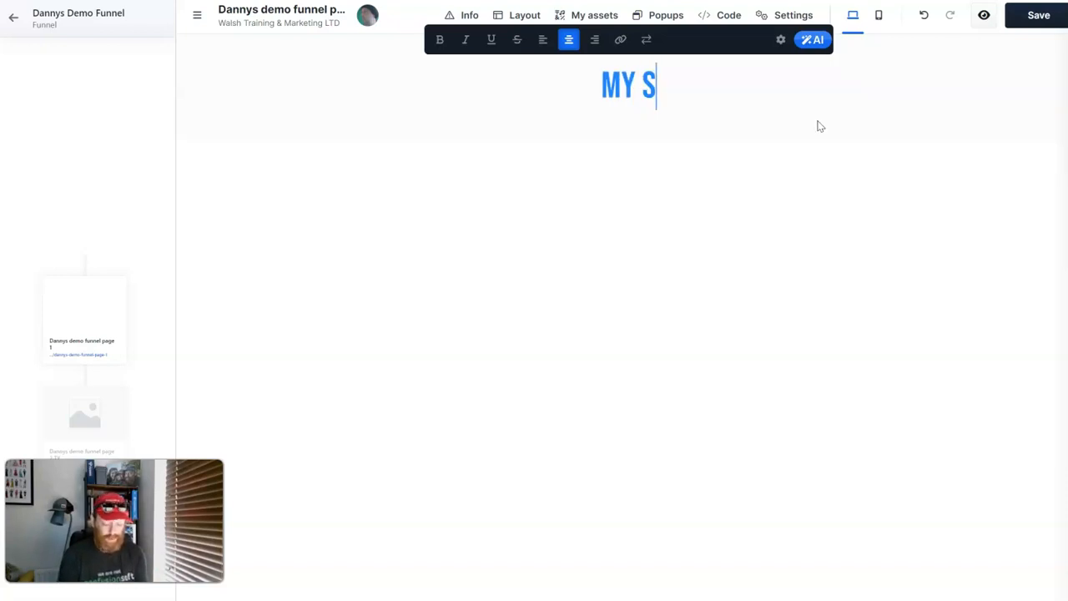
text(UPER EFFECTIV)
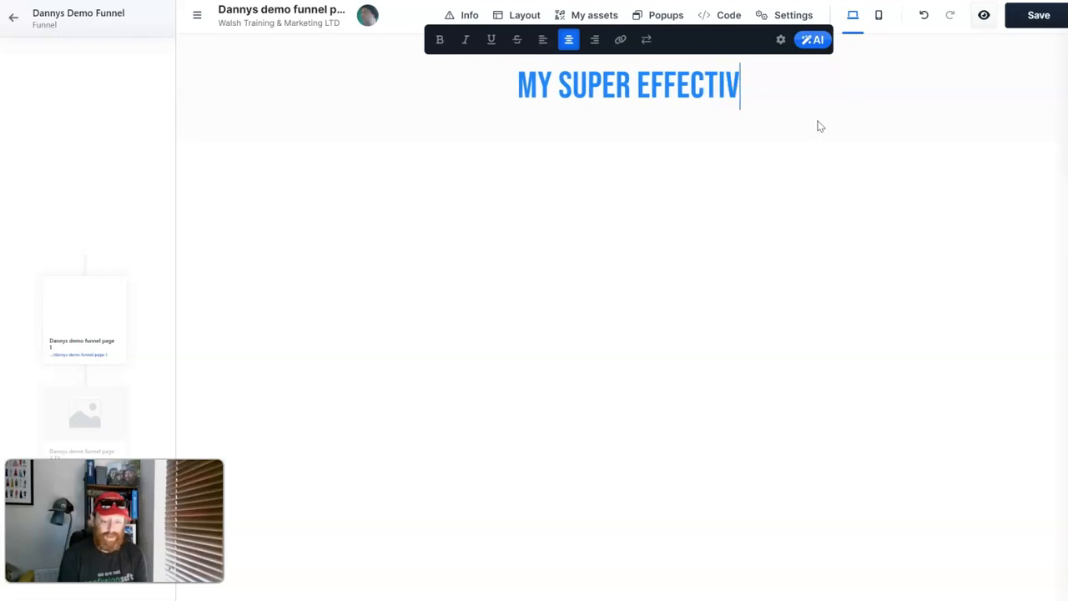
text(E FISHING BAIT )
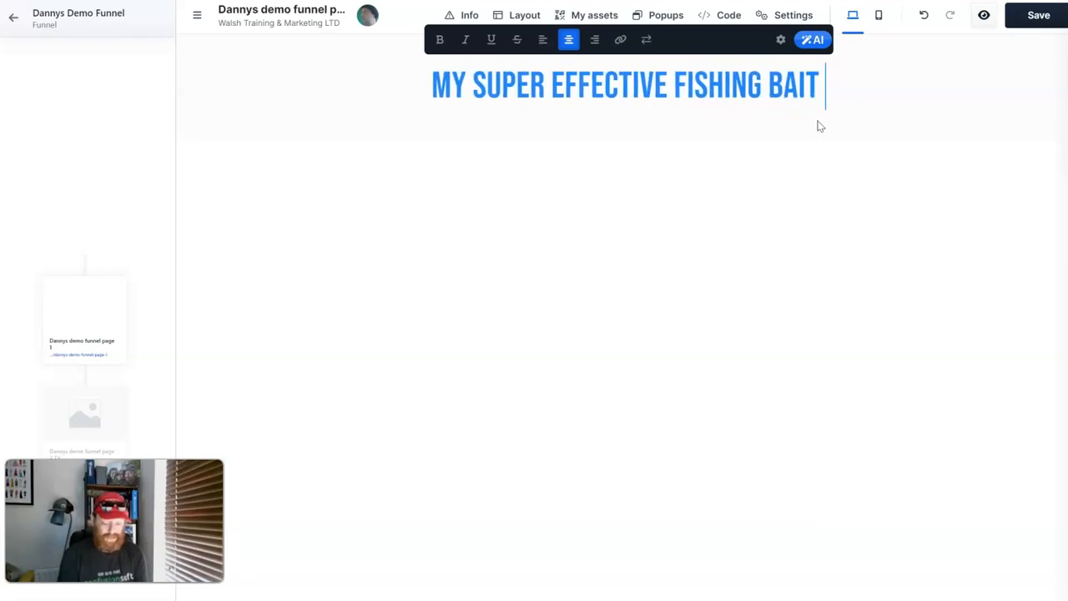
text(THAT CATCHE)
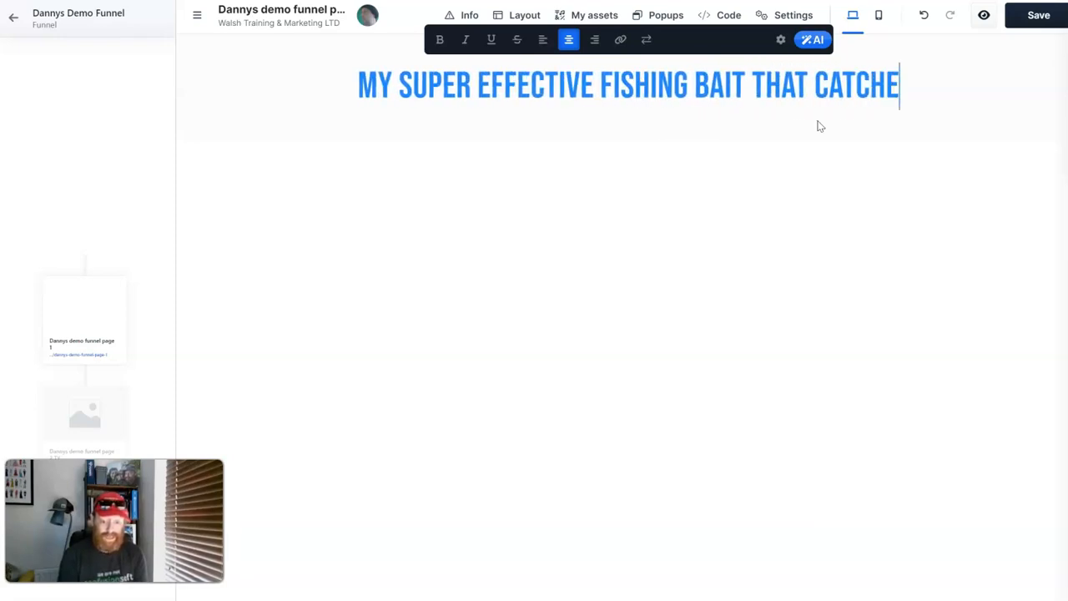
text(S ME FISH E)
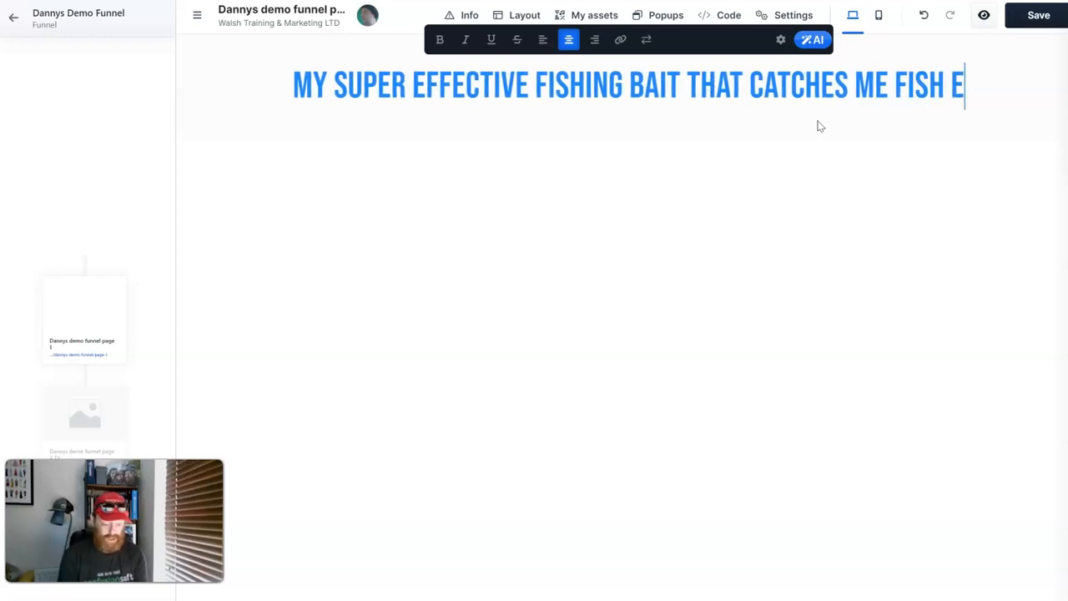
text(VERY TIME I GO W)
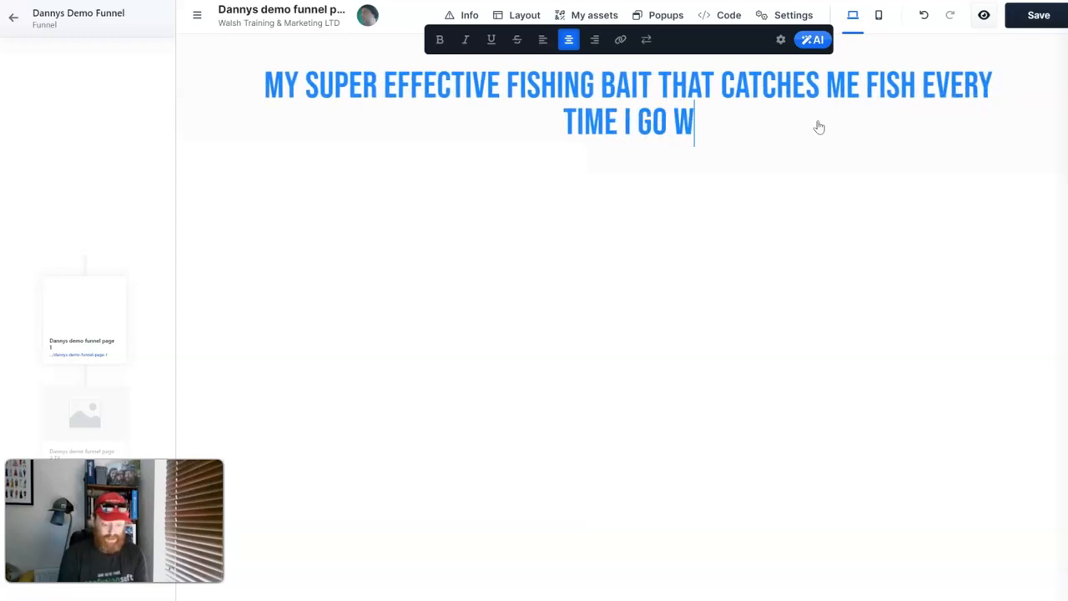
key(BackSpace)
text(FISHING WITH)
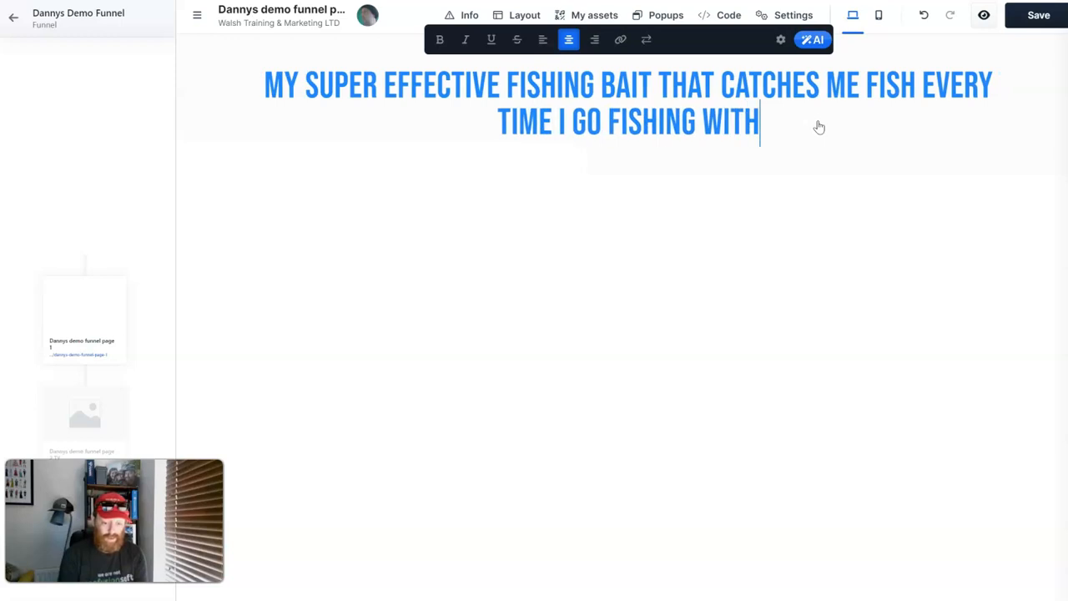
text(OUT HAVING TO )
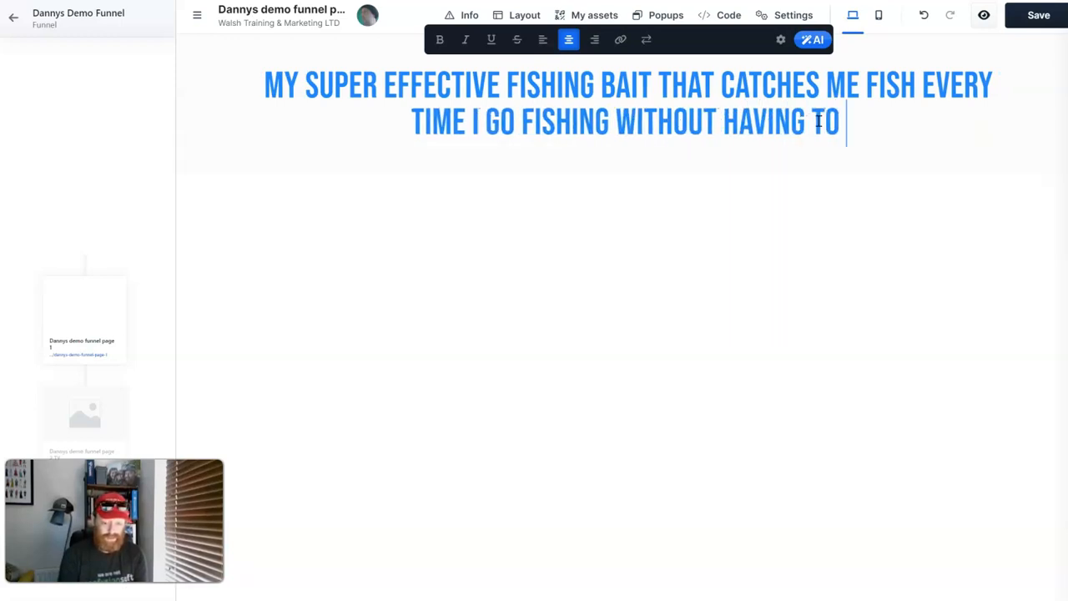
text(SPEND LOT)
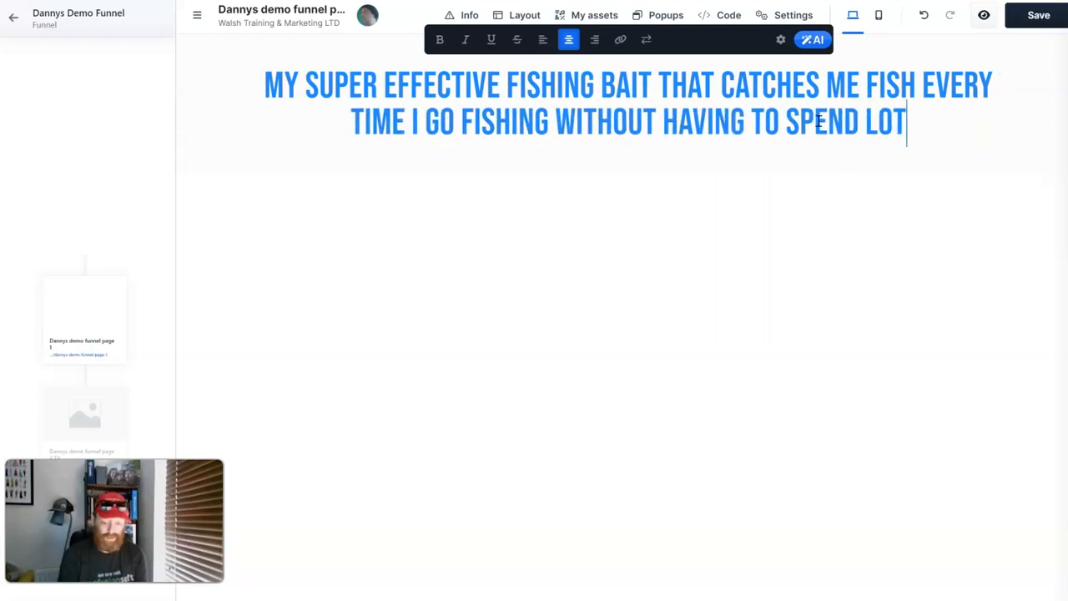
text(S OF MONEY)
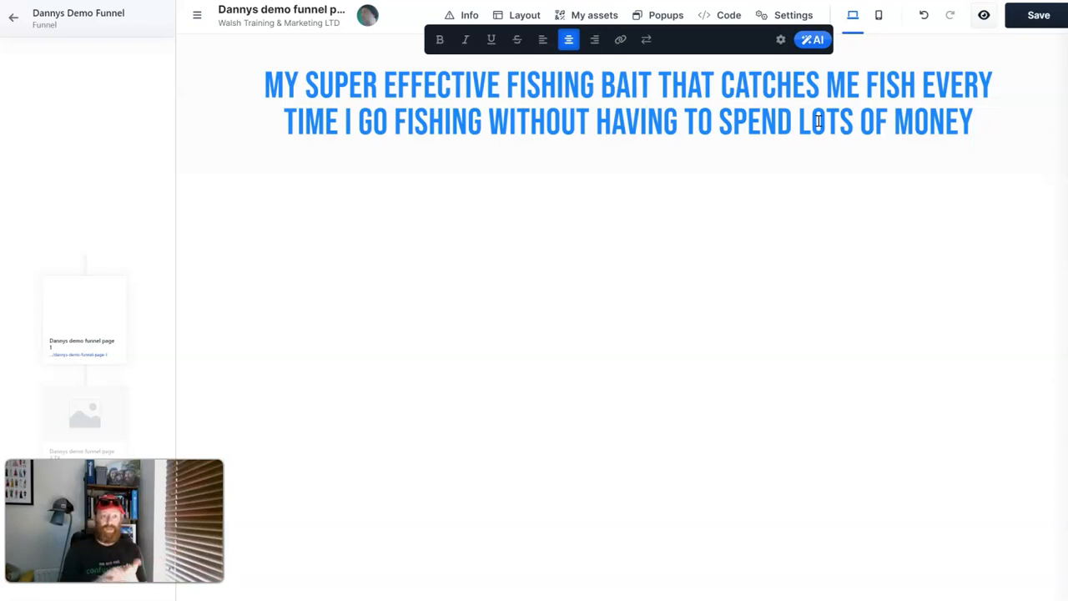
Step: Replace the headline text with "WIN A LIFETIME SUPPLY OF CHOCOLATE"
triple_click(819, 121)
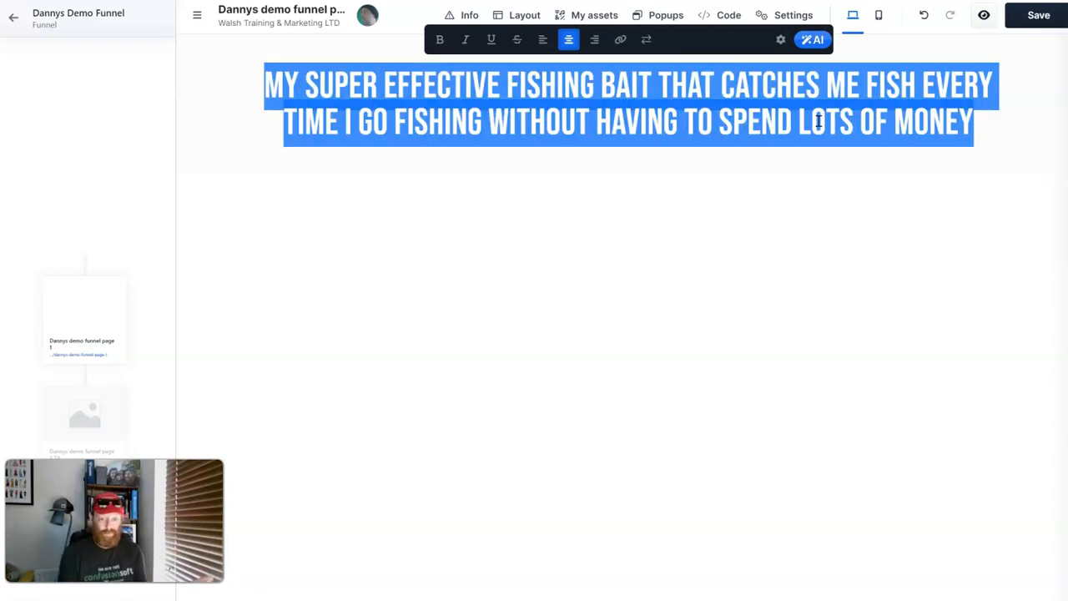
text(W)
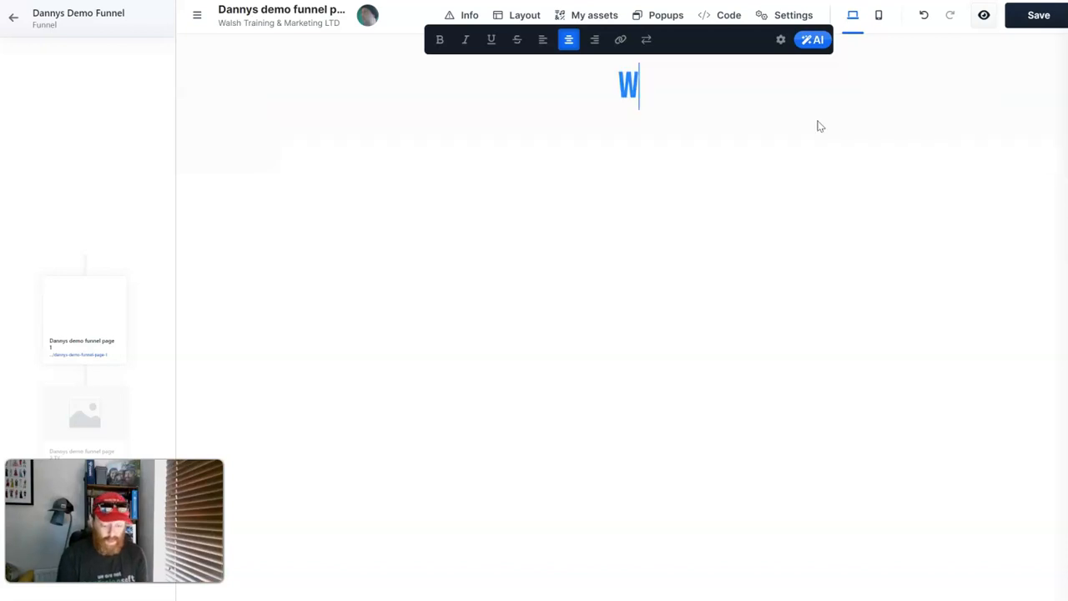
text(IN A LIF)
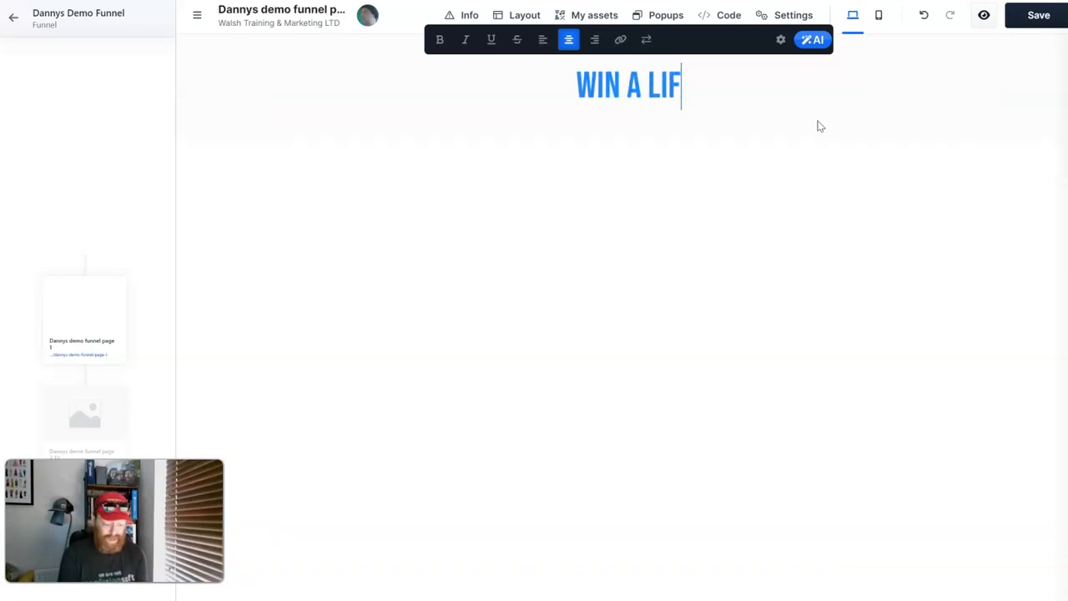
text(ETIME SUPPLY OF CH)
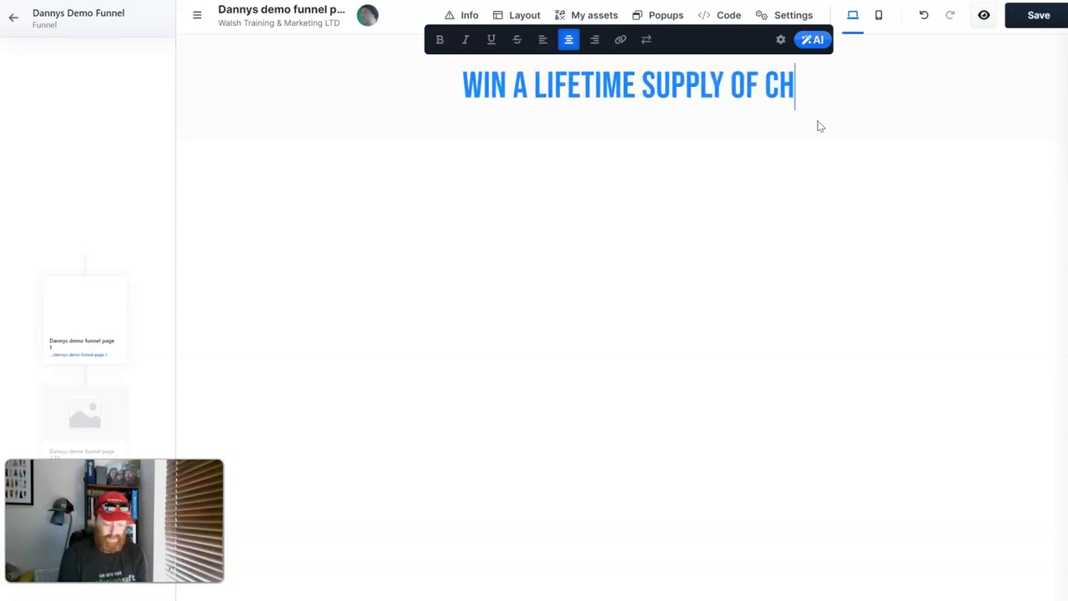
text(OCOLATE)
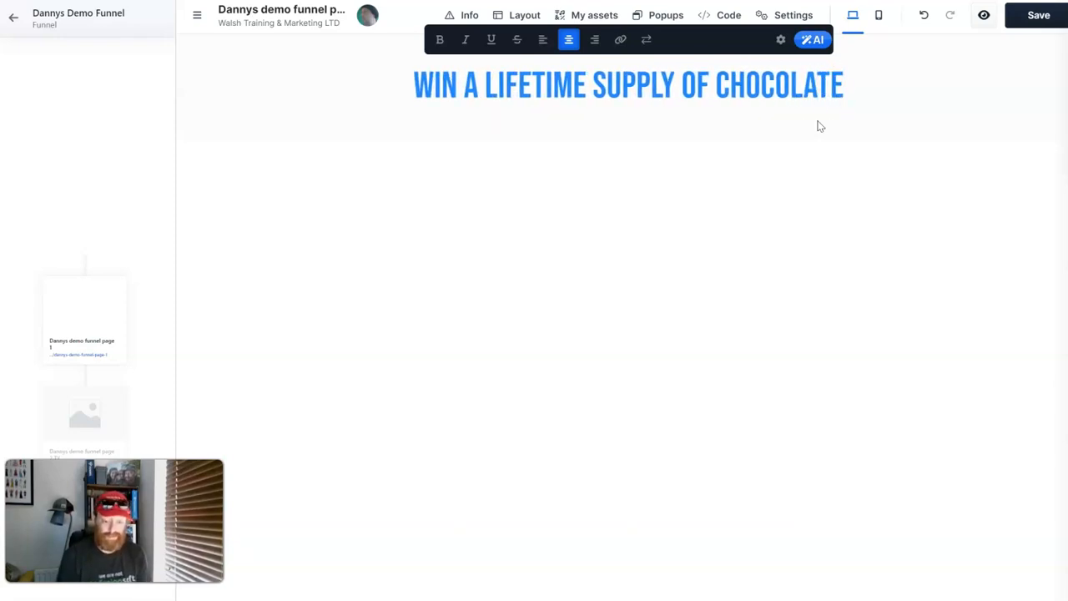
click(780, 170)
click(546, 254)
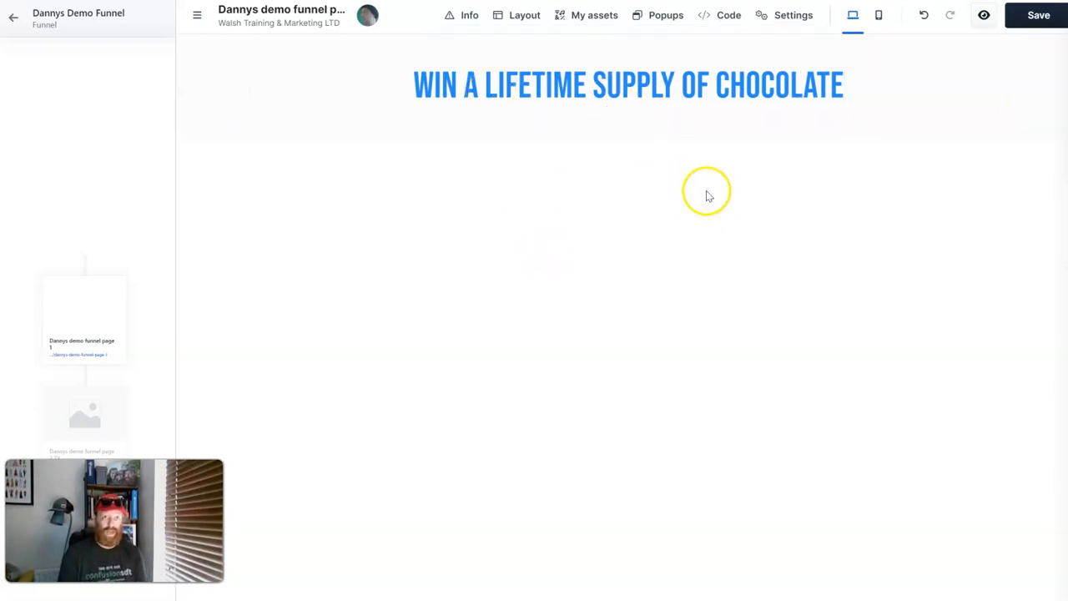
Step: Add a sub-headline element directly beneath the headline
click(634, 94)
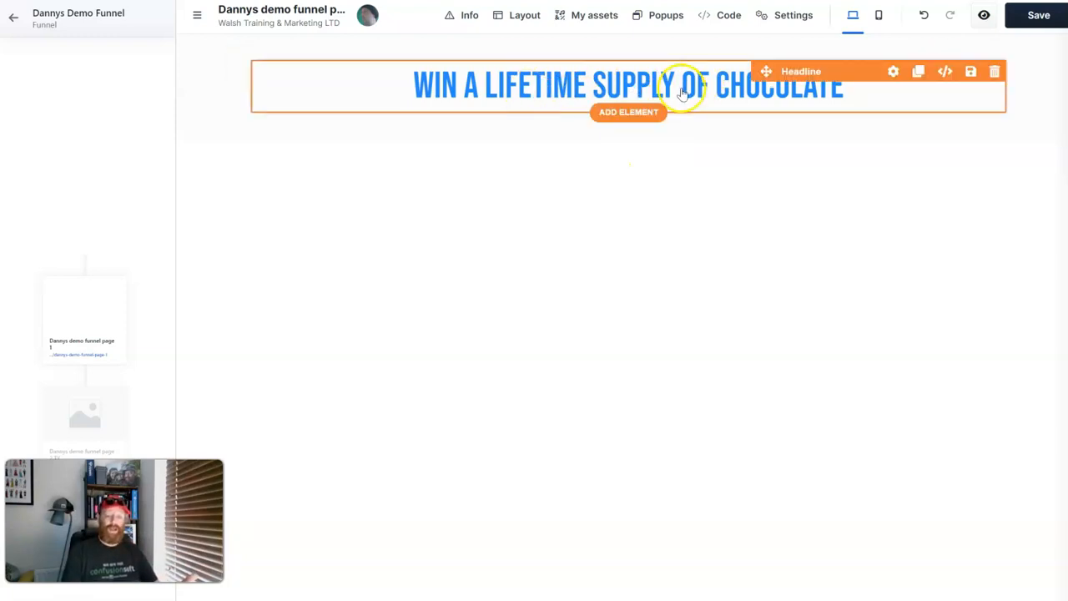
click(630, 112)
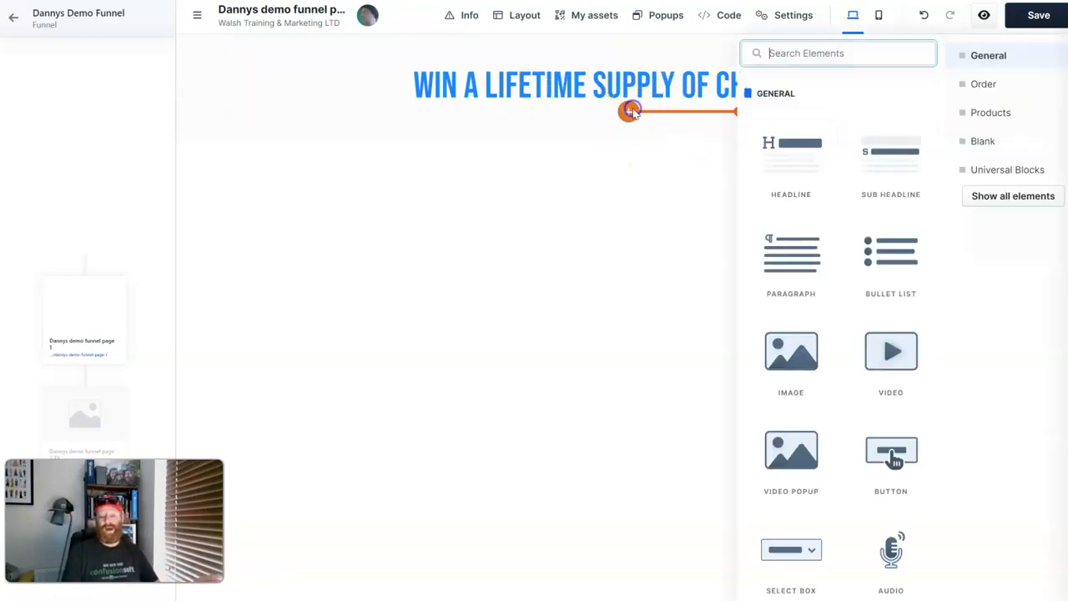
click(889, 154)
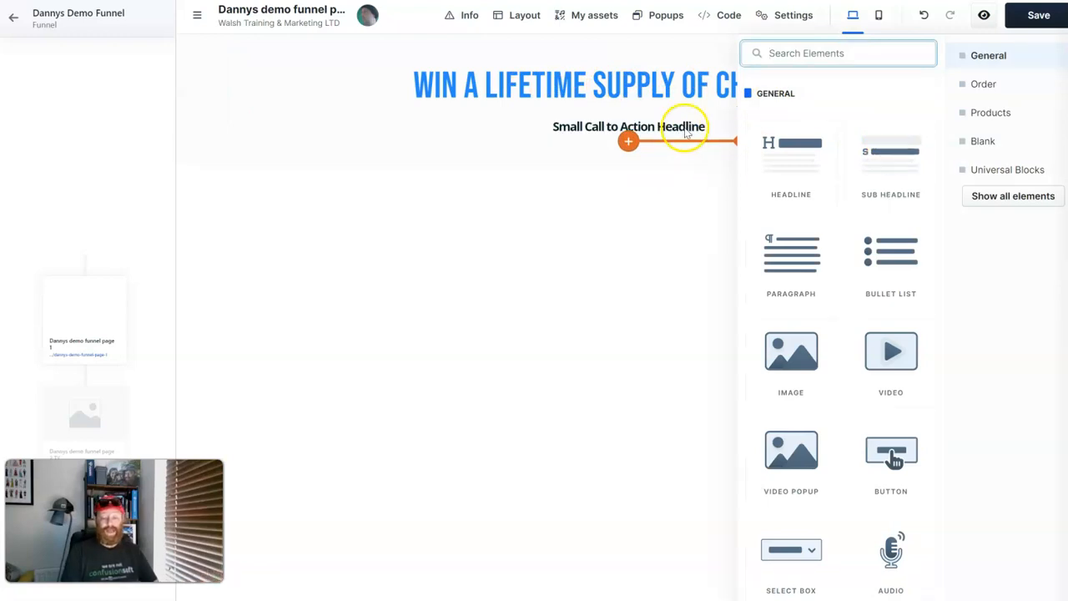
Step: Set the sub-headline text to "And EVEN if you don't win, we are going to give you a FREE SAMPLE (just pay shipping)"
double_click(684, 129)
key(ctrl+a)
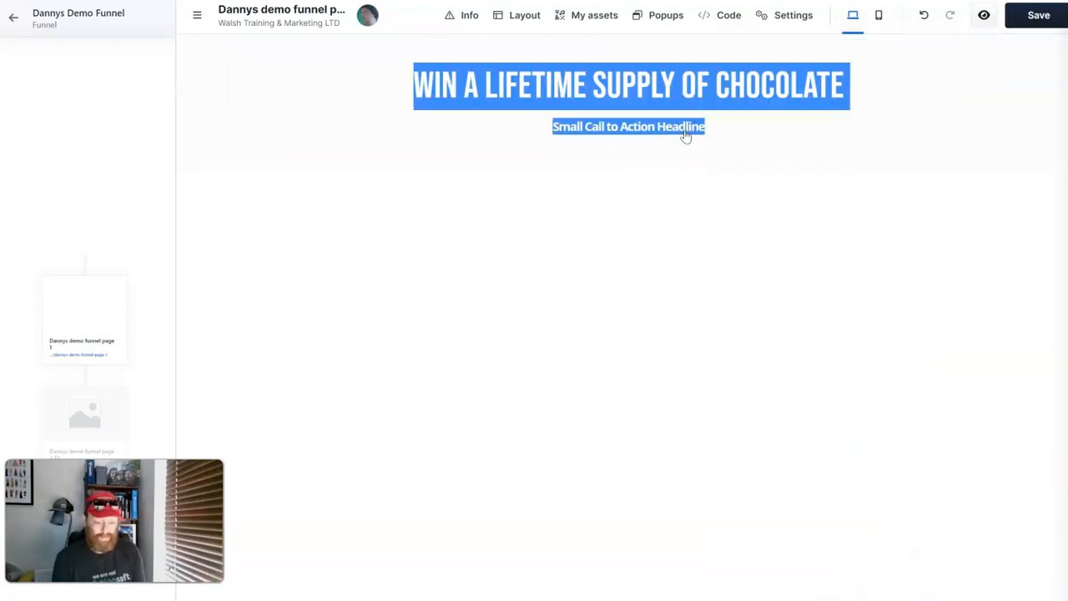
click(696, 125)
key(ctrl+a)
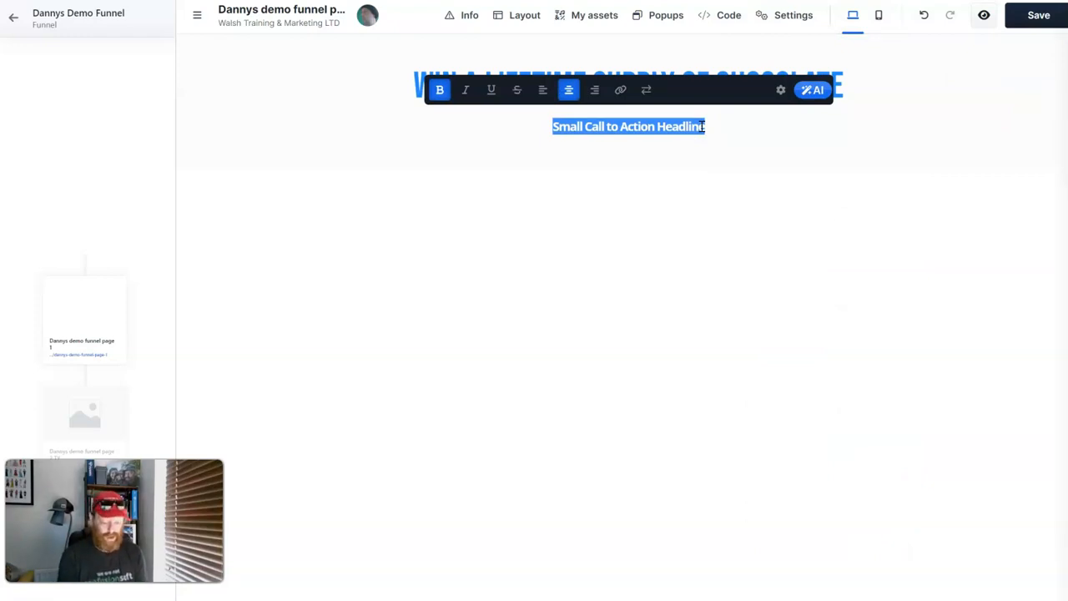
text(And EVEN if you don)
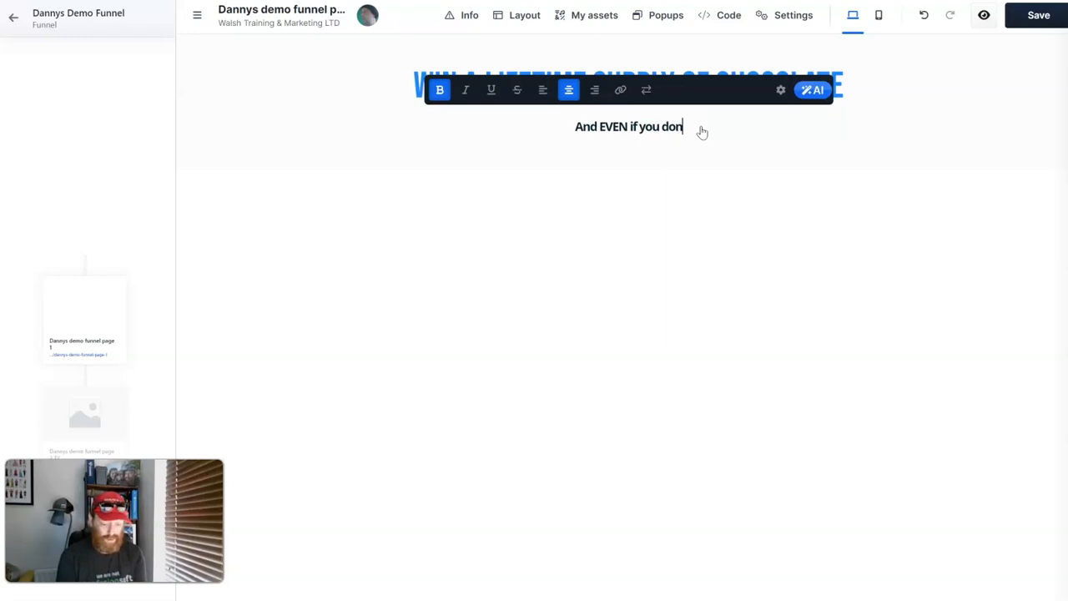
text('t win, we are going to give you a FREE SAMPLE!)
key(BackSpace)
text((just pay shipping))
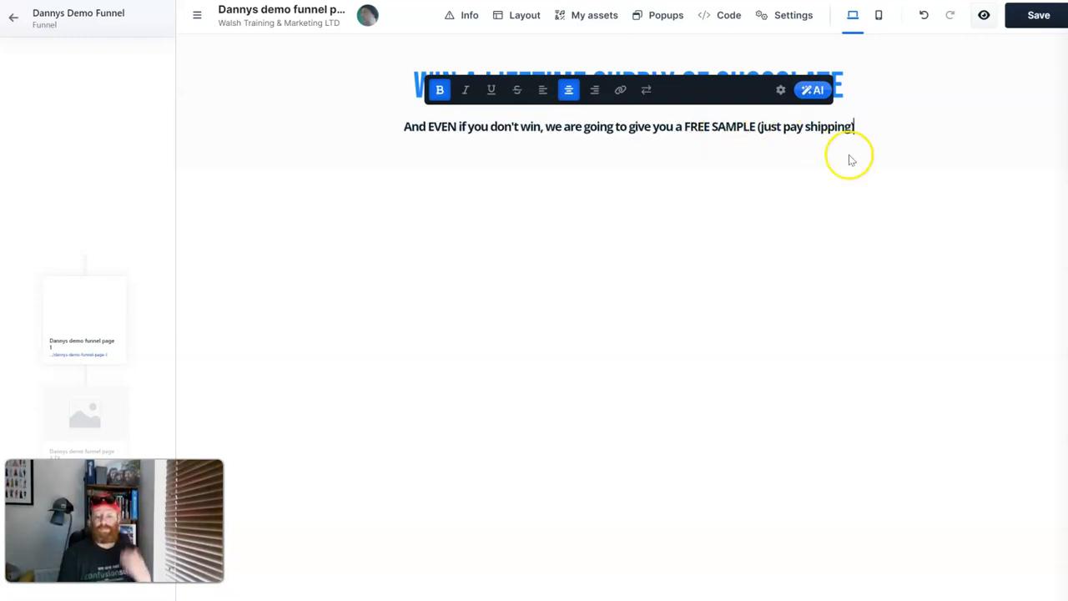
click(830, 252)
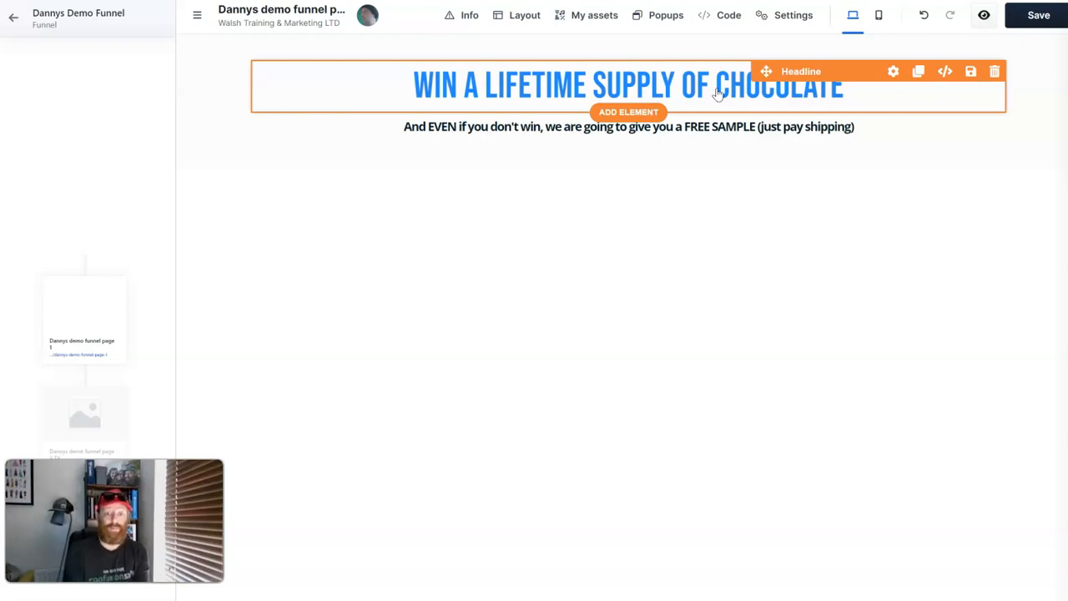
click(876, 58)
click(693, 95)
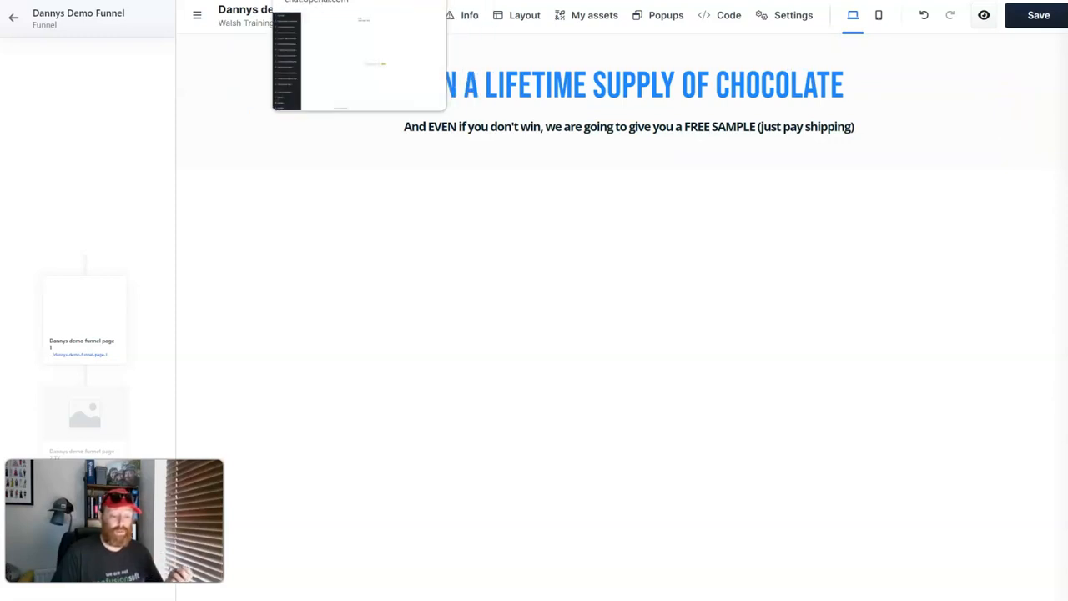
Step: Switch to Discord and have Midjourney imagine the prompt "the sweetest chocolate bar ever" in the funnel-images channel
click(333, 0)
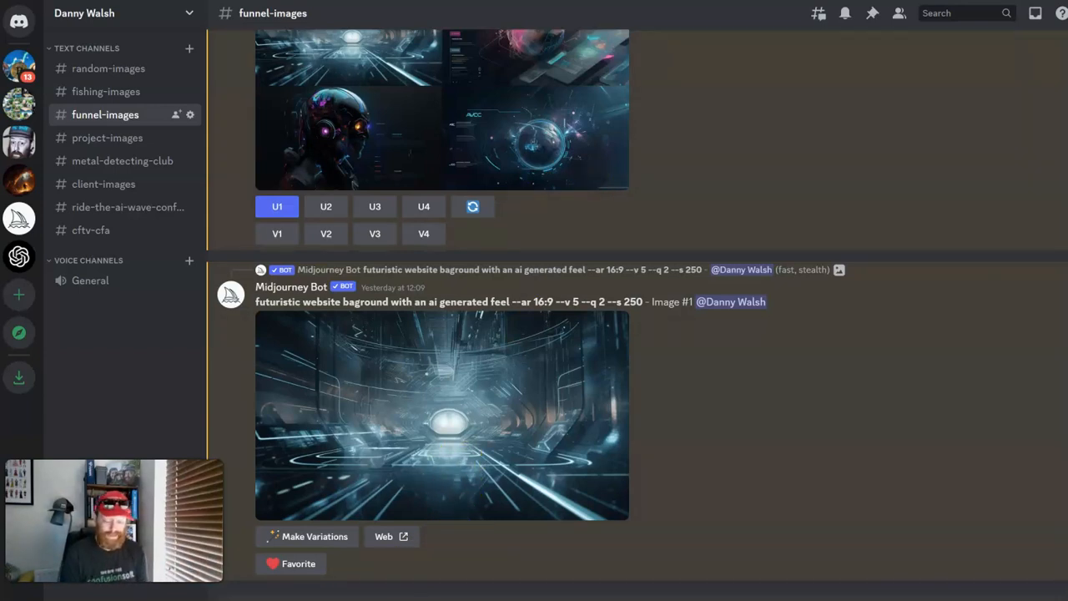
text(/ima)
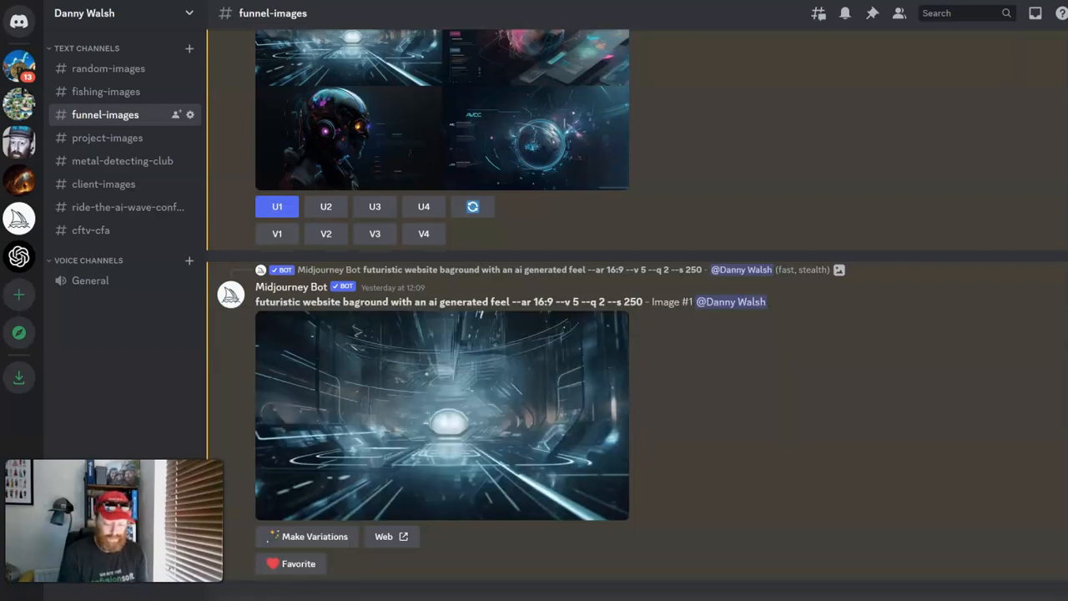
text(gin)
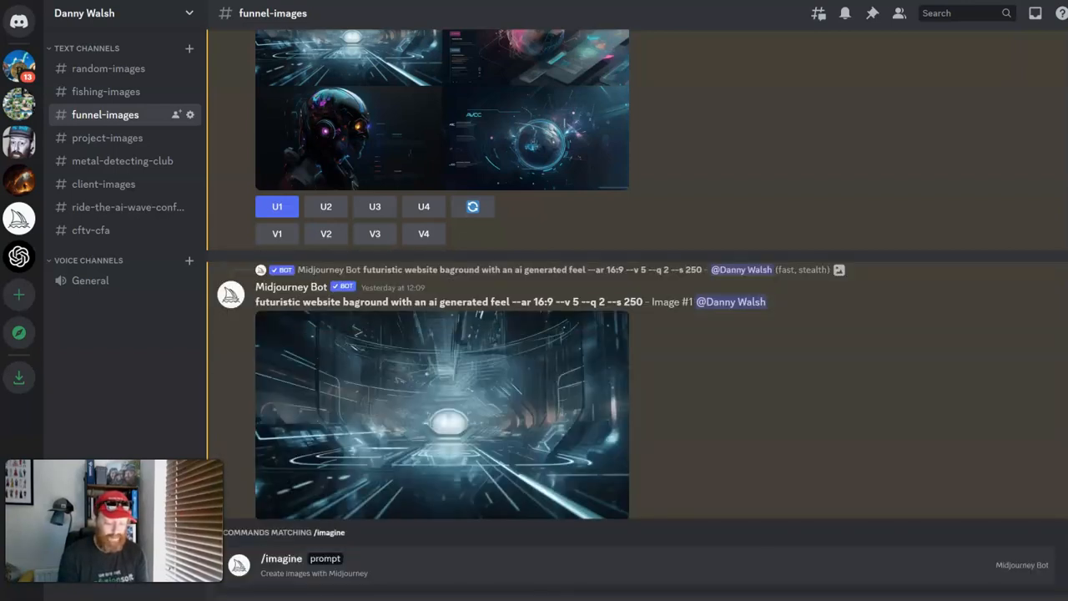
text(e)
key(Return)
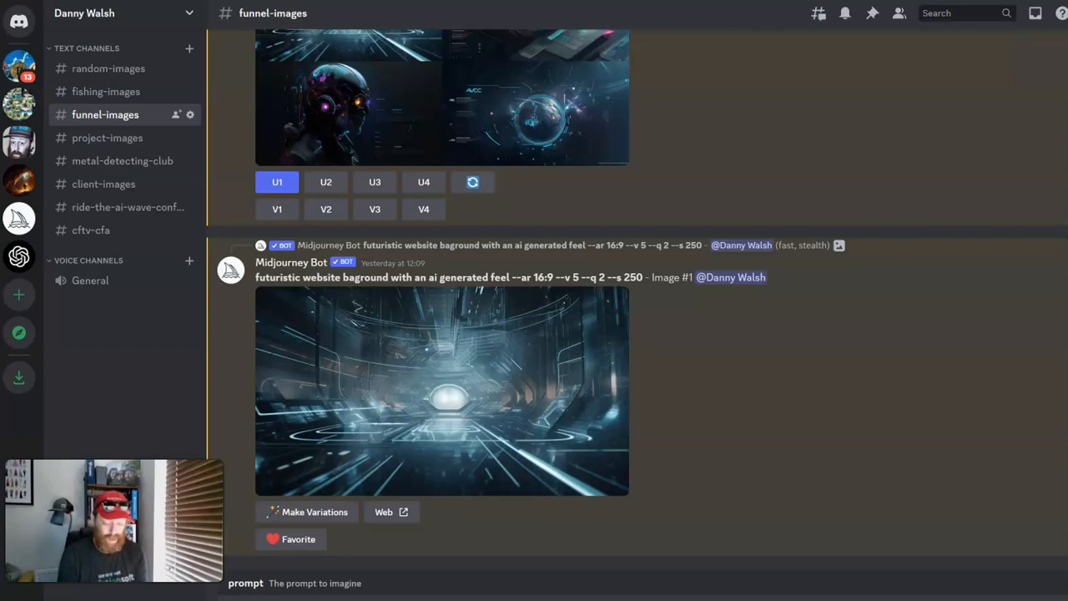
key(Return)
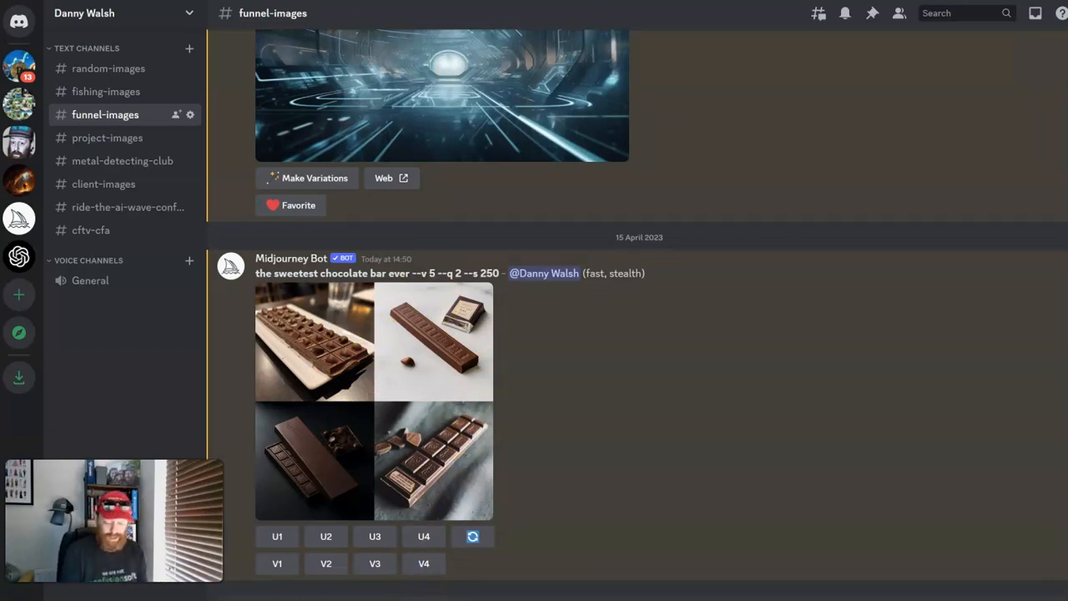
Step: Generate another Midjourney image set from the prompt "the ultimate chocolate hamper prize, photograph"
text(/imagine)
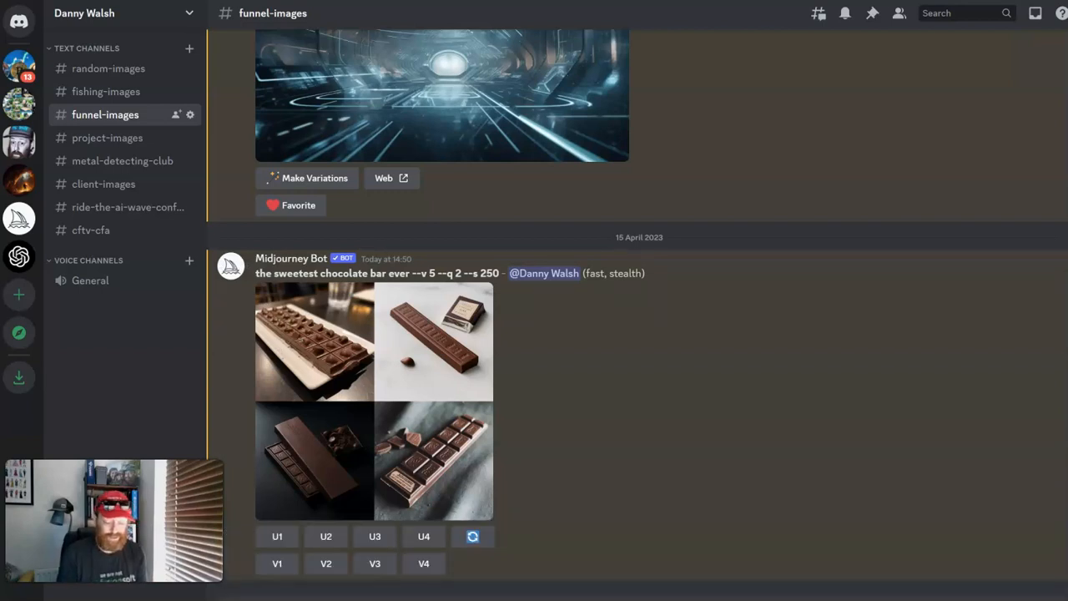
key(BackSpace)
key(Return)
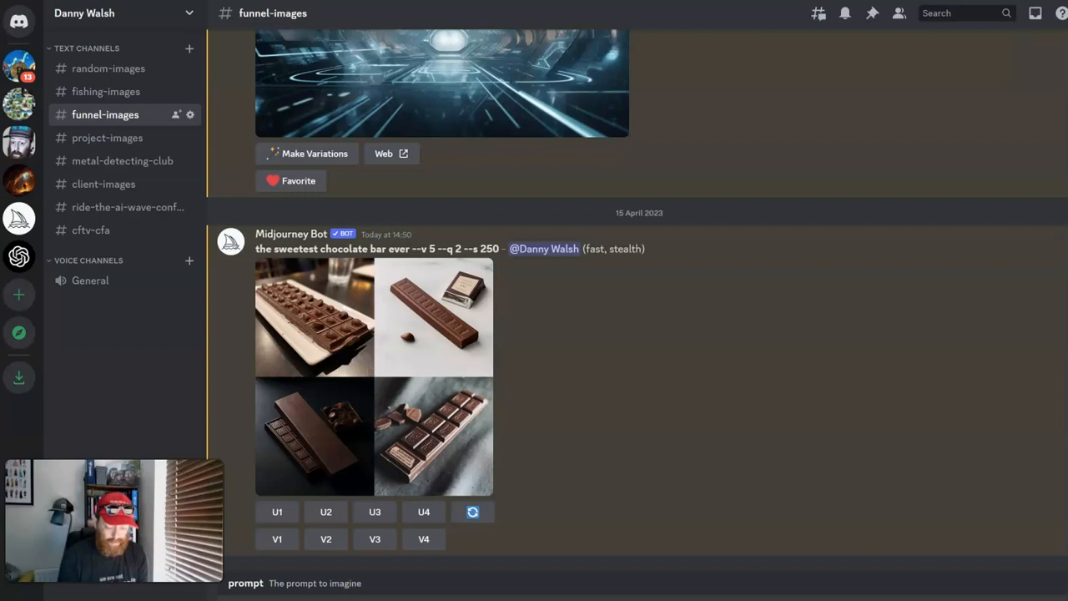
key(Return)
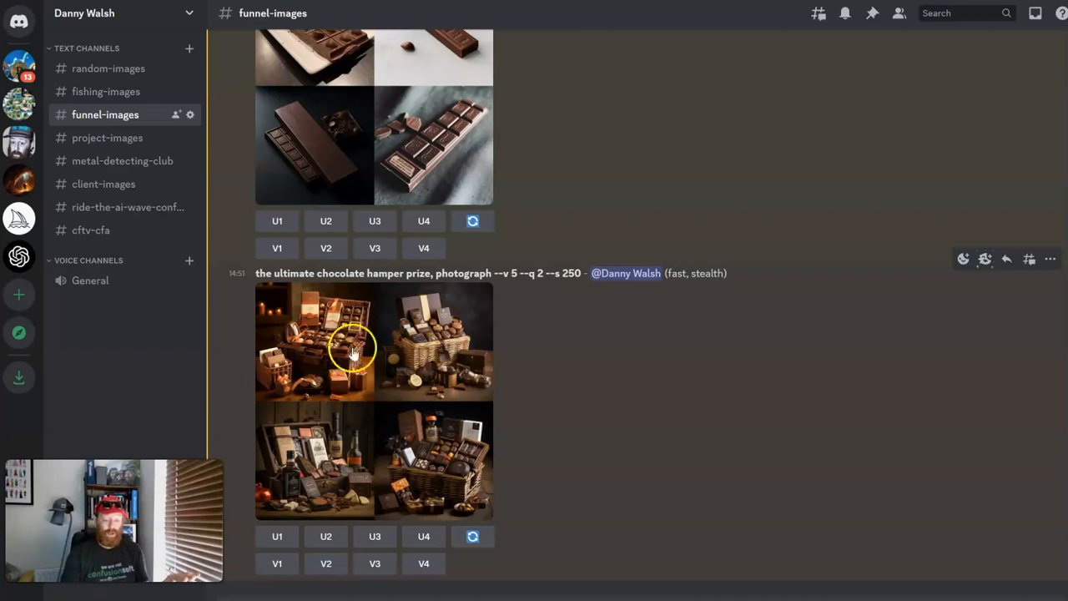
Step: Upscale the first chocolate hamper image, open it enlarged and save it to the computer as a PNG
click(280, 536)
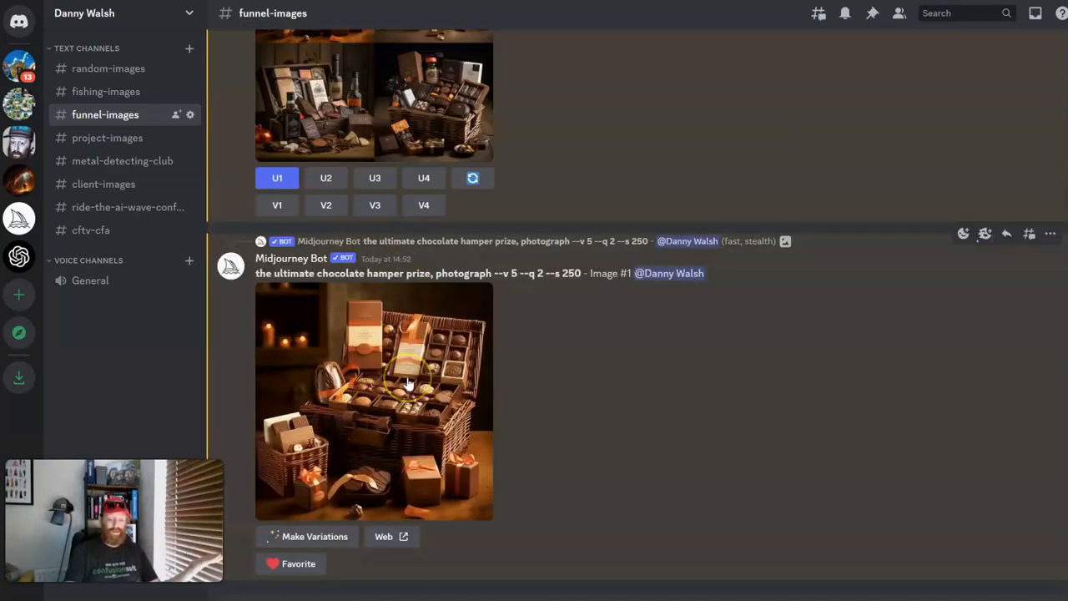
click(409, 383)
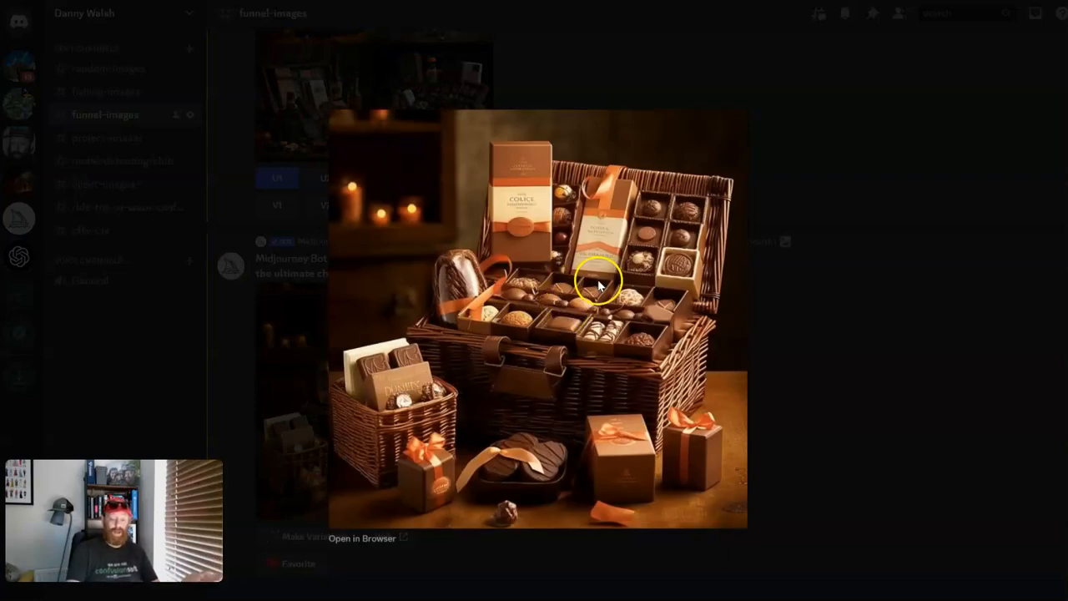
right_click(568, 287)
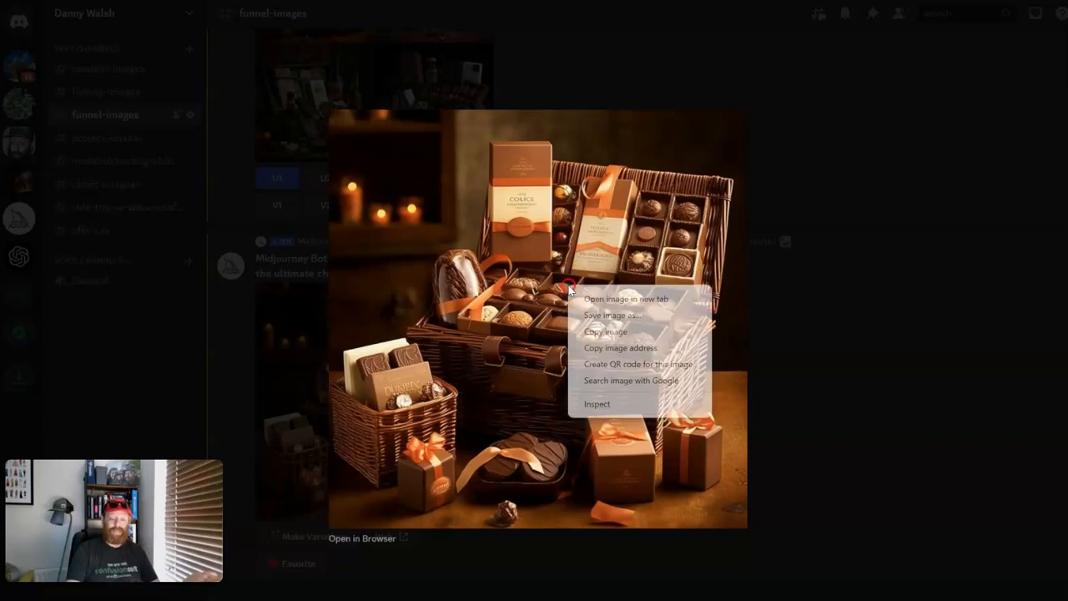
click(611, 316)
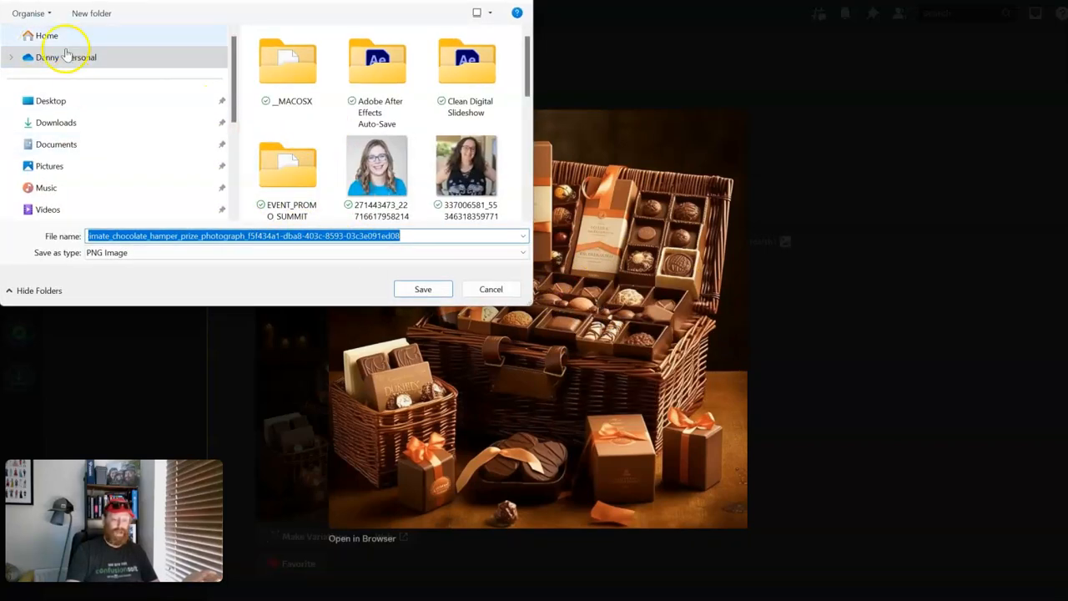
click(417, 288)
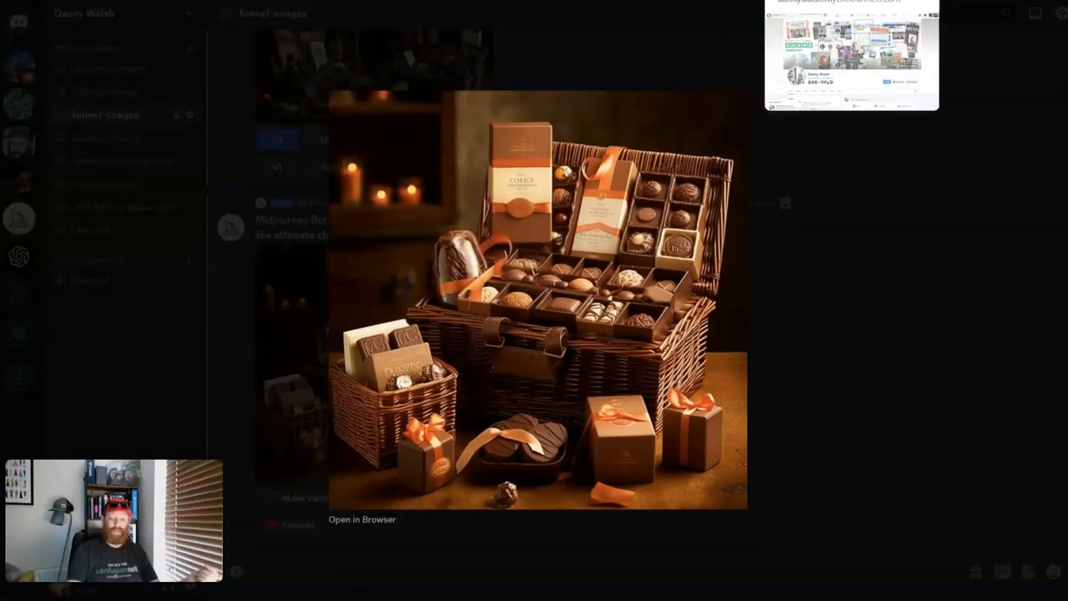
Step: Switch back to the ClickFunnels page editor and dismiss the Facebook notification
click(776, 1)
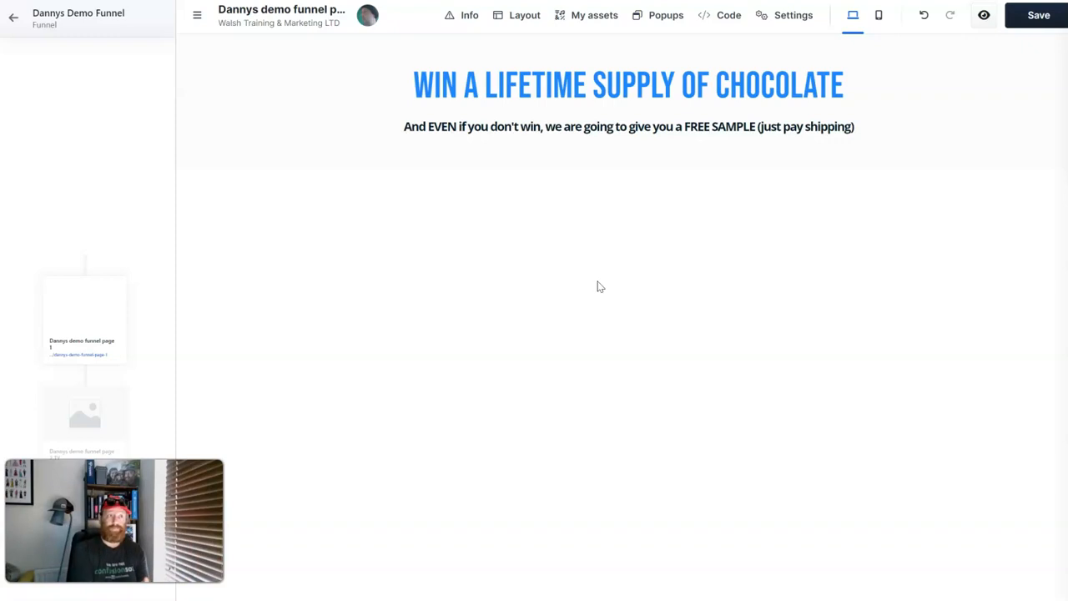
click(613, 304)
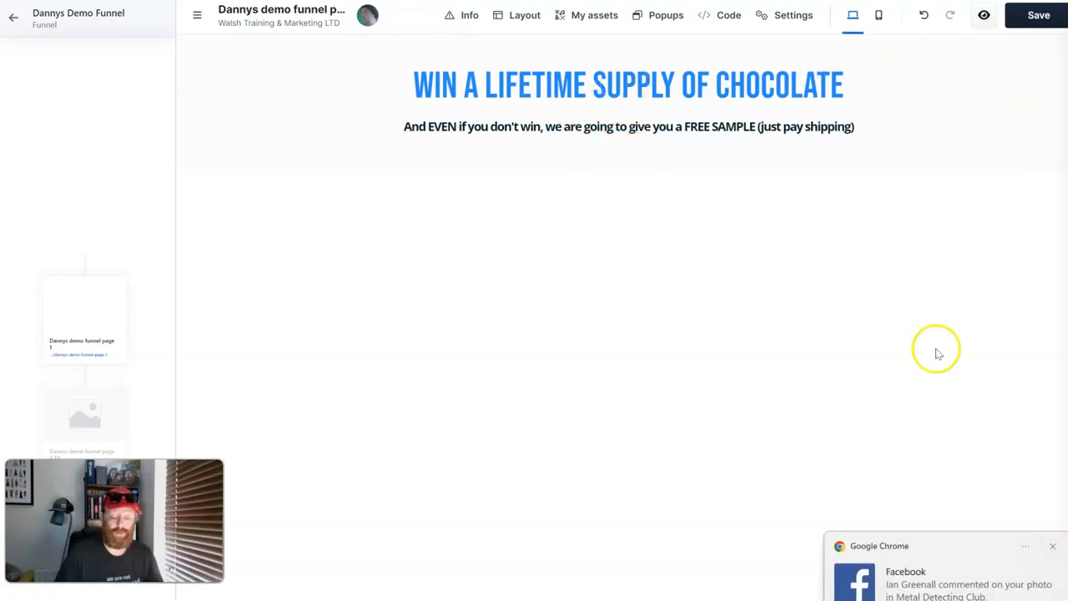
click(1053, 546)
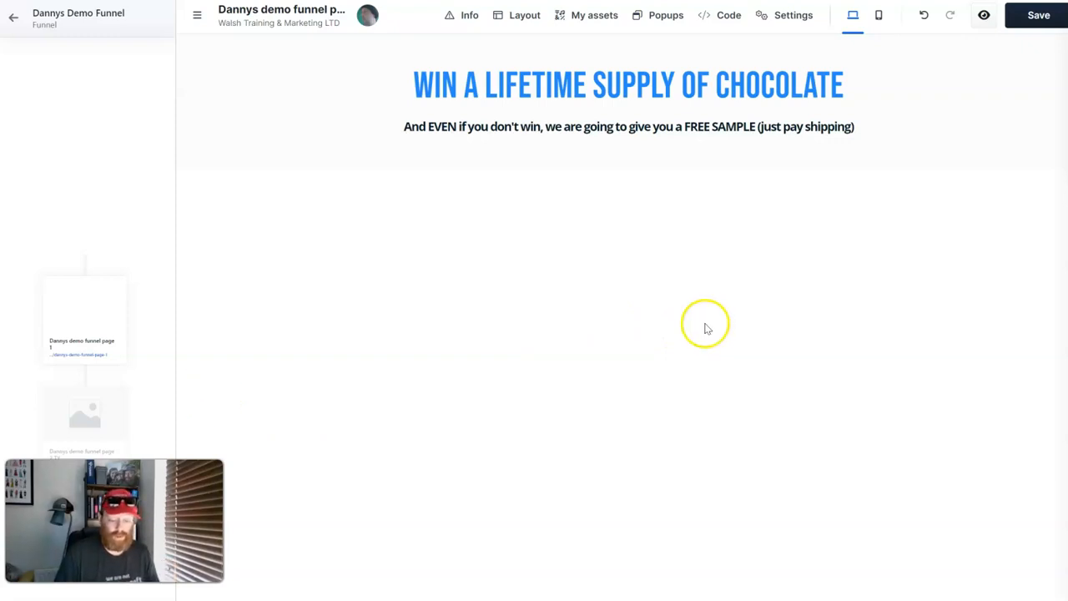
Step: Add a two-column row below the sub-headline and make its left column wider than the right one
mouse_move(613, 142)
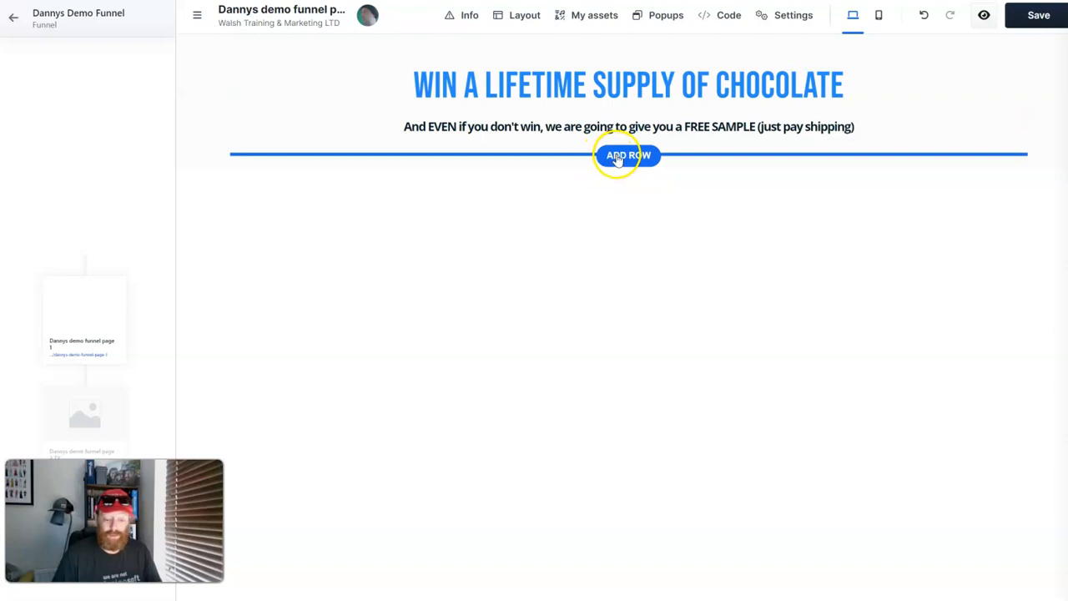
click(618, 159)
click(884, 163)
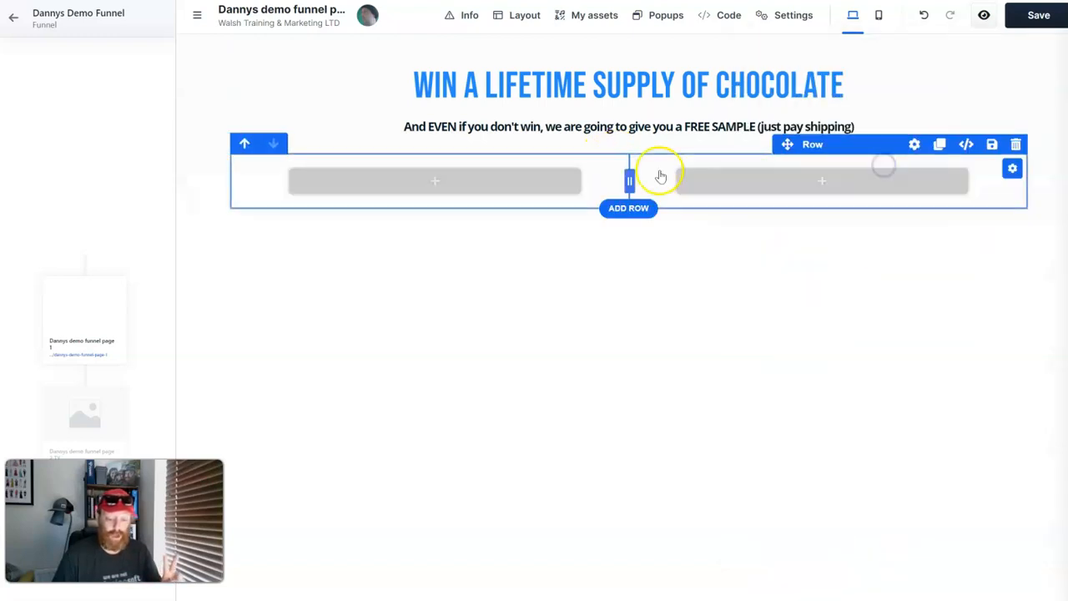
drag(629, 181, 672, 181)
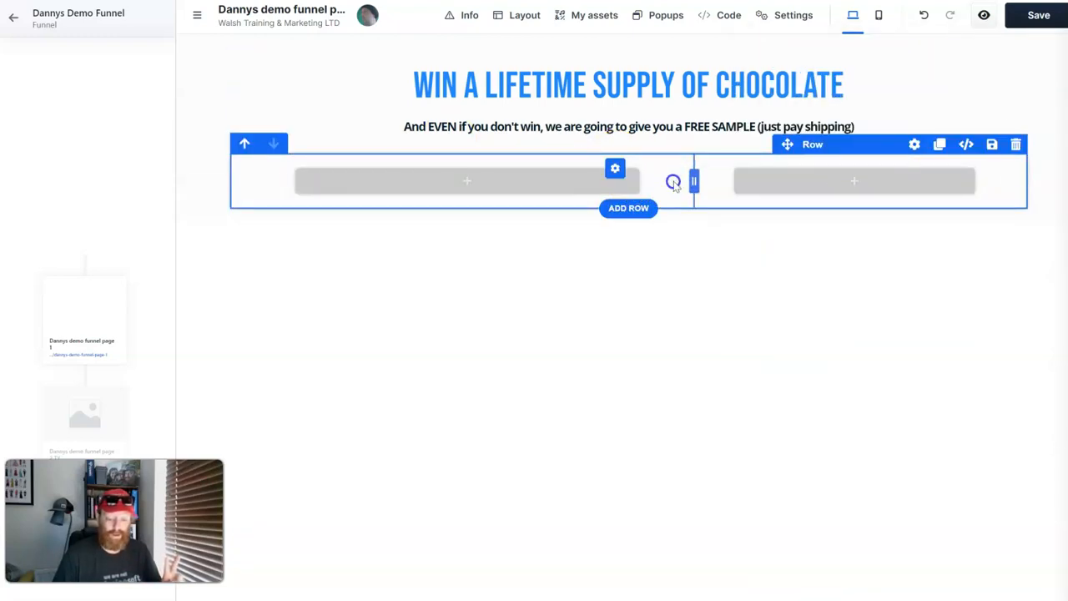
Step: Add an image element to the row's left column and open its image gallery
click(543, 181)
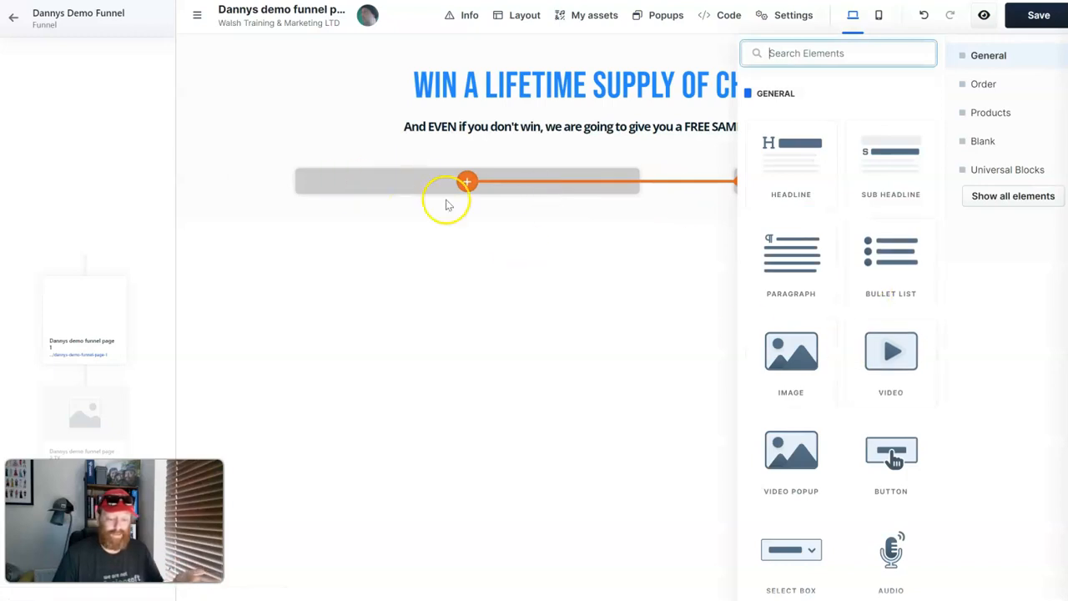
click(789, 353)
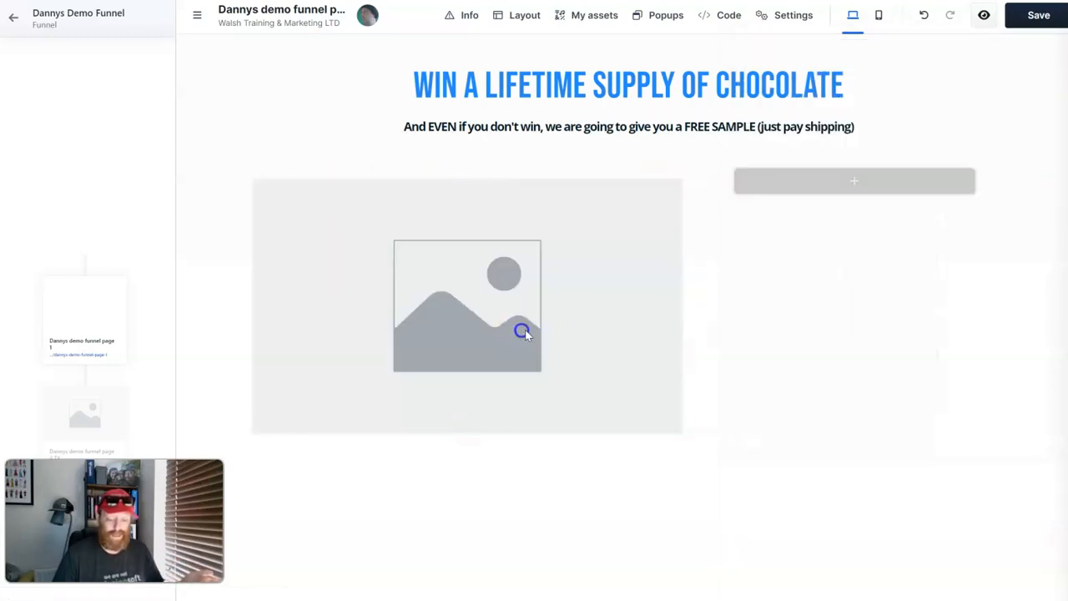
click(1057, 192)
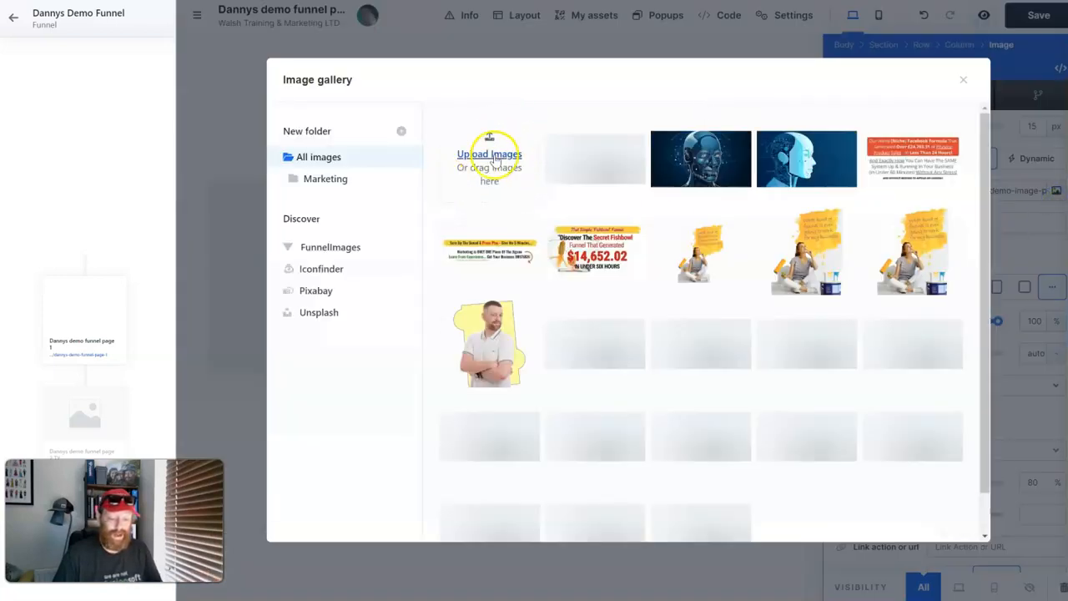
Step: Upload an image file from the computer to the image gallery
click(501, 157)
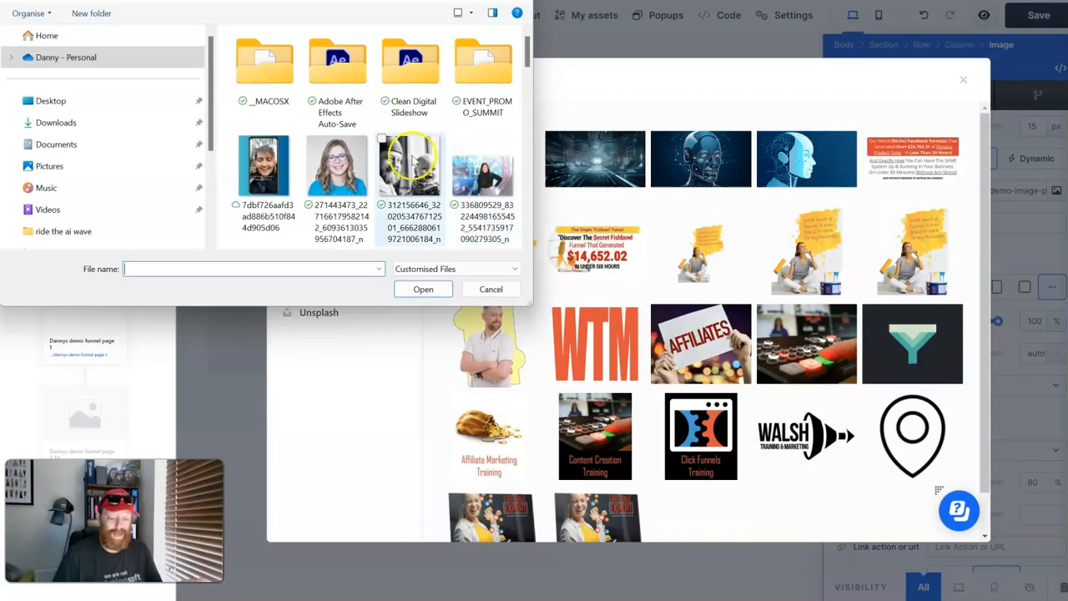
scroll(418, 175, down, 5)
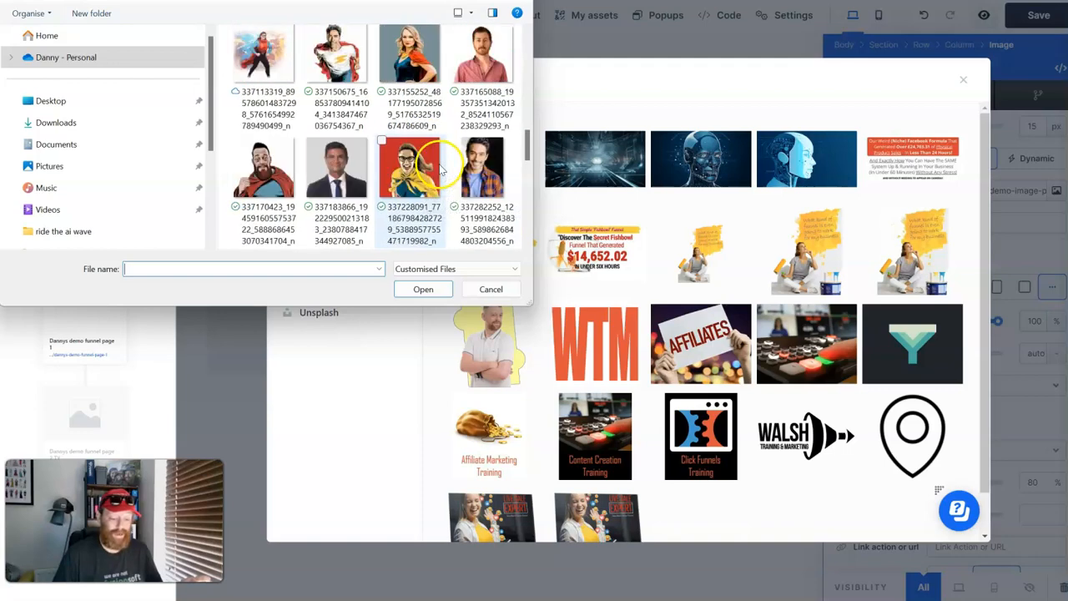
scroll(439, 167, down, 5)
double_click(480, 112)
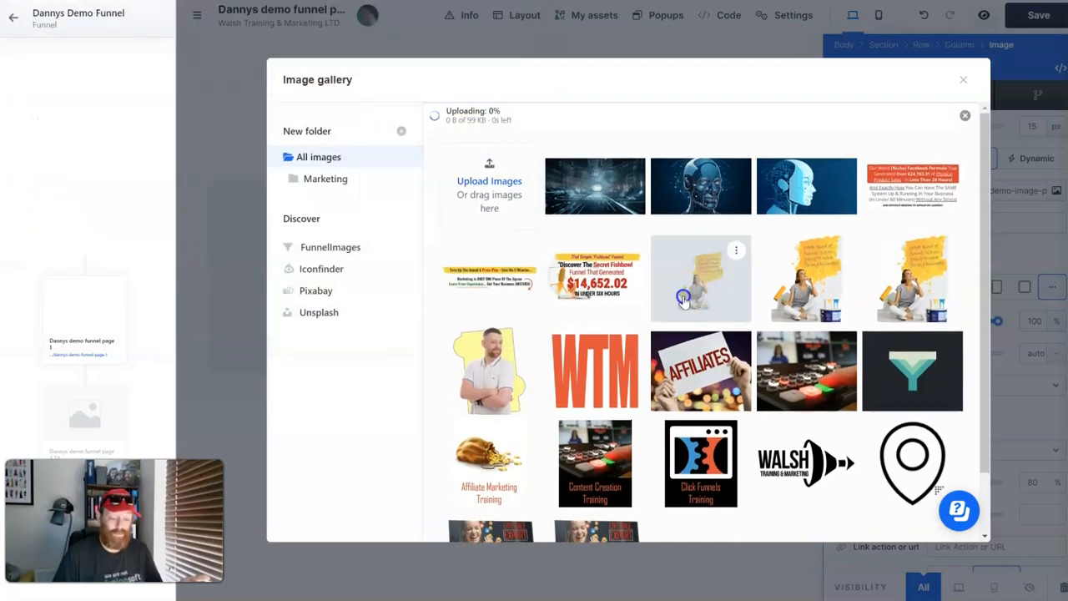
Step: Upload the saved chocolate hamper picture to the gallery and use it for the left column's image
click(497, 167)
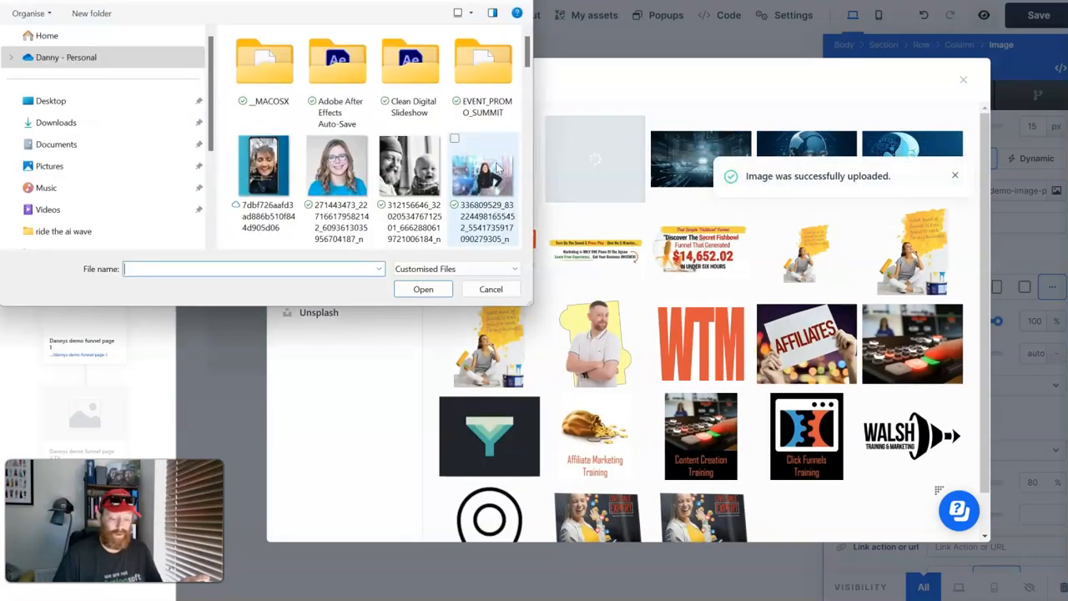
scroll(342, 158, down, 10)
click(338, 133)
double_click(338, 133)
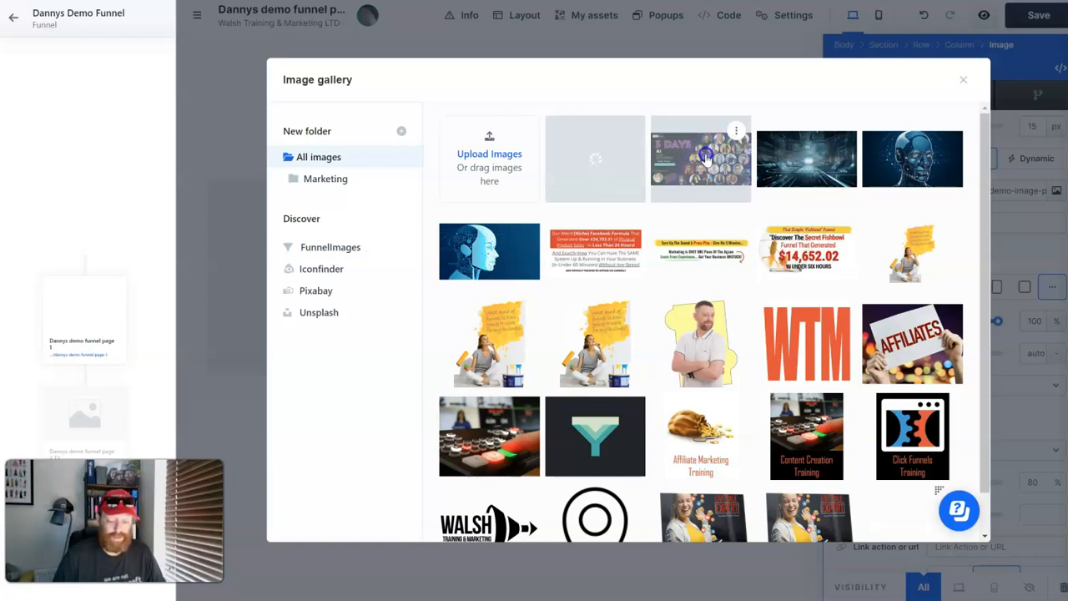
click(721, 172)
click(634, 177)
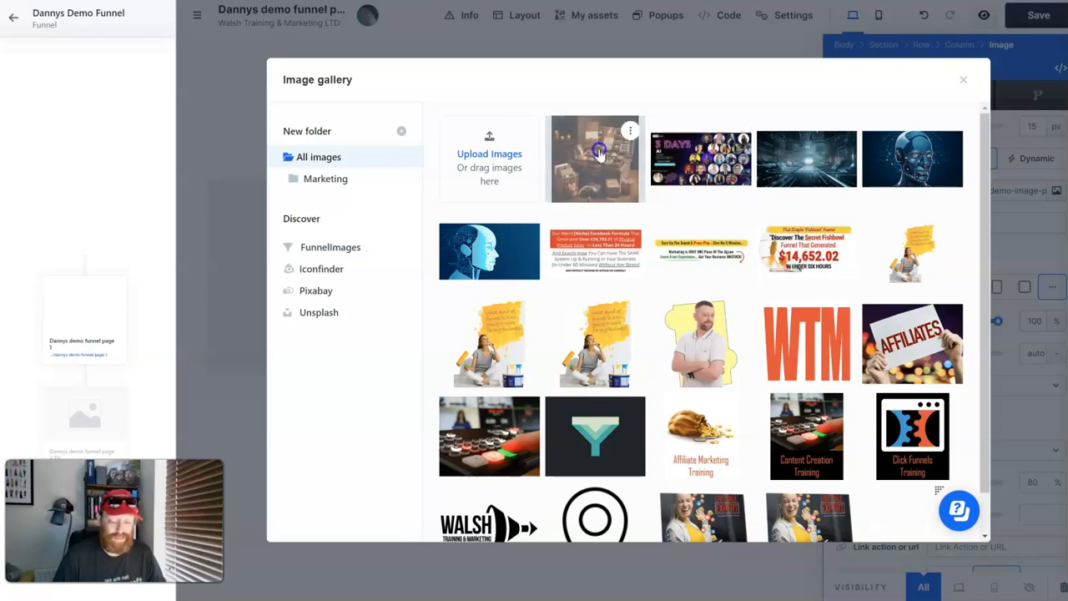
click(614, 146)
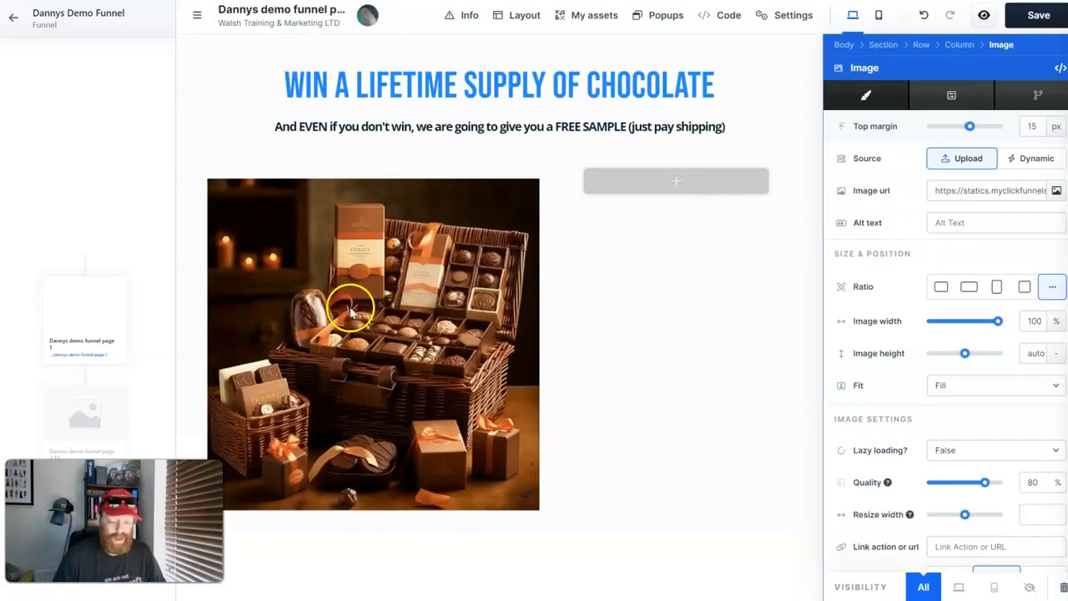
Step: Try the preset aspect ratios on the chocolate hamper image and set it to the square ratio
click(1023, 287)
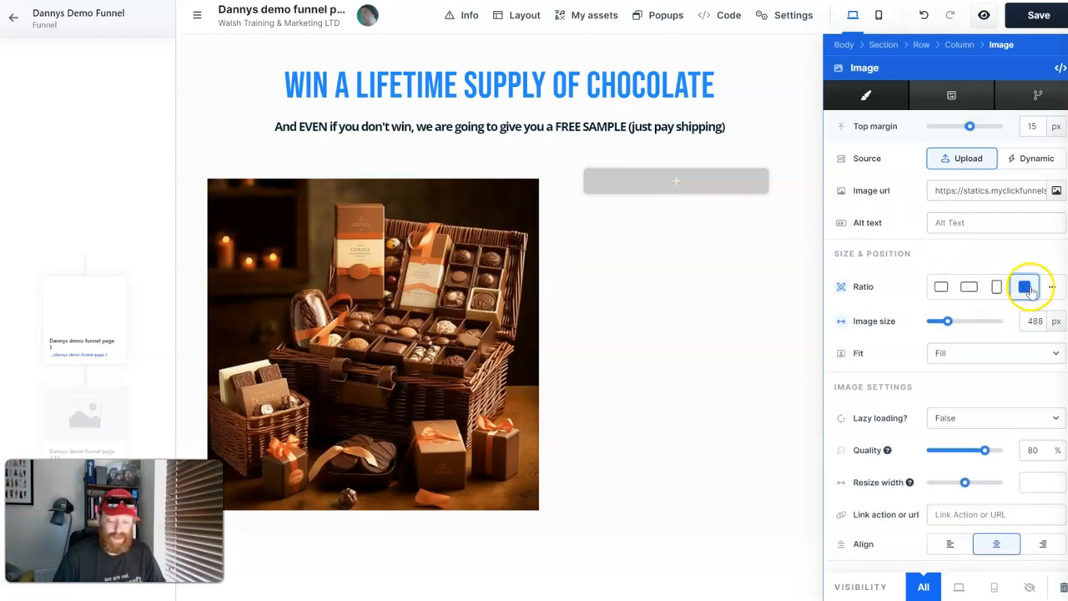
click(997, 292)
click(970, 291)
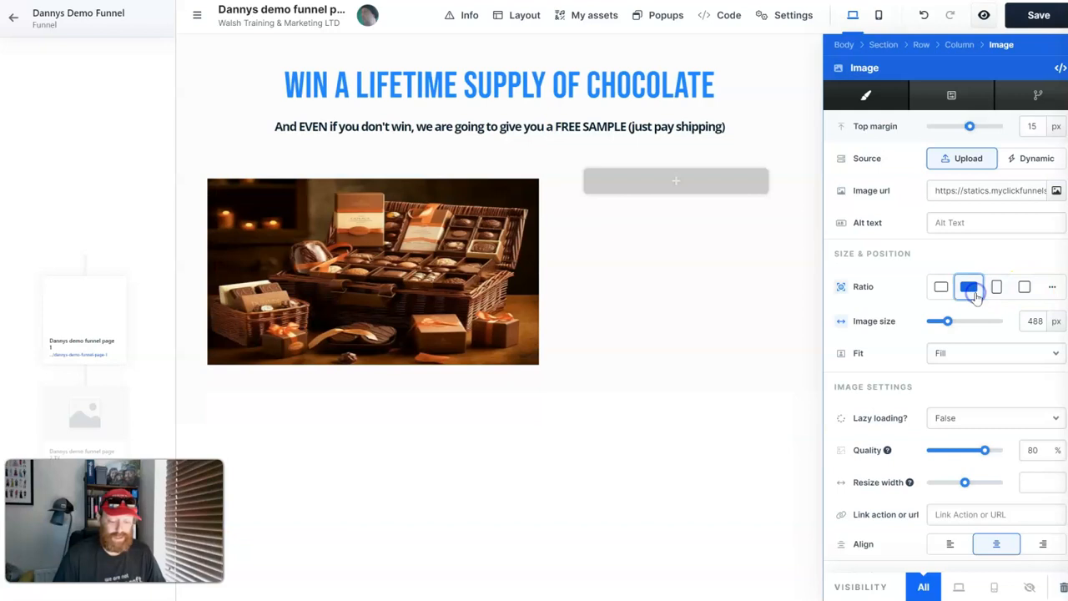
click(941, 287)
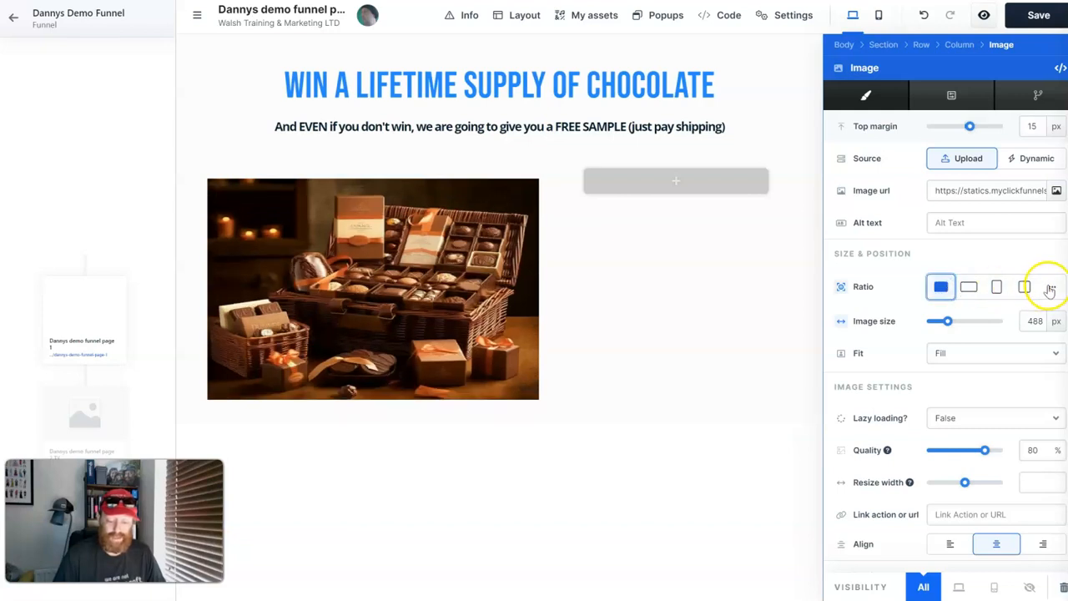
click(1023, 287)
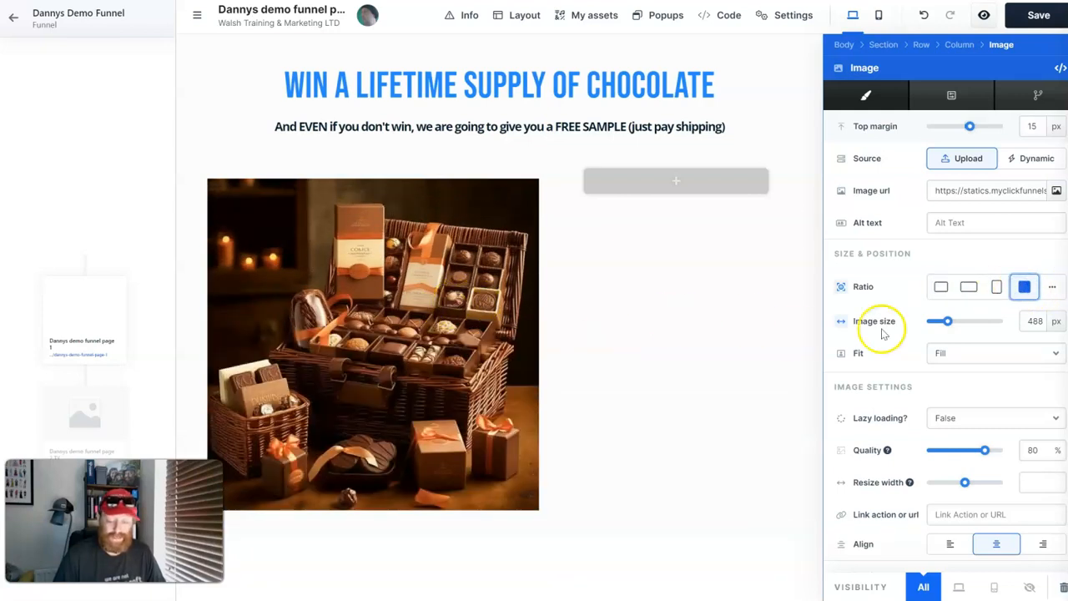
Step: Enable rounded corners on the hamper image and set all corners to 159 px
scroll(1020, 391, down, 3)
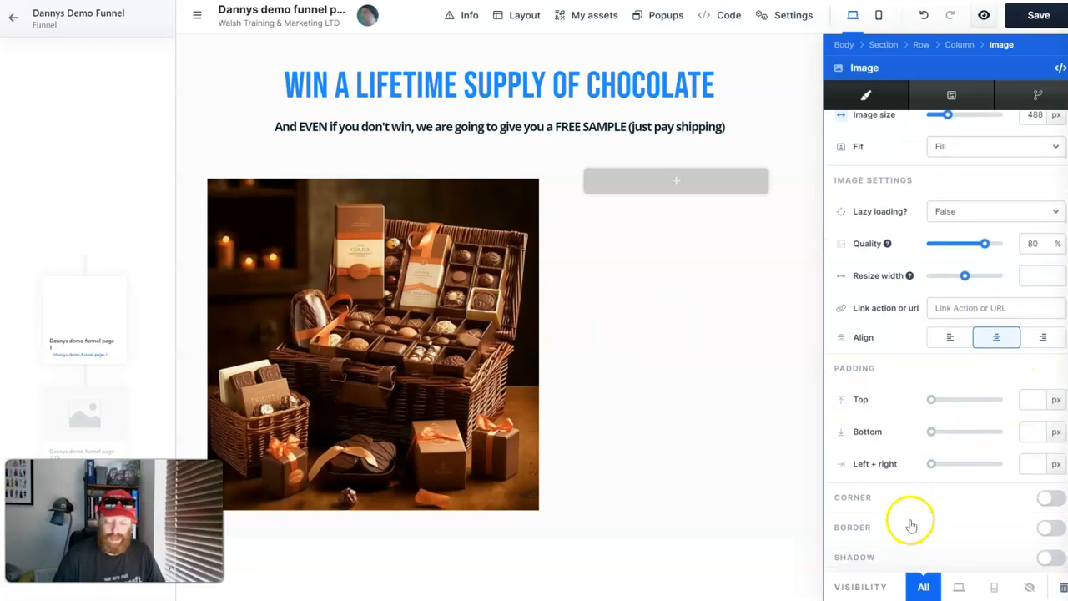
click(1059, 498)
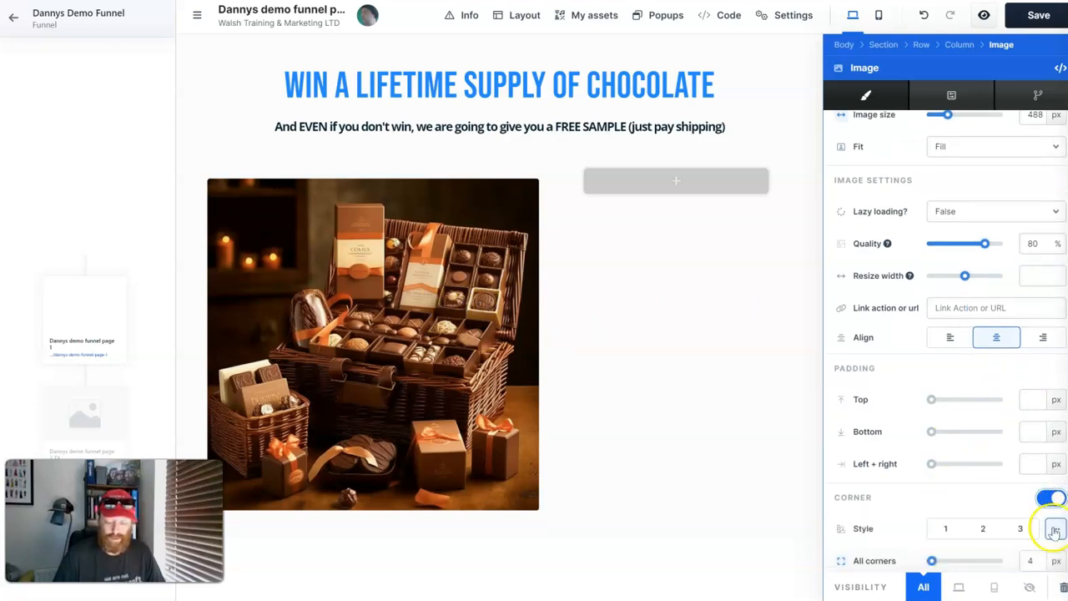
drag(932, 560, 958, 560)
Step: Try border styles 2 and 1 on the hamper image and switch the border off again
scroll(959, 492, down, 1)
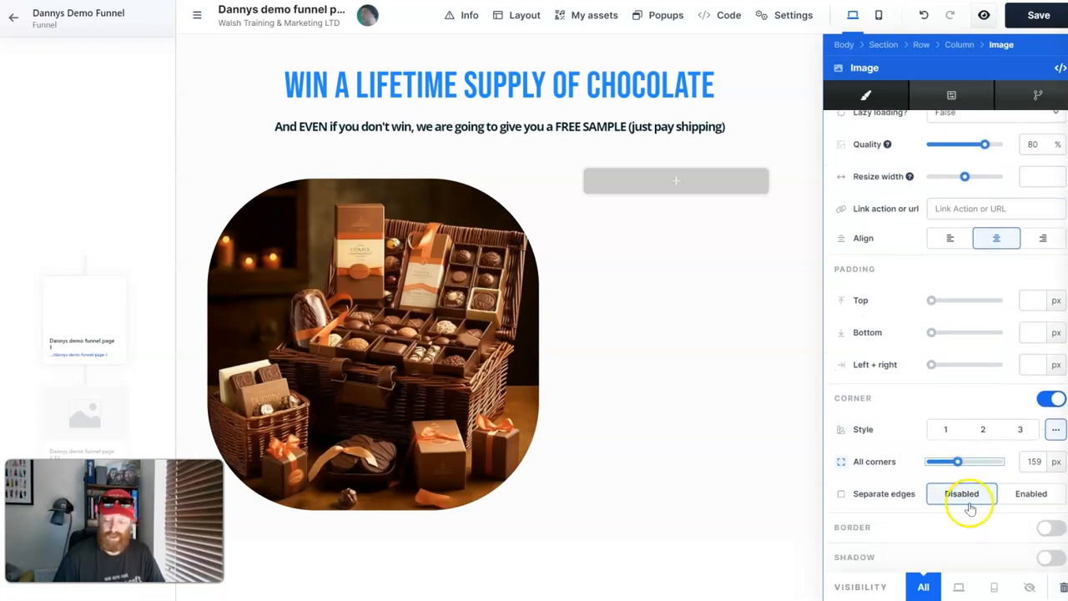
click(1048, 528)
scroll(1010, 451, down, 3)
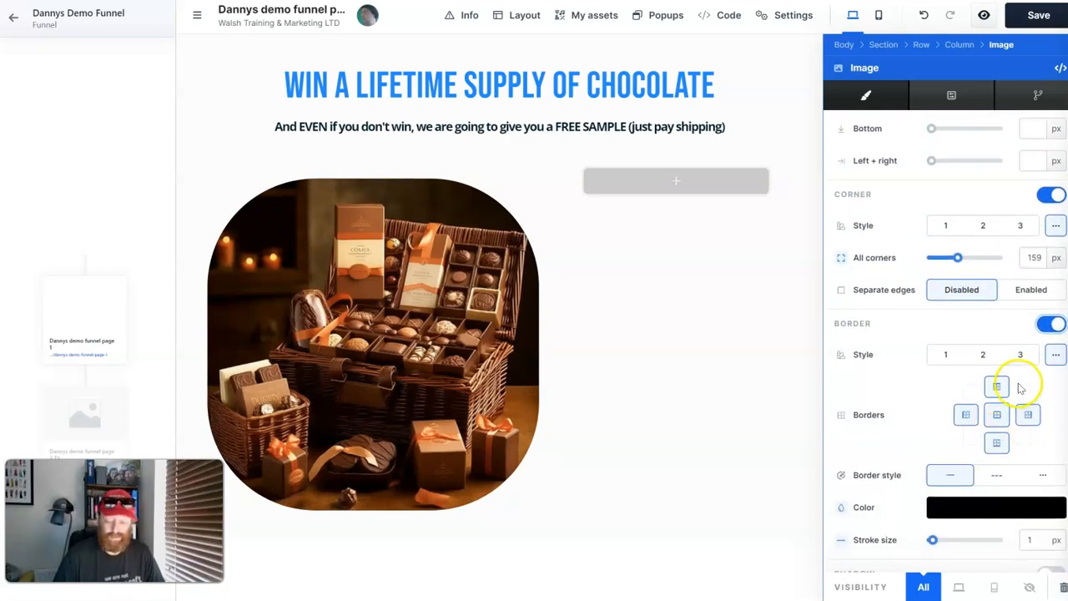
click(985, 354)
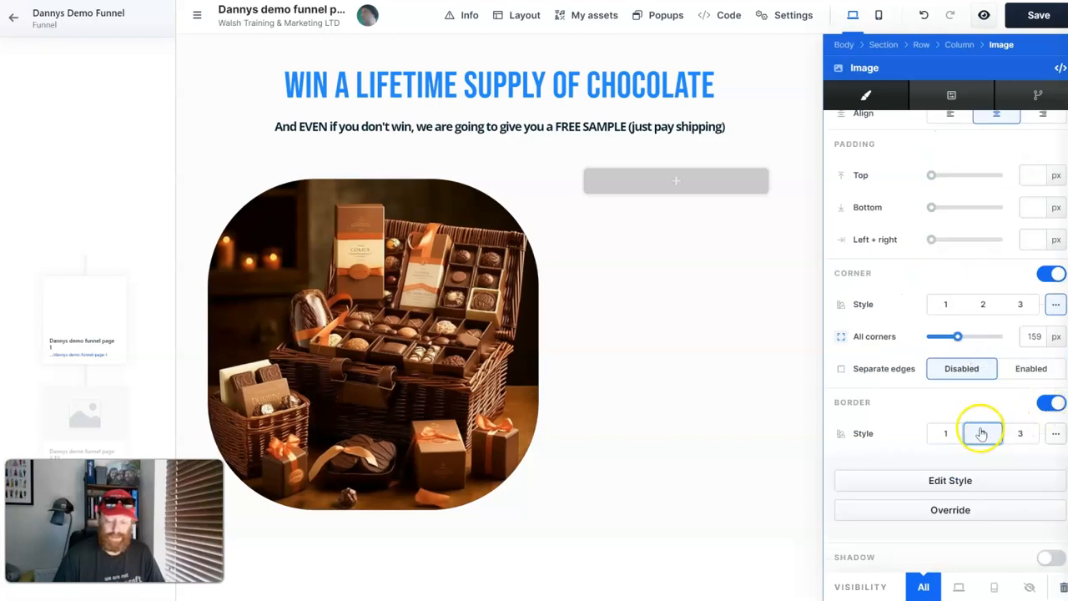
click(947, 433)
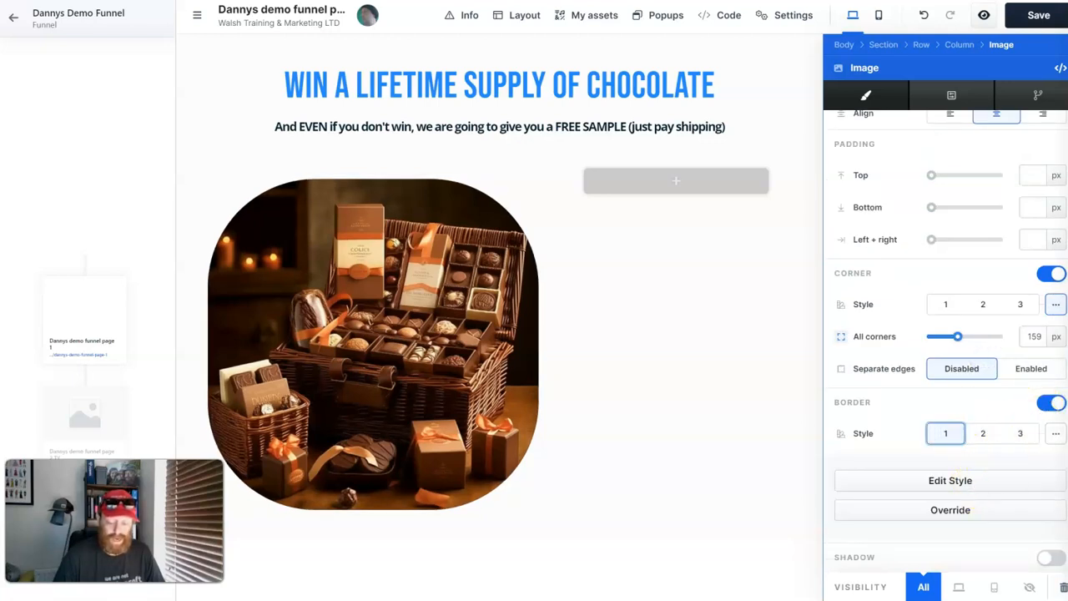
click(1048, 407)
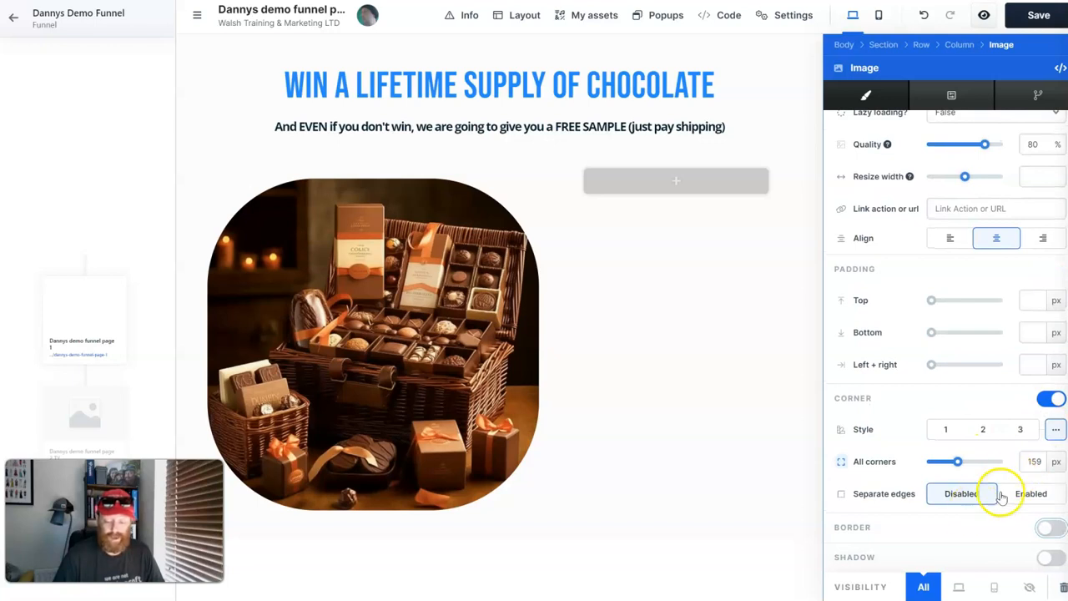
click(1051, 530)
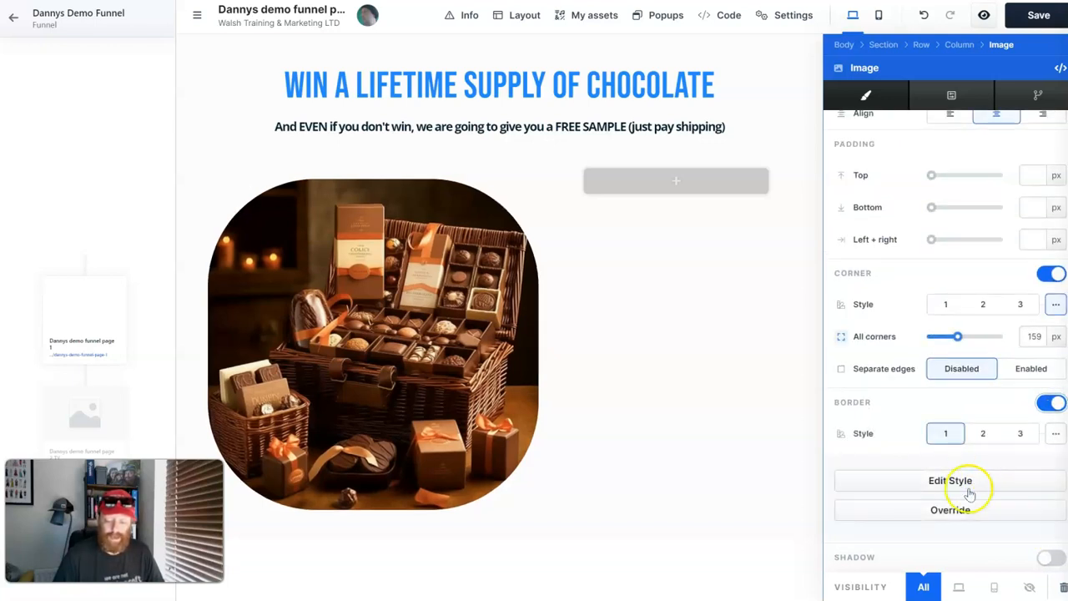
click(1051, 405)
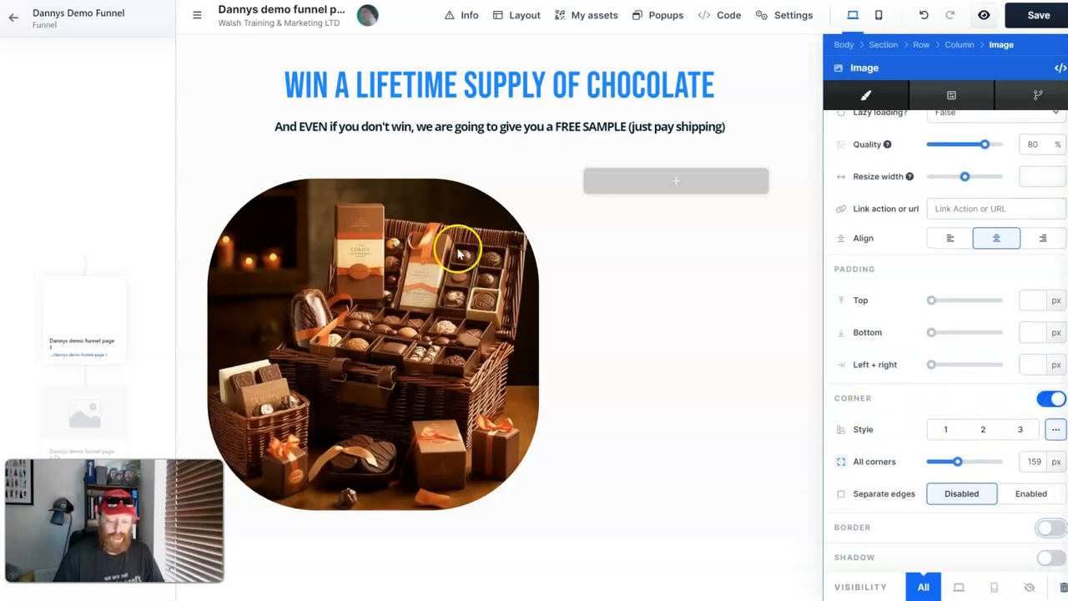
Step: Make the row's two columns equally wide and add a button element to the right column
click(655, 287)
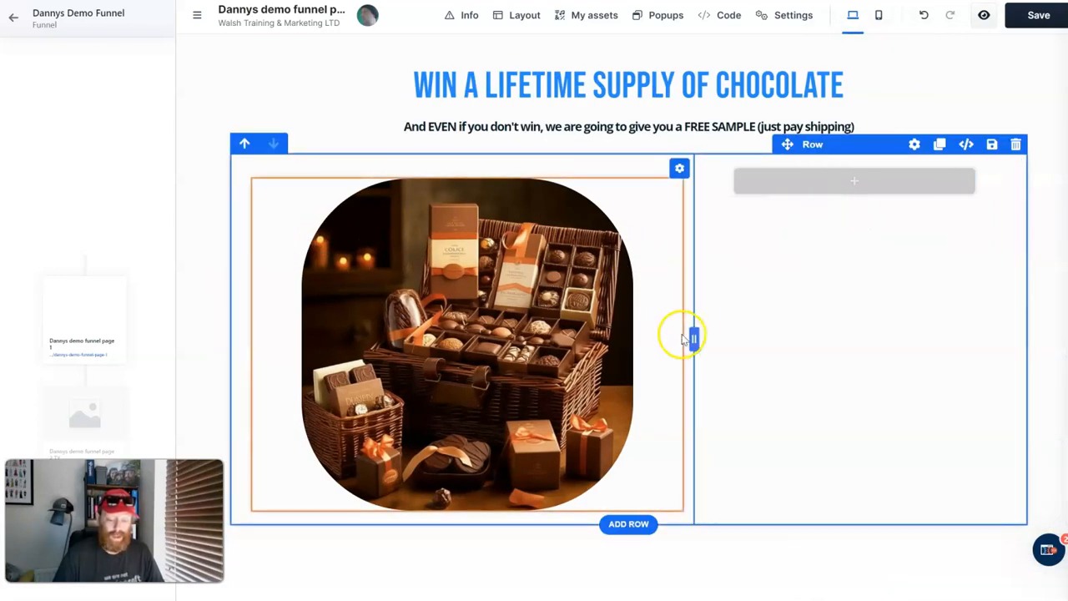
drag(693, 336, 643, 334)
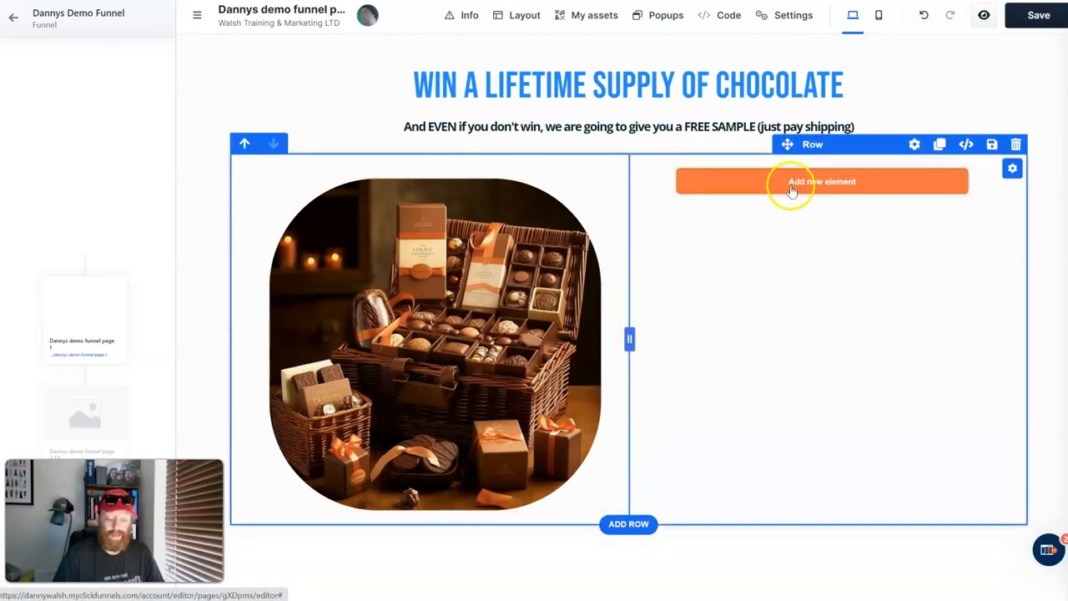
click(790, 186)
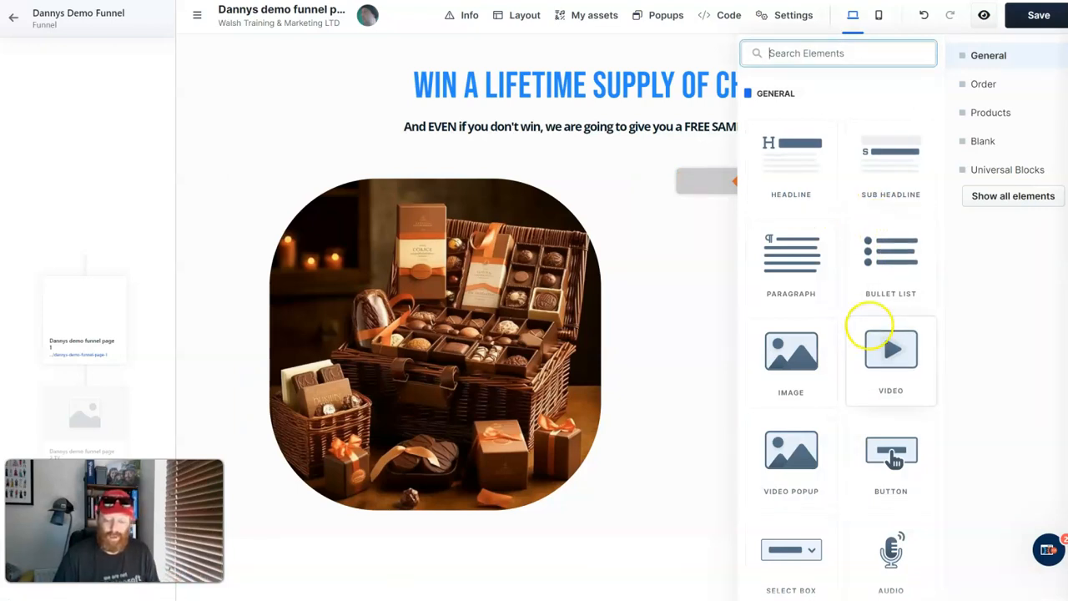
scroll(864, 334, down, 3)
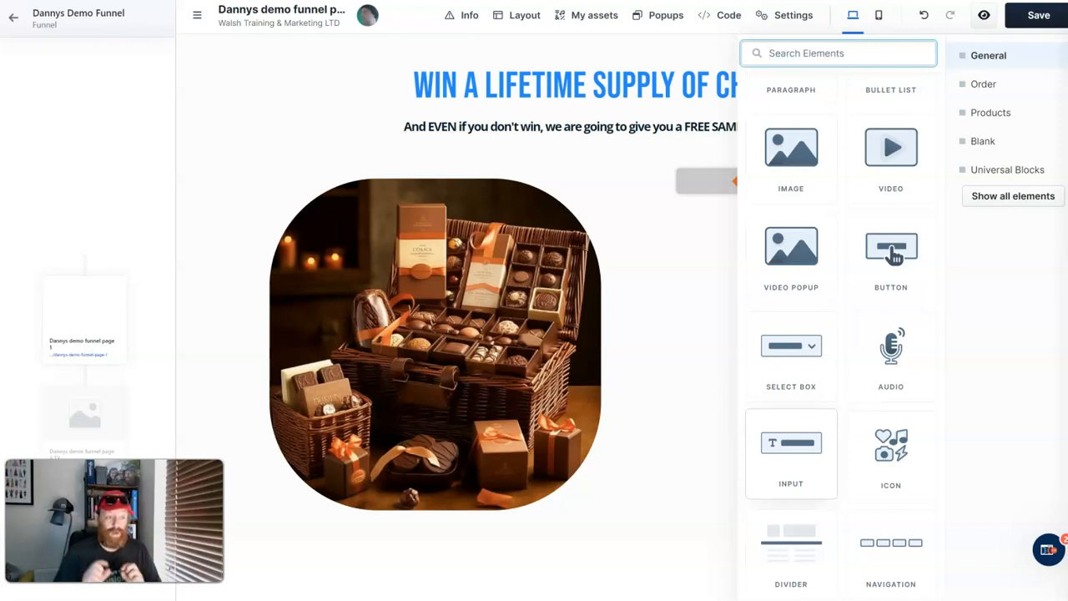
click(897, 252)
Step: Set the "Click to Sign Up" button's on-click action to open pop-up
click(851, 200)
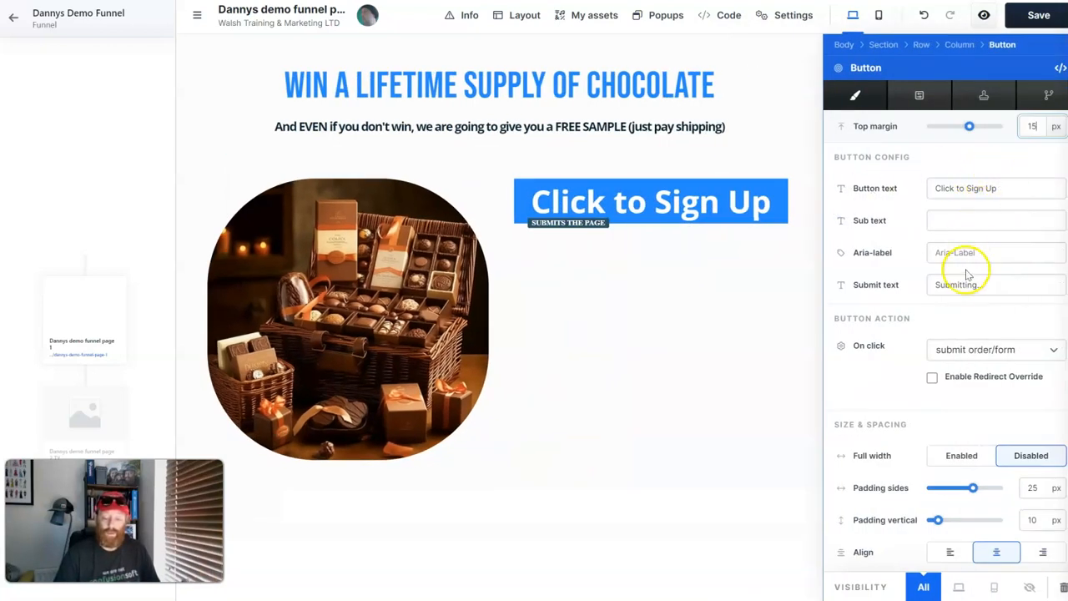
click(1008, 349)
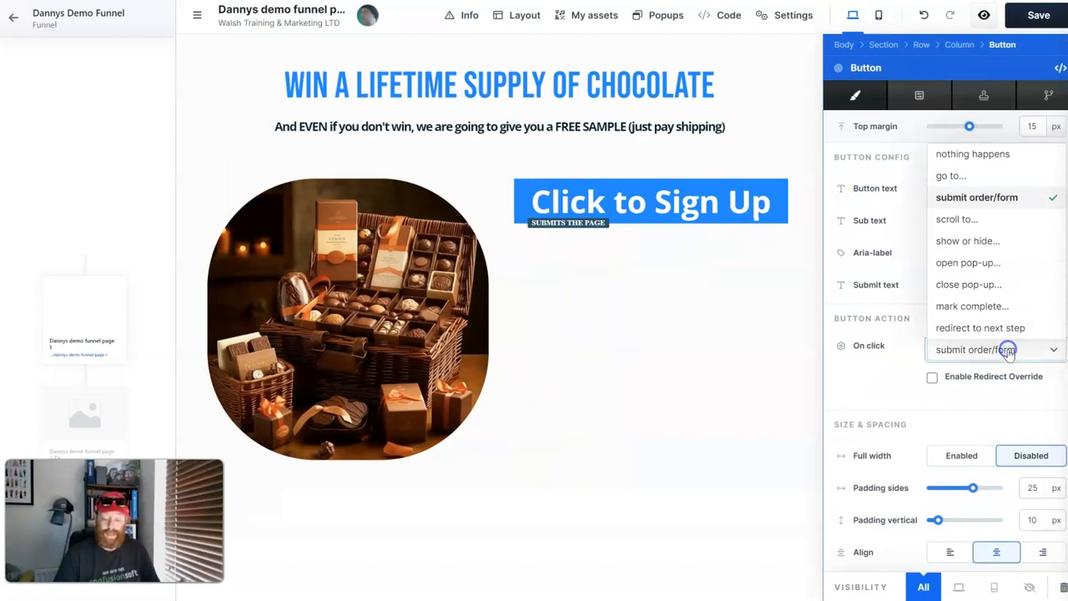
click(976, 263)
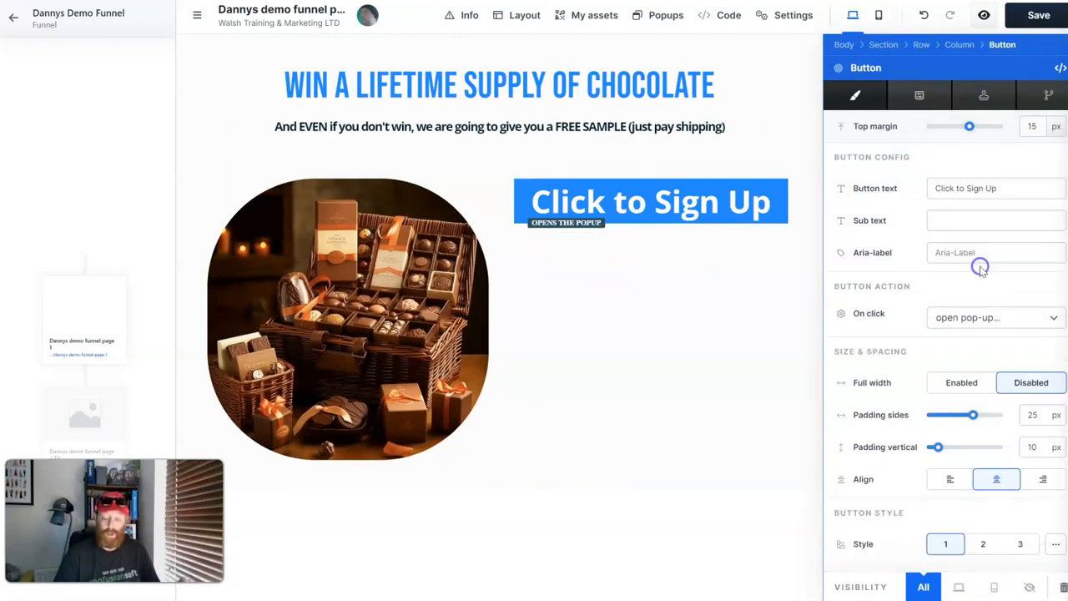
click(594, 316)
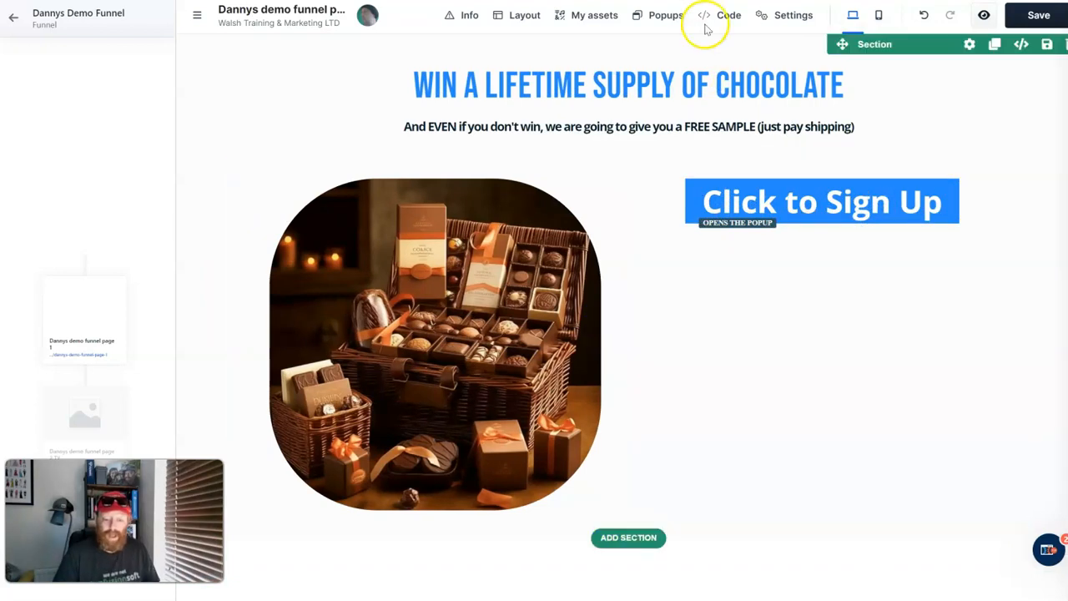
Step: Show the page's pop-up and add a Full Page section containing a one-column row to it
click(667, 19)
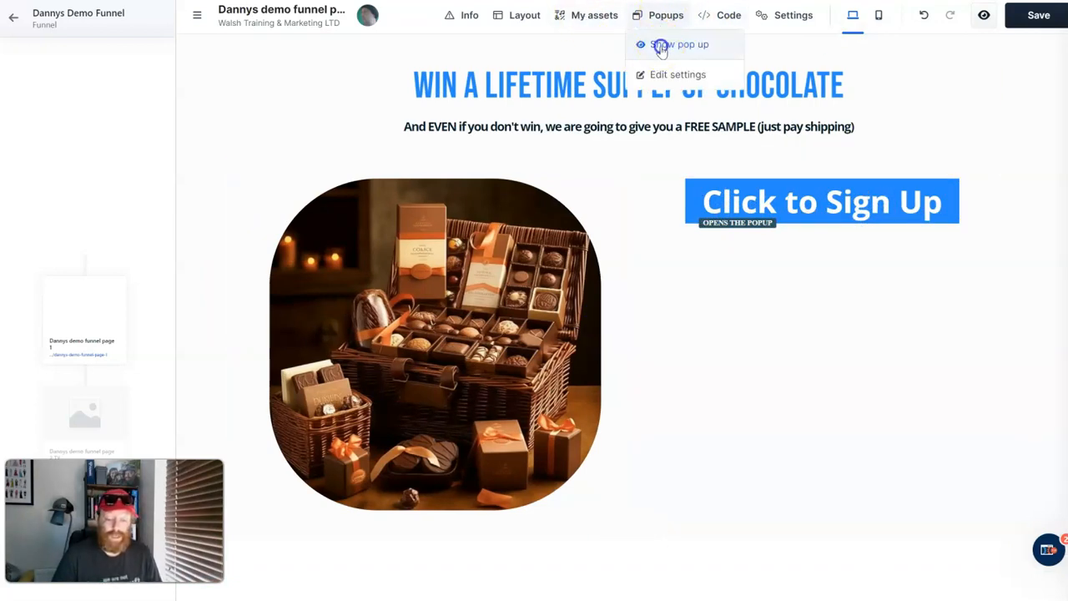
click(661, 47)
click(625, 137)
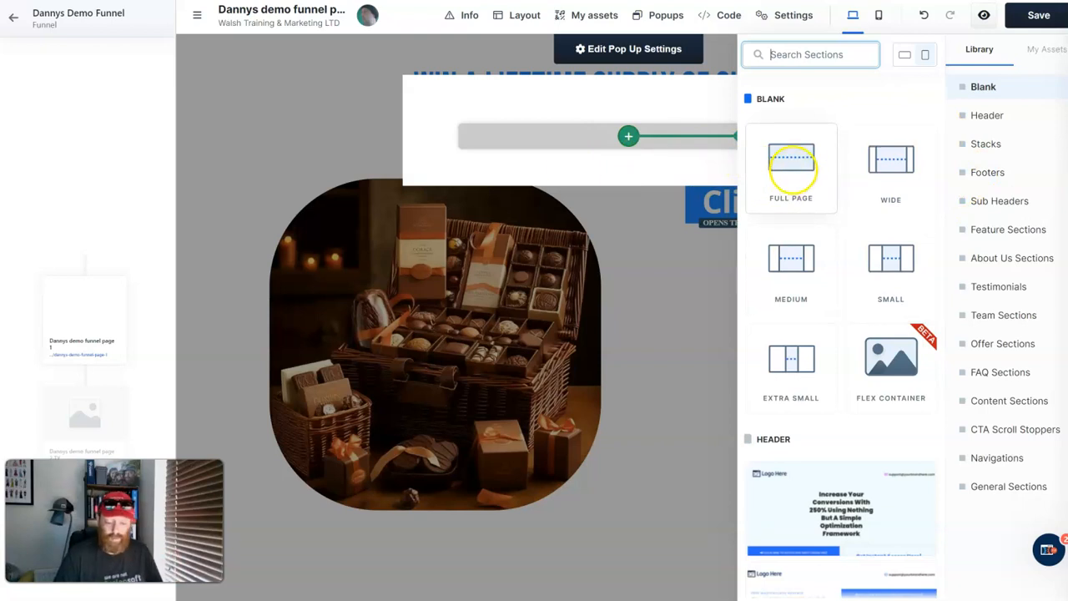
click(706, 135)
click(801, 171)
click(631, 132)
click(667, 128)
click(768, 169)
Step: Add an input element to the pop-up's row
click(579, 143)
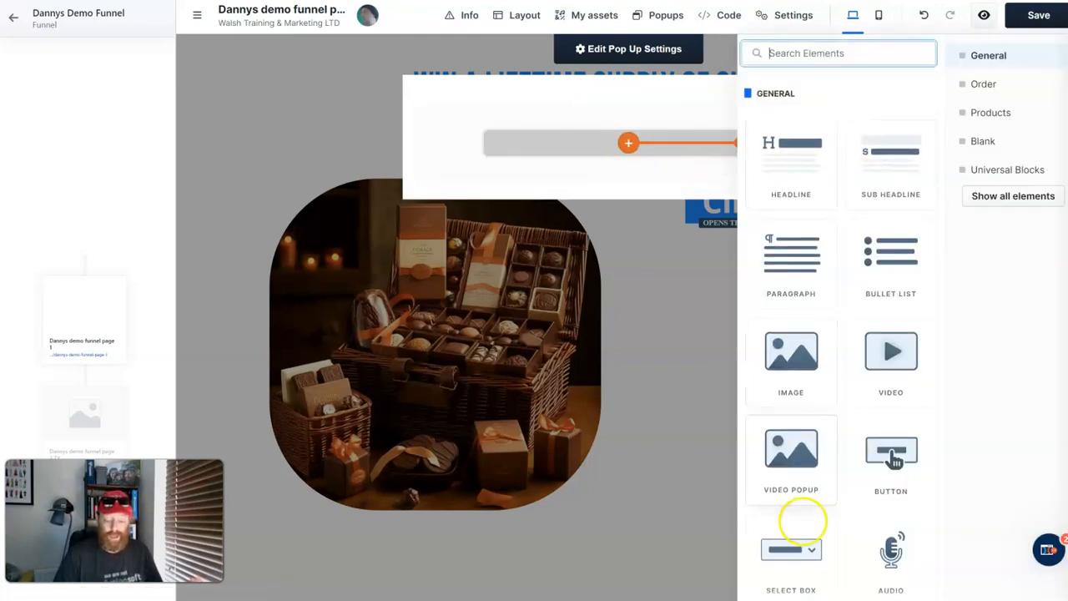
scroll(806, 519, down, 2)
click(806, 519)
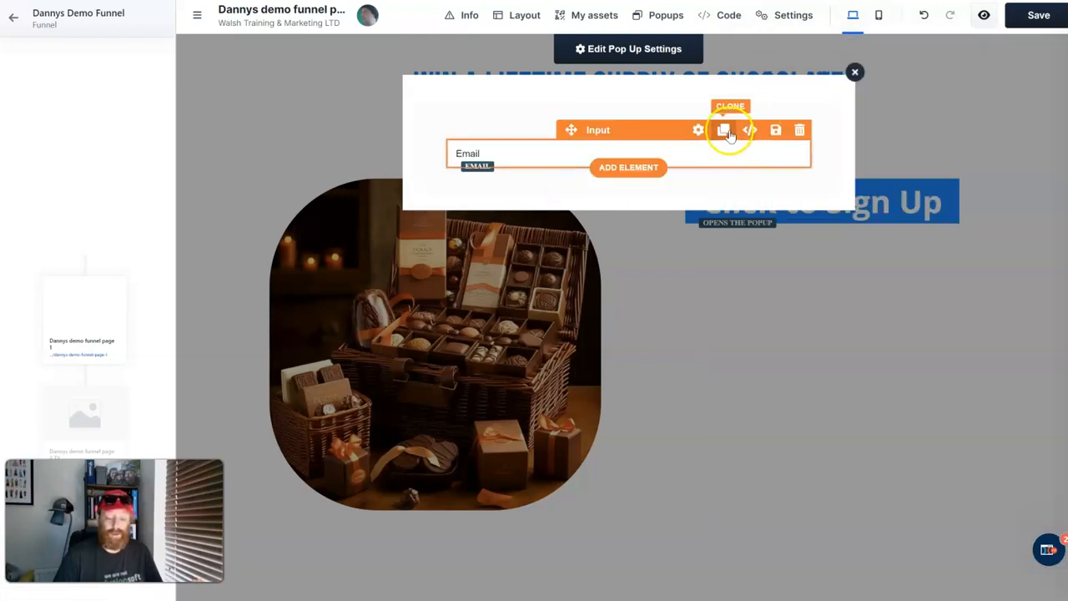
Step: Duplicate the pop-up's email input and add a button element below the two inputs
click(723, 131)
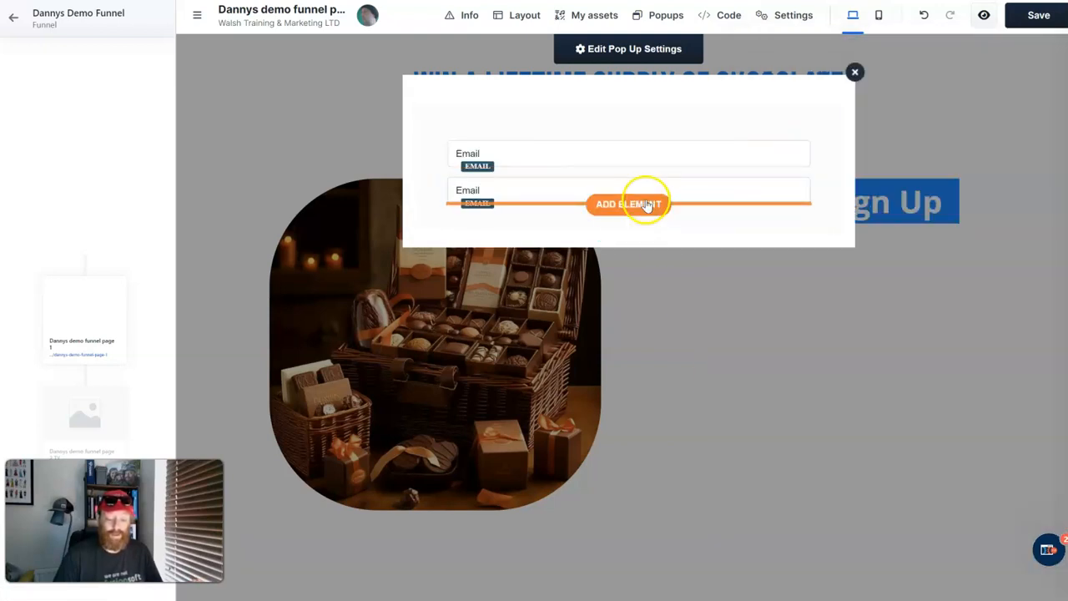
click(640, 204)
click(891, 456)
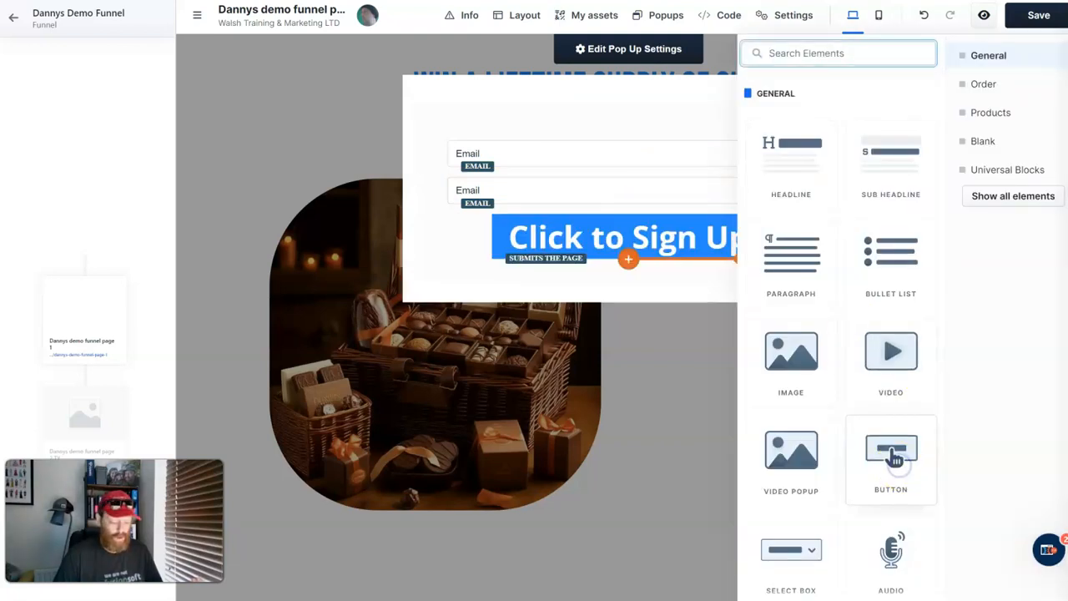
click(438, 243)
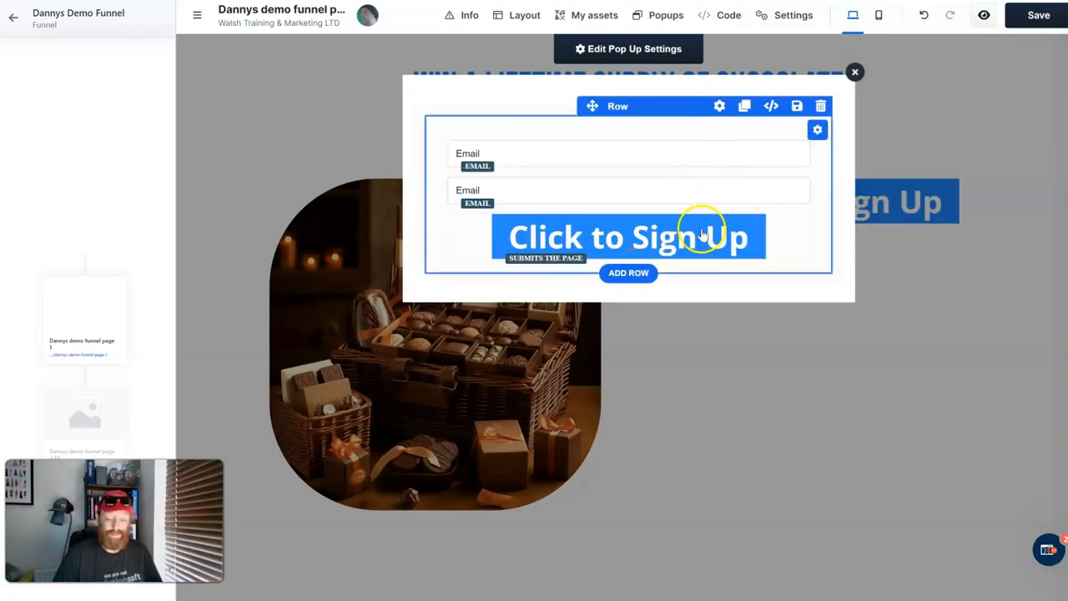
Step: Set the pop-up's upper input to the Full Name input type
click(507, 159)
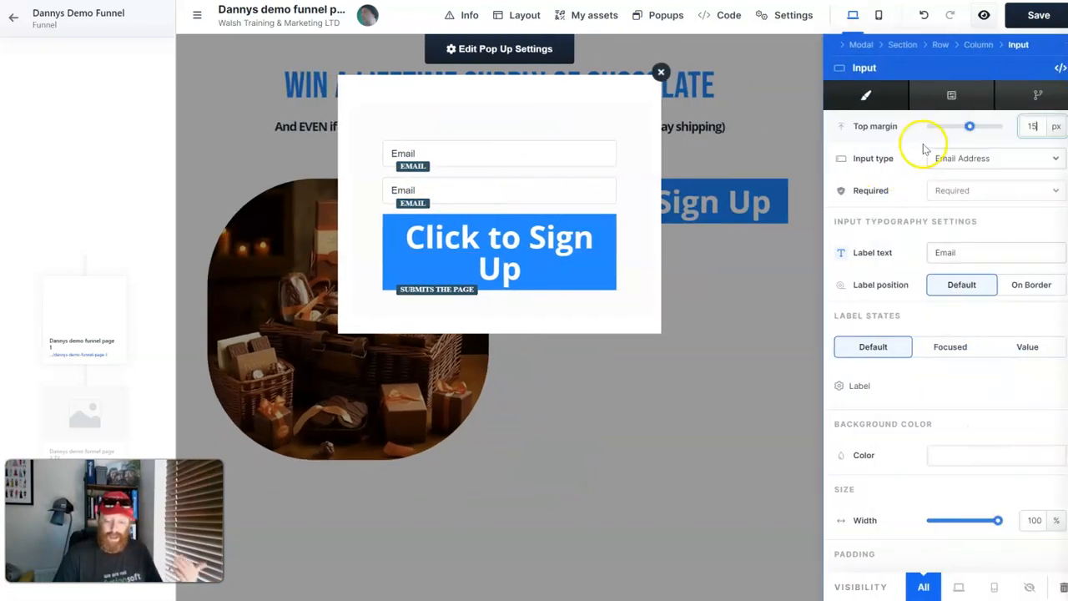
click(970, 158)
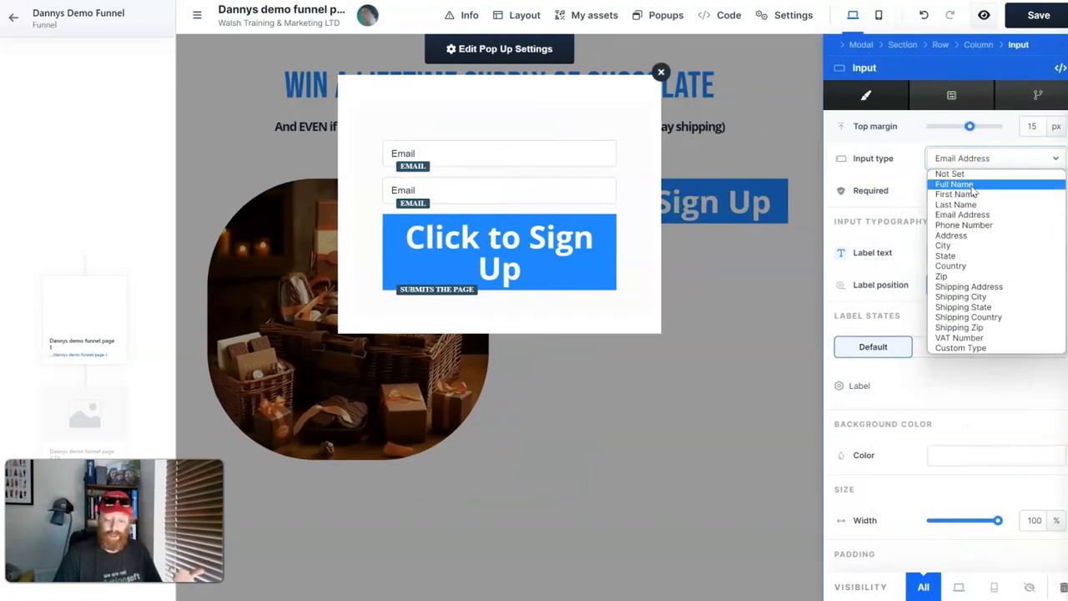
click(968, 184)
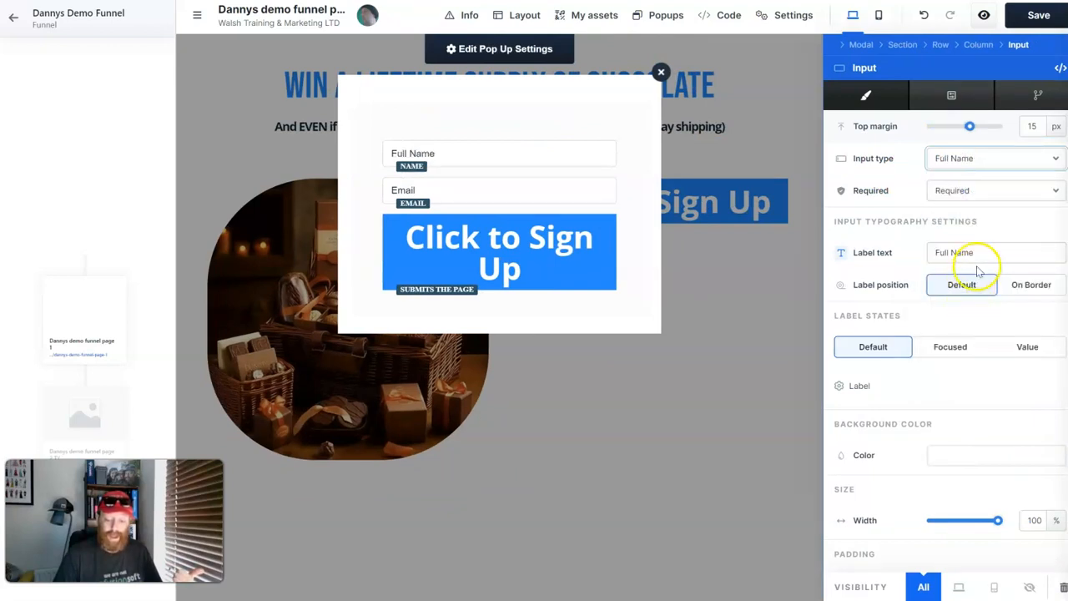
click(545, 267)
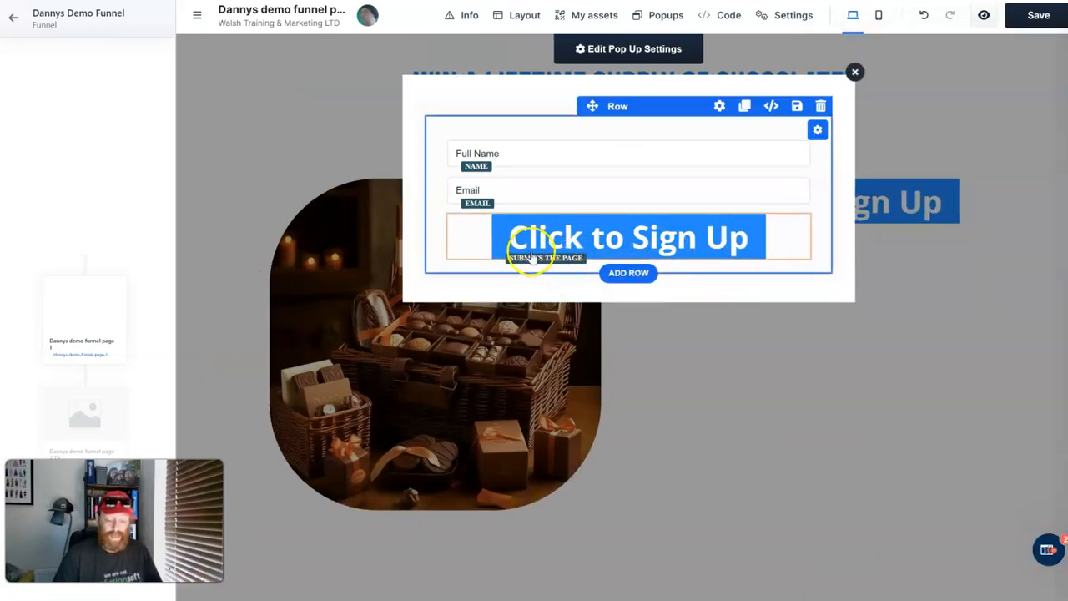
Step: Reduce the side padding of the pop-up's "Click to Sign Up" button to the minimum
click(531, 257)
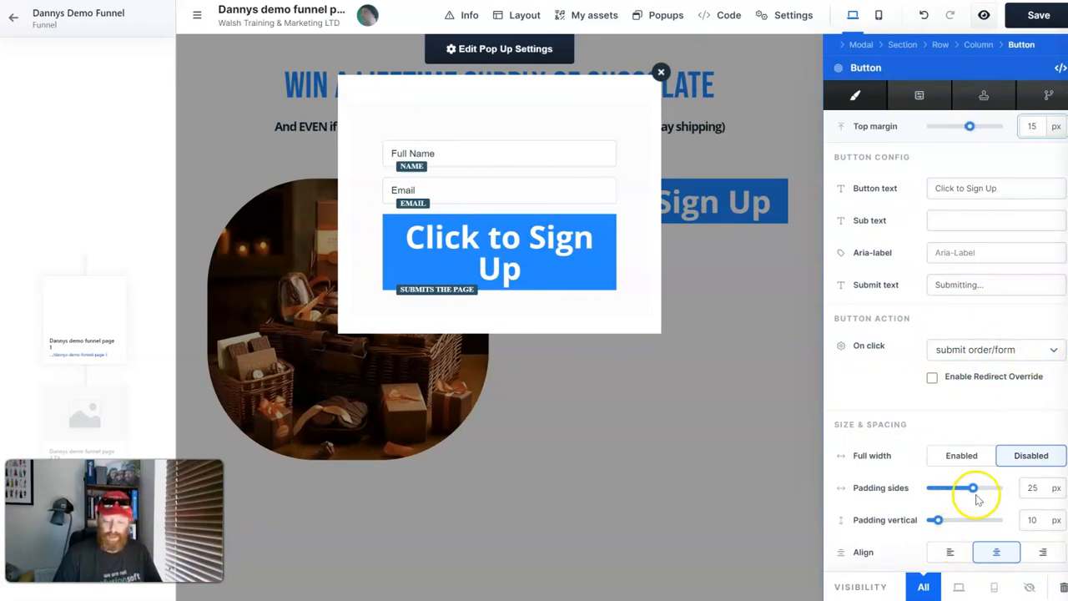
drag(974, 492, 935, 493)
scroll(988, 312, down, 3)
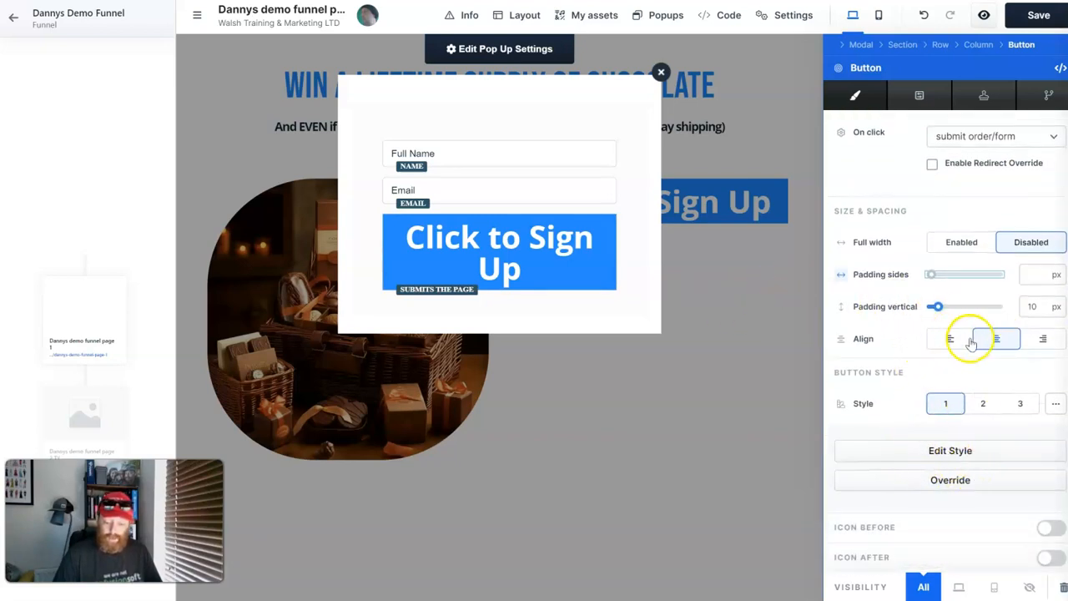
click(710, 349)
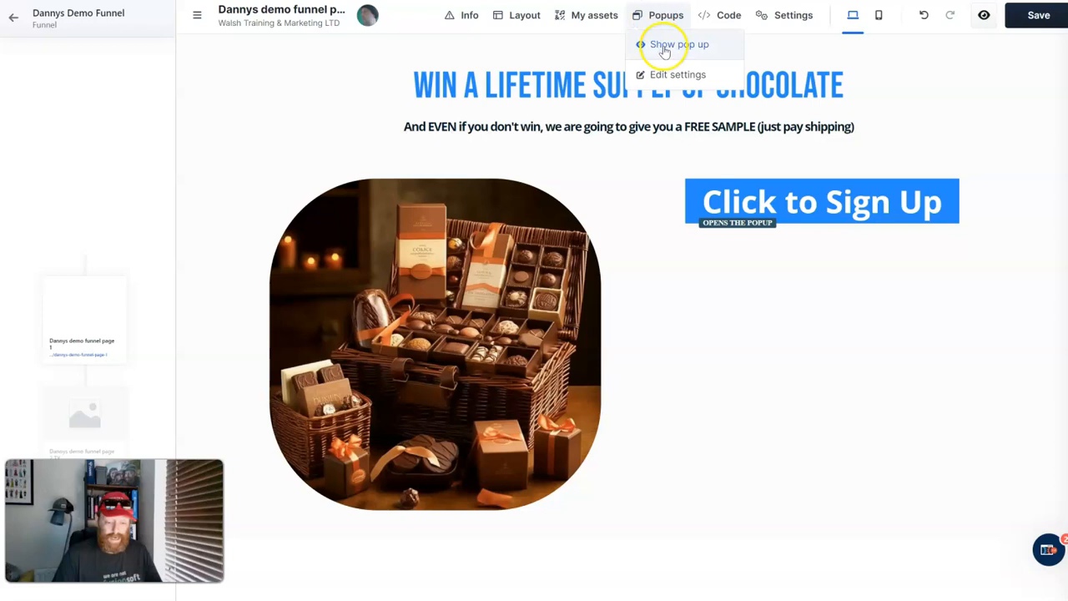
Step: Show the pop-up again to check the form, close it and save the page
click(664, 46)
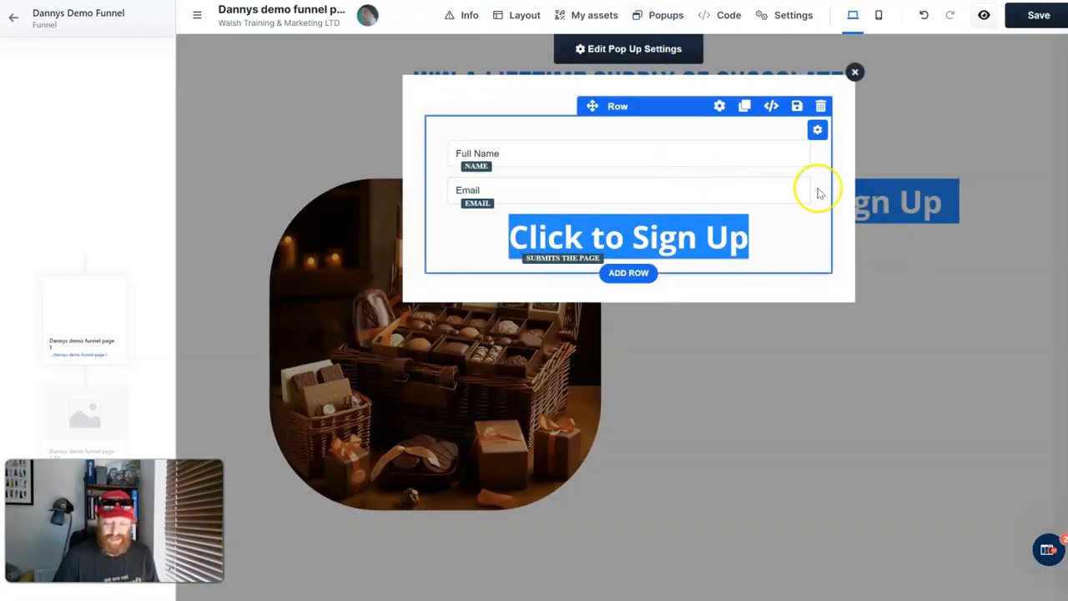
click(822, 382)
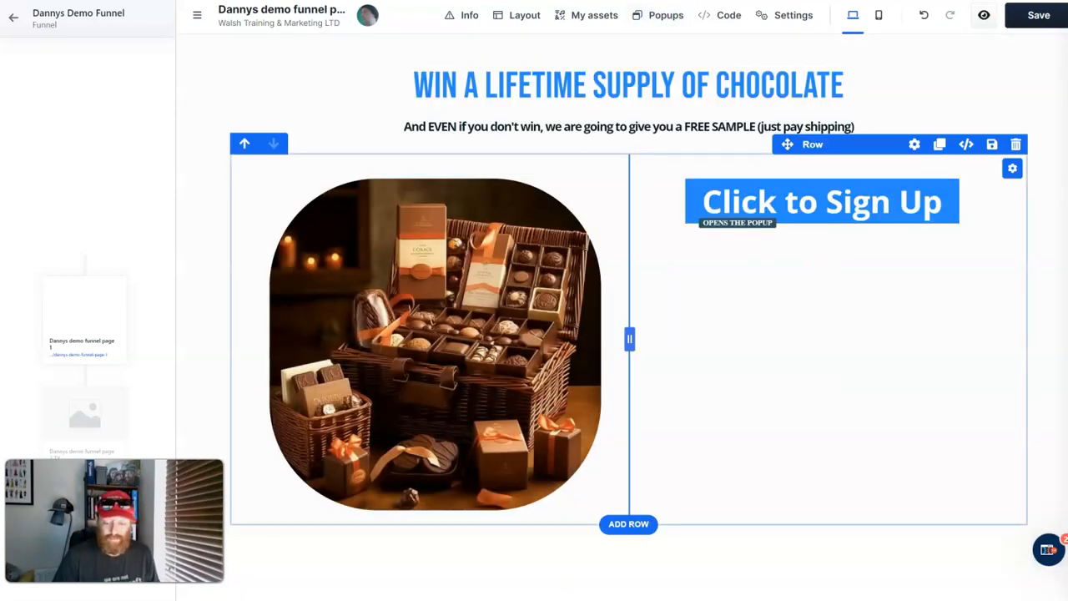
click(1044, 18)
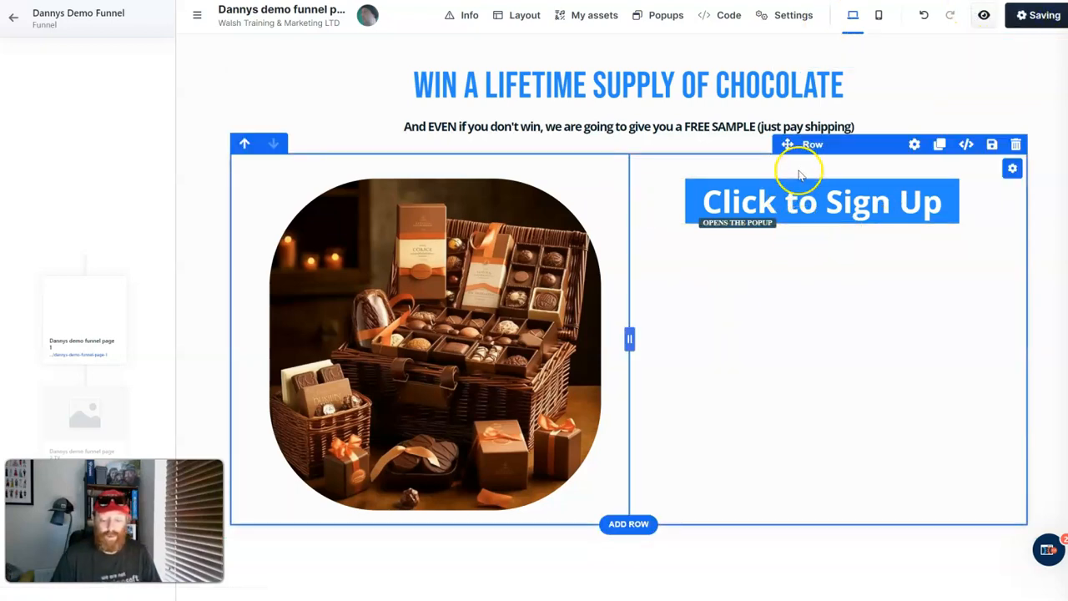
Step: Add a bullet list element below the page's "Click to Sign Up" button
click(832, 225)
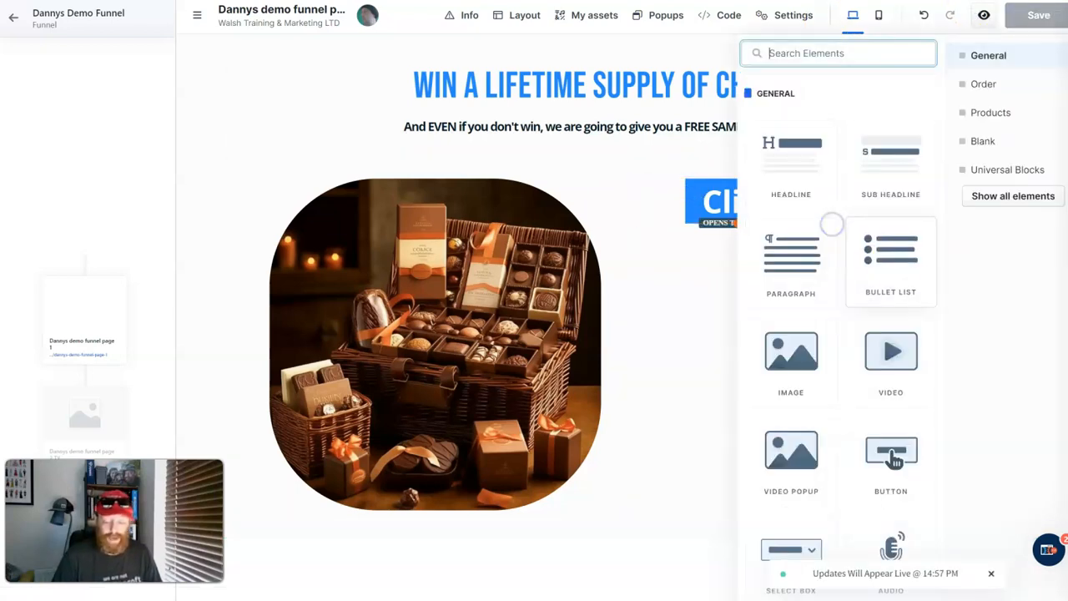
click(889, 254)
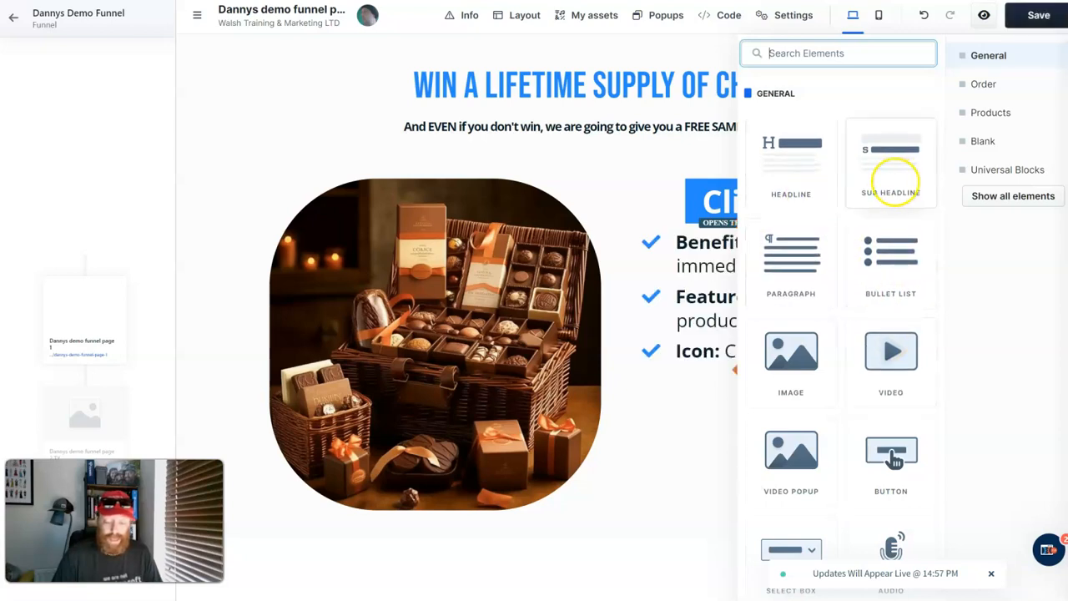
scroll(885, 406, down, 5)
scroll(878, 407, down, 7)
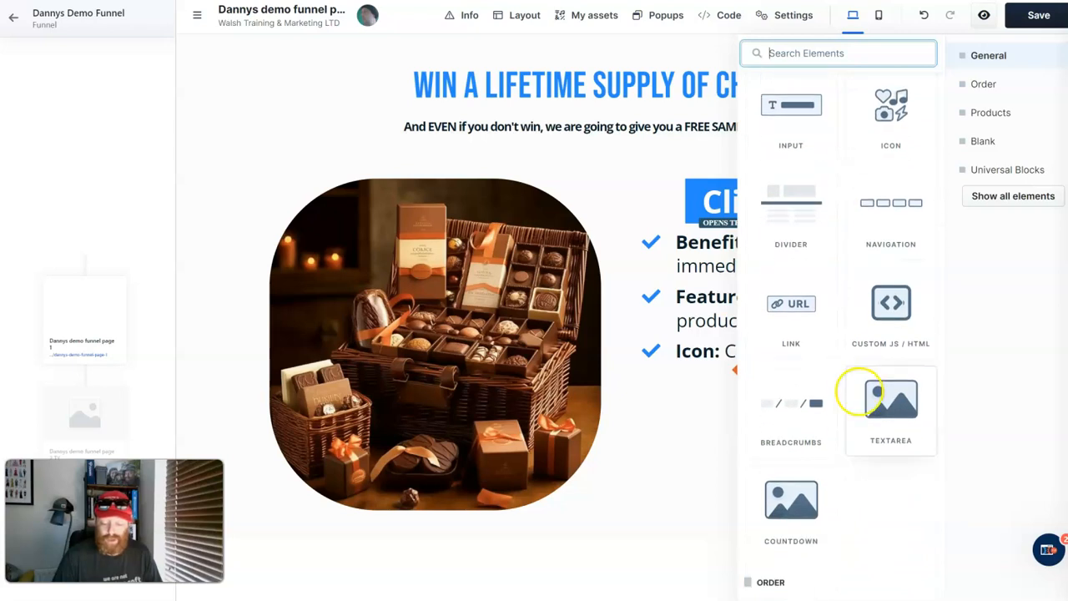
scroll(888, 394, down, 7)
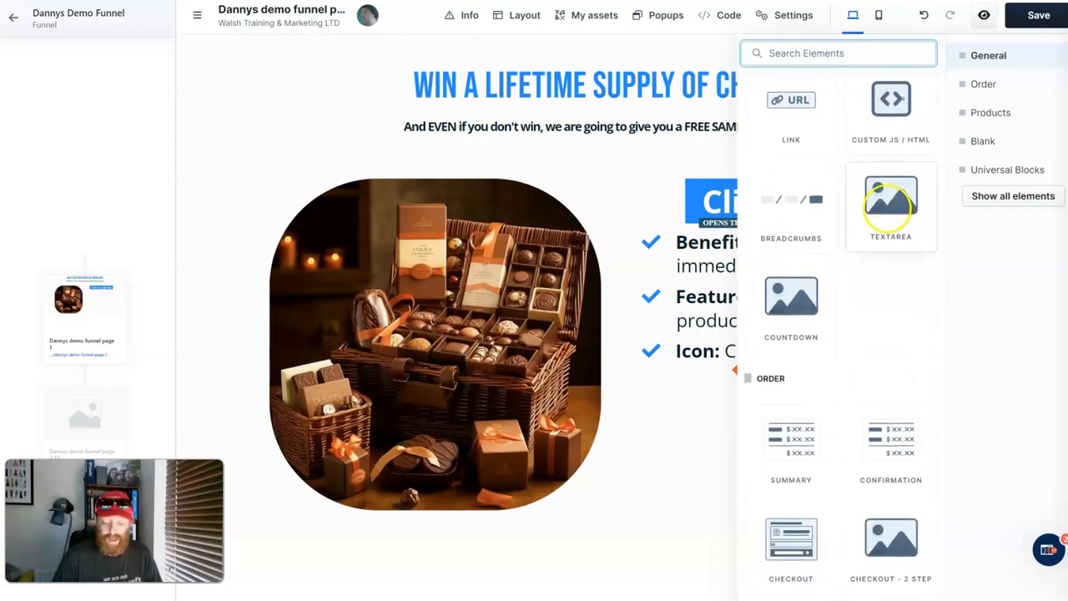
drag(890, 209, 685, 392)
click(815, 406)
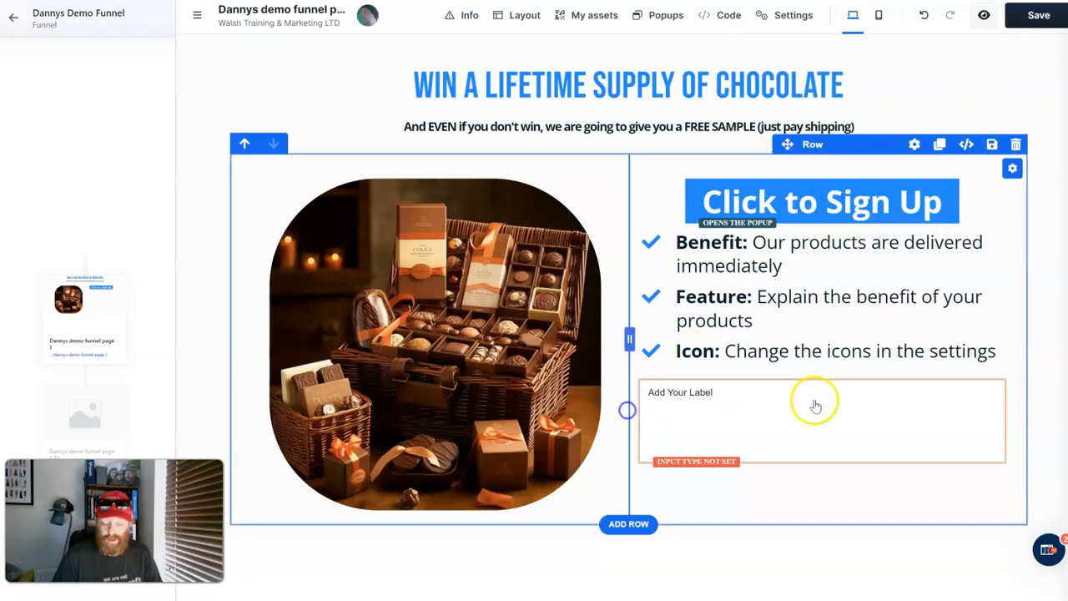
click(990, 372)
click(816, 296)
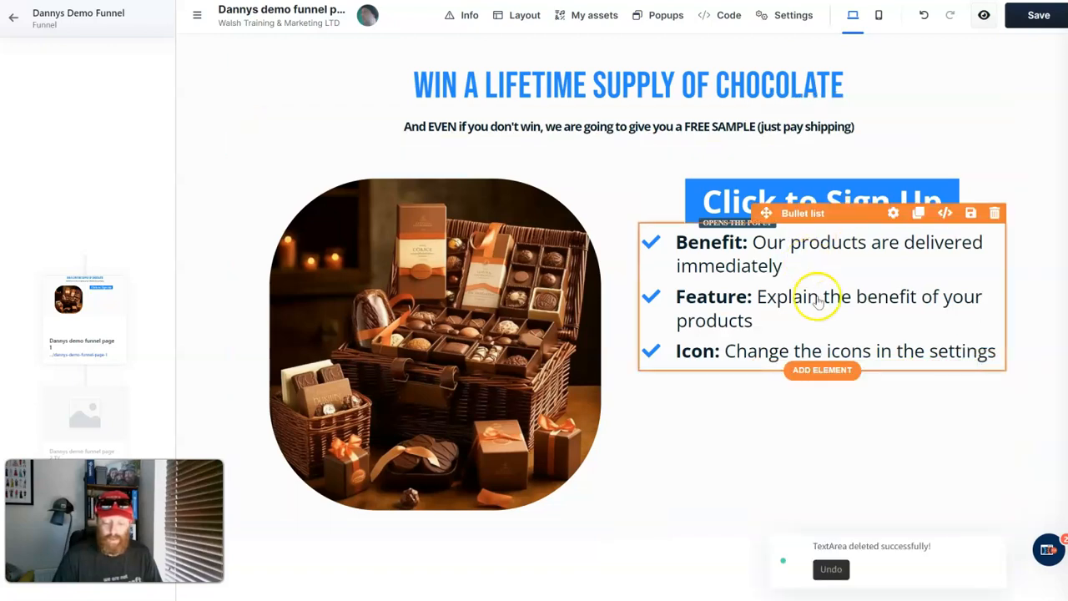
Step: Add a paragraph and a sub headline below the bullet list and place the sign-up button at the bottom of the column
click(829, 369)
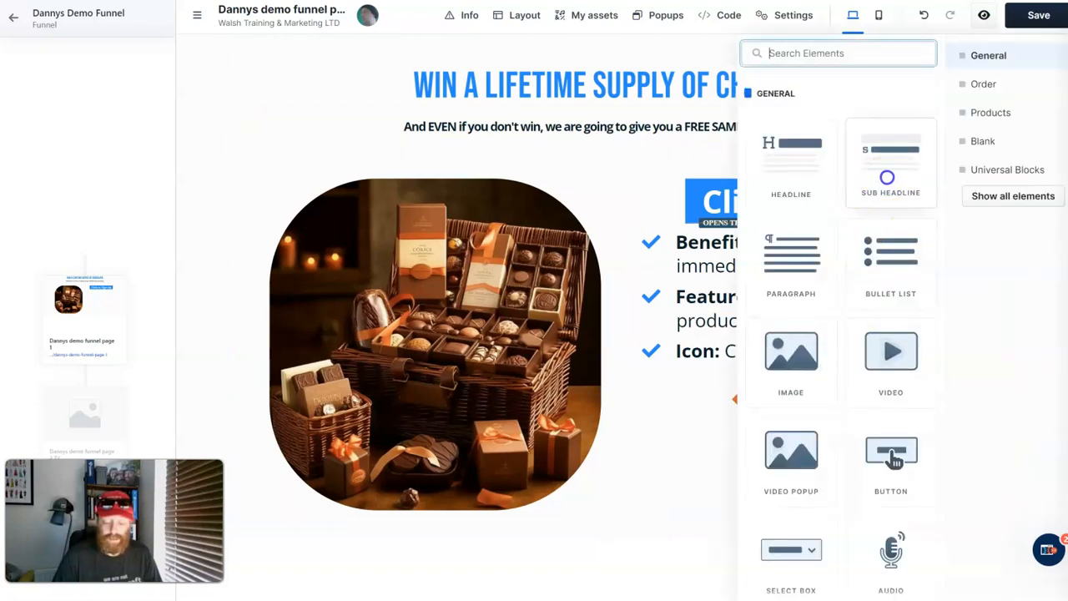
click(789, 265)
click(681, 377)
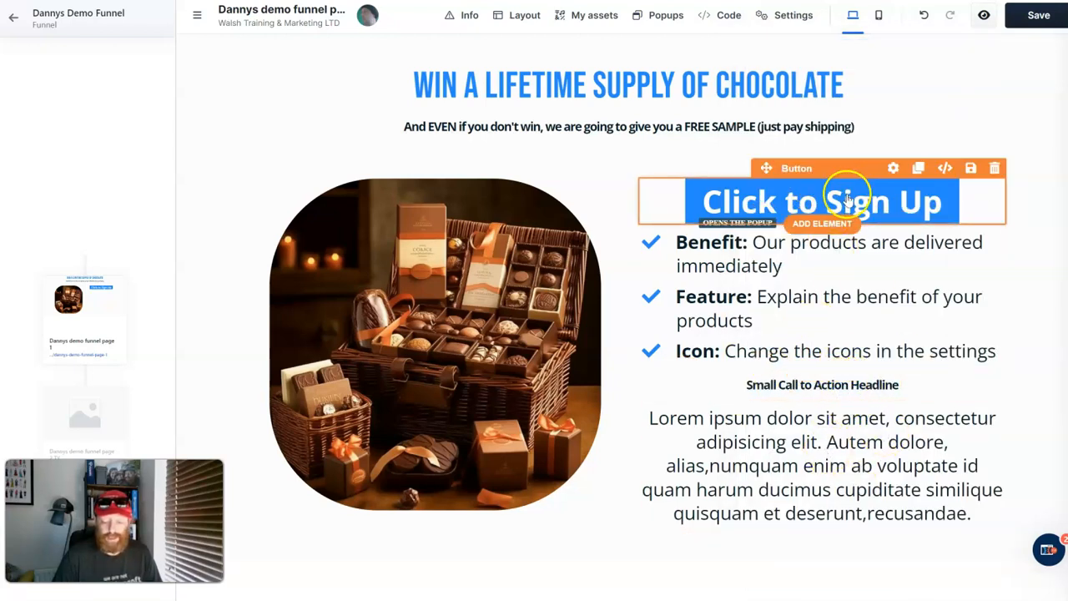
drag(857, 200, 830, 377)
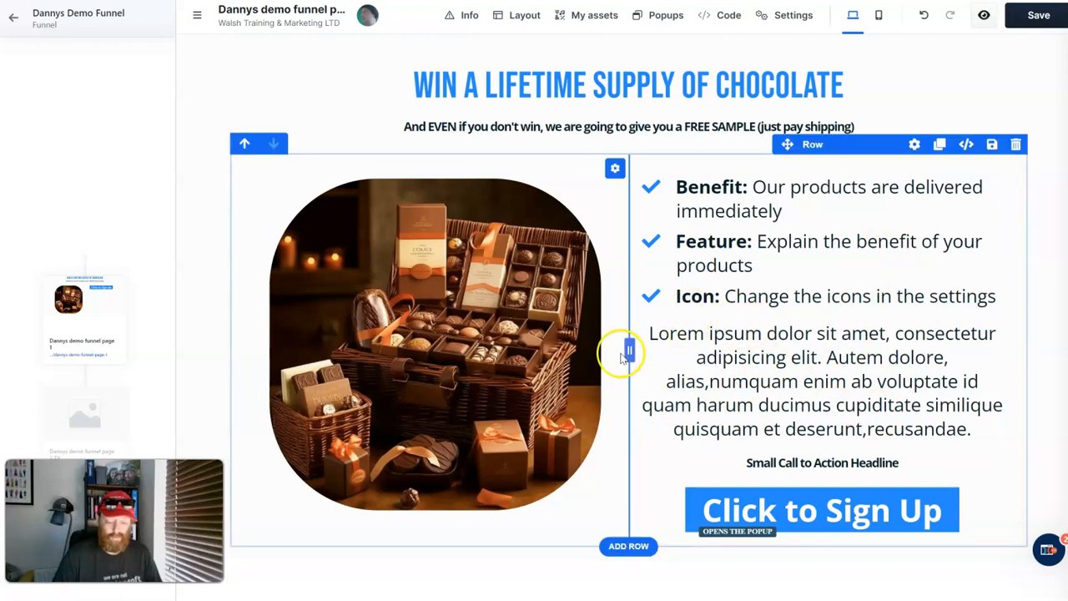
Step: Set the bullet list's icon font size to 22 px for desktop and mobile
click(892, 158)
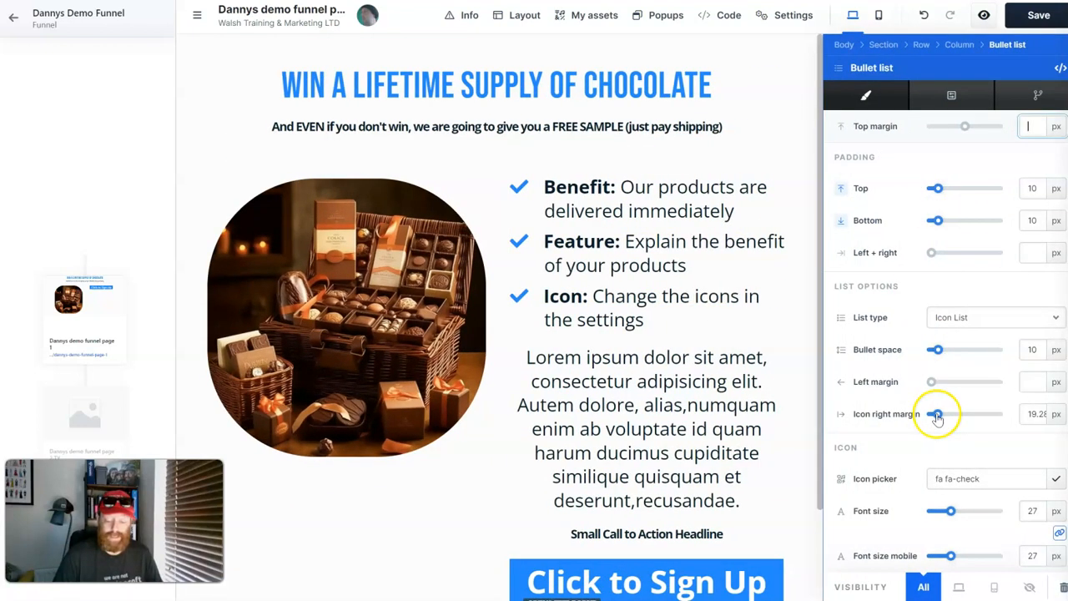
drag(952, 517, 944, 515)
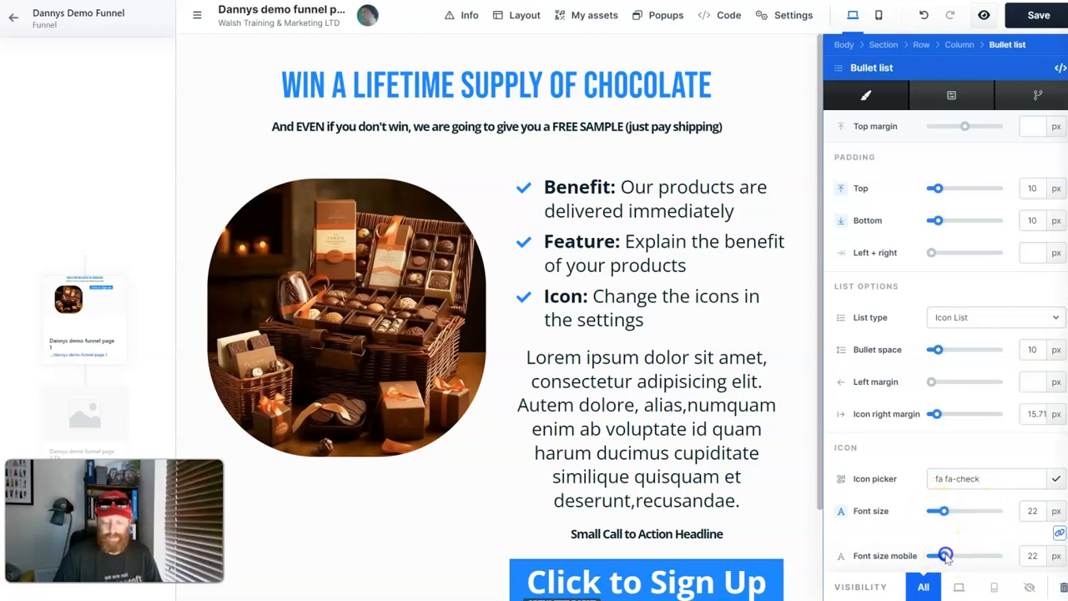
click(476, 415)
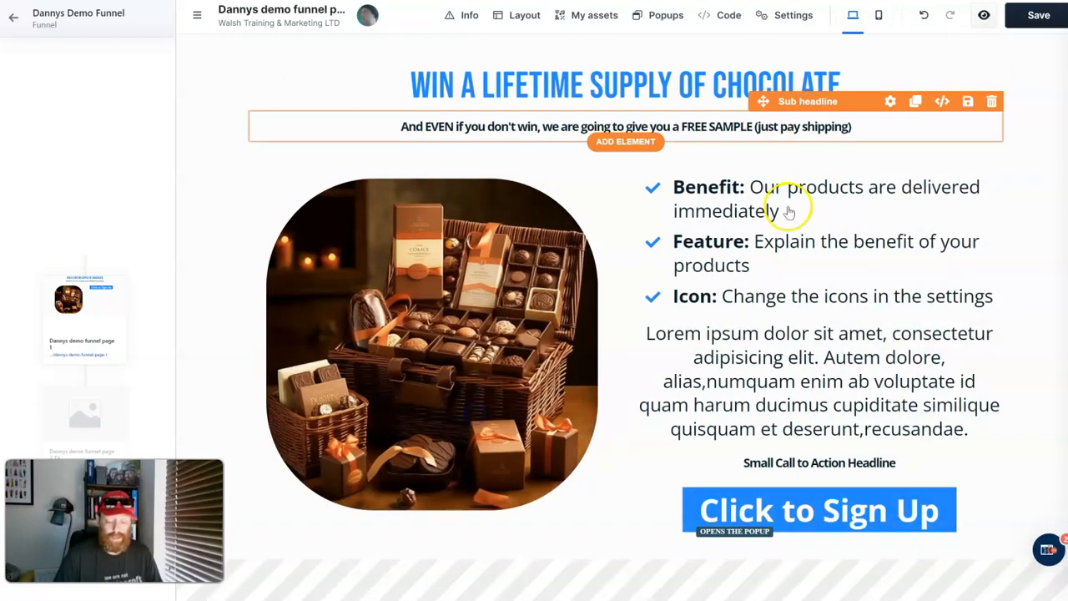
Step: Check the page's layout in mobile view, return to desktop view and save the page
click(880, 17)
scroll(647, 234, down, 3)
scroll(651, 254, up, 3)
scroll(656, 248, down, 3)
scroll(663, 238, up, 3)
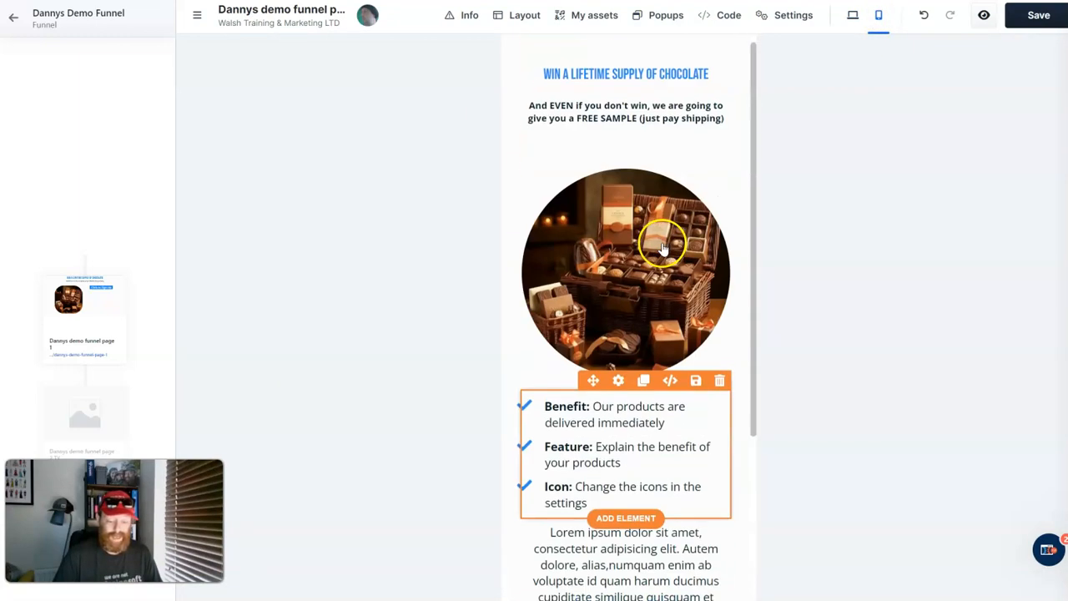
click(852, 16)
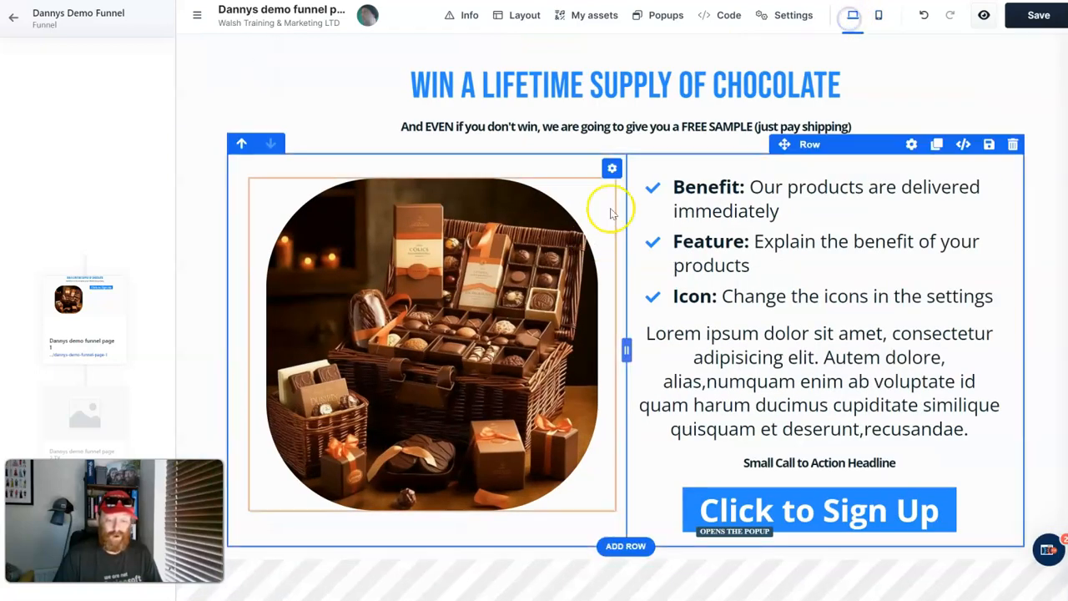
click(1035, 16)
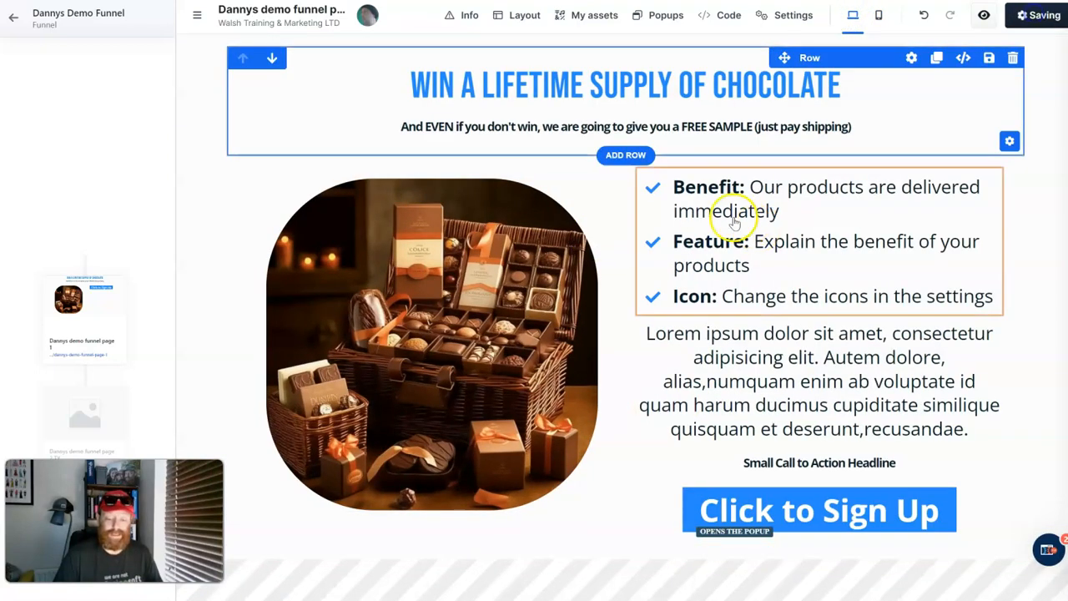
Step: Open the settings of the "WIN A LIFETIME SUPPLY OF CHOCOLATE" headline
click(900, 73)
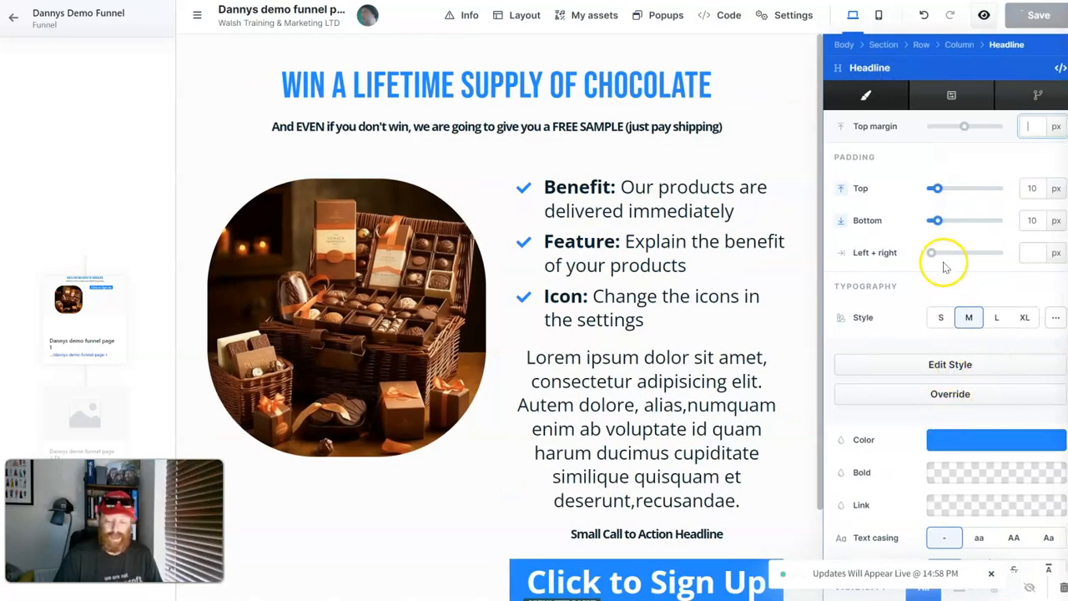
scroll(949, 484, down, 3)
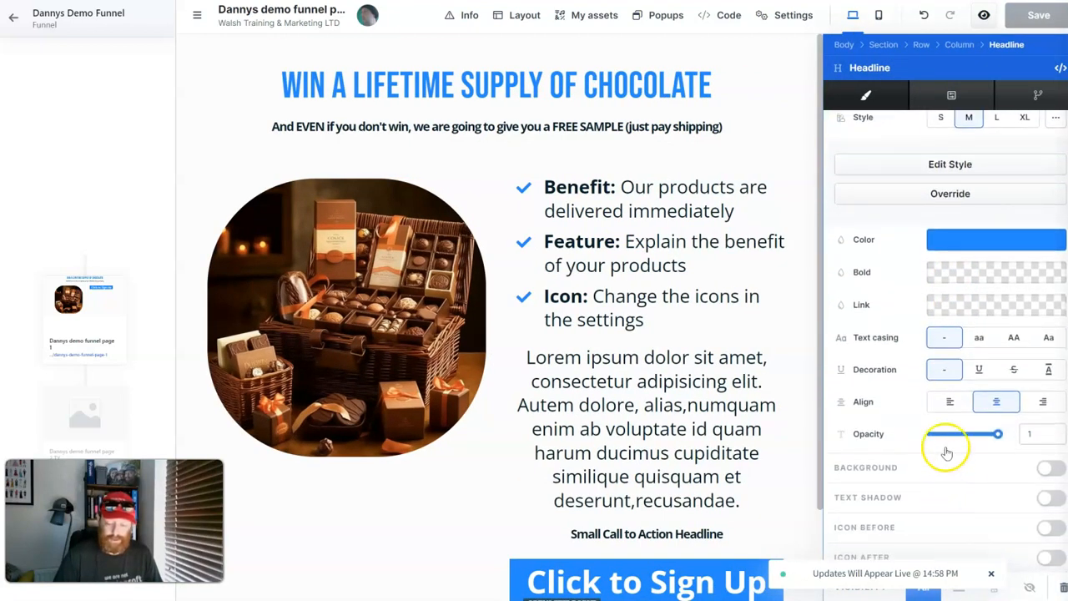
click(947, 164)
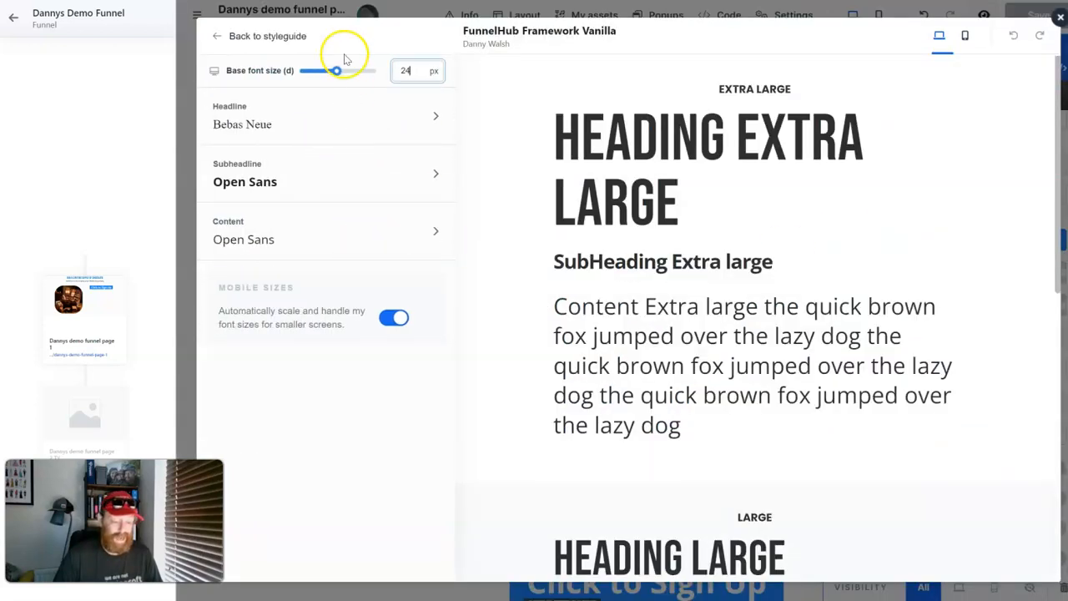
drag(336, 74, 345, 71)
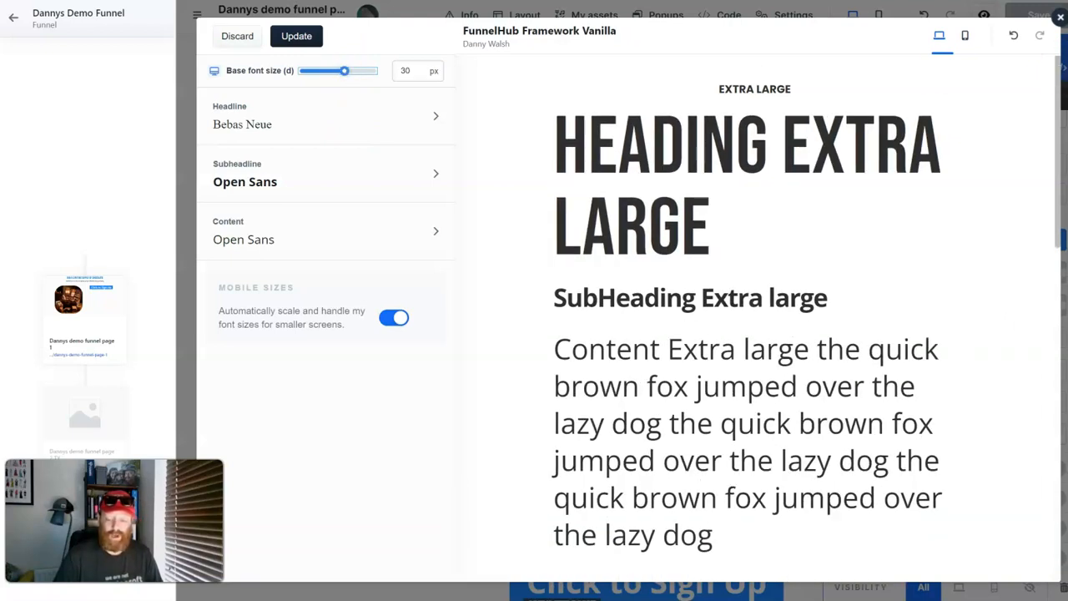
click(1060, 17)
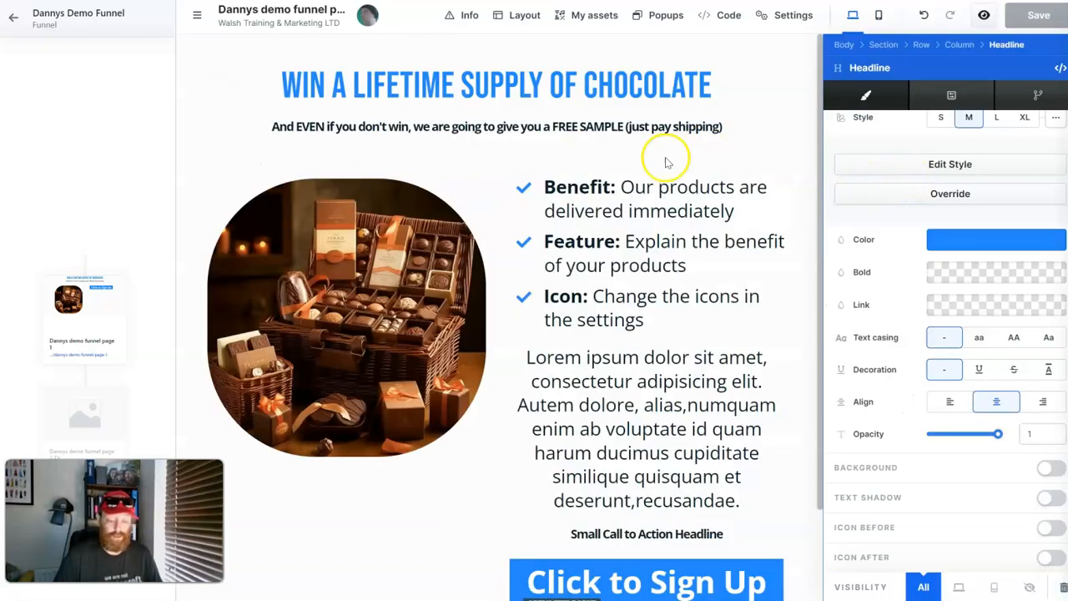
Step: Try the larger typography styles on the headline and set its style to L
scroll(1009, 257, up, 3)
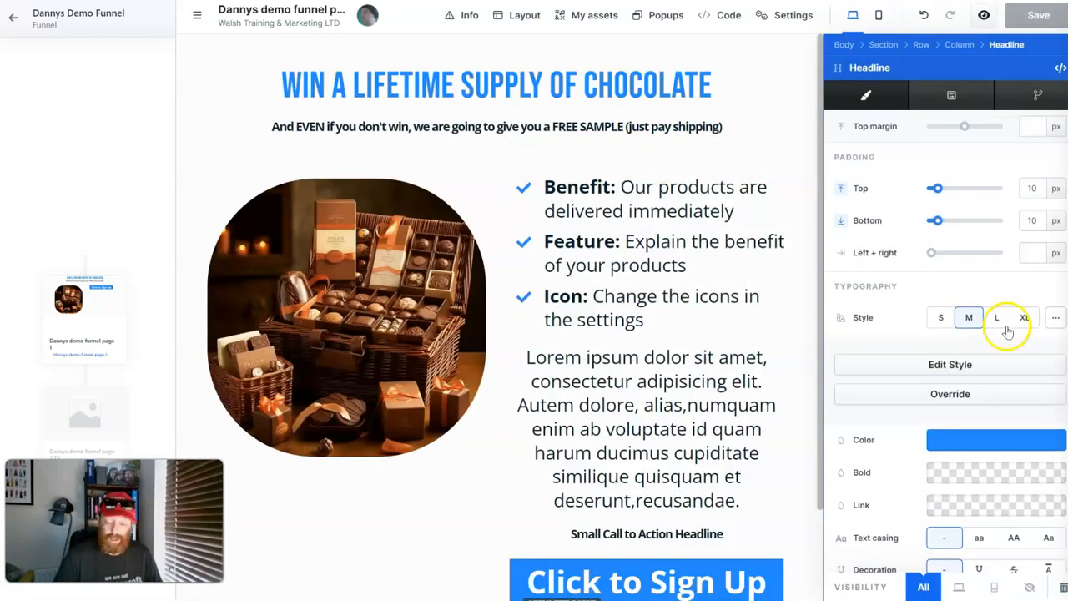
click(998, 319)
click(1024, 319)
click(998, 319)
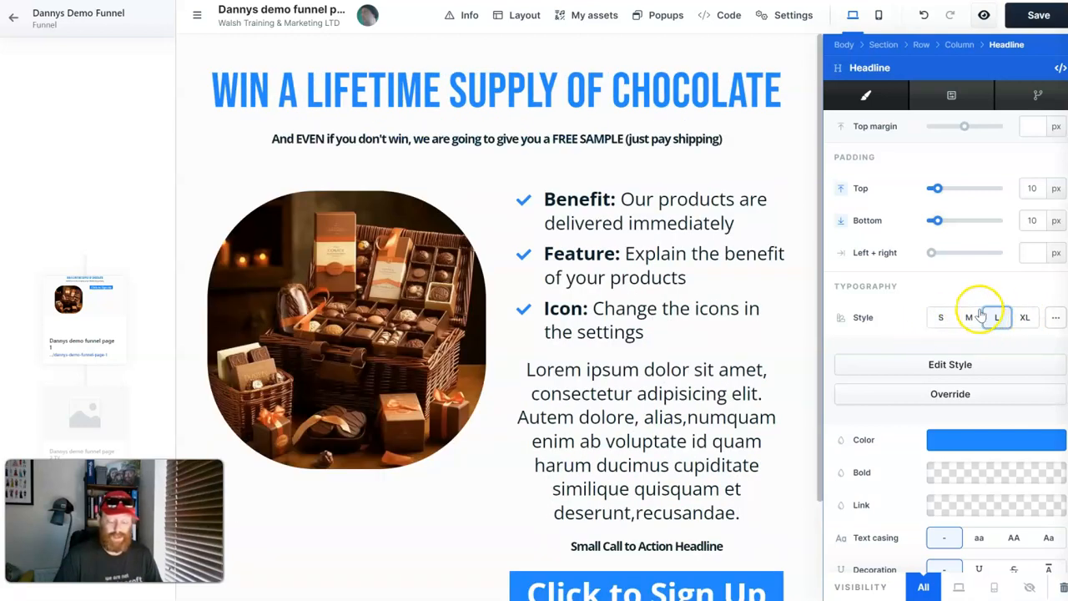
click(561, 163)
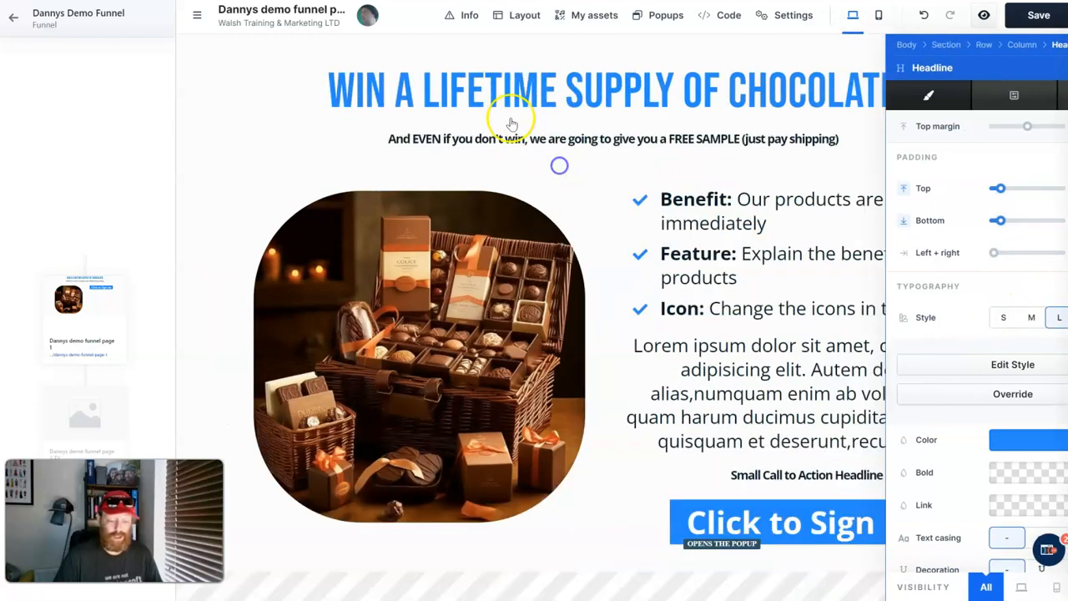
click(688, 140)
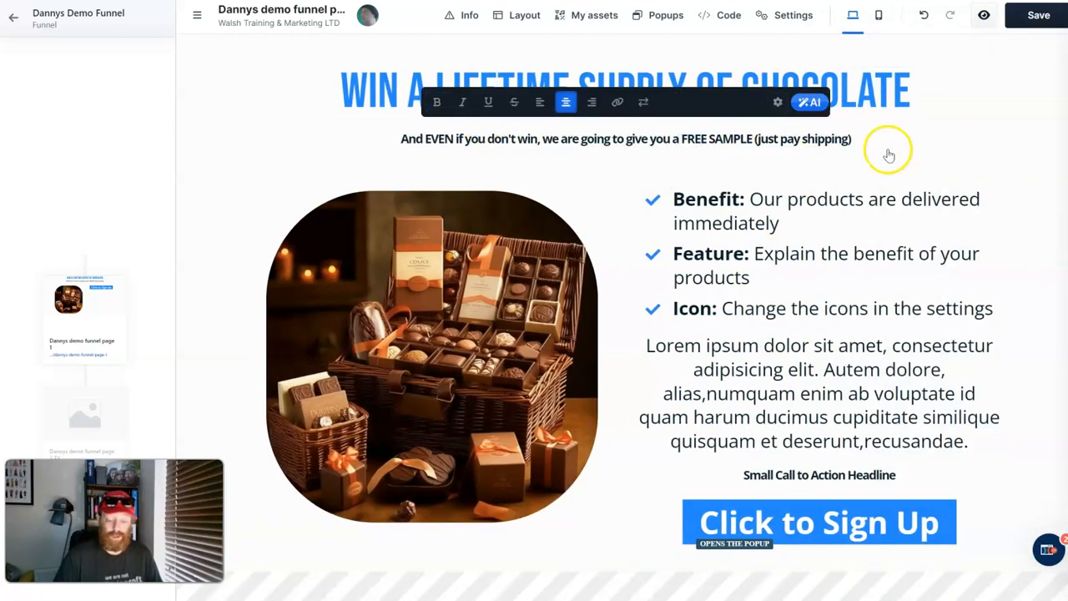
click(907, 177)
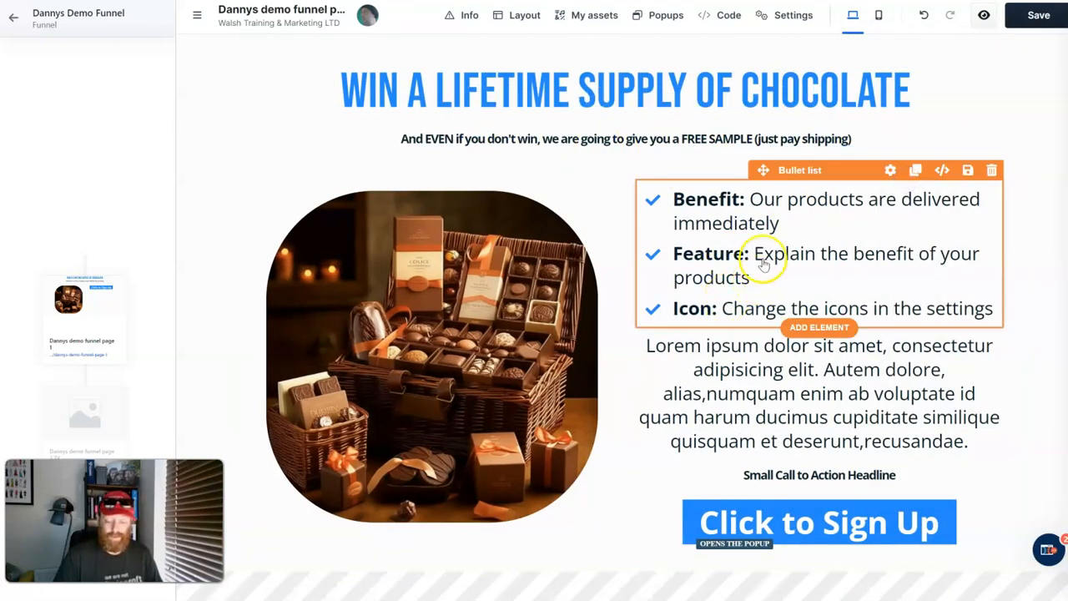
Step: Set the bullet list's typography style to S and its icon font size to 24 px for desktop and mobile
click(891, 169)
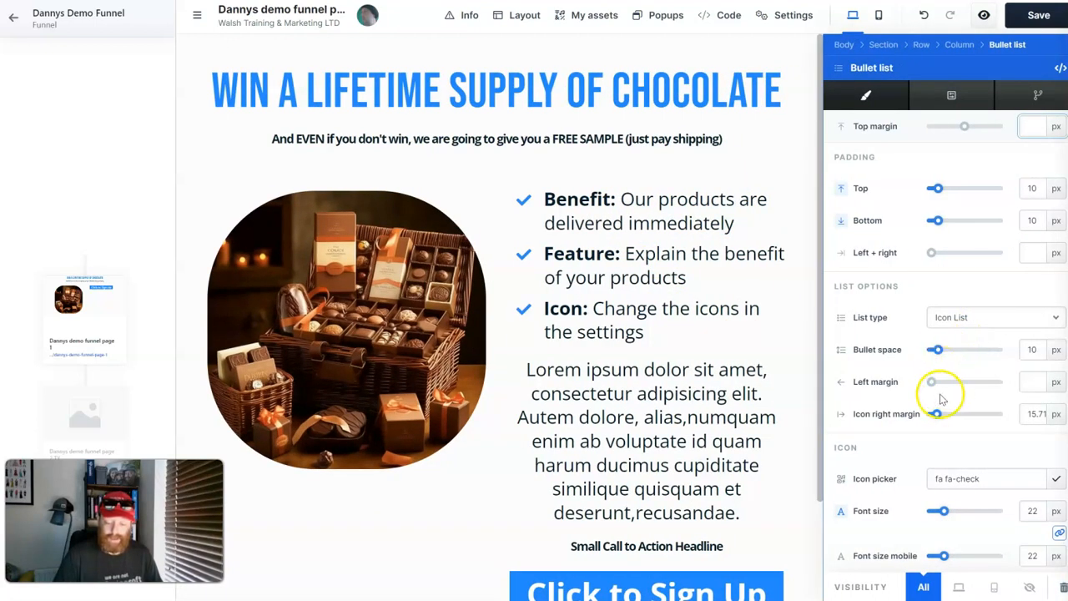
drag(946, 515, 942, 515)
scroll(947, 548, down, 3)
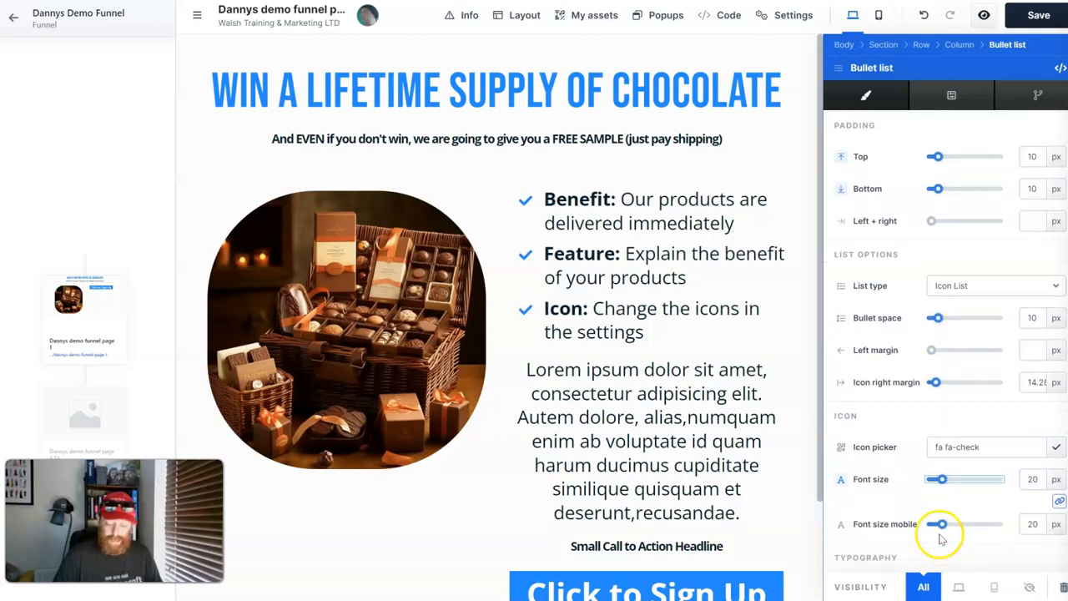
click(940, 488)
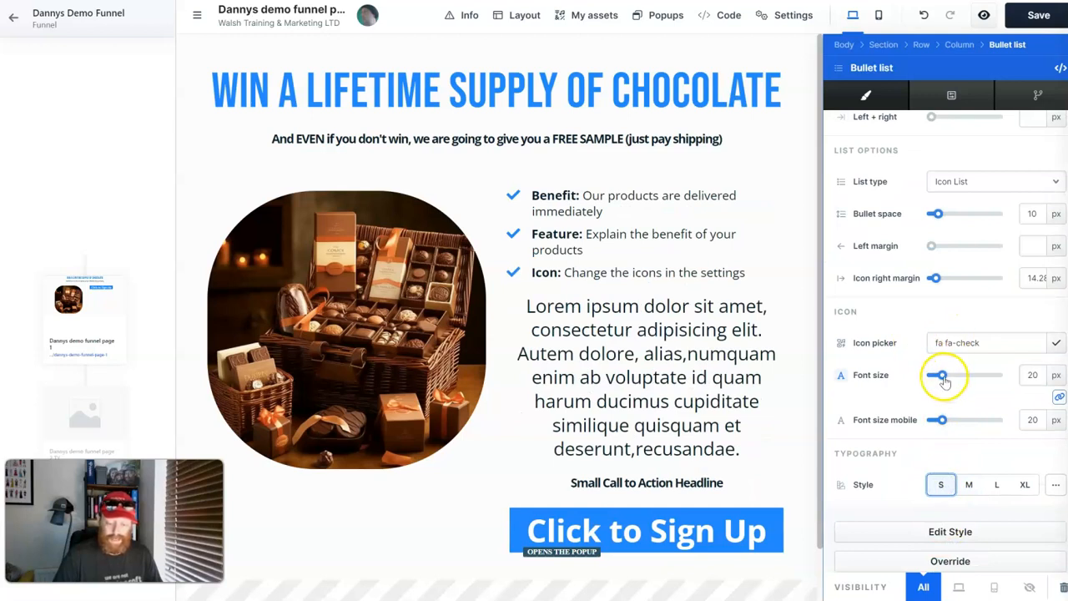
drag(943, 380, 947, 378)
click(632, 311)
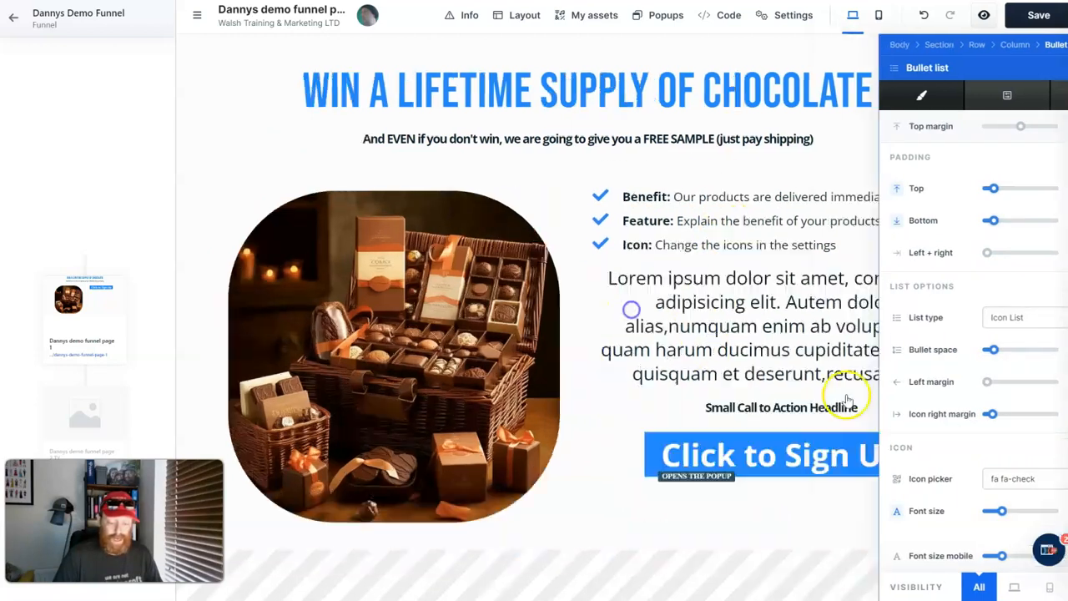
Step: Set the Lorem ipsum paragraph's typography style to S and align its text left
click(890, 249)
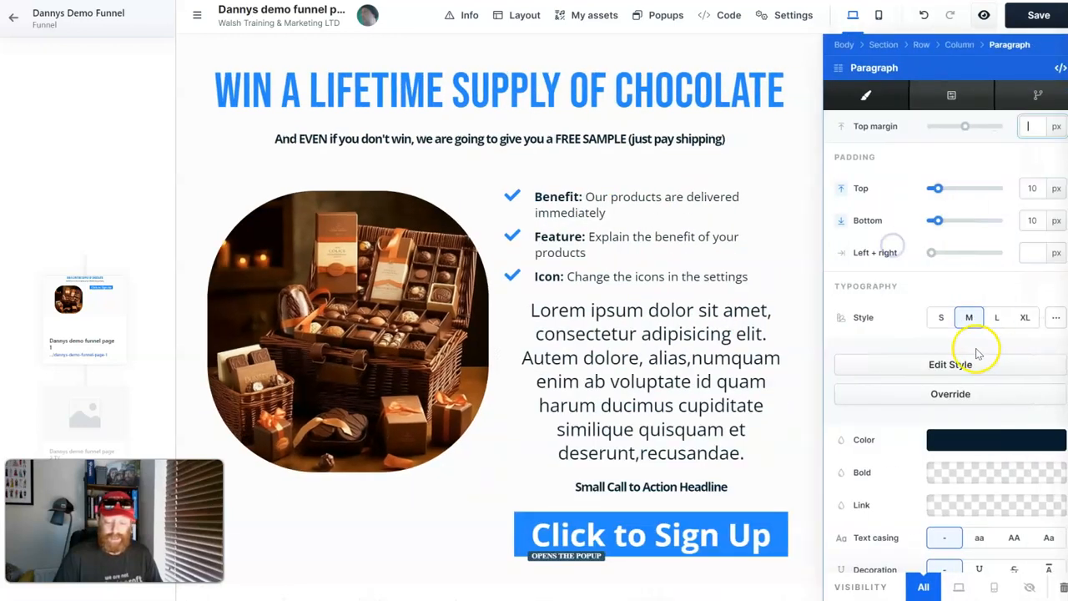
click(941, 317)
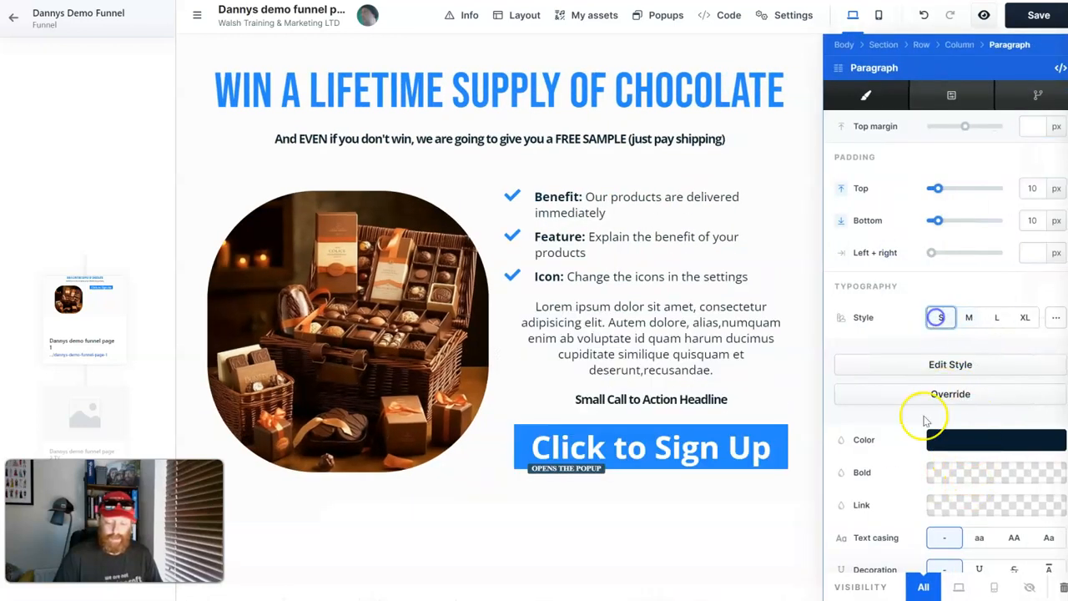
click(692, 323)
click(715, 278)
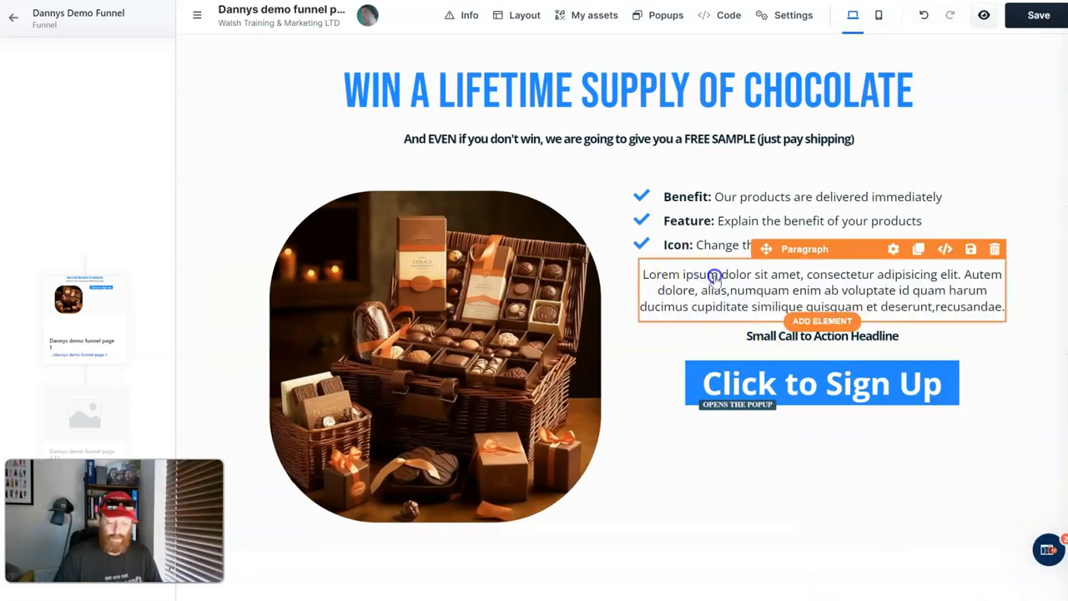
click(738, 238)
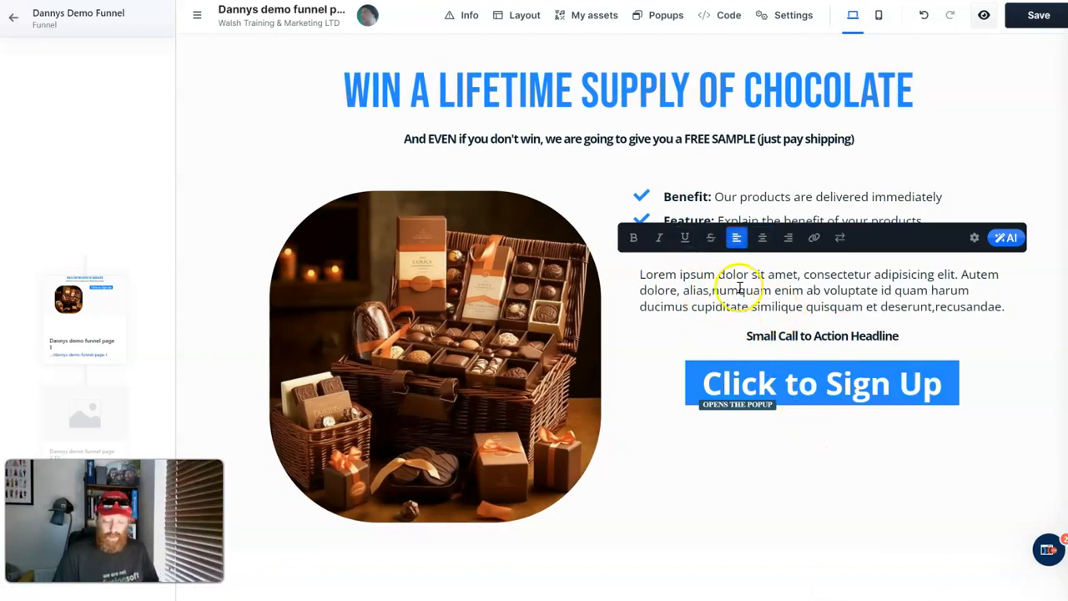
click(725, 464)
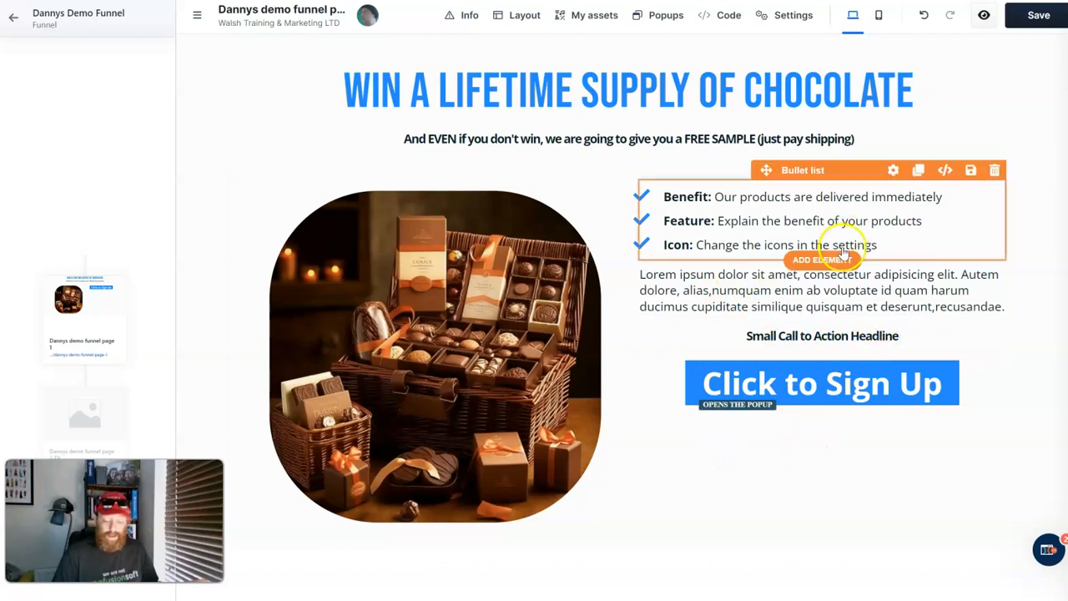
Step: Set the Lorem ipsum paragraph's top margin to 25 px to separate it from the bullet list
click(892, 297)
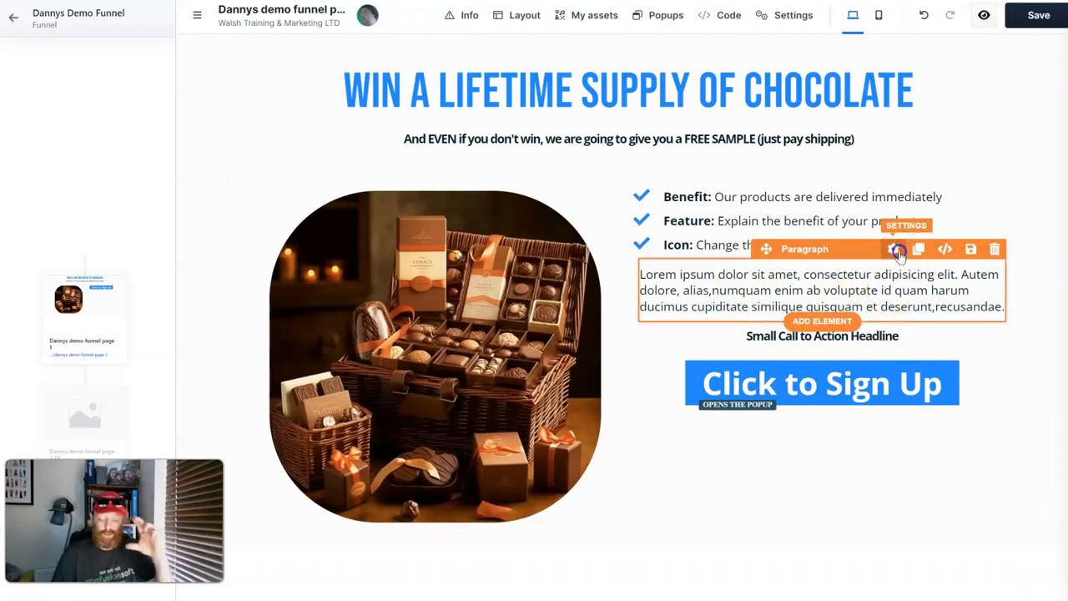
click(893, 248)
drag(965, 128, 977, 144)
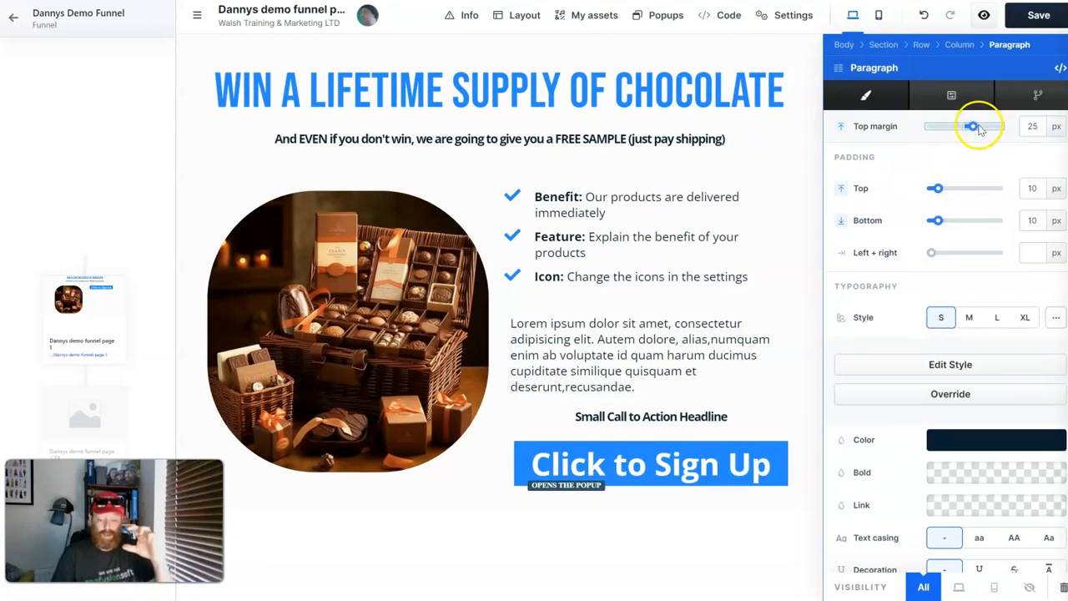
click(697, 314)
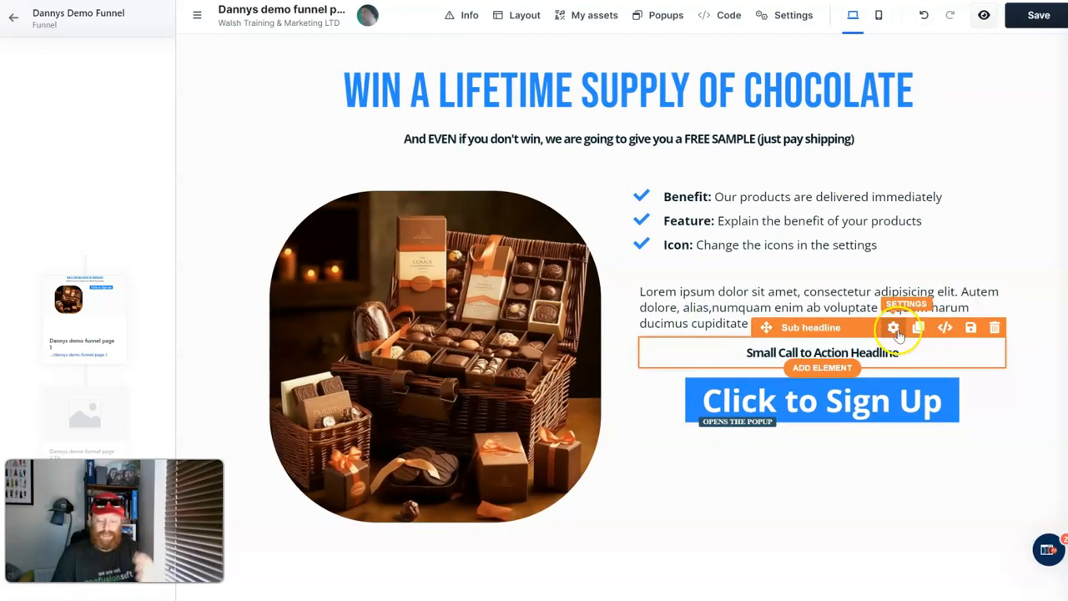
Step: Increase the top margins of the "Small Call to Action Headline" sub headline and the "Click to Sign Up" button
click(894, 328)
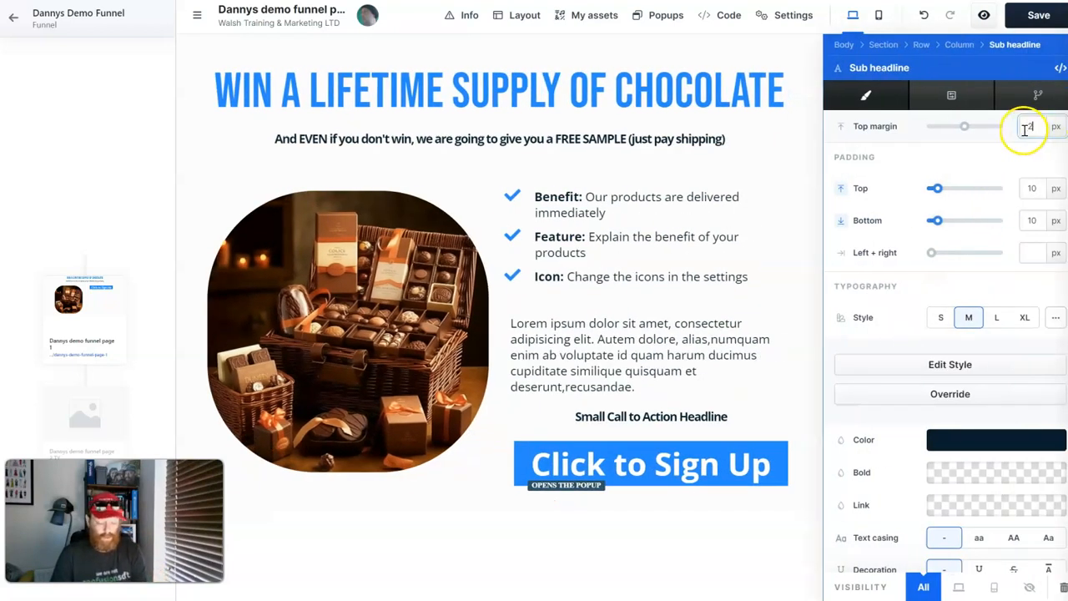
click(692, 299)
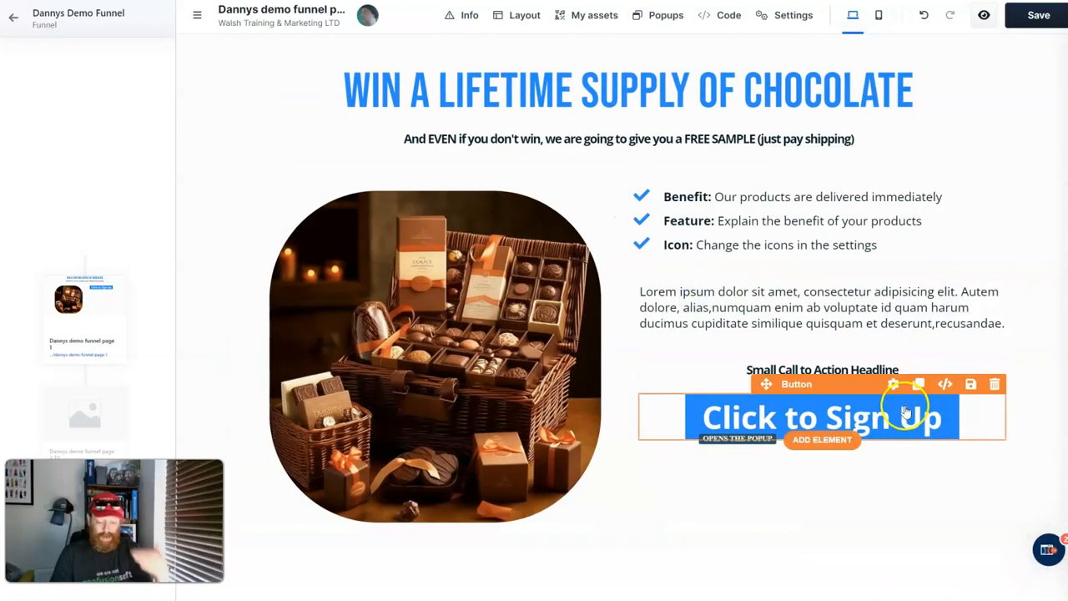
click(894, 384)
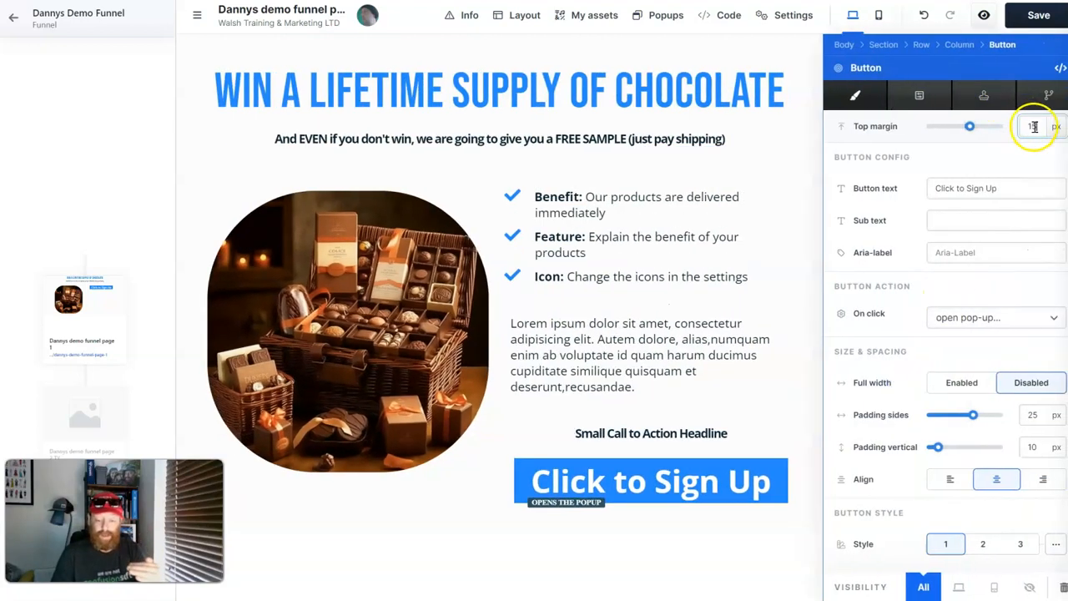
click(637, 372)
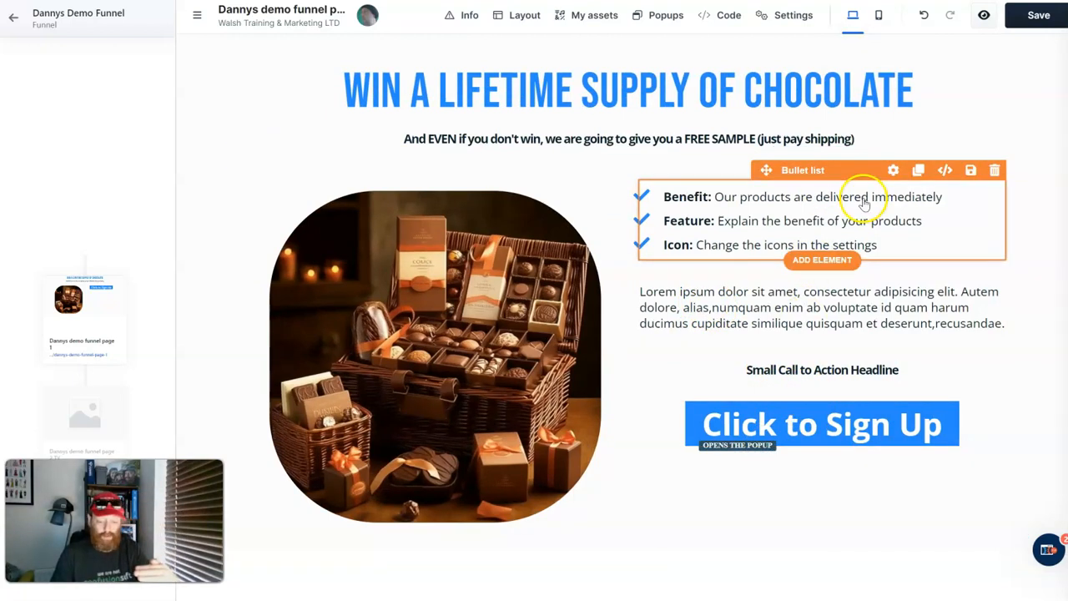
Step: Set the bullet list's top margin to 20 px
click(895, 167)
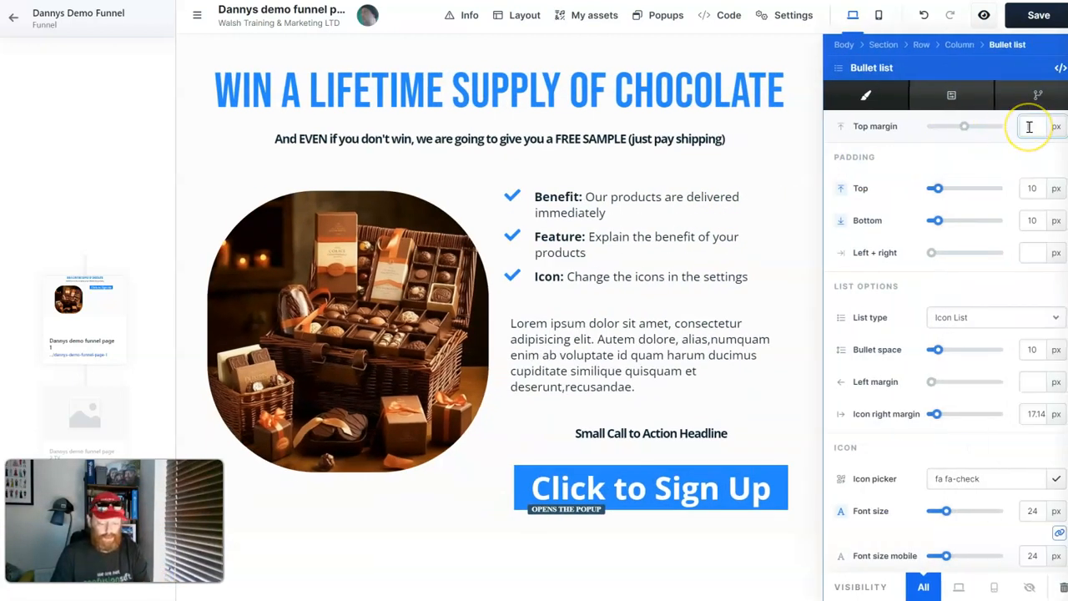
text(20)
click(679, 341)
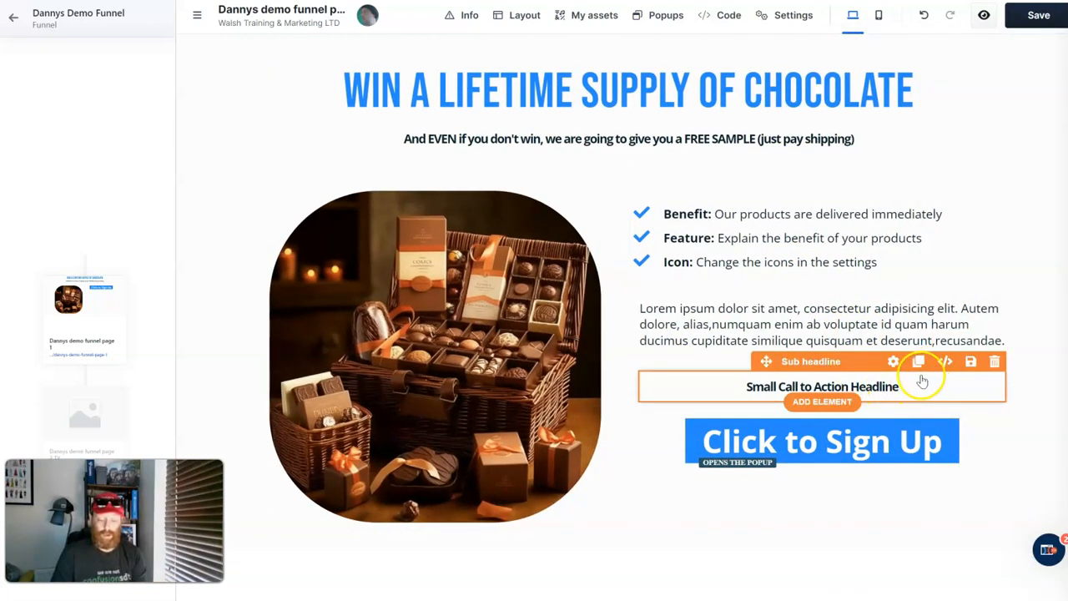
Step: Duplicate the "Small Call to Action Headline" sub headline and move the copy above the bullet list
click(918, 361)
mouse_move(896, 382)
mouse_down()
mouse_move(881, 331)
mouse_move(879, 200)
mouse_up()
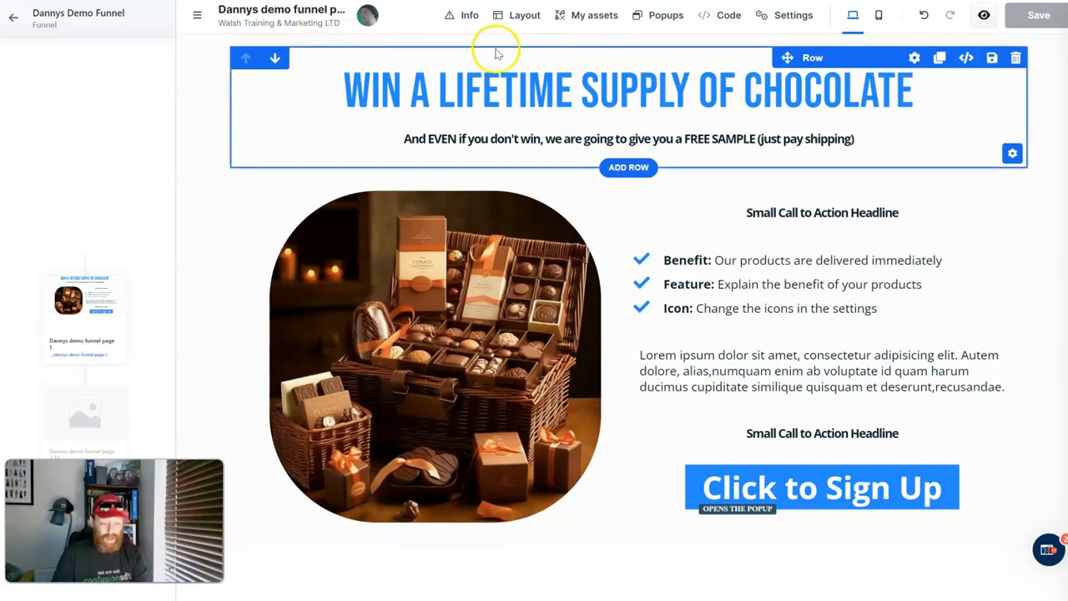
Step: Enable the background for the page body and open the image selection for its background image
click(789, 15)
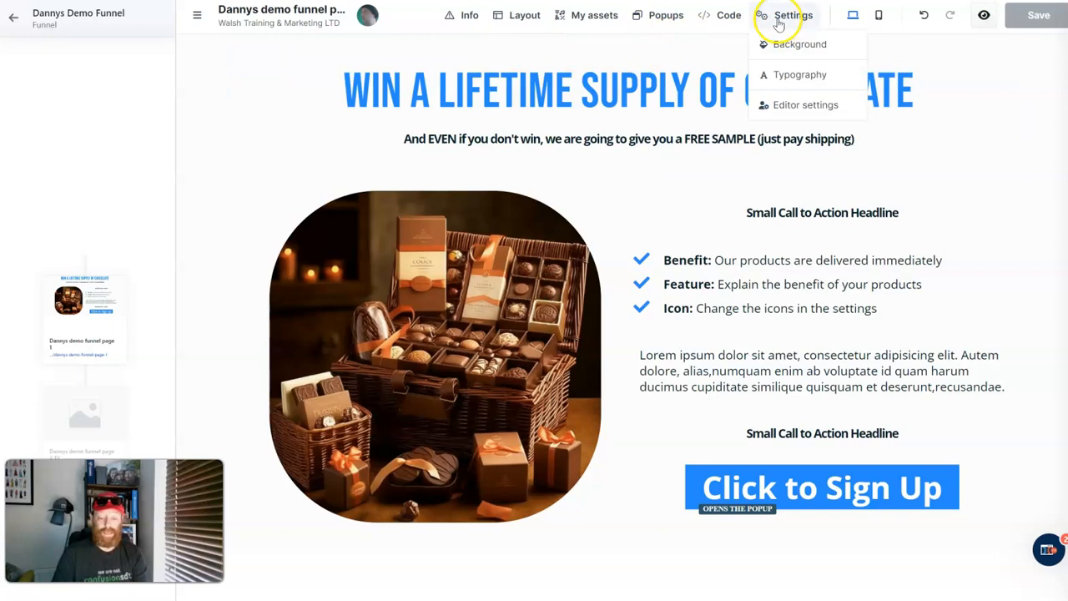
click(768, 43)
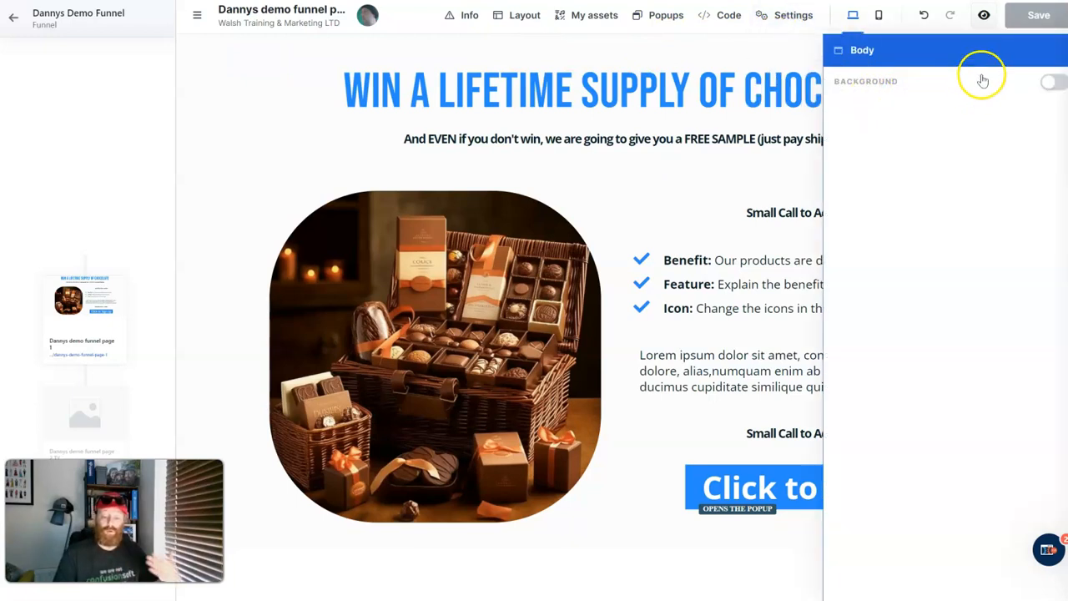
click(1052, 81)
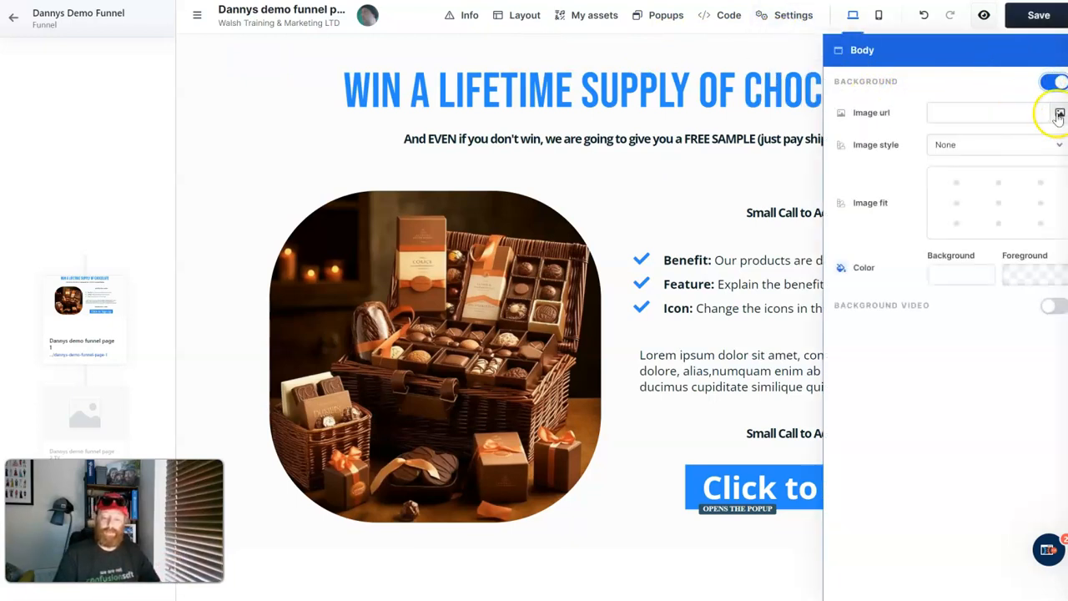
click(1058, 113)
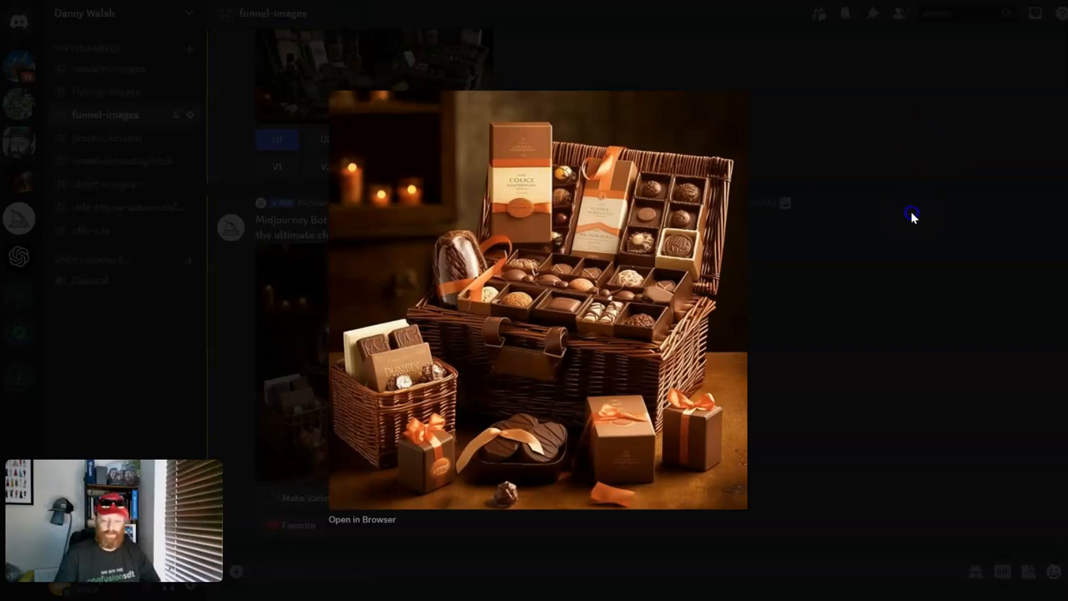
Step: Switch to Discord and generate a Midjourney image with /imagine and the prompt "a chocolate lovers background --ar 16:9"
click(911, 214)
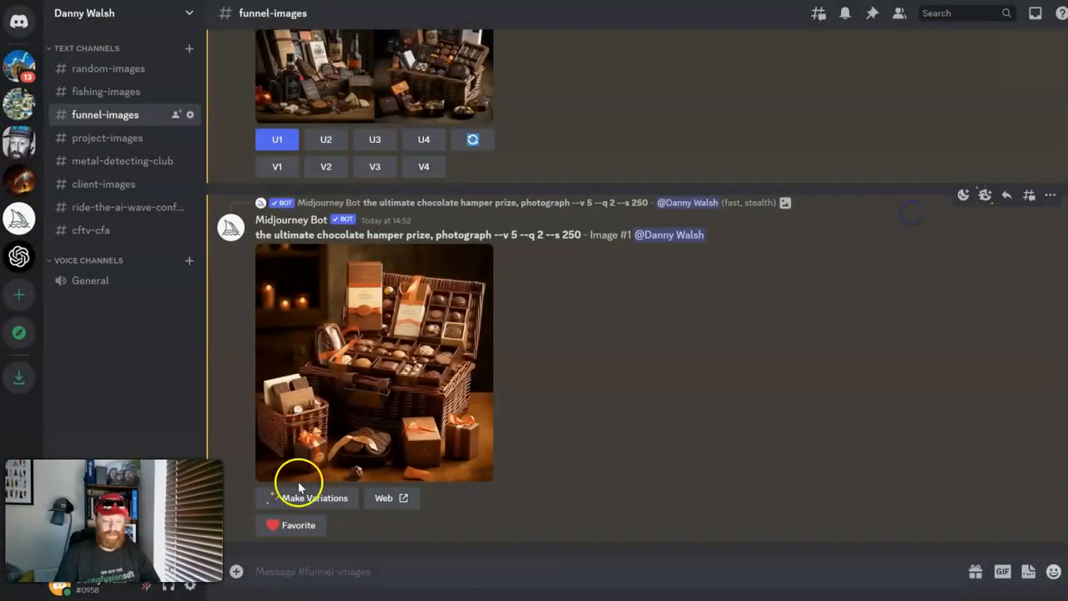
text(/ima)
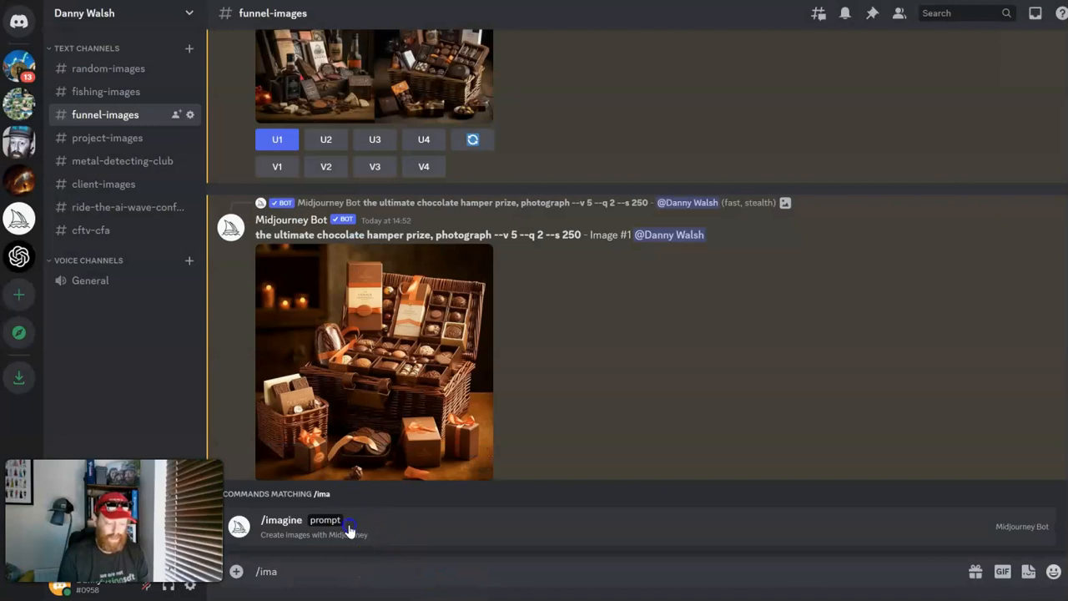
click(349, 528)
text(a chocolate lovers background )
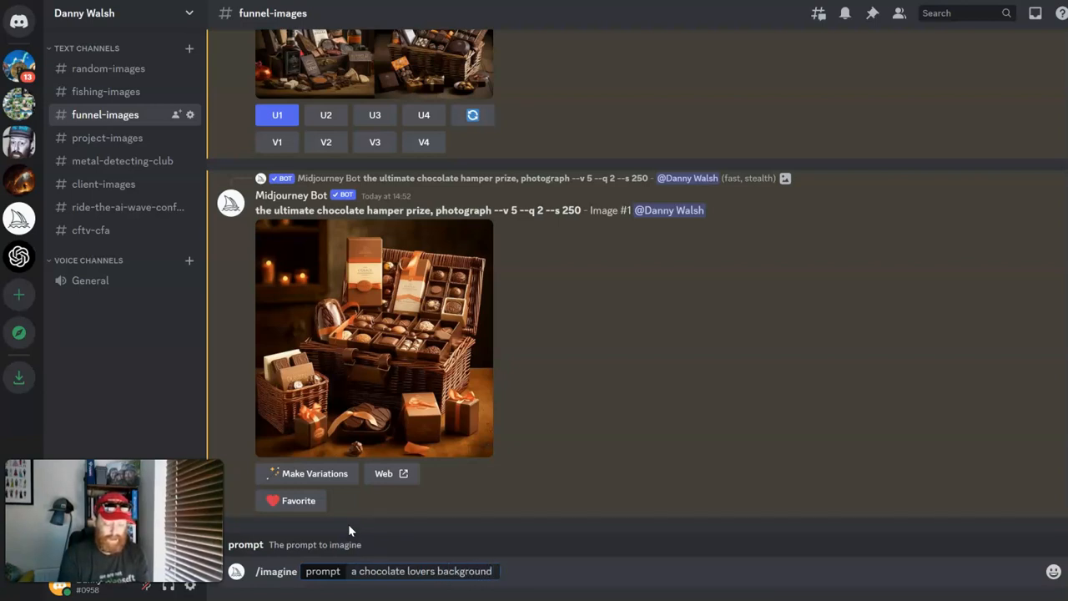
text(--ar 16:9)
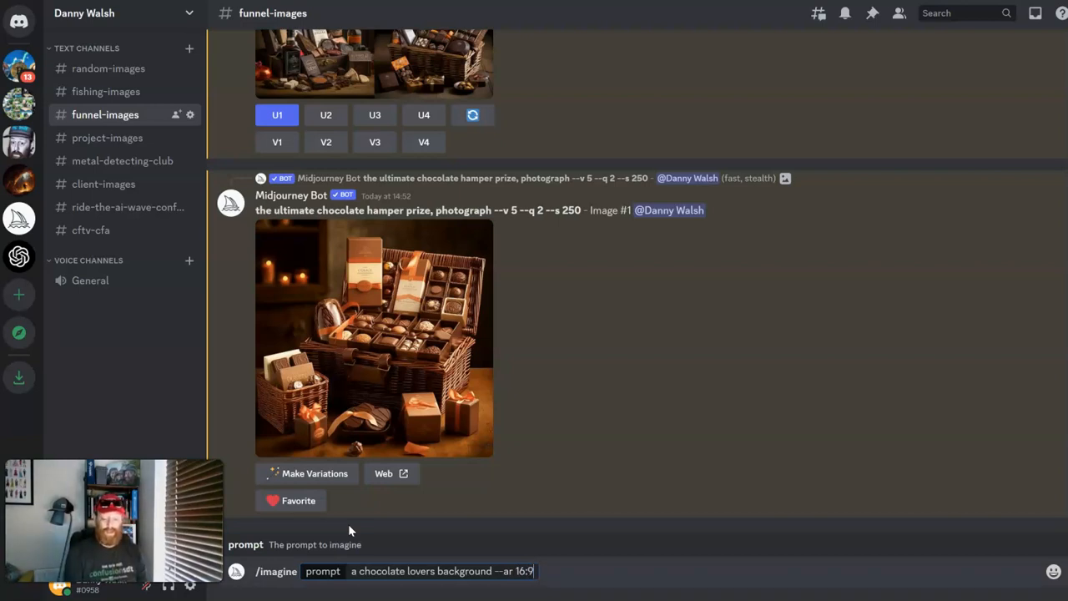
key(Return)
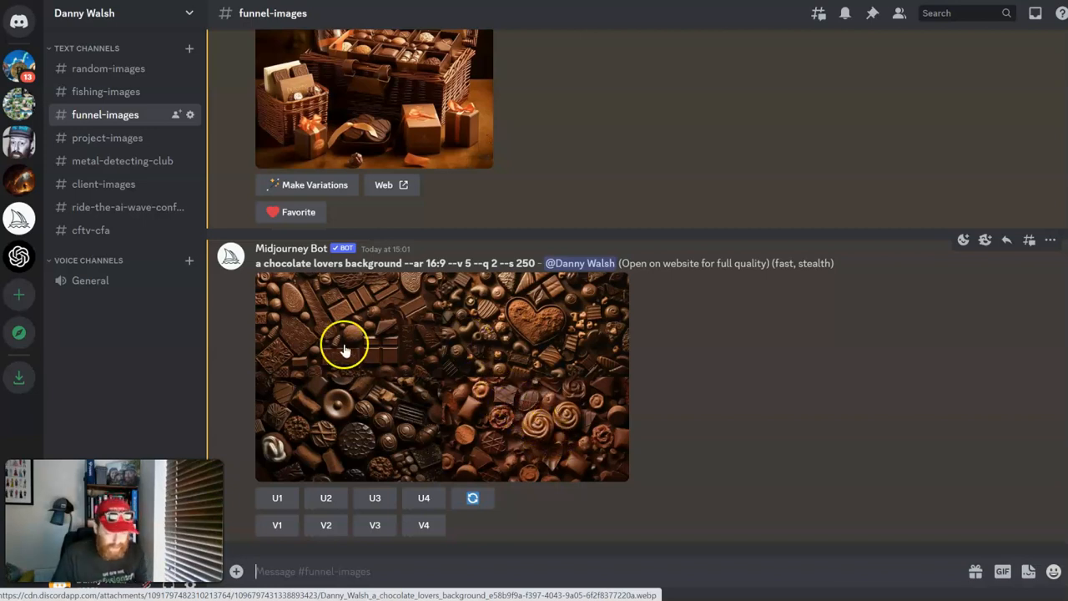
Step: Upscale the second generated chocolate image, open it enlarged and save it to the computer
click(325, 498)
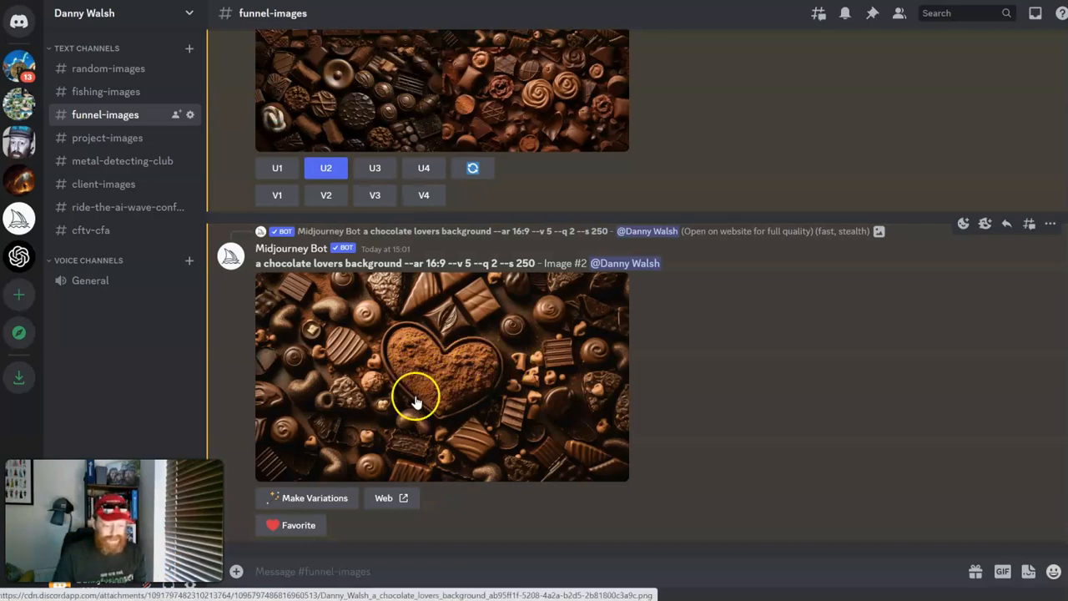
right_click(554, 367)
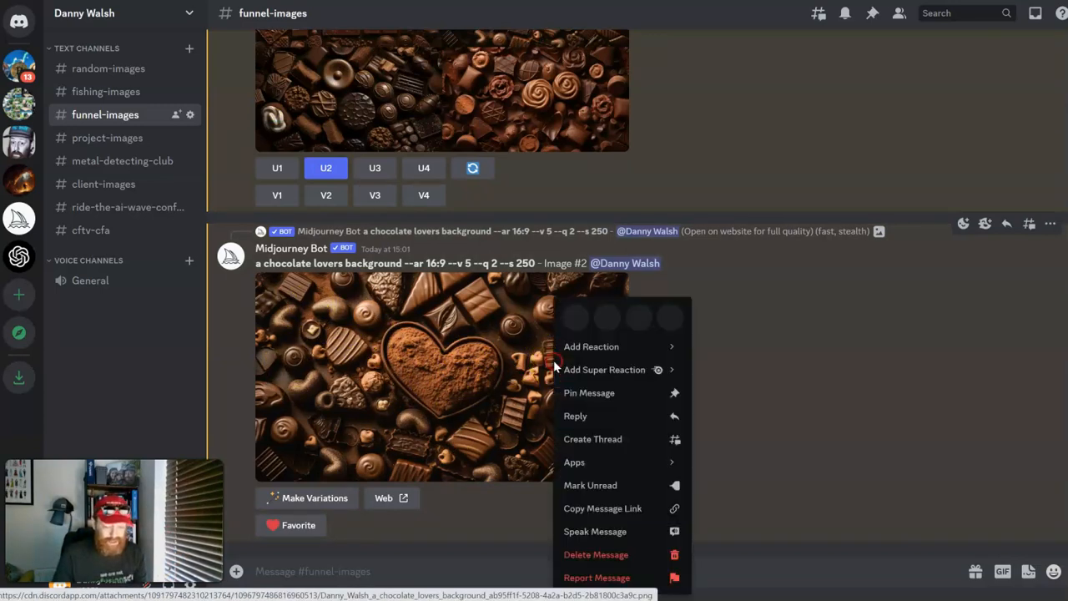
click(514, 451)
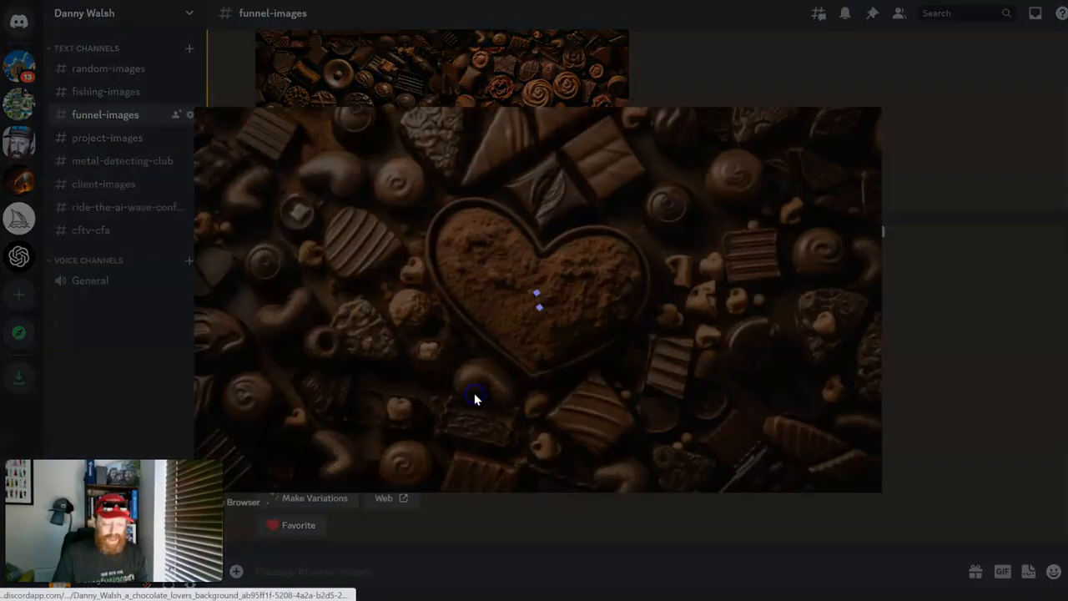
right_click(482, 260)
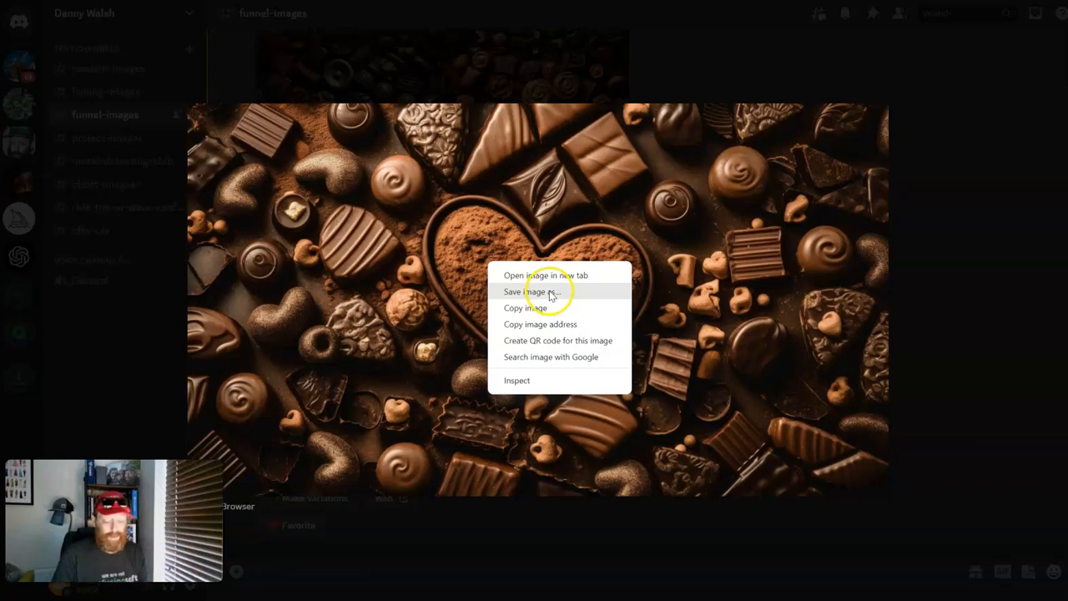
click(551, 292)
click(414, 285)
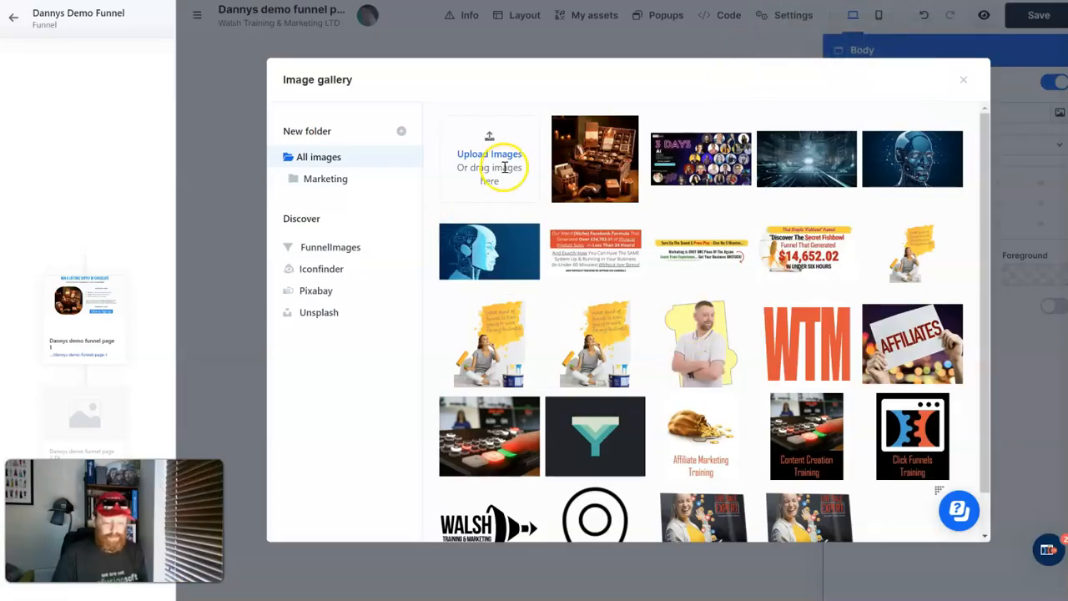
Step: Switch back to ClickFunnels, upload the saved chocolate image to the gallery and select it as the body's background image
click(493, 154)
scroll(342, 133, down, 10)
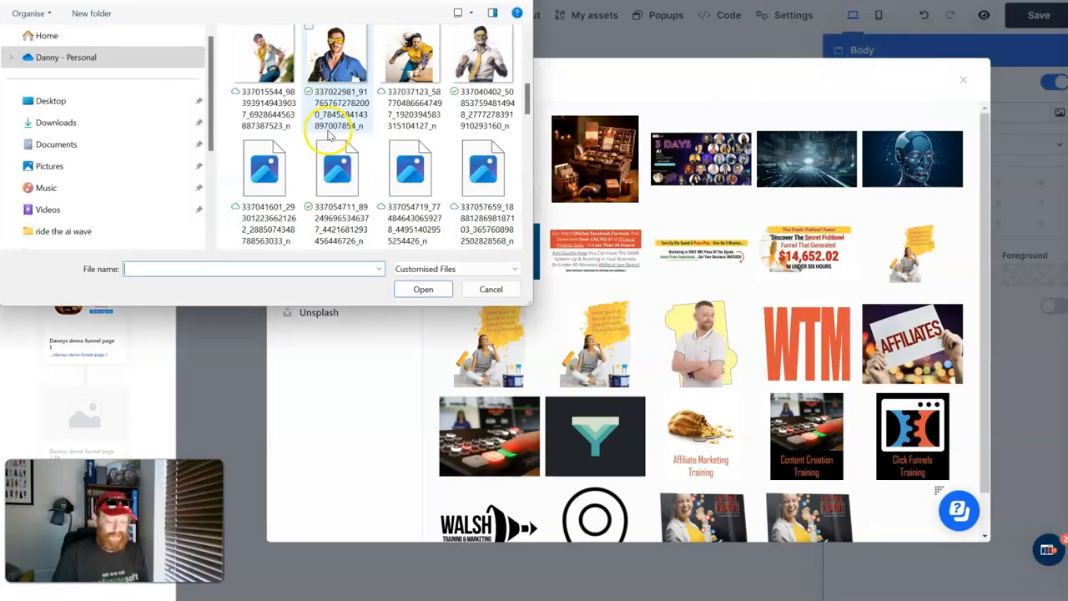
double_click(348, 138)
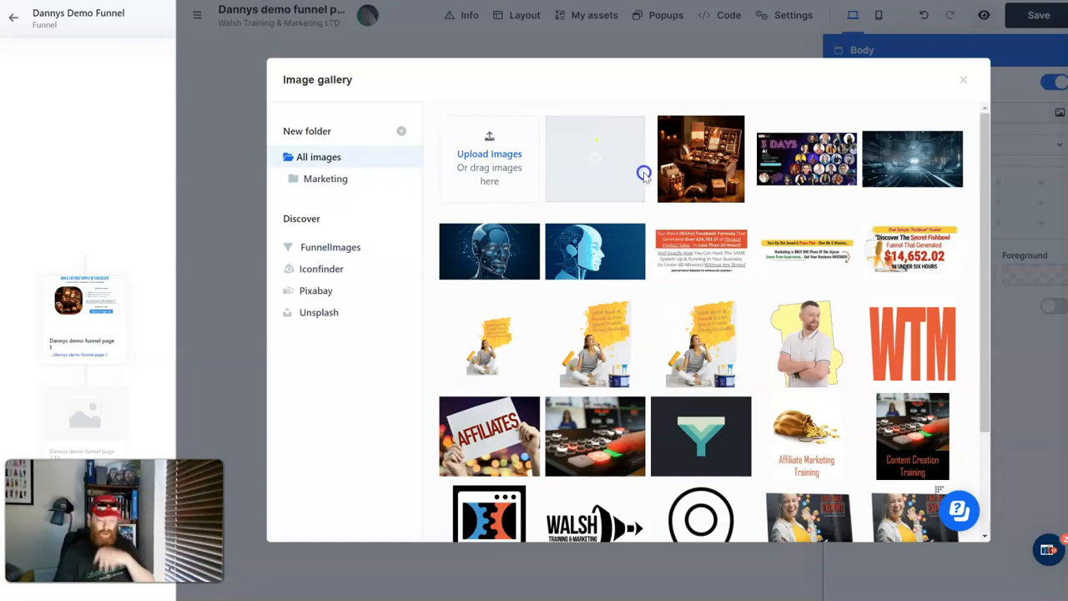
click(588, 168)
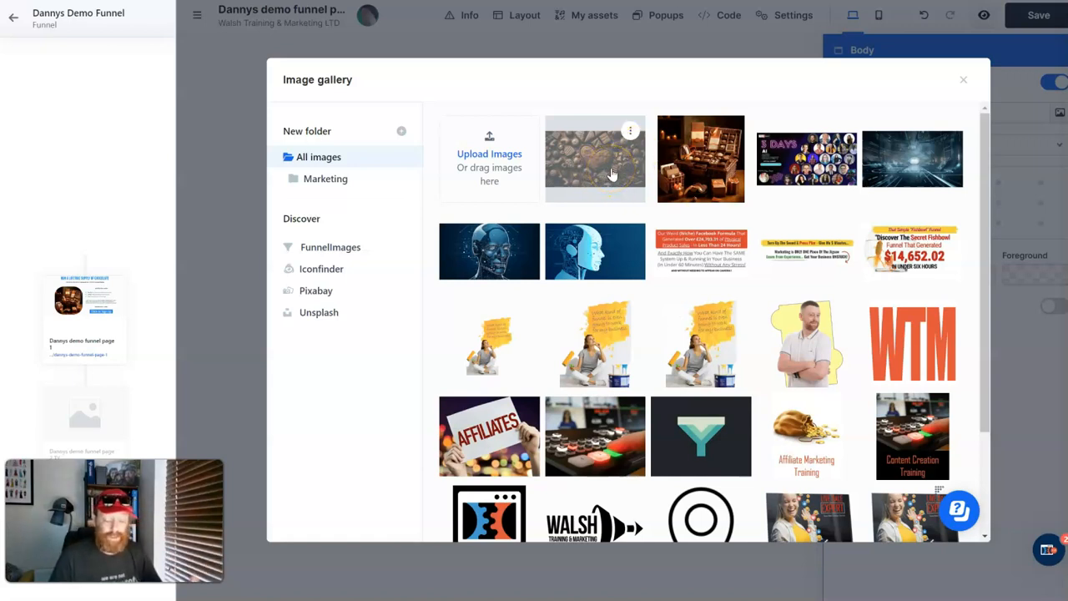
click(612, 174)
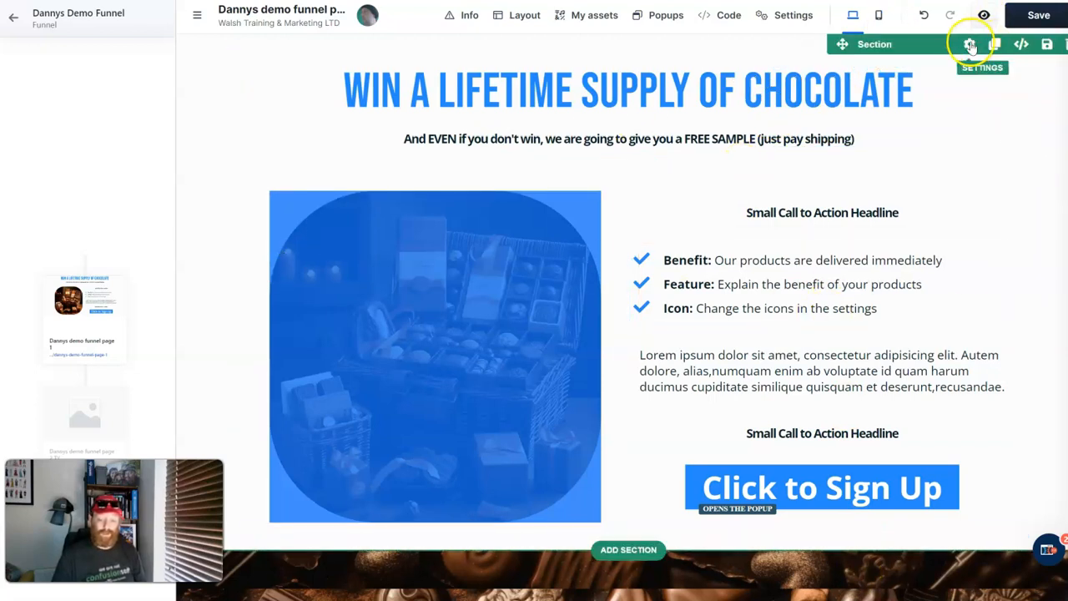
Step: Enable the background of the main section and set its background color to #ffffff at 90% alpha
click(971, 44)
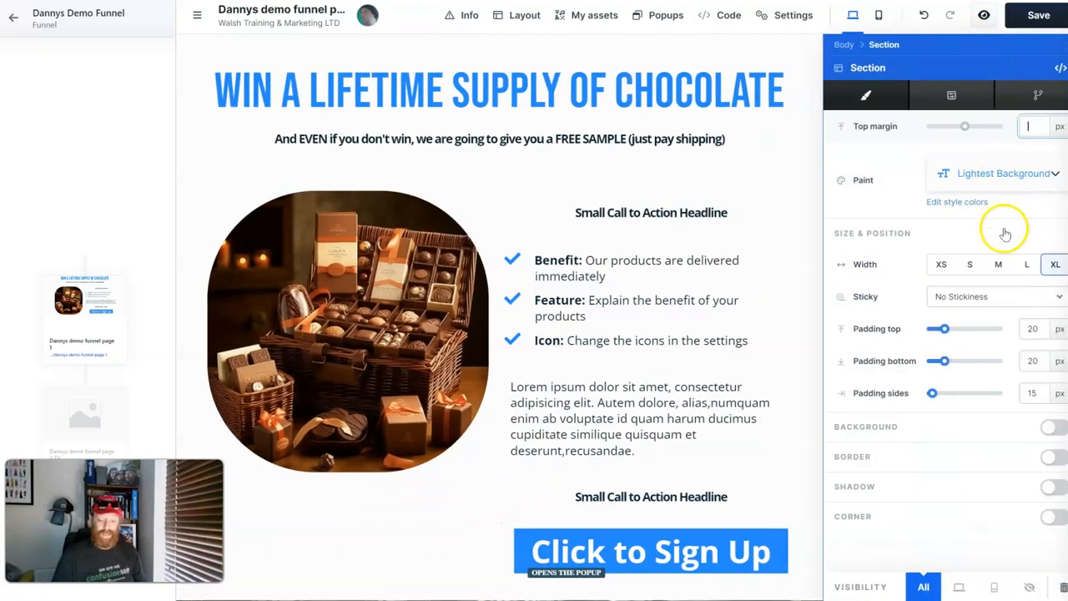
click(1055, 425)
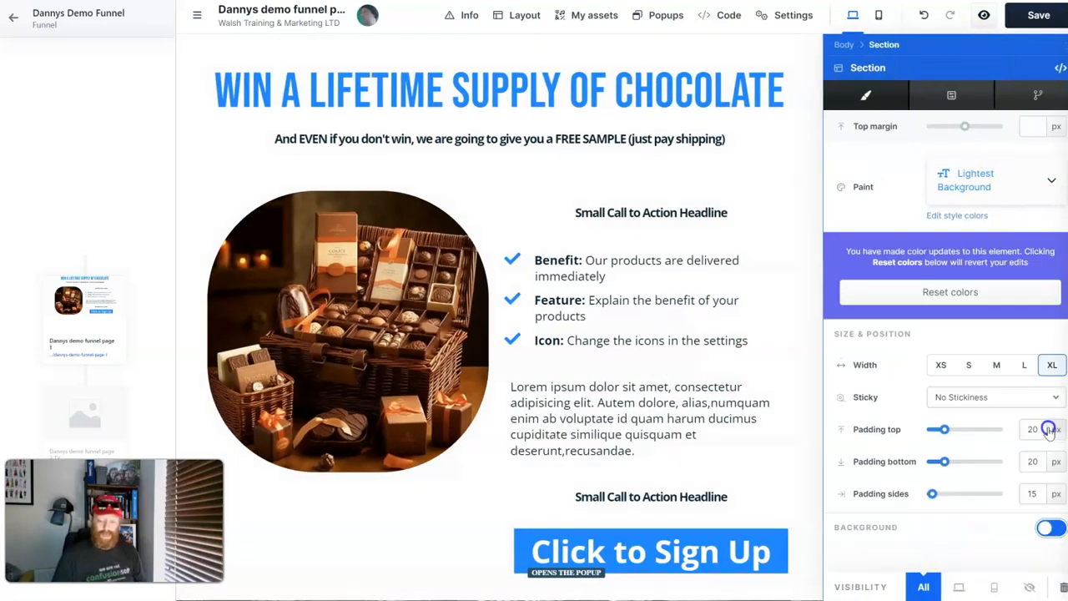
scroll(1002, 459, down, 3)
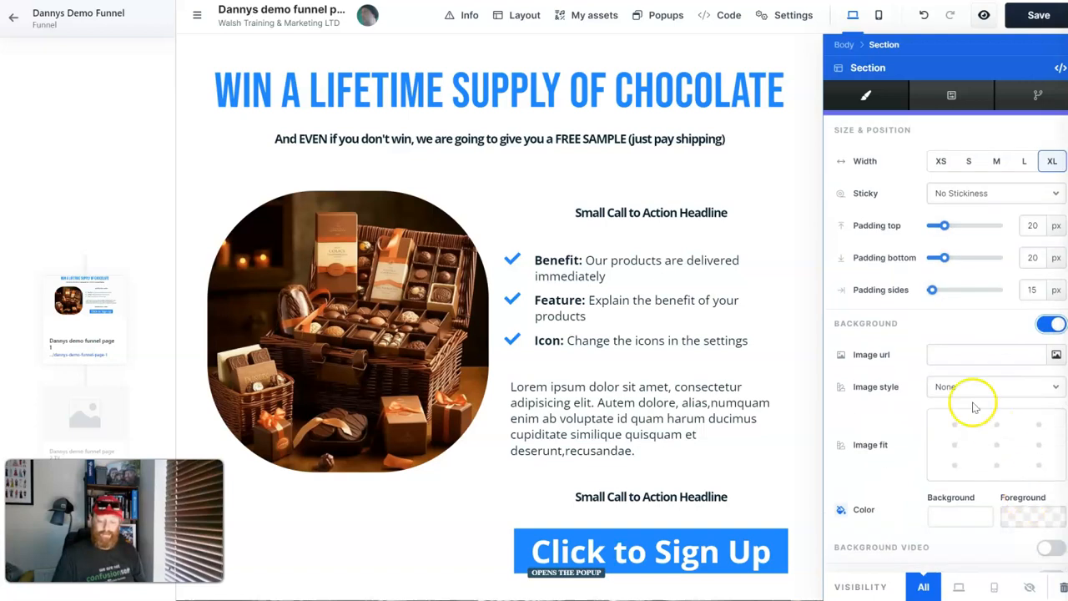
scroll(997, 423, down, 1)
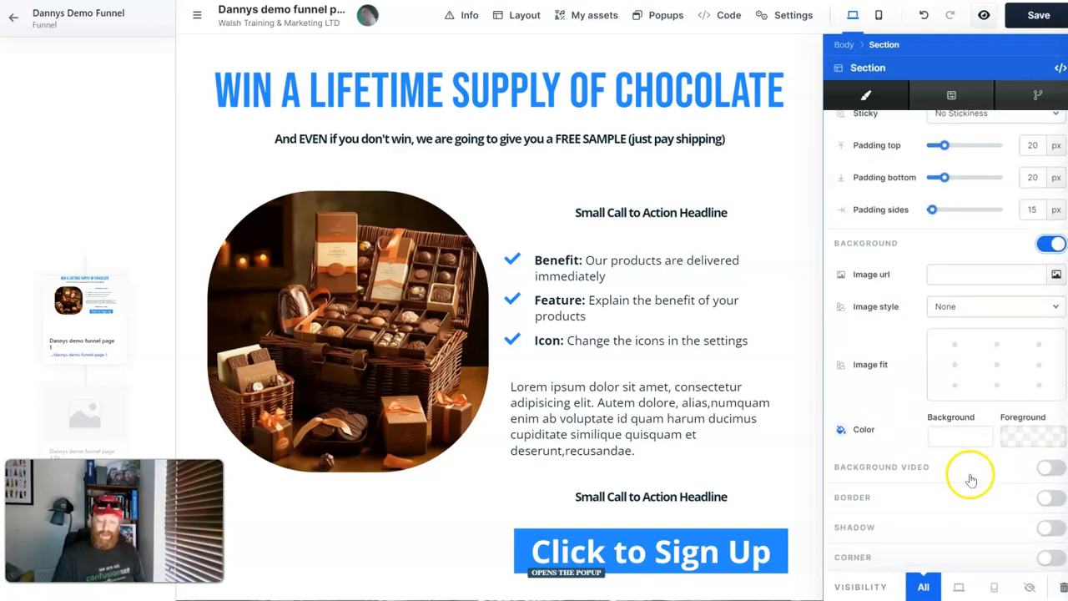
click(960, 436)
mouse_move(912, 432)
mouse_down()
mouse_move(838, 431)
mouse_move(903, 428)
mouse_up()
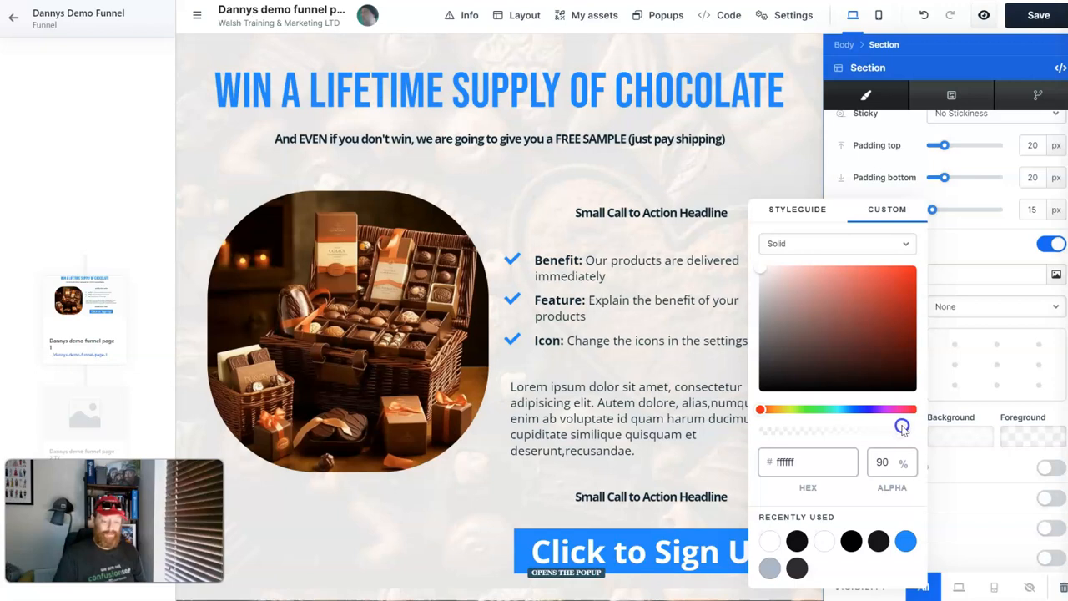
click(599, 184)
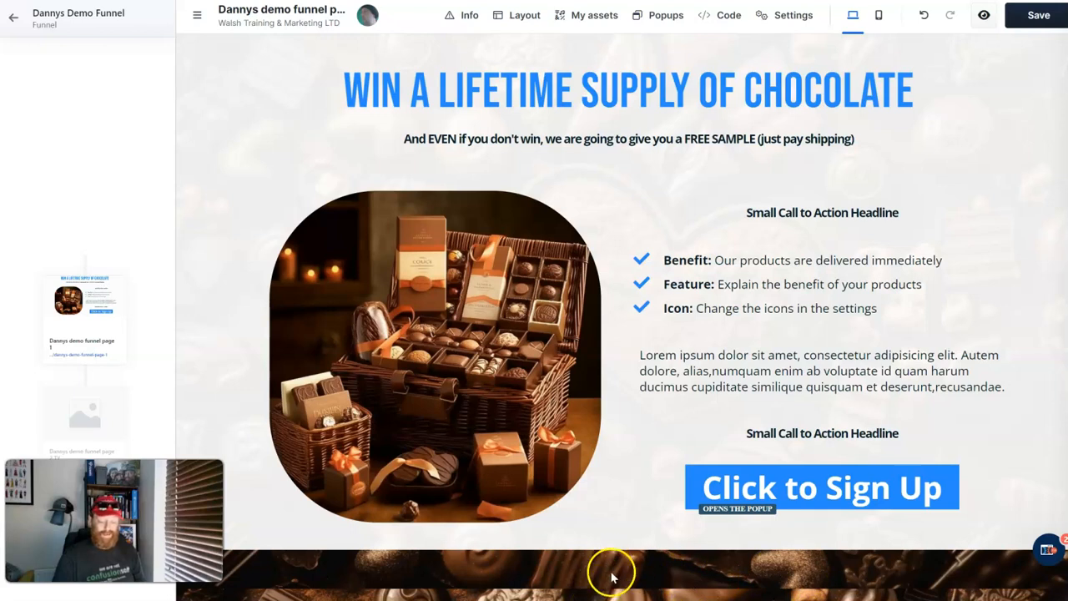
Step: Set the image style of the page body's background to Full Center
click(787, 15)
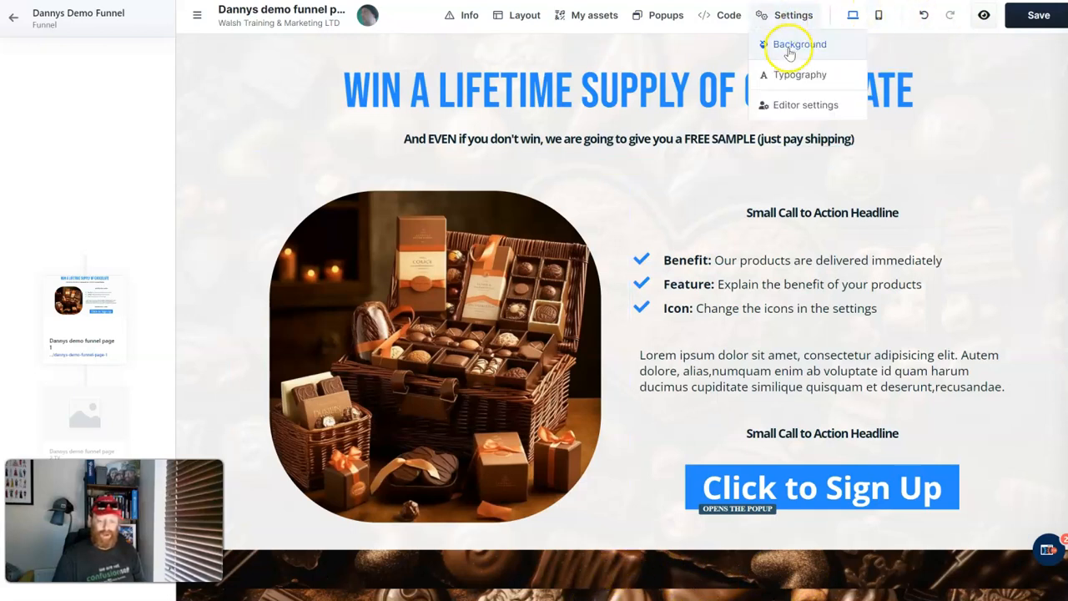
click(782, 42)
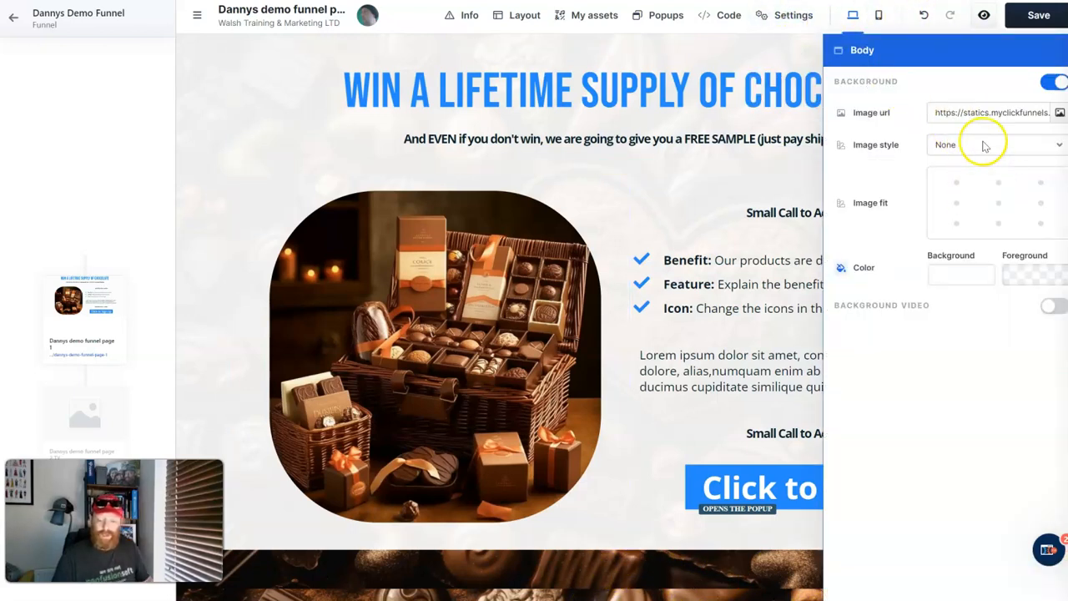
click(985, 146)
click(977, 167)
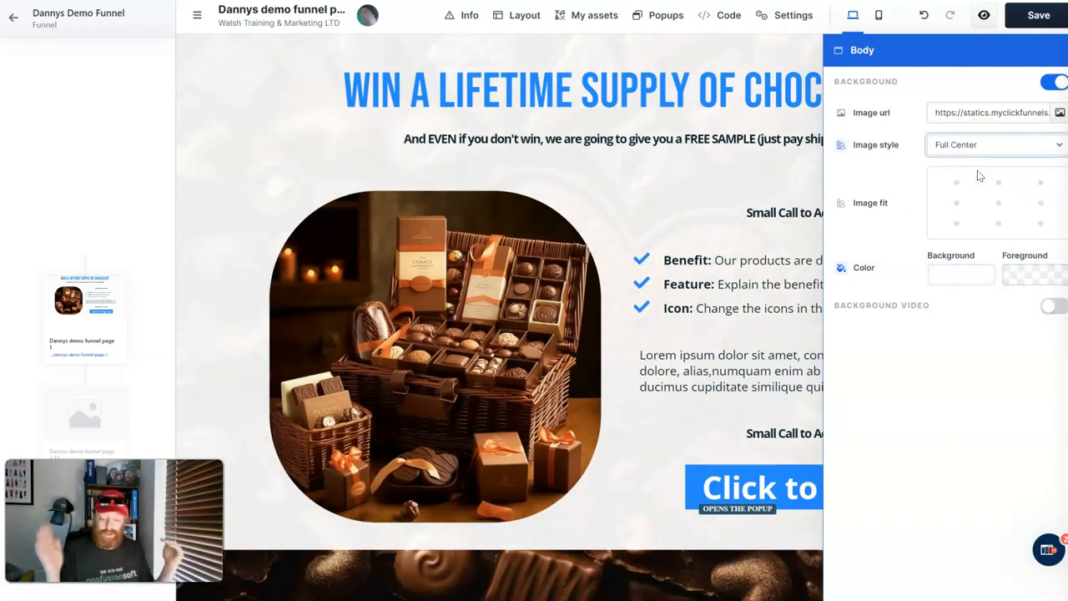
Step: Fade the body's background image with a semi-transparent #fafafa foreground color and adjust that color's alpha
click(970, 272)
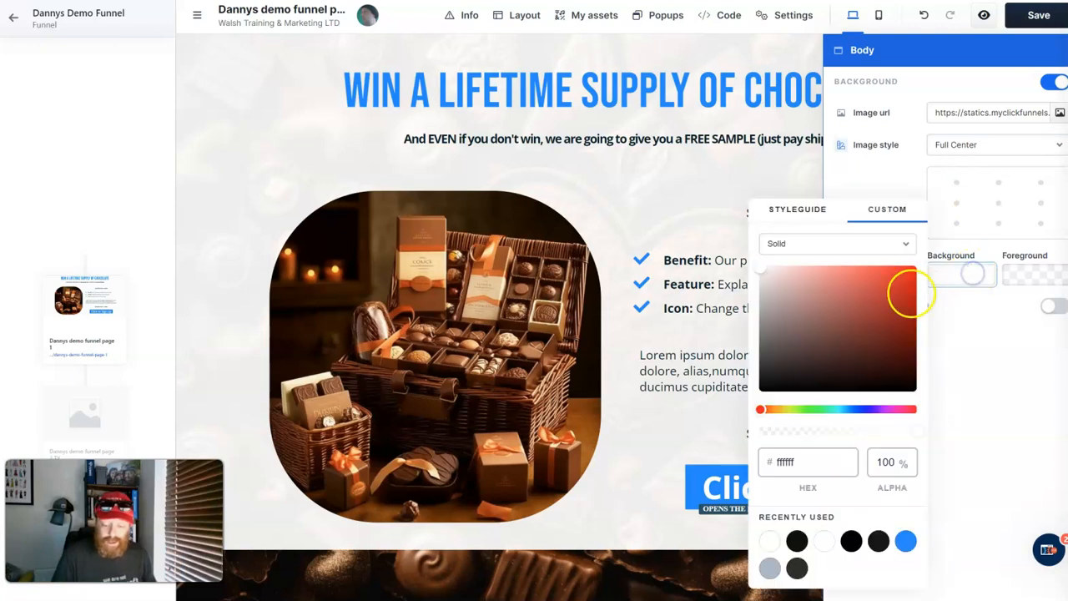
drag(915, 431, 903, 434)
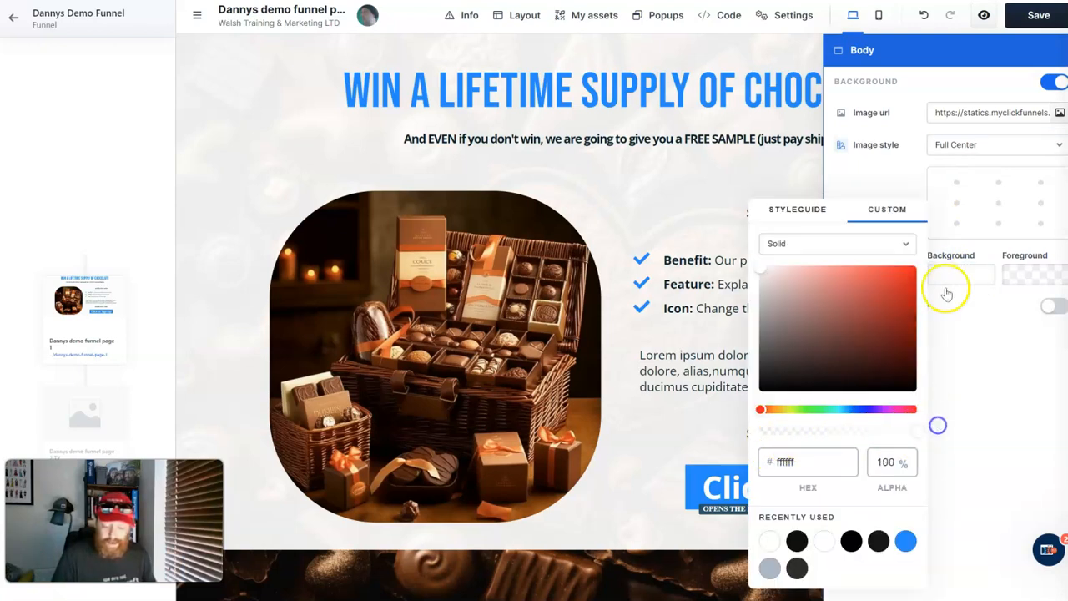
click(985, 346)
click(1026, 265)
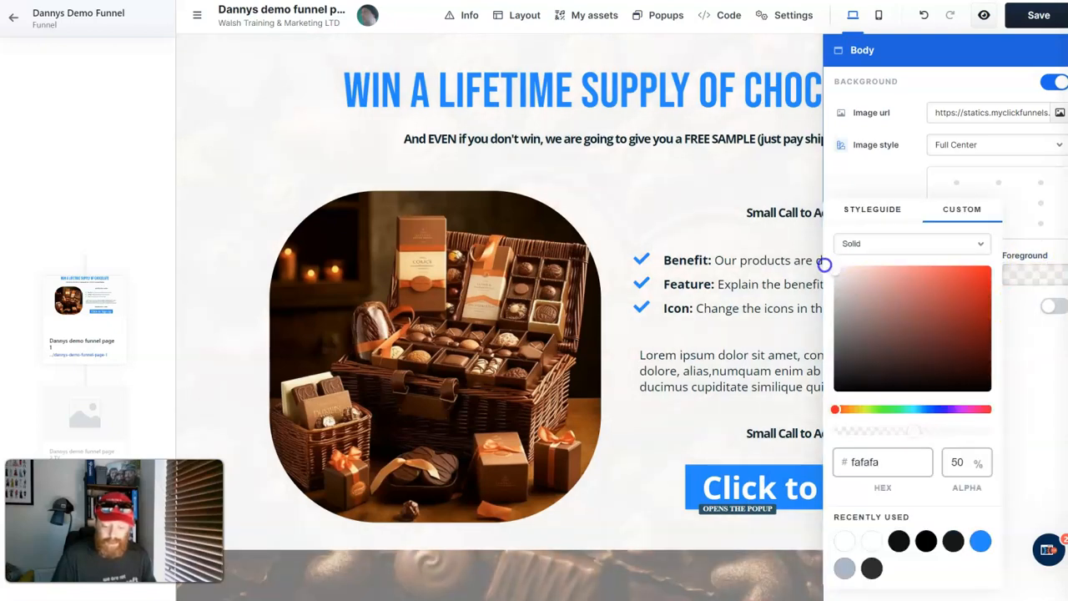
drag(916, 432, 968, 412)
click(643, 204)
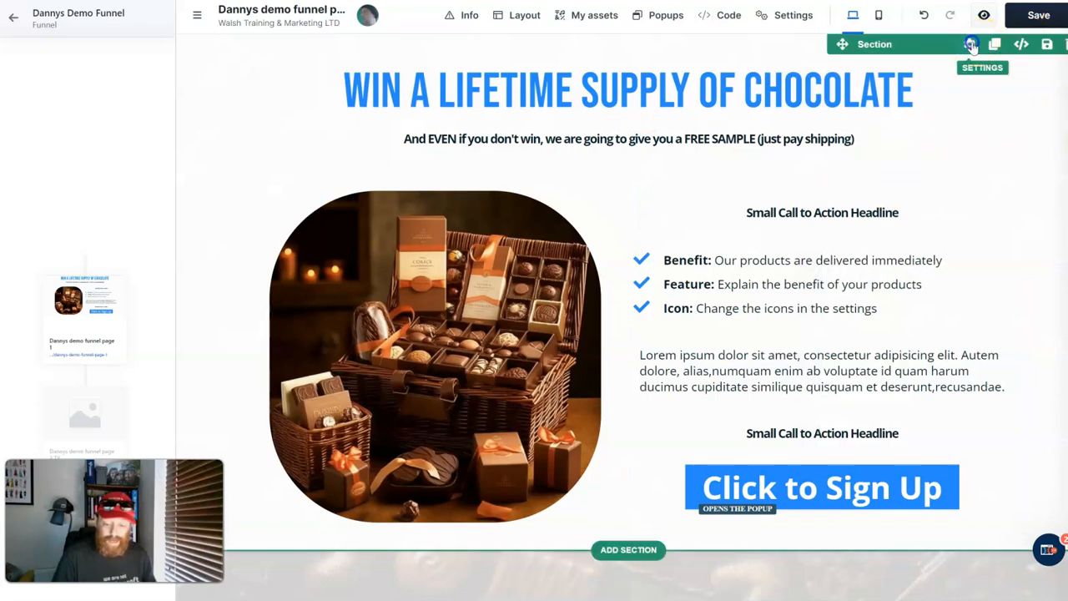
Step: Set the main section's background color to #ffffff at 17% alpha
click(972, 45)
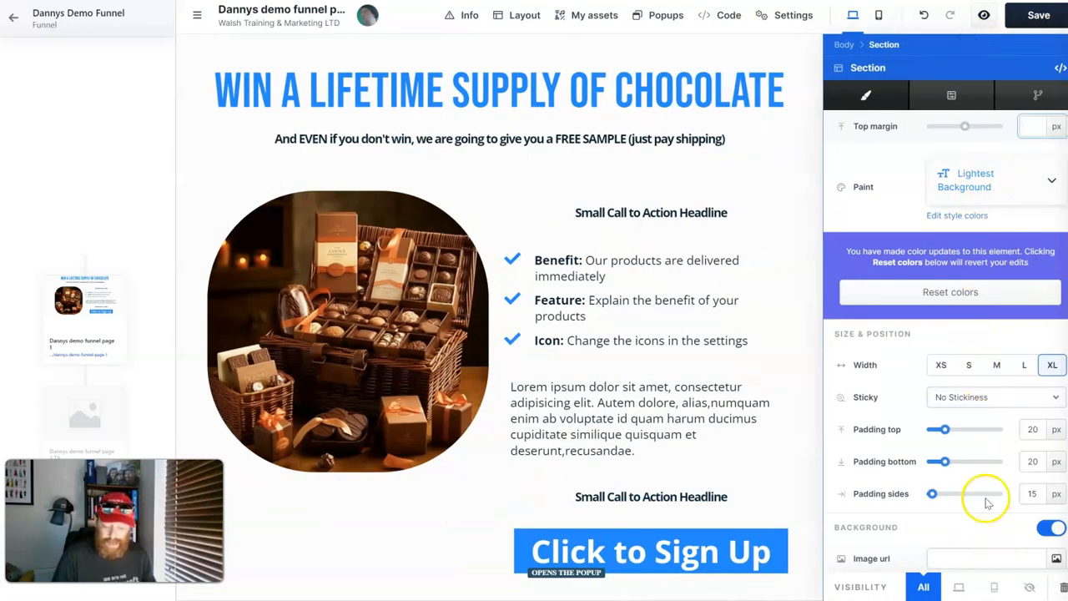
scroll(987, 501, down, 5)
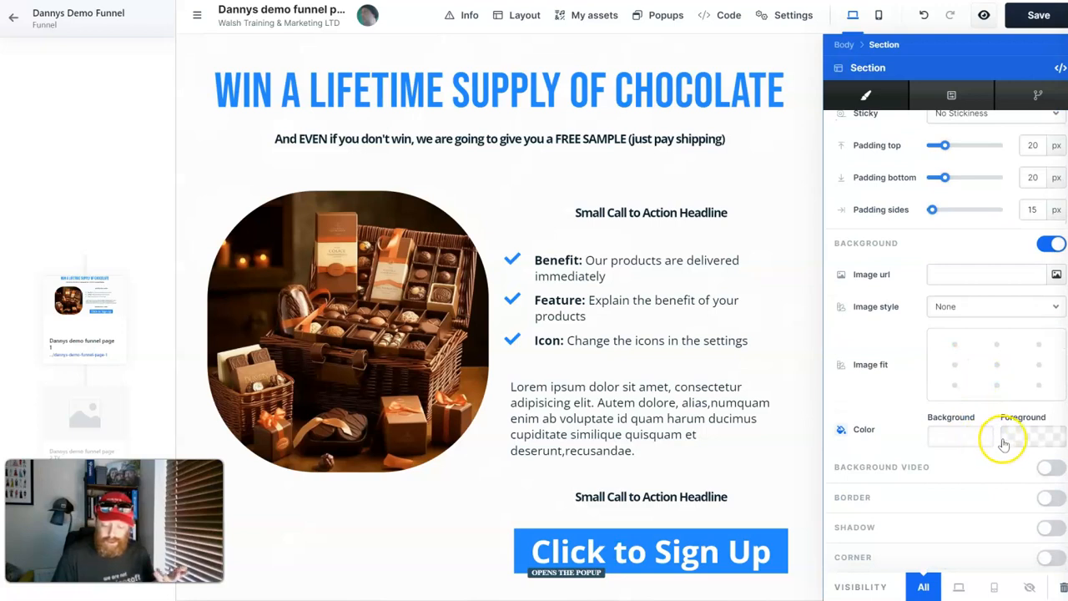
click(1015, 442)
drag(913, 430, 808, 439)
click(1034, 402)
click(954, 435)
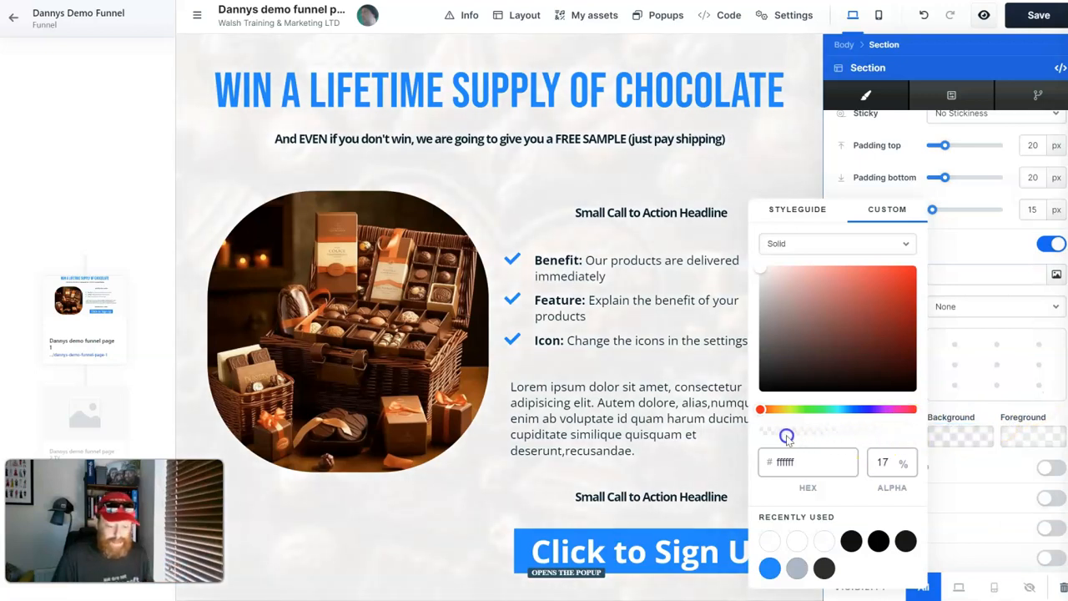
click(500, 196)
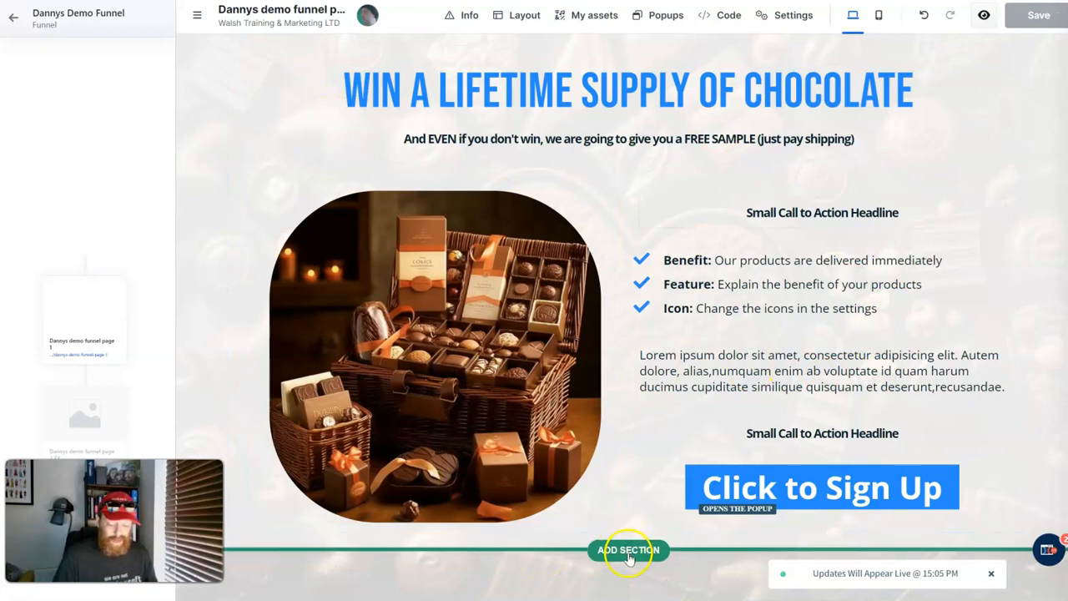
Step: Add a new section below the main one and insert a blank one-column row in it
click(628, 551)
click(793, 196)
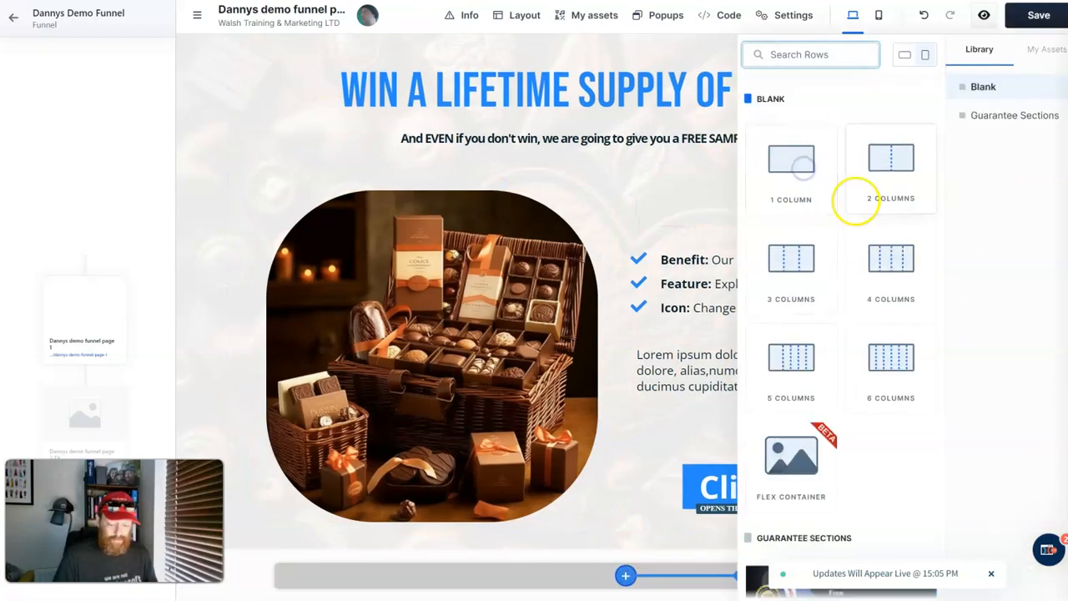
click(576, 576)
click(606, 572)
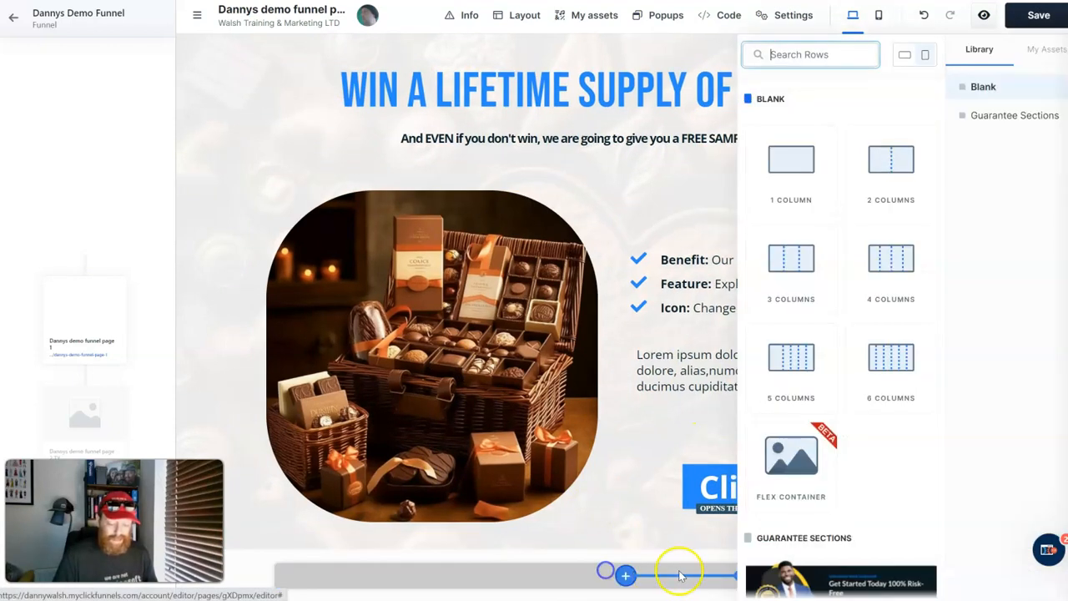
click(800, 176)
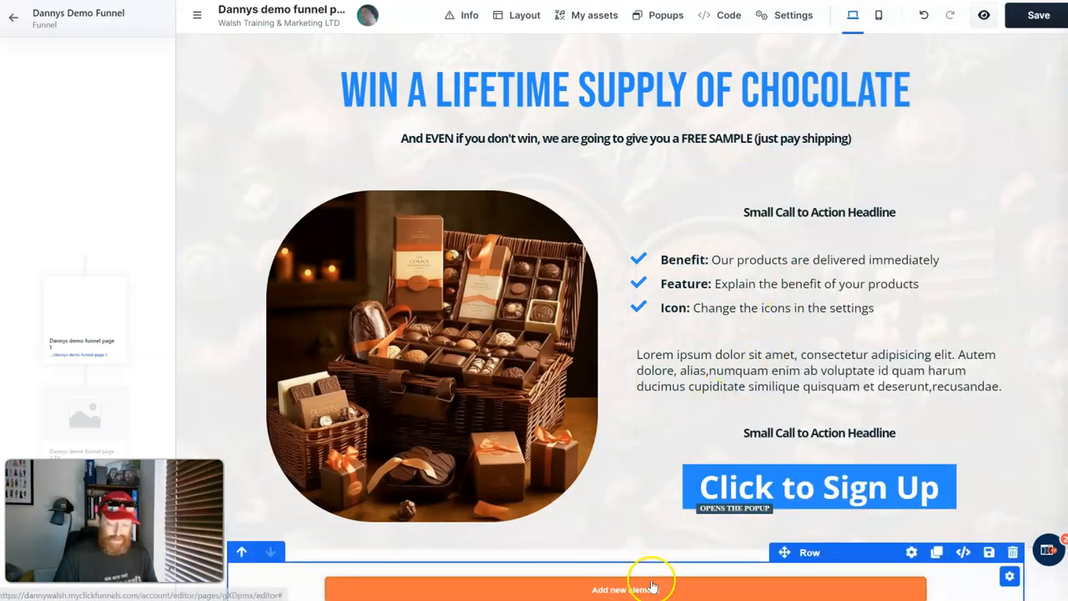
Step: Add a sub headline to the new row and replace its text with "Copyright 2023+ Awesome Chocolate Giveaway Page"
click(626, 588)
click(891, 161)
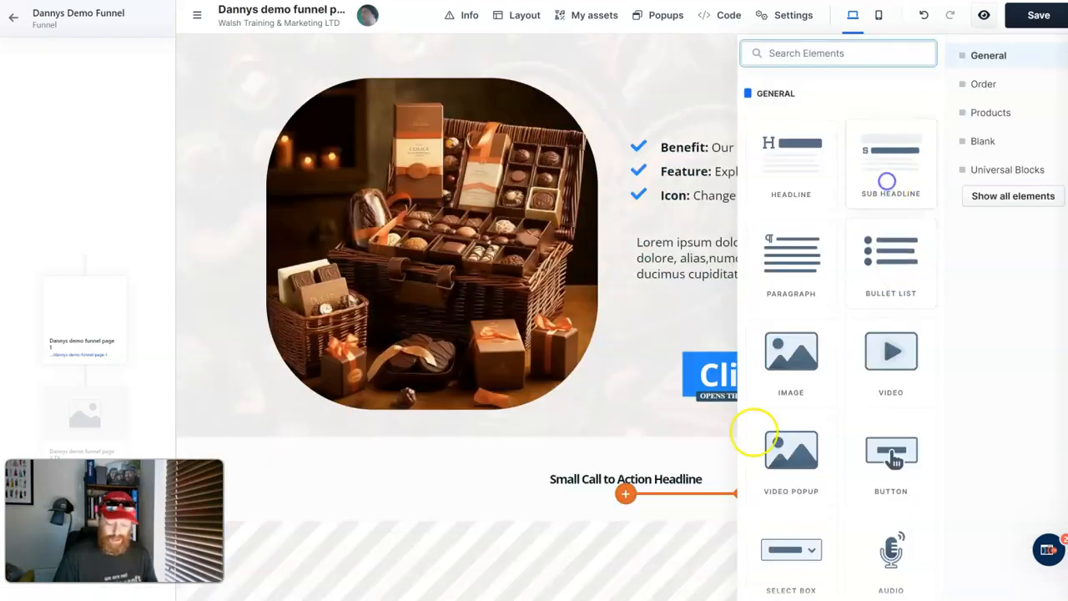
click(577, 479)
double_click(578, 479)
click(598, 474)
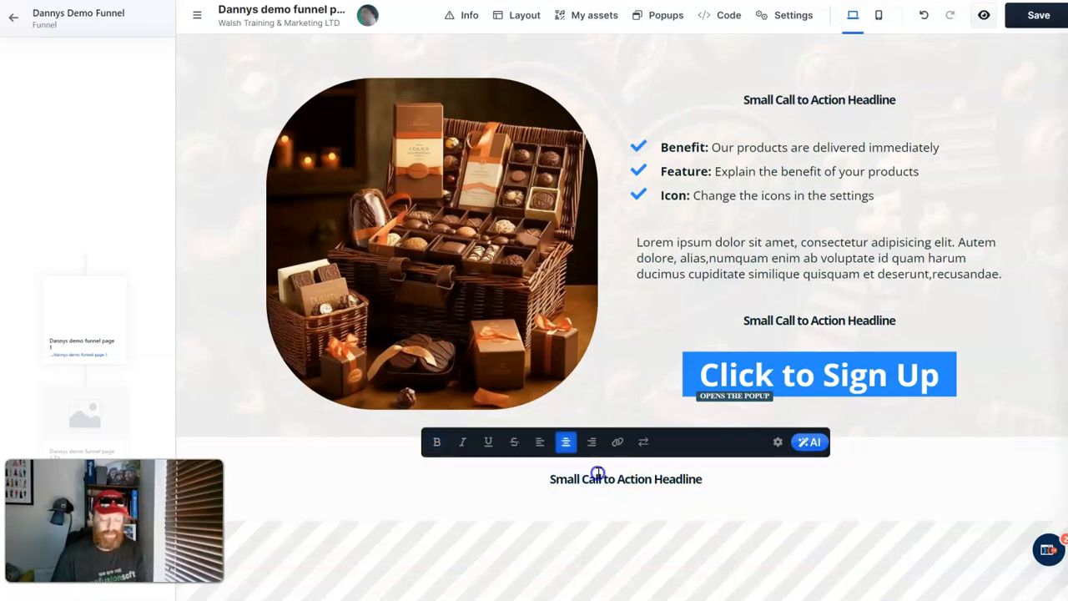
key(ctrl+a)
text(Cop)
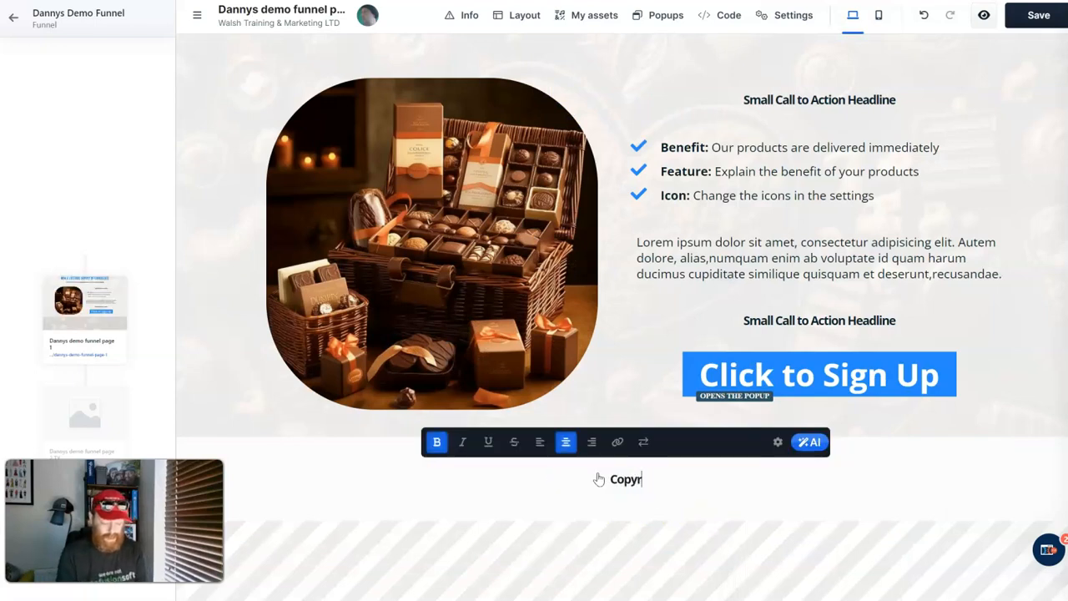
text(yright 2023+ Awesome )
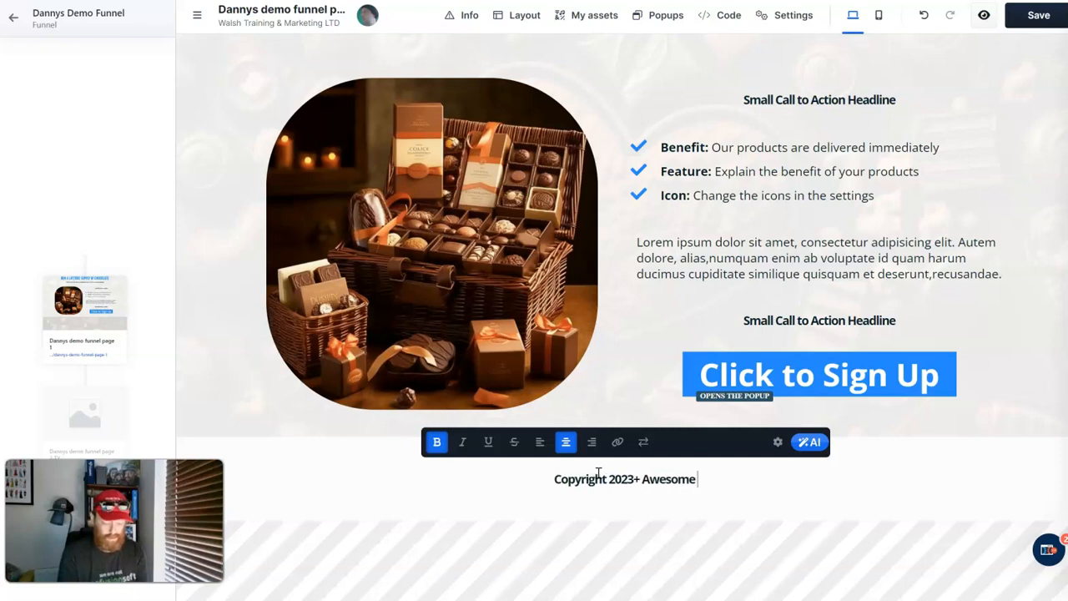
text(Chocolate Giv)
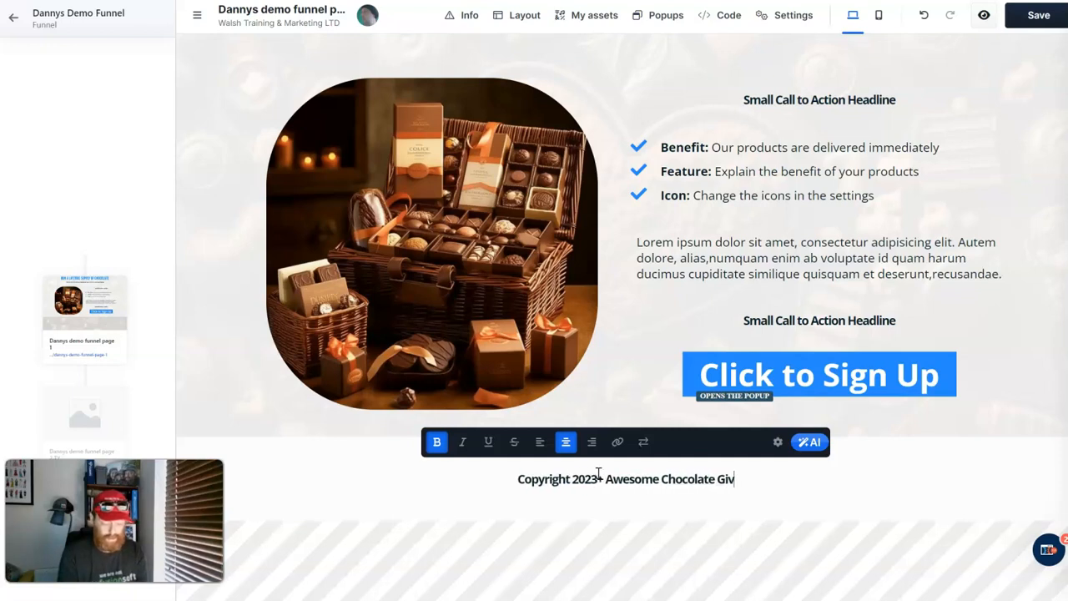
text(eaway Page)
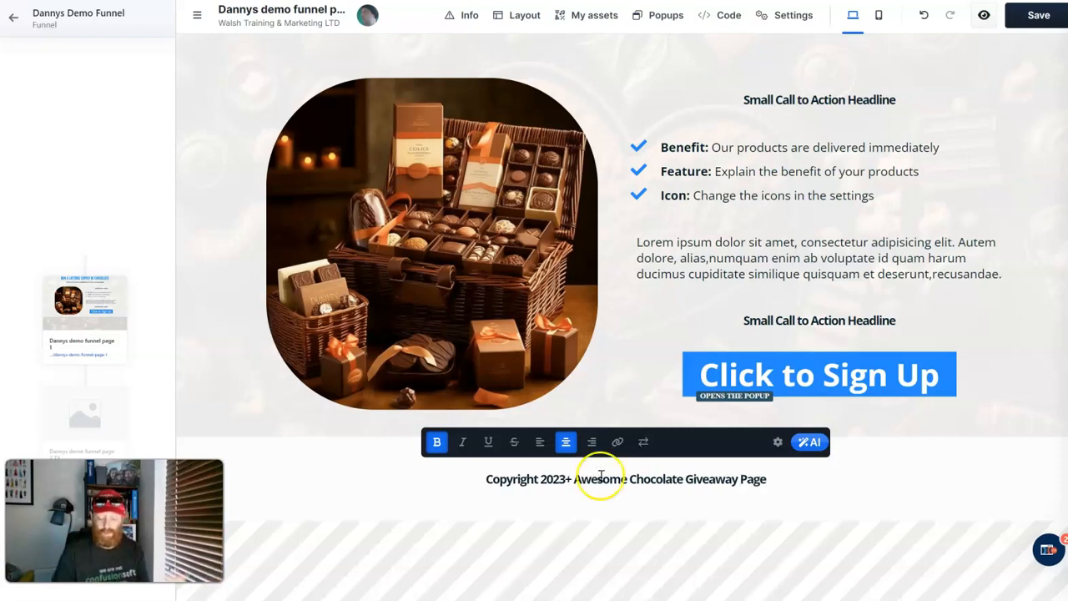
click(842, 543)
Step: Save the page and open its preview
click(1035, 15)
scroll(943, 267, up, 2)
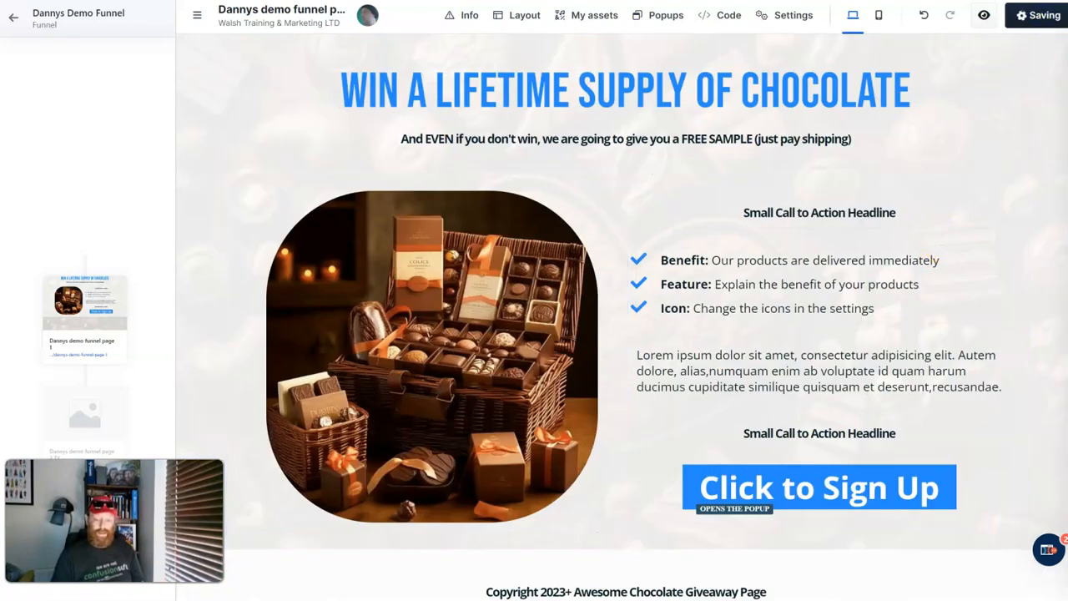
click(985, 16)
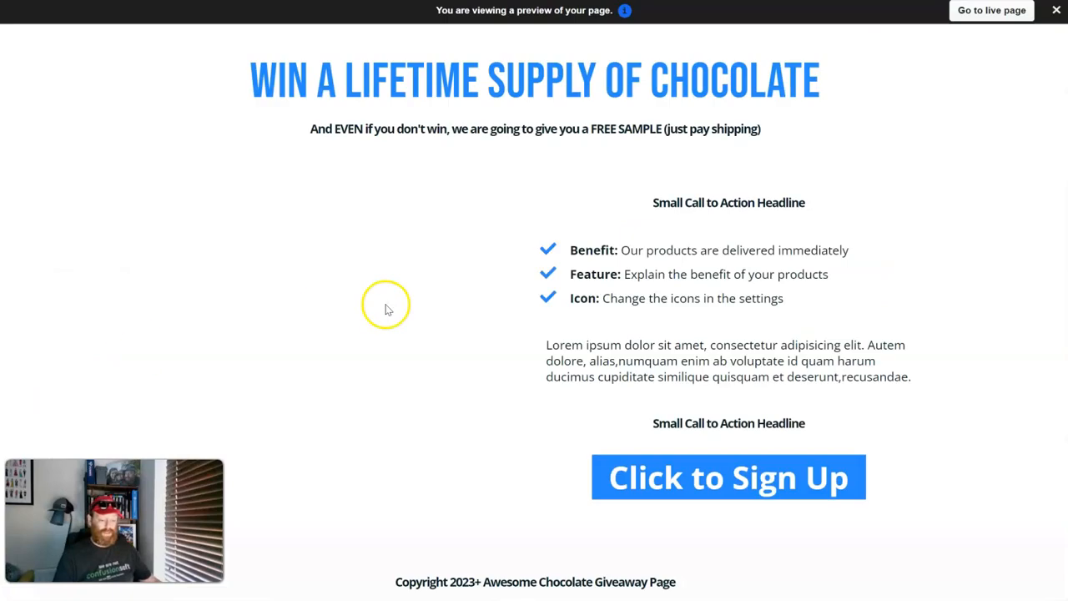
Step: Look over the preview of the chocolate giveaway page, including its headline, hamper image, bullet list and footer
scroll(875, 352, down, 1)
scroll(875, 352, up, 1)
scroll(875, 352, down, 1)
scroll(874, 352, up, 1)
scroll(874, 352, down, 1)
scroll(874, 352, up, 1)
scroll(874, 352, down, 1)
scroll(874, 352, up, 1)
scroll(874, 352, up, 1)
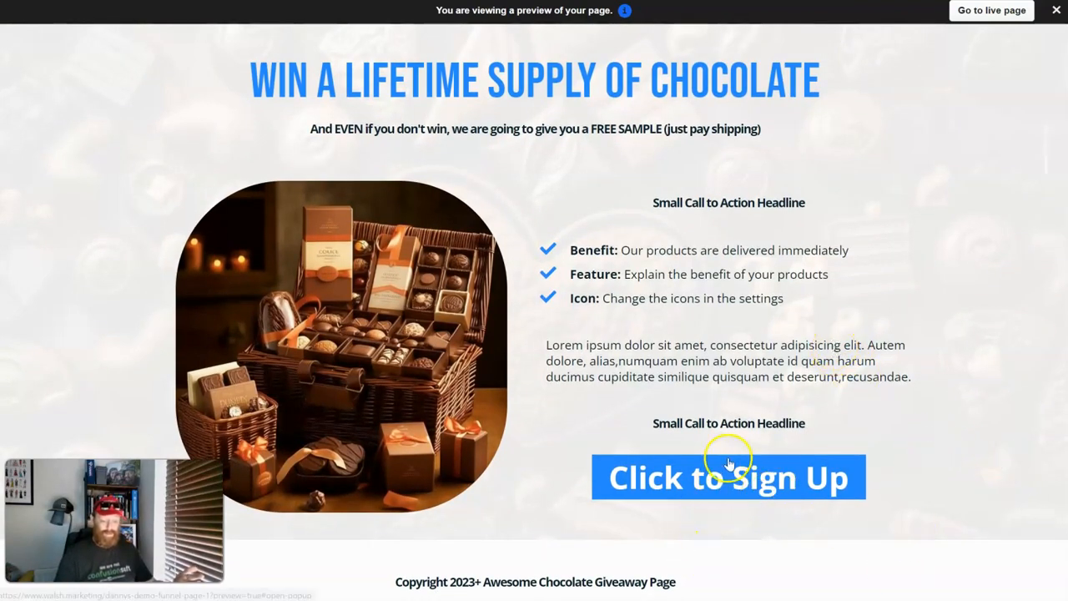
Step: Check the popup form opened by the sign-up button, close it and leave the page preview
click(729, 485)
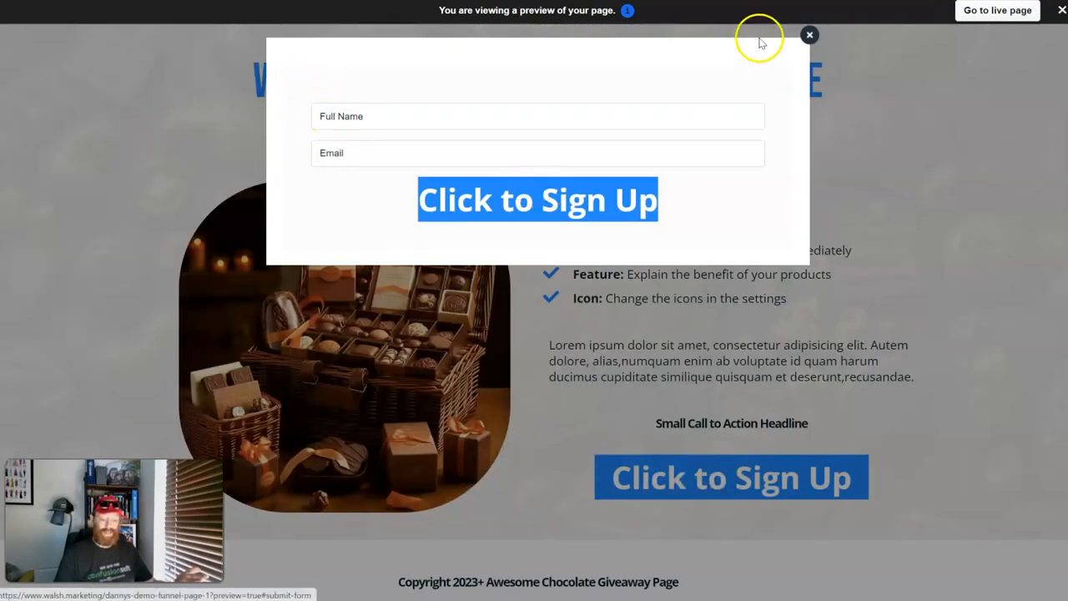
click(811, 34)
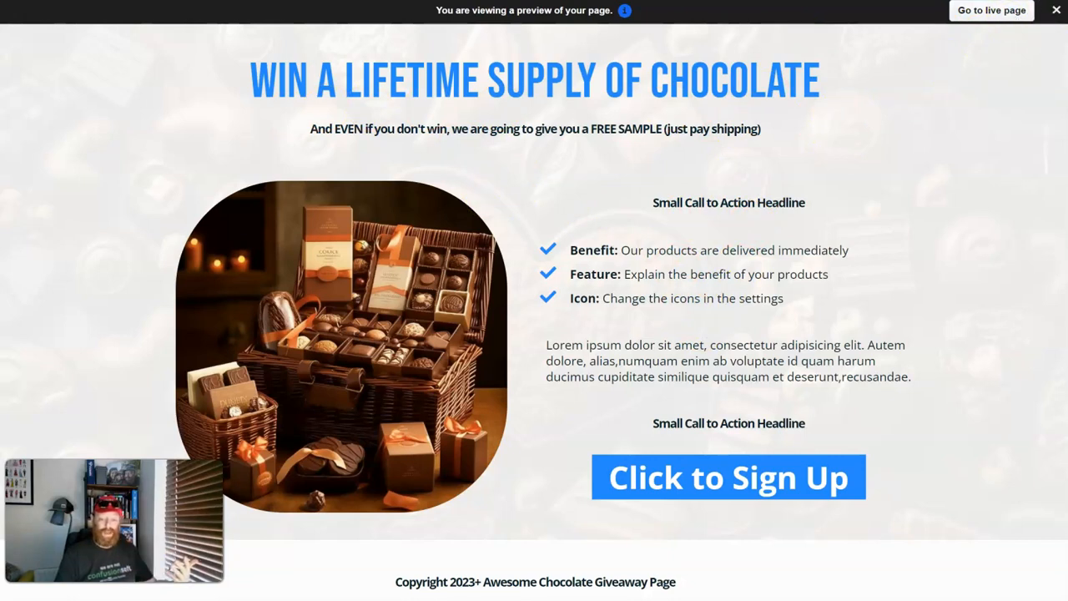
click(1056, 10)
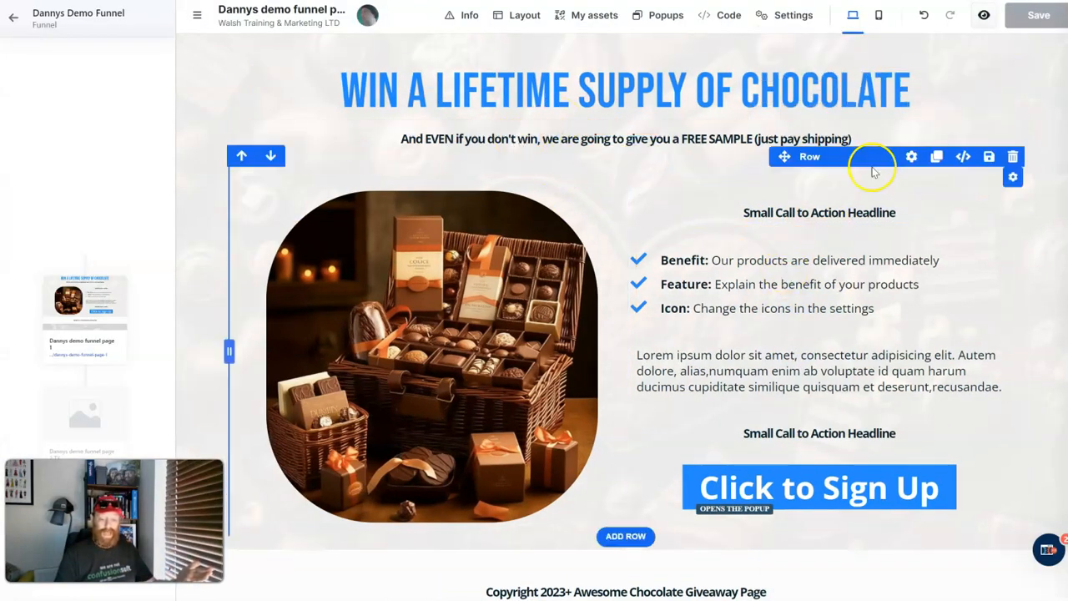
Step: Replace the small headline above the bullet list with "one lucky winner will win this hamper full of chocolate!"
click(873, 210)
double_click(874, 212)
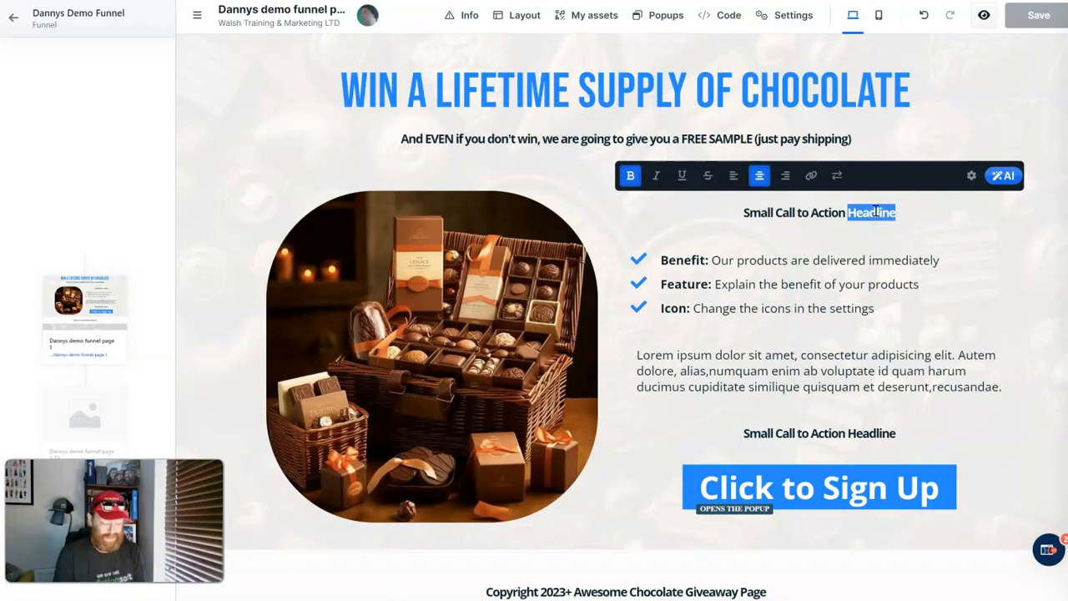
triple_click(876, 212)
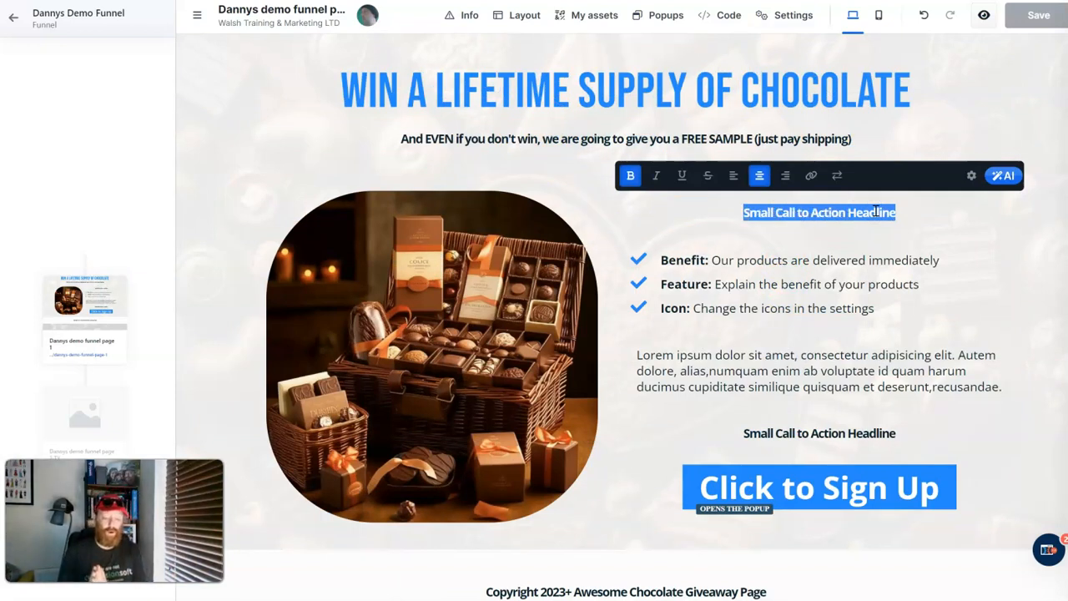
text(one)
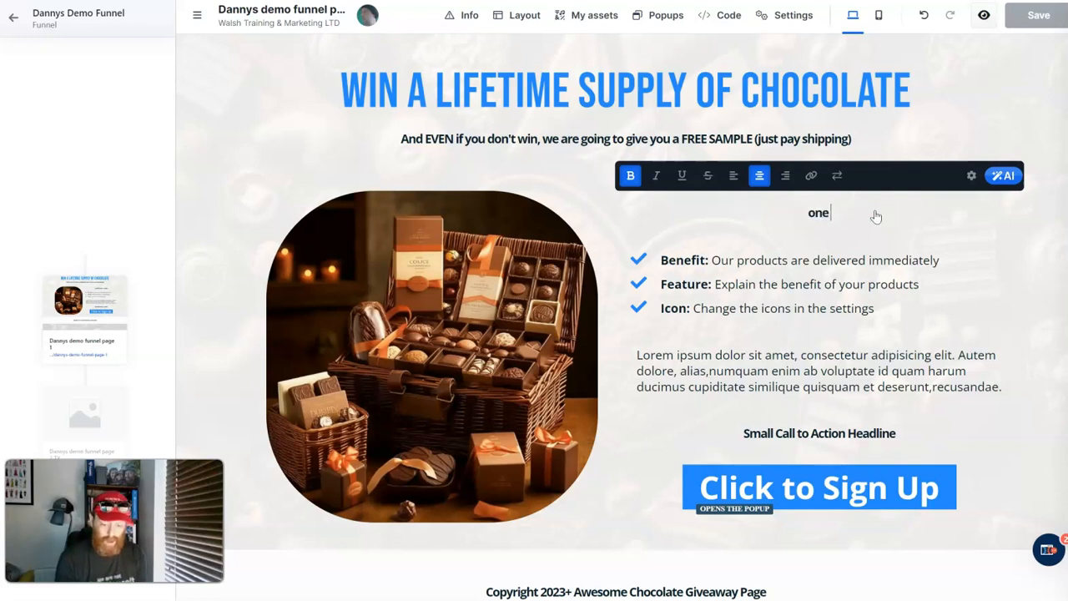
text( lucky winner will win)
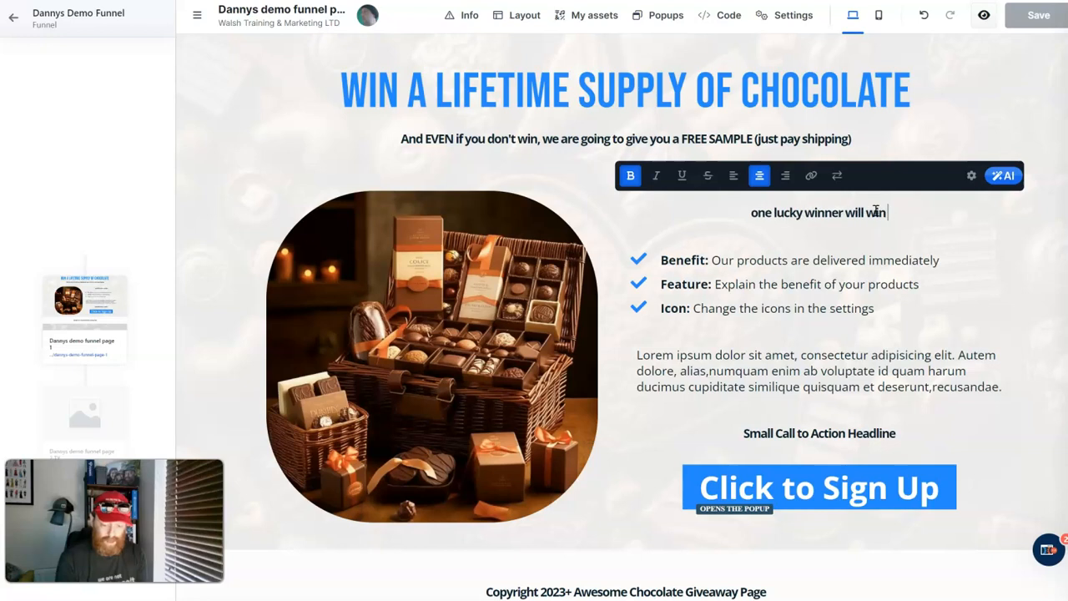
text( this hamper full of ch)
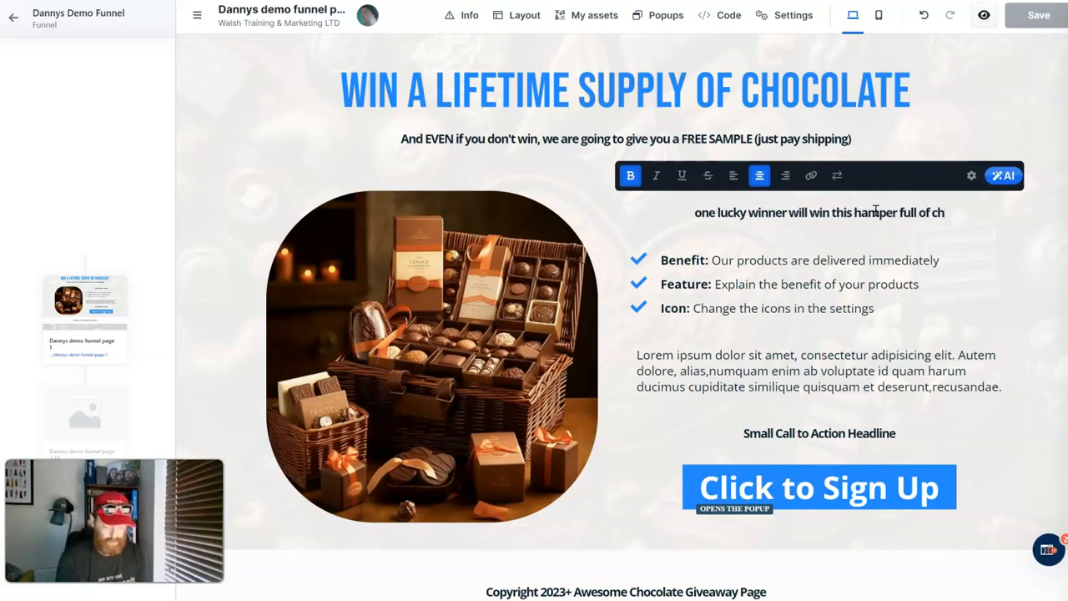
text(ocolate!)
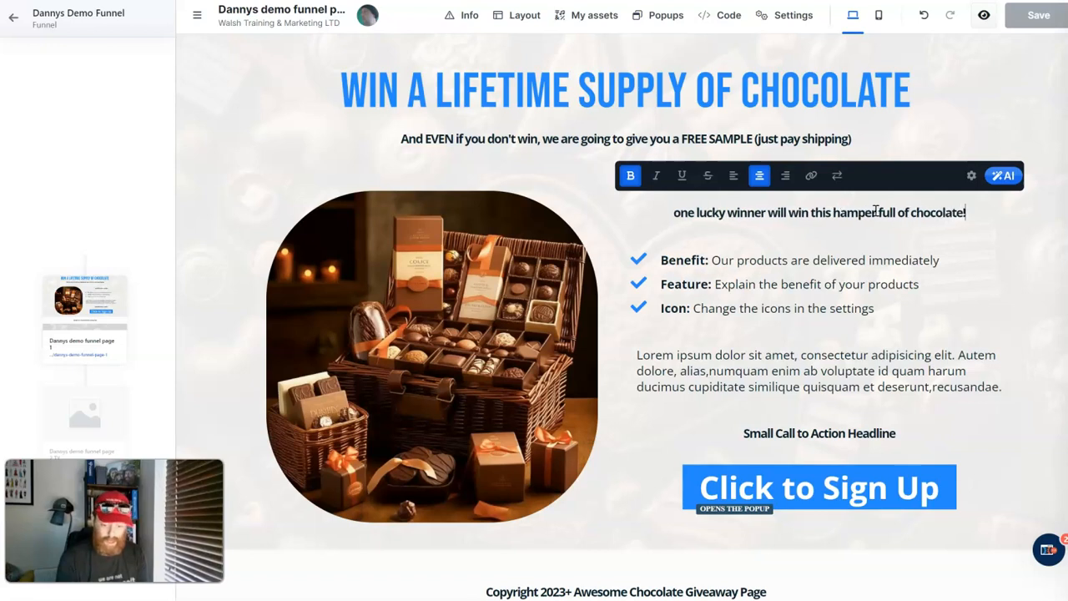
Step: Replace the lorem ipsum paragraph with "Even if you don't win, you are also going to get a free sample"
click(883, 306)
drag(878, 308, 730, 258)
click(818, 358)
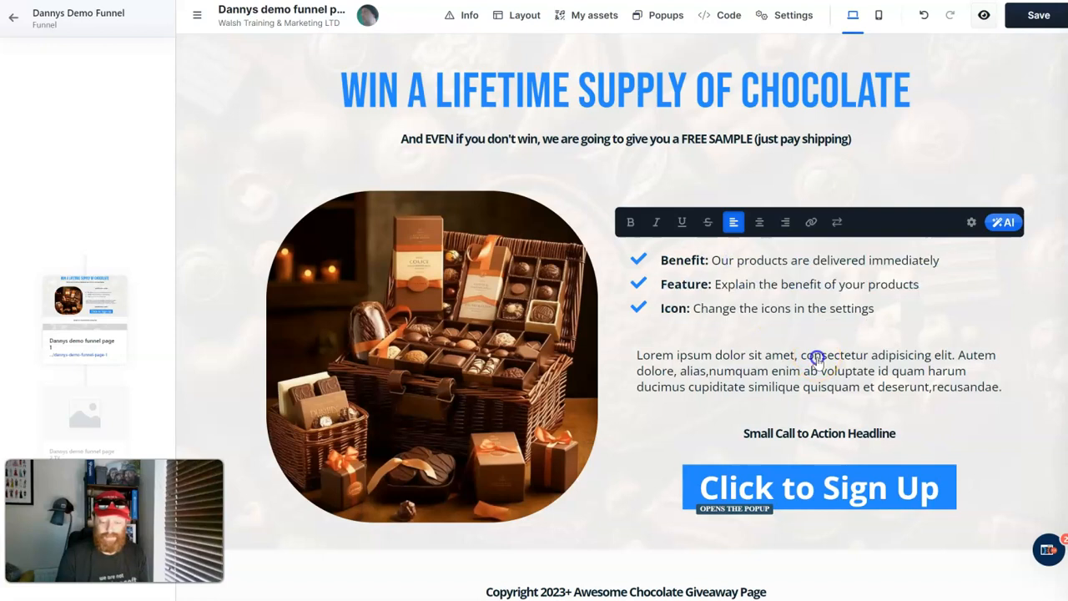
triple_click(932, 387)
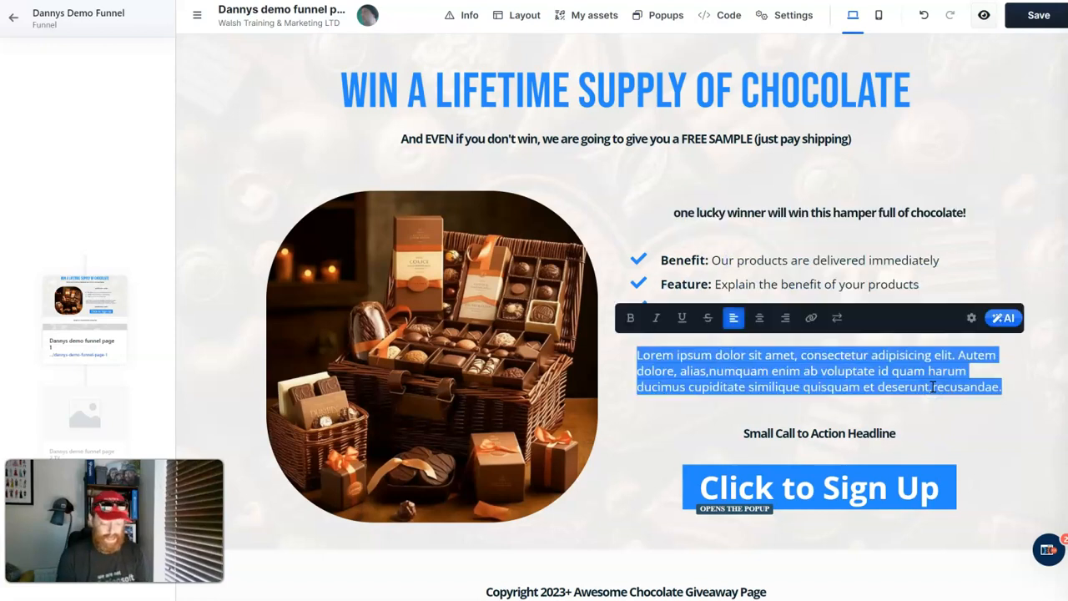
text(Eve)
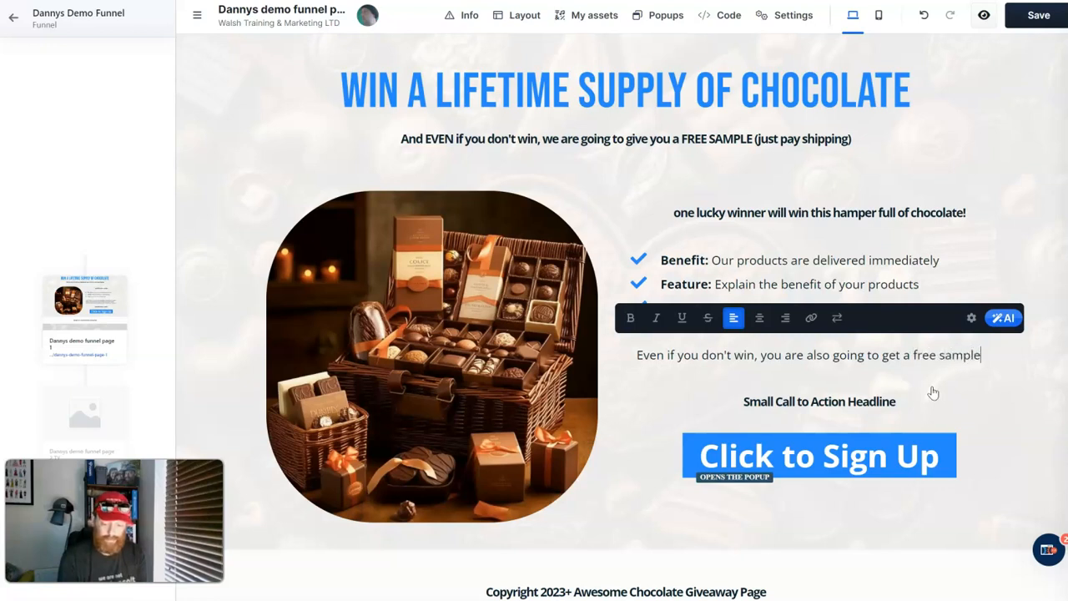
Step: Continue the paragraph with "if you can cover £1.67 postage and packing - your sample choice can be selected on the next page!!"
text(f you can cover £1.67 postage and packing - your sample choice)
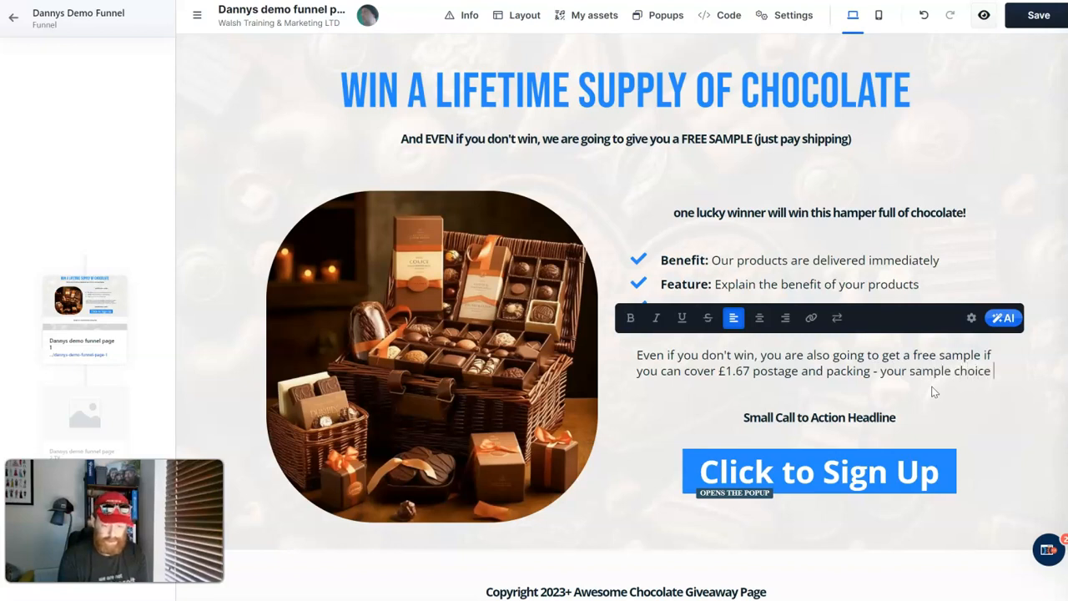
text(can be selected on the next page!!)
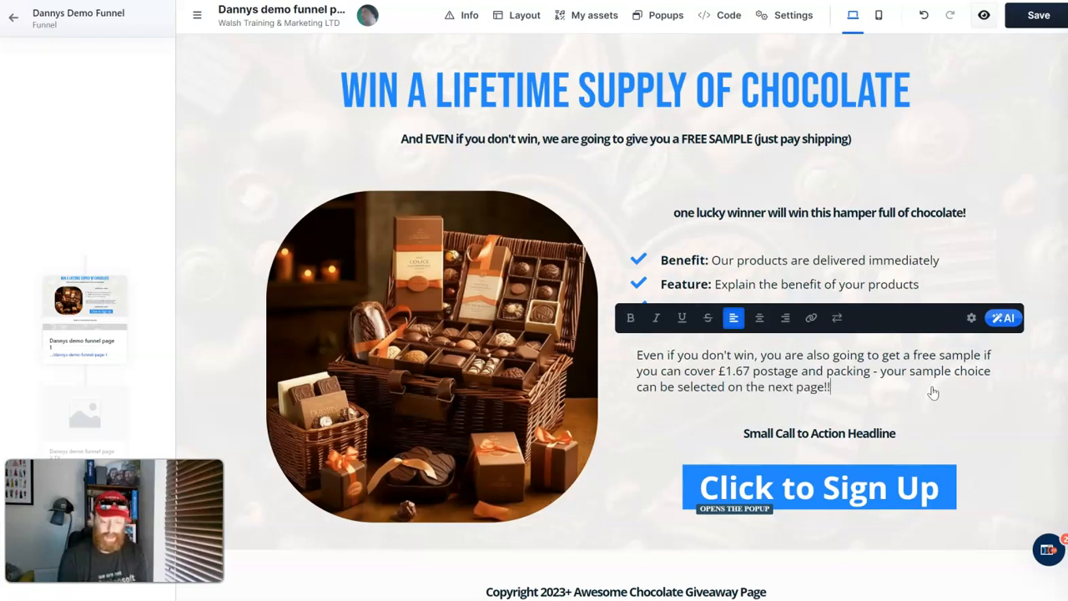
Step: Reword the lower headline as "Chocolate Hamper May Be Slightly Different To The Image (depending on stock / season) - Press The Button Below To Sign Up!"
click(853, 434)
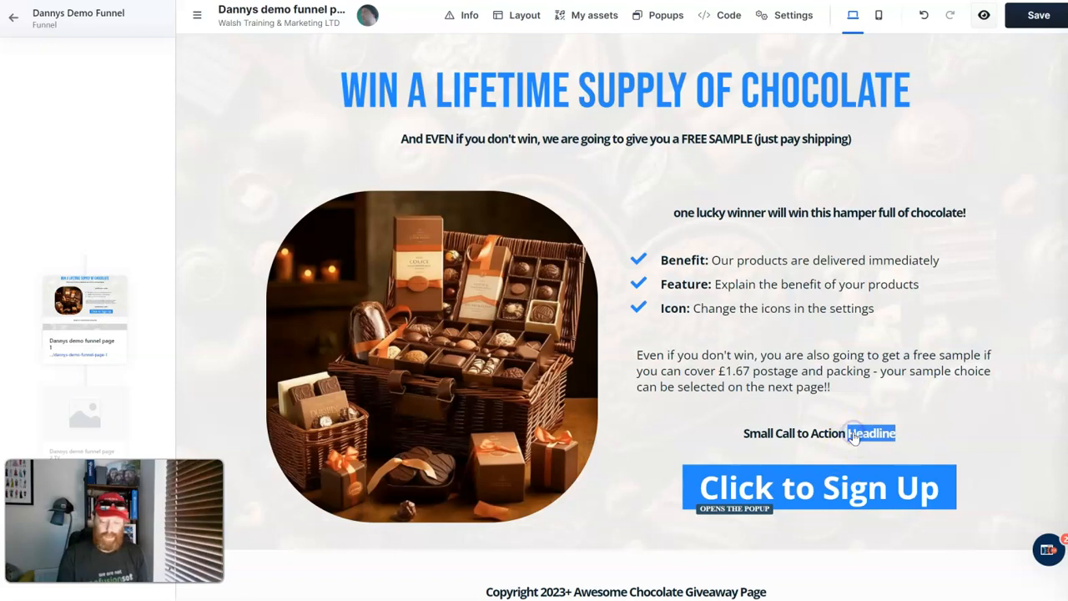
click(808, 434)
triple_click(799, 433)
text(Chocolate Hamper May Be Slight)
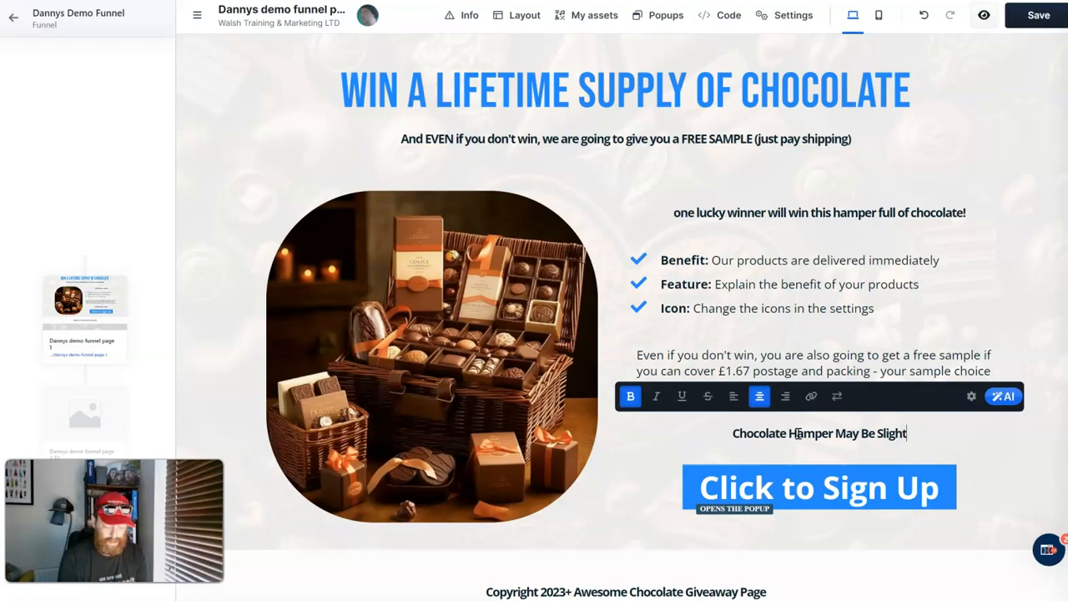
text(ly Different )
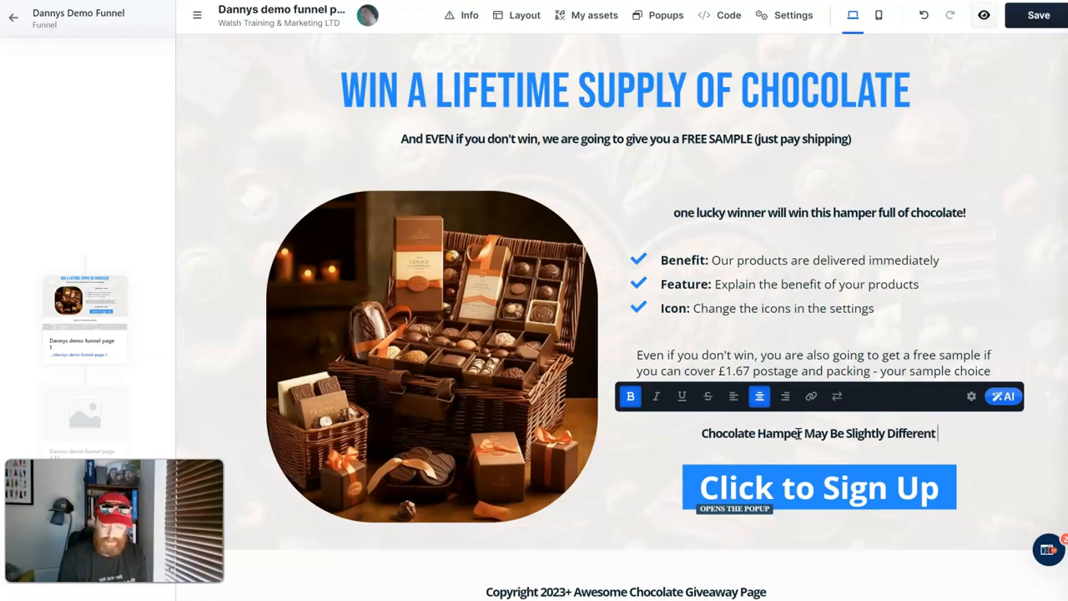
text(Do The Image ()
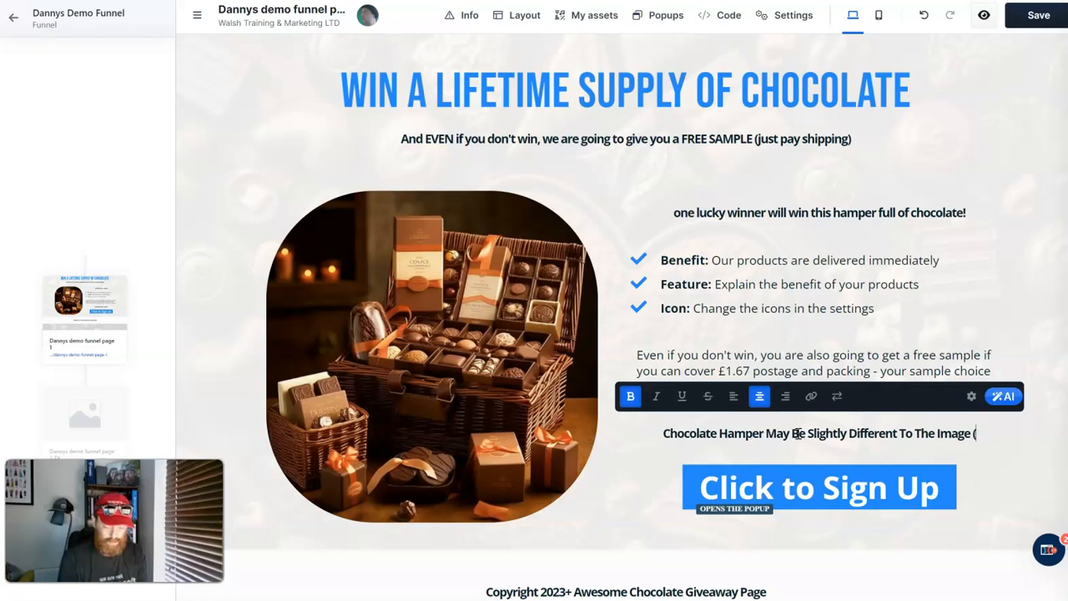
text(depending ON)
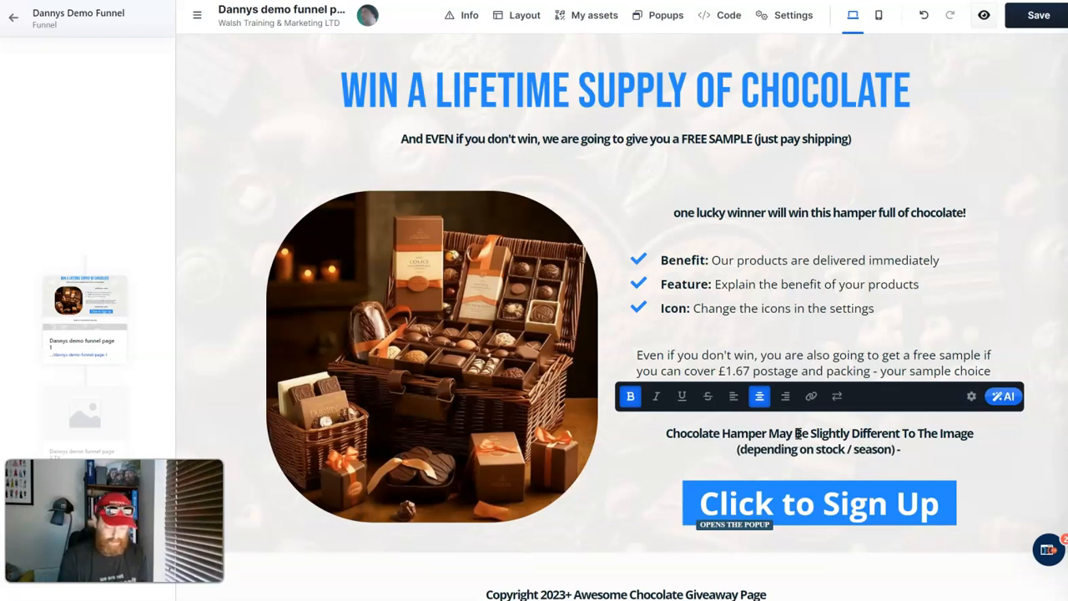
text(Button Below To Sign Up!)
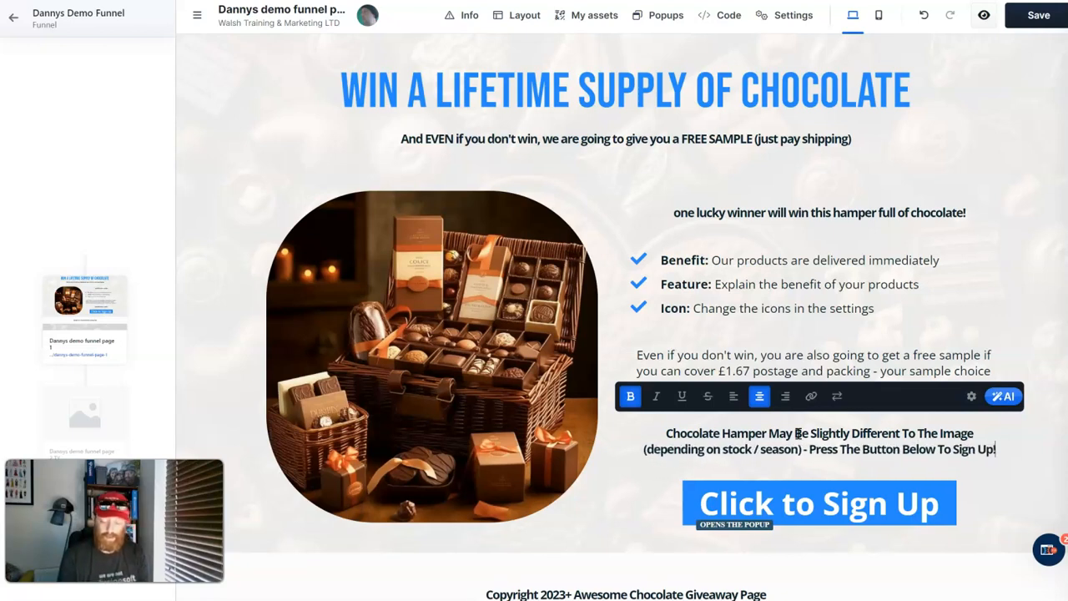
click(684, 167)
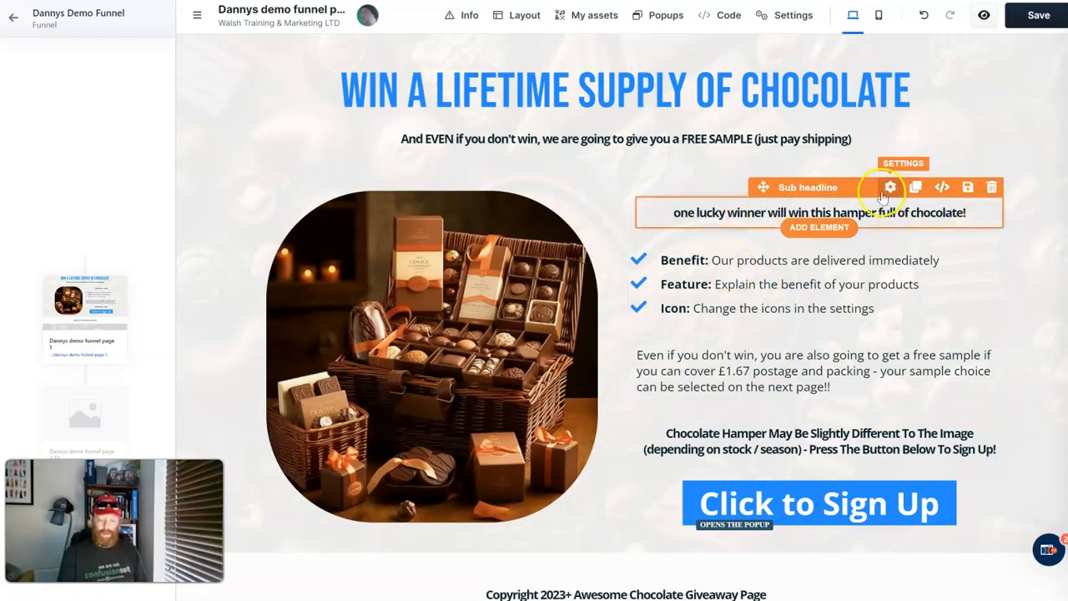
Step: Set the typography style of the "one lucky winner" sub headline to L
click(895, 189)
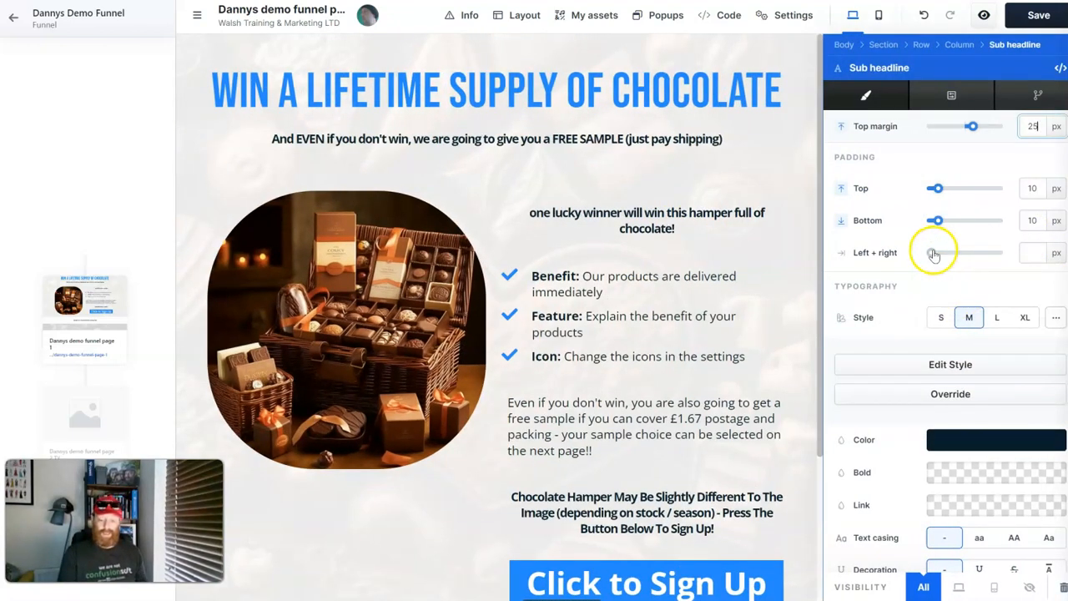
scroll(993, 438, down, 2)
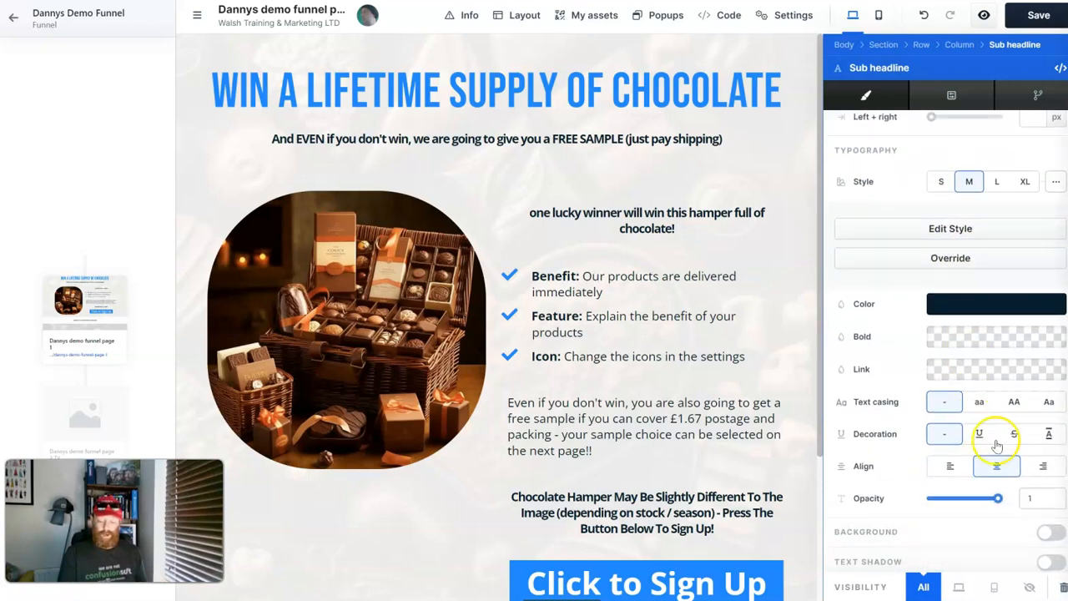
click(997, 181)
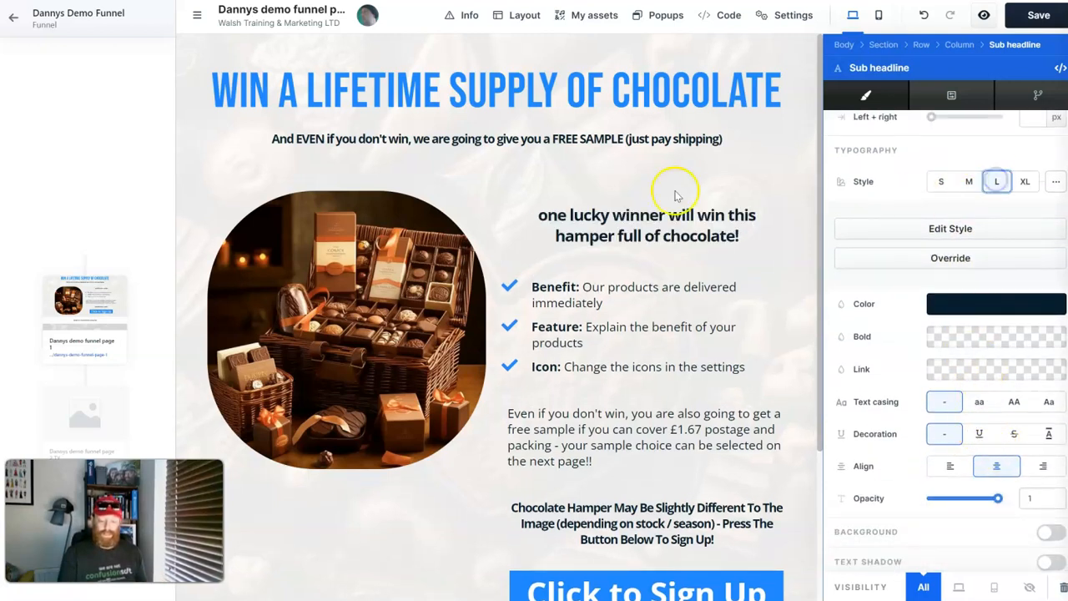
click(714, 177)
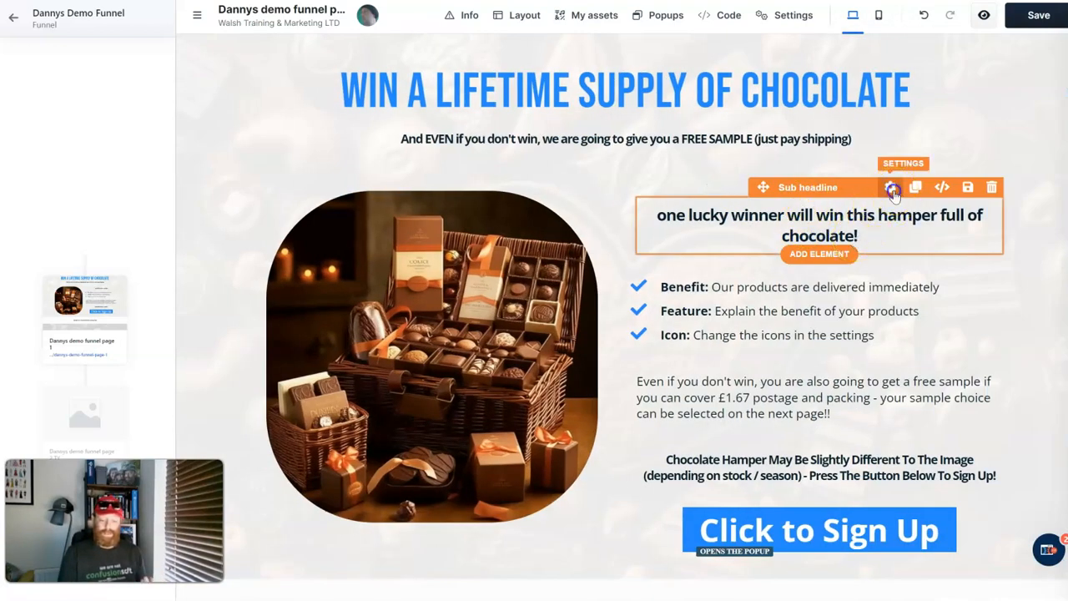
Step: Set the typography style of the sub headline above the bullet list to XL
click(892, 189)
click(1026, 318)
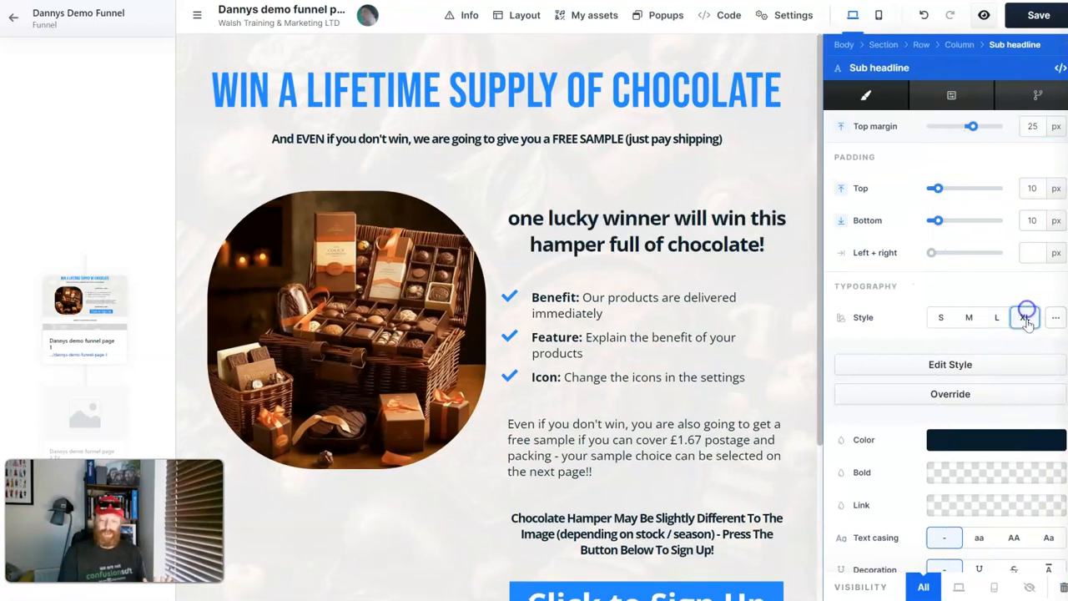
click(597, 185)
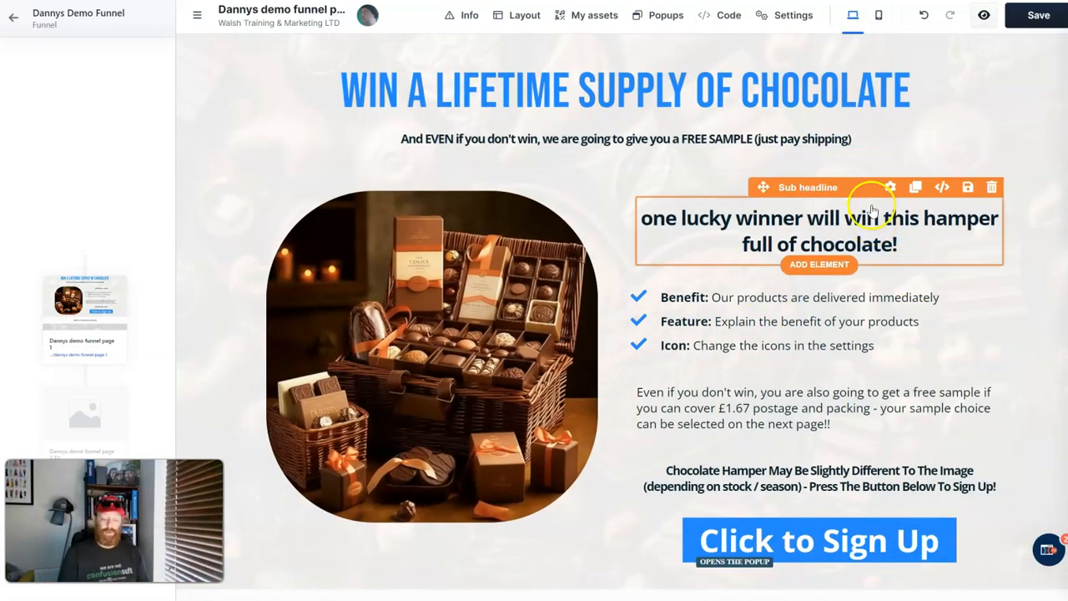
Step: Reduce the top margin of the "one lucky winner" sub headline to move it higher in its column
click(891, 187)
mouse_move(974, 127)
mouse_down()
mouse_move(944, 127)
mouse_move(954, 125)
mouse_up()
click(589, 295)
click(465, 457)
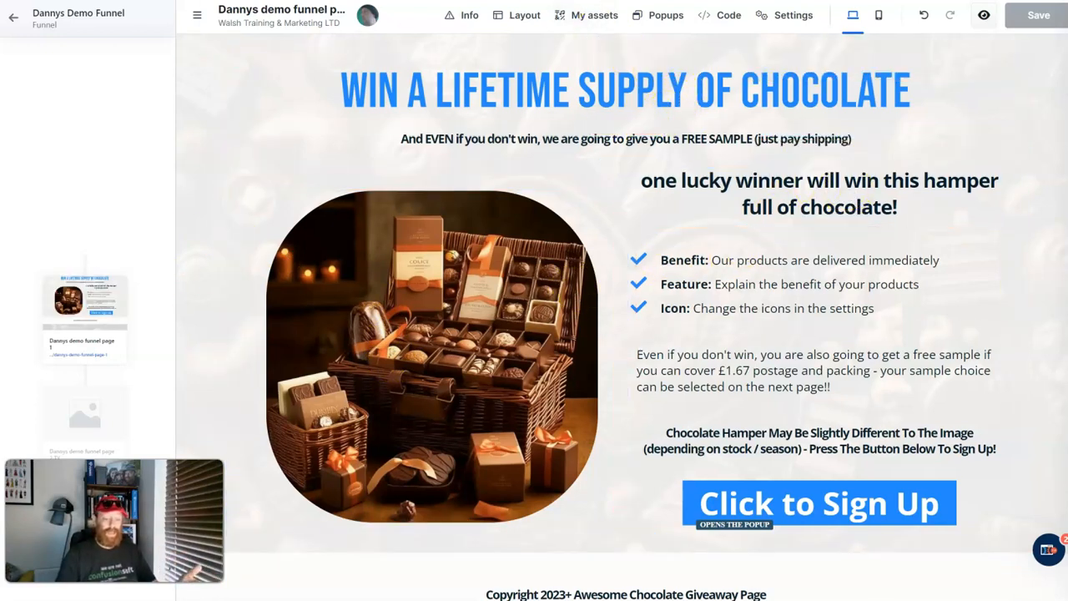
Step: Switch to ChatGPT and ask it to "write a compelling description for a free chocolate sample and prize draw"
click(307, 0)
click(493, 548)
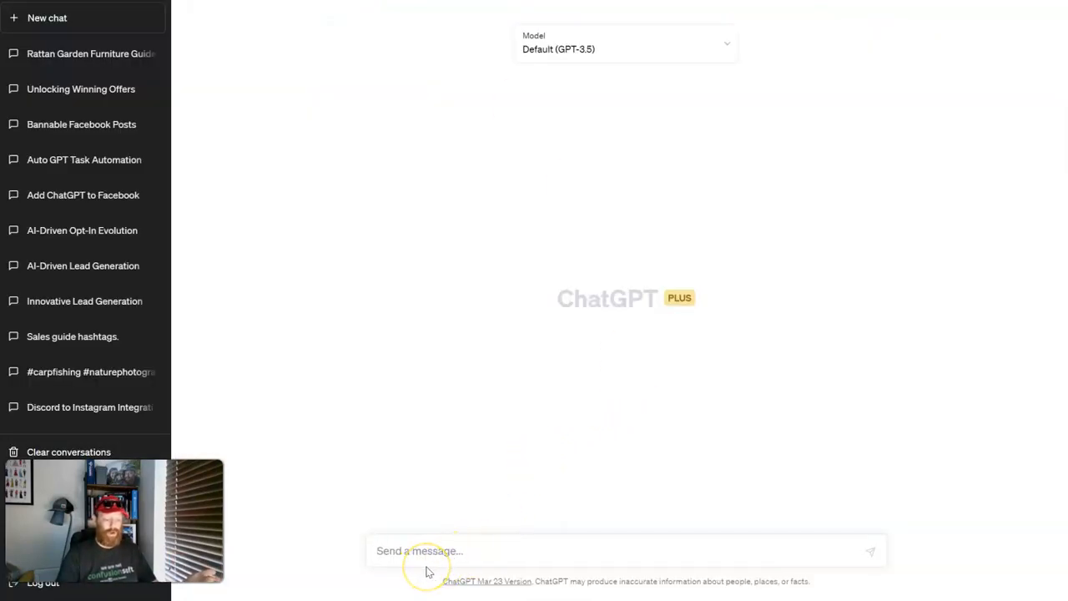
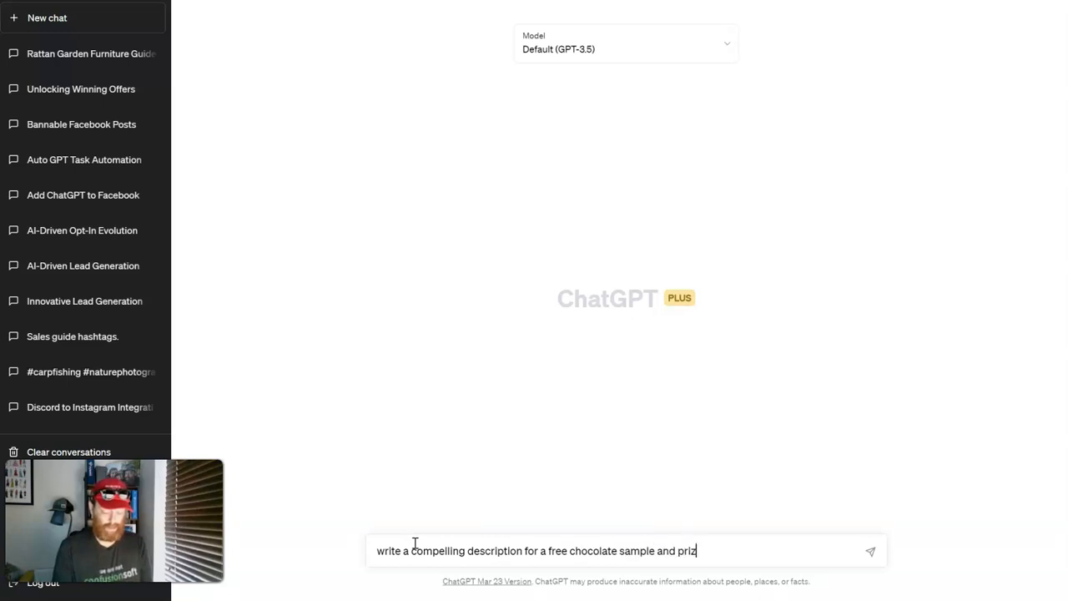
key(Return)
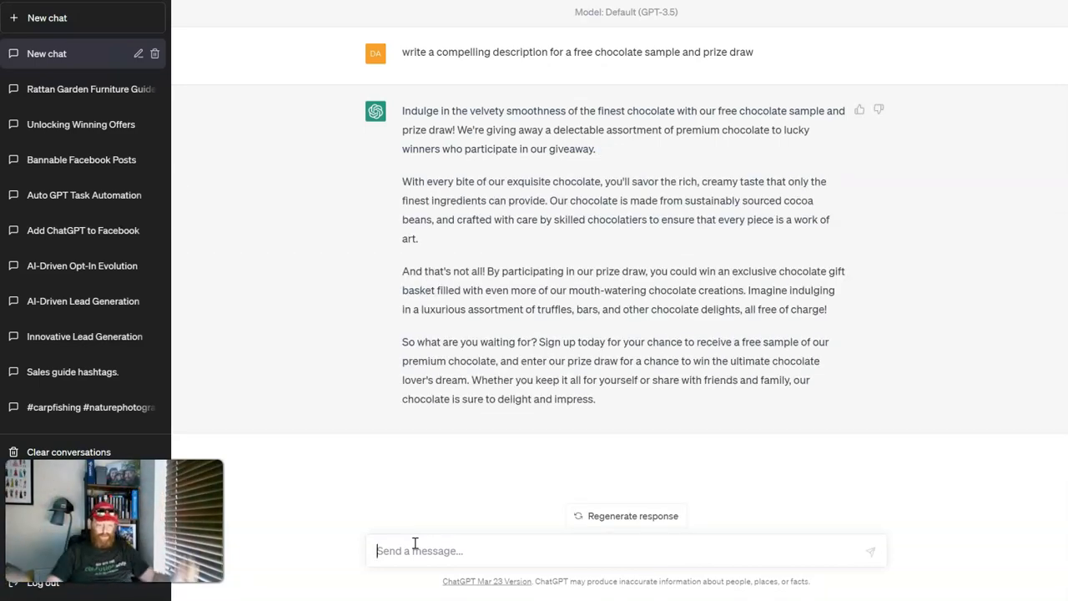
Step: Copy ChatGPT's complete chocolate giveaway description and switch back to the funnel page editor
mouse_move(402, 111)
mouse_down()
mouse_move(633, 361)
mouse_move(637, 396)
mouse_up()
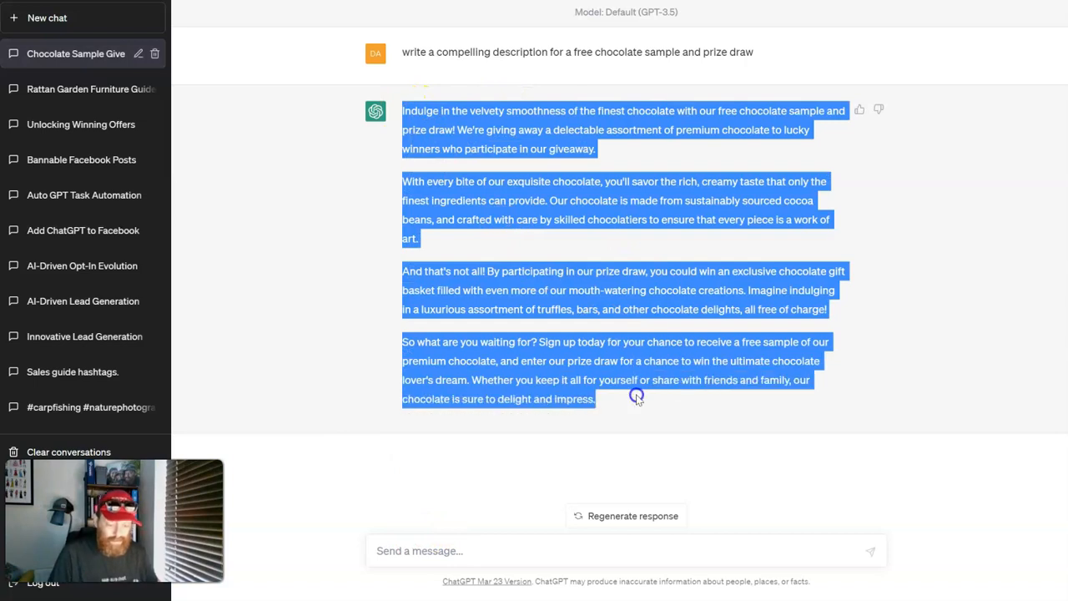
right_click(622, 306)
click(646, 315)
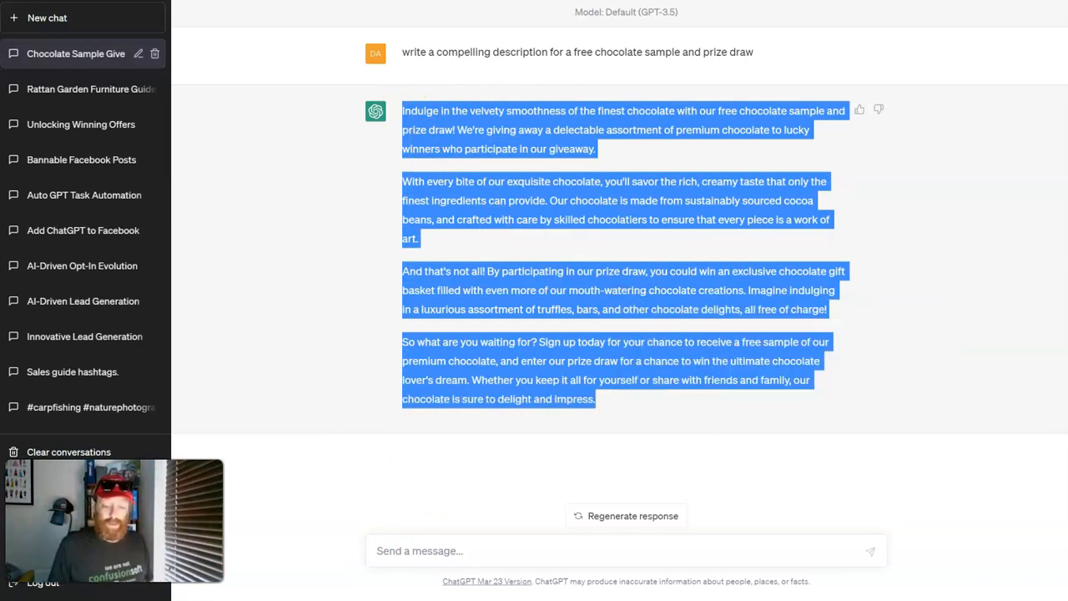
click(755, 3)
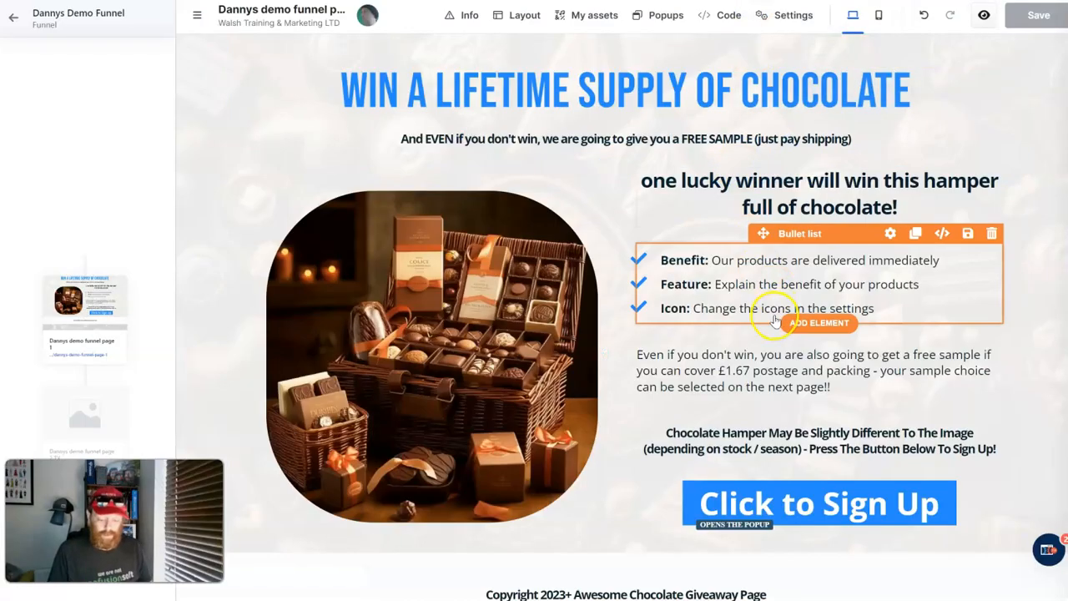
Step: Add a one-column row beneath the row holding the hamper image and the sign-up button
click(870, 388)
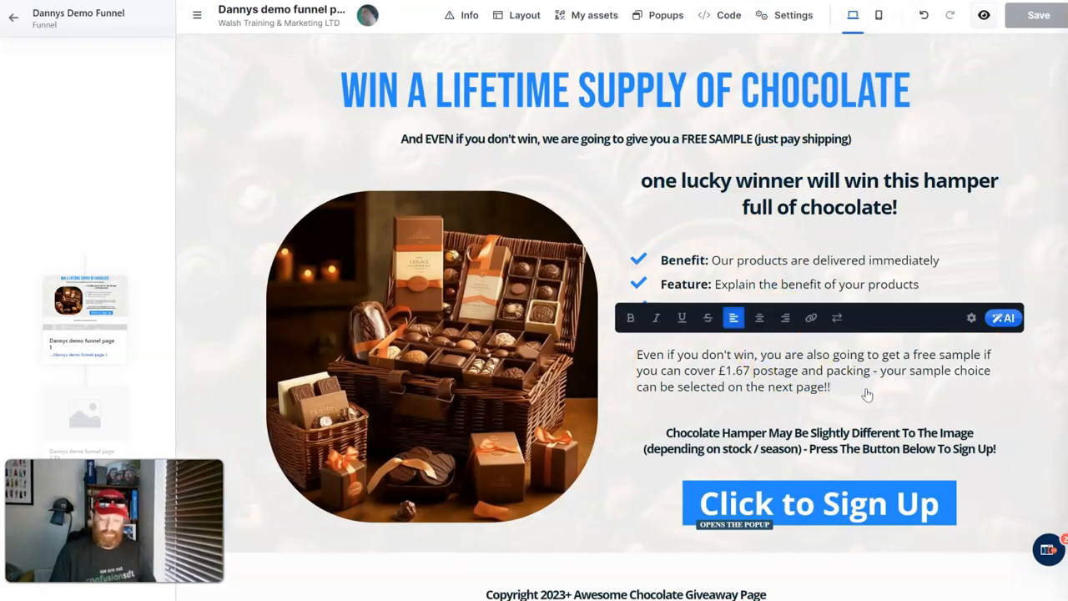
click(890, 418)
click(632, 540)
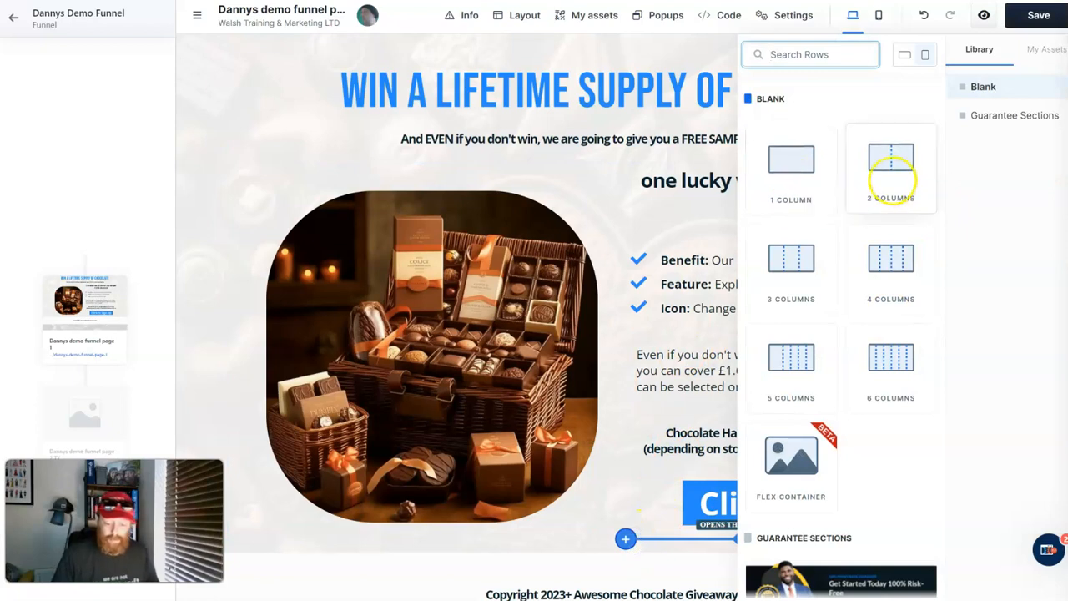
click(767, 209)
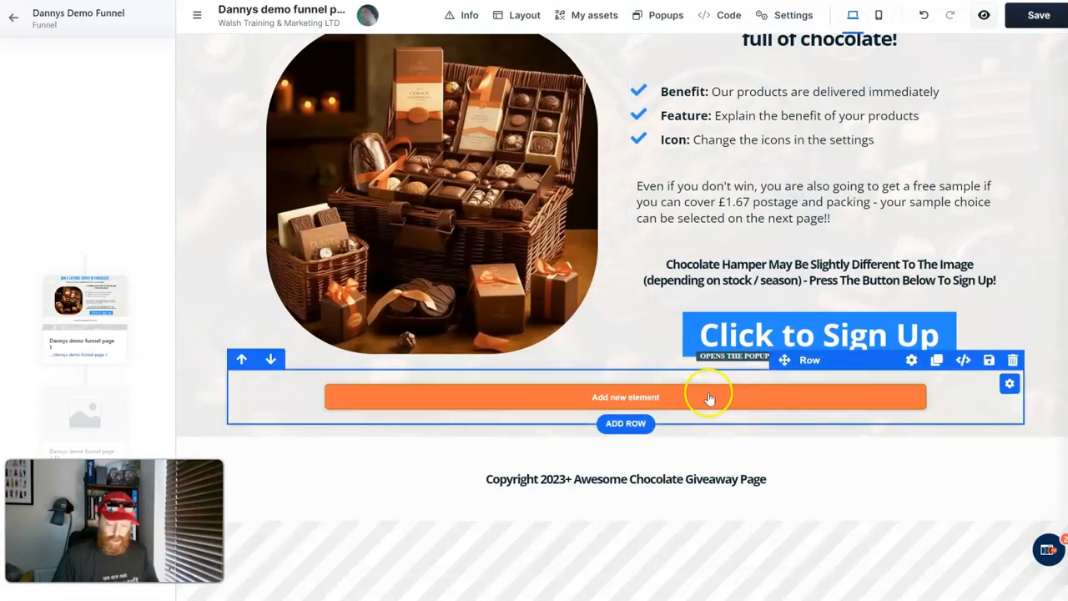
Step: Add a sub headline element to the new row and replace its placeholder text with the copied ChatGPT description
click(709, 399)
click(890, 162)
double_click(675, 399)
key(ctrl+a)
double_click(660, 398)
click(660, 398)
triple_click(680, 398)
key(ctrl+v)
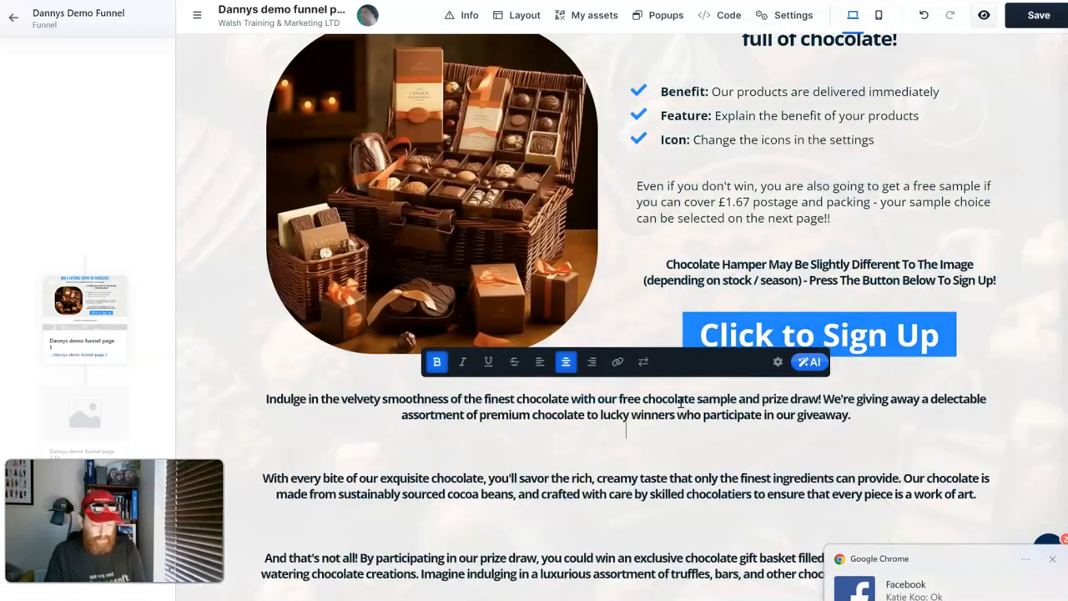
Step: Delete the surplus blank lines between the first three paragraphs of the pasted description
click(650, 442)
key(BackSpace)
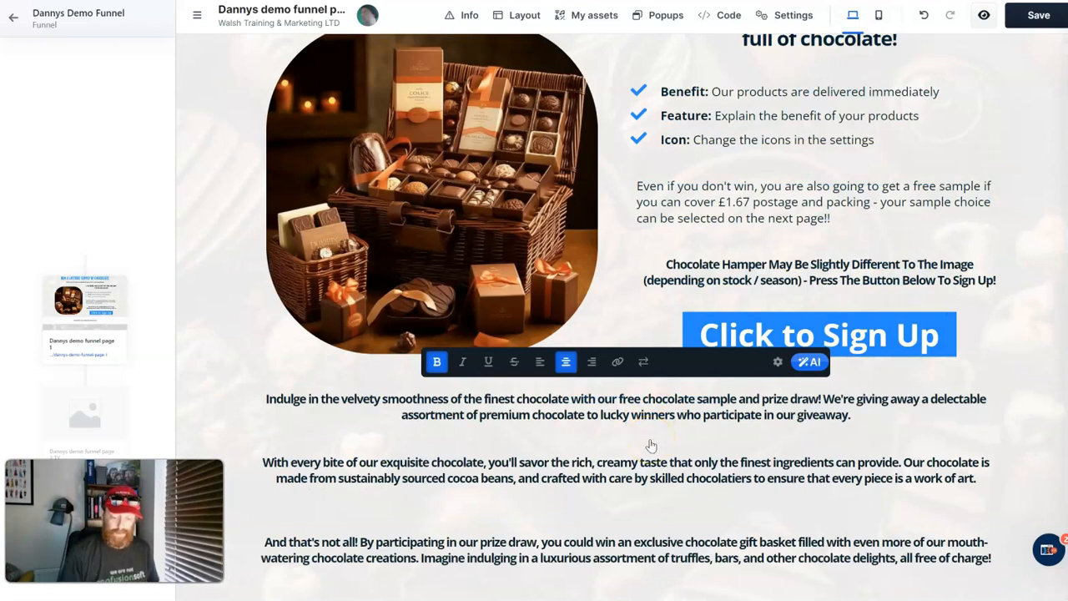
key(Delete)
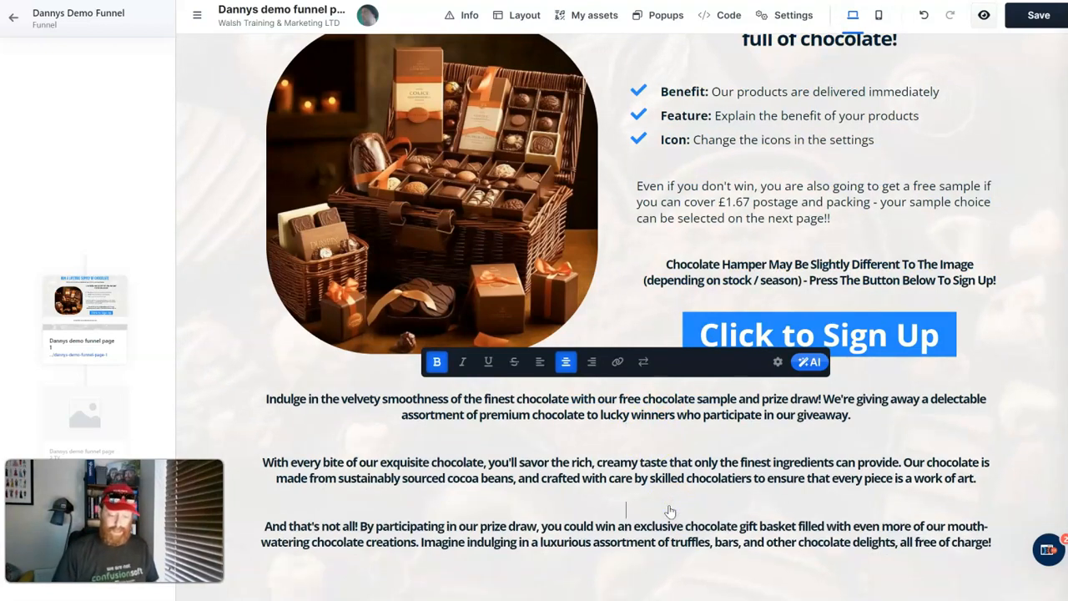
Step: Remove bold from the entire description and delete the extra blank lines before the "So what are you waiting for?" paragraph
key(ctrl+a)
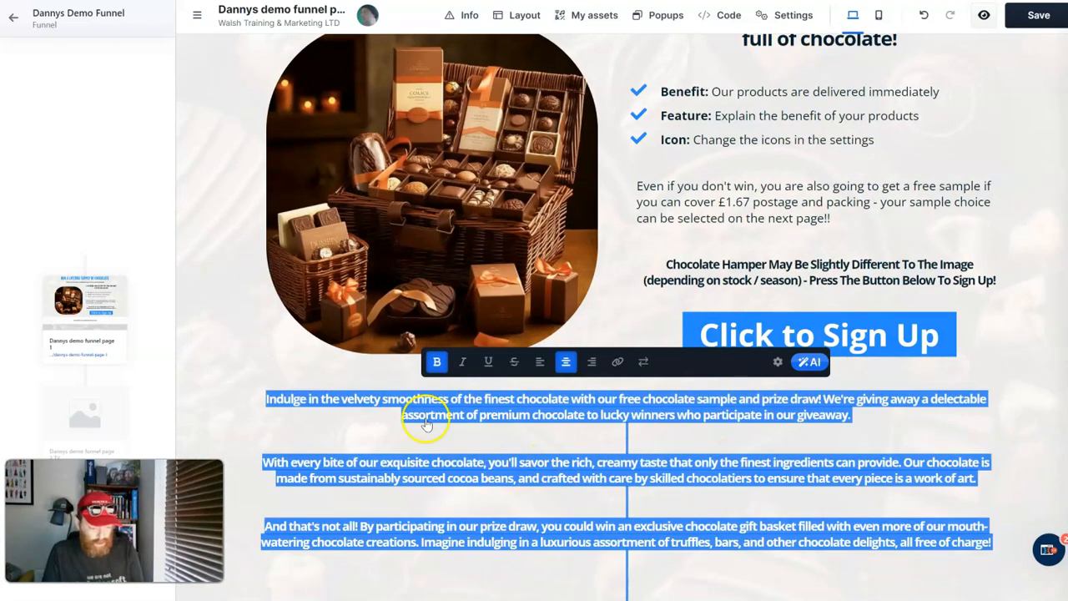
click(437, 361)
scroll(678, 498, down, 2)
scroll(672, 484, down, 1)
click(636, 385)
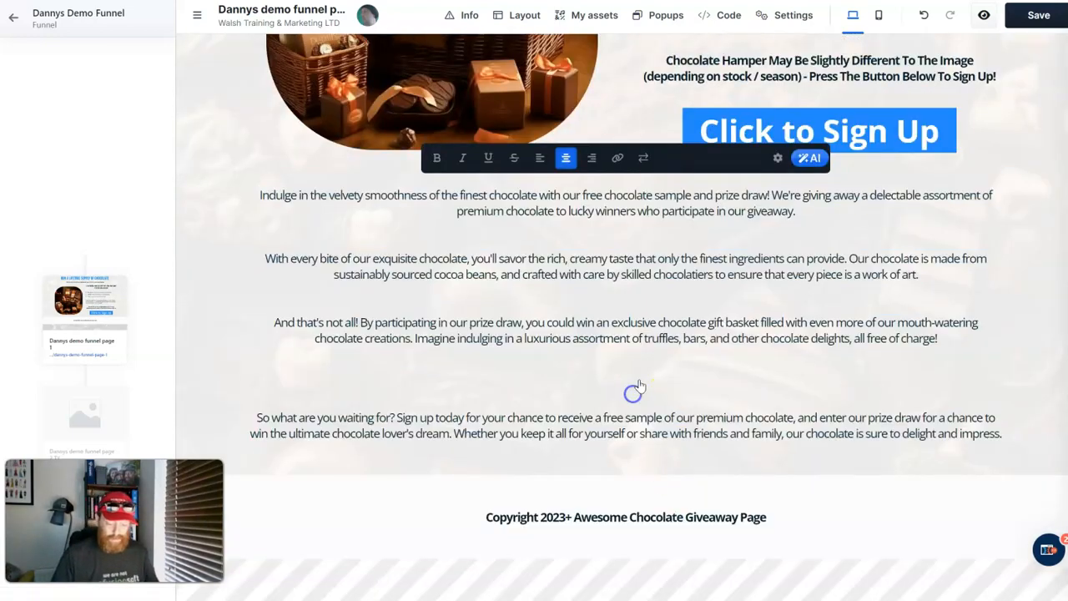
key(Delete)
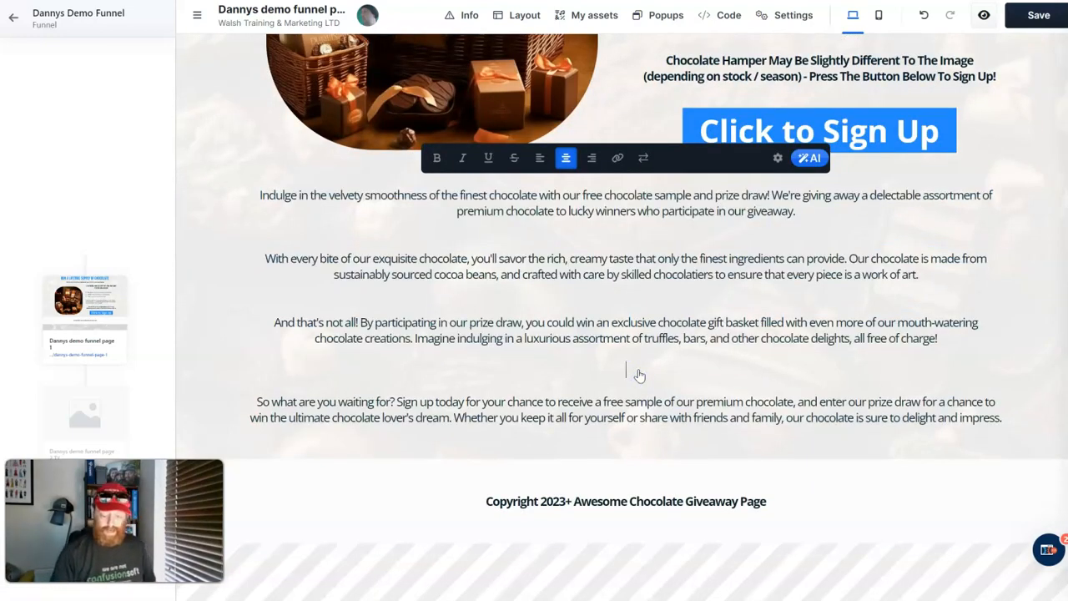
key(Delete)
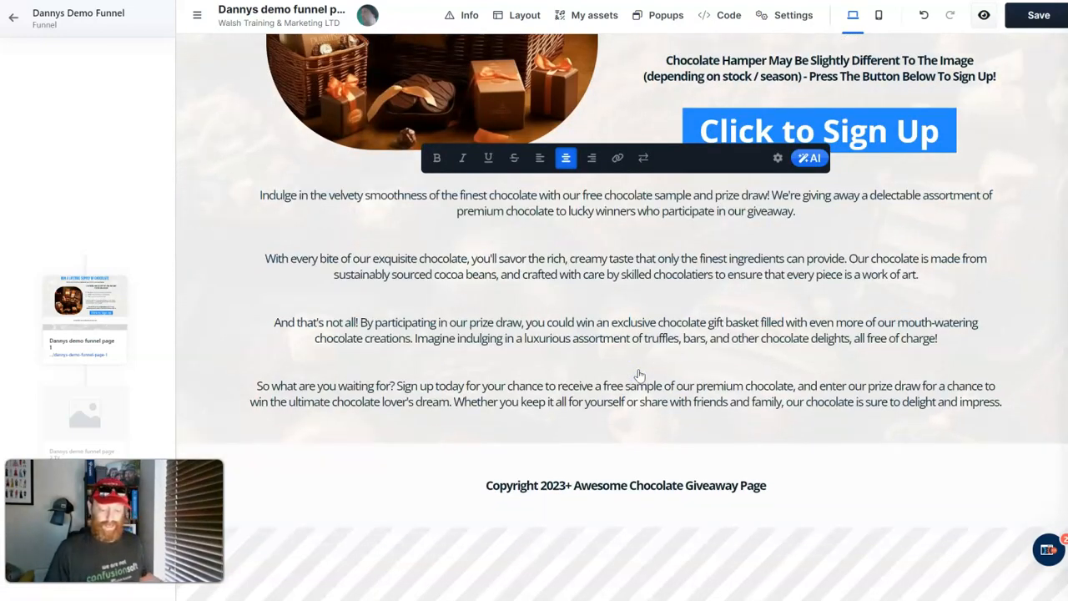
Step: Left-align all paragraphs of the chocolate giveaway description
click(821, 525)
scroll(726, 426, up, 2)
scroll(727, 426, up, 1)
click(599, 451)
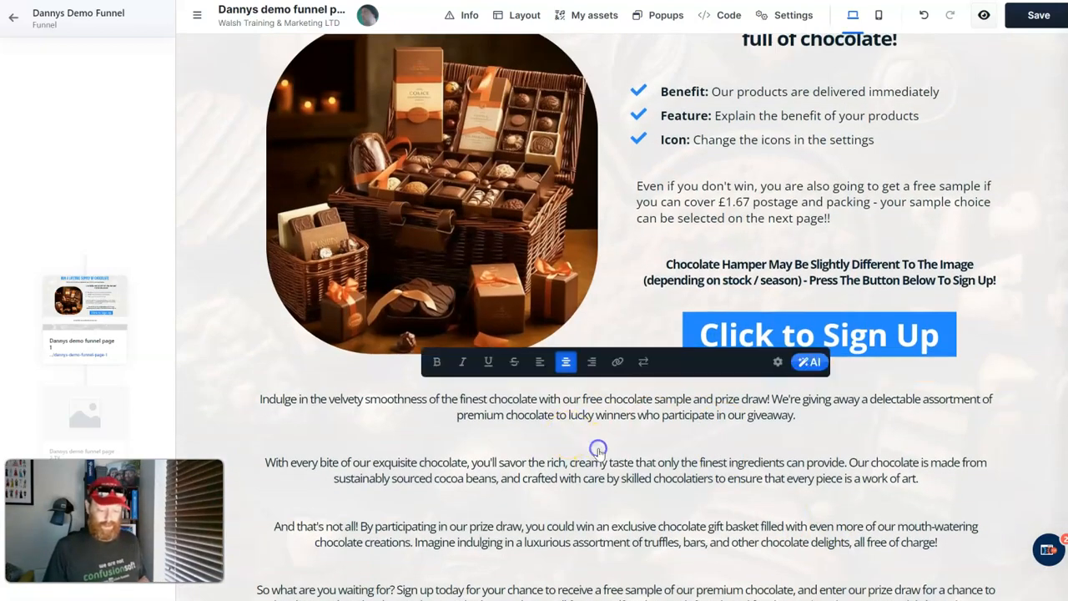
key(ctrl+a)
click(541, 361)
click(514, 417)
click(992, 342)
Step: Start a new paragraph at "We're giving away" and reduce the gaps between all description paragraphs to a single blank line
scroll(596, 415, down, 2)
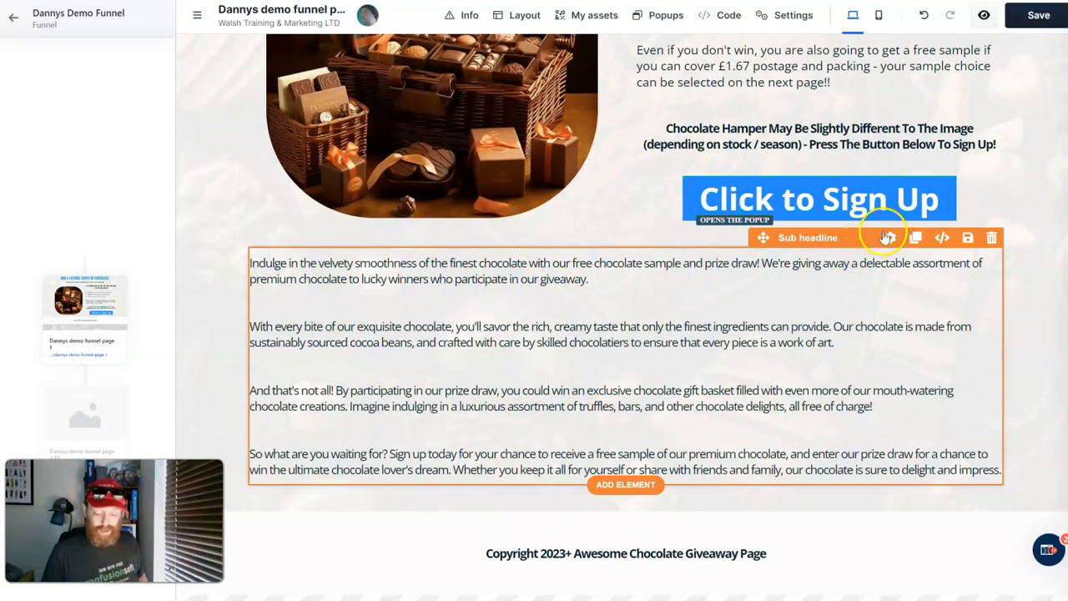
click(769, 265)
key(Return)
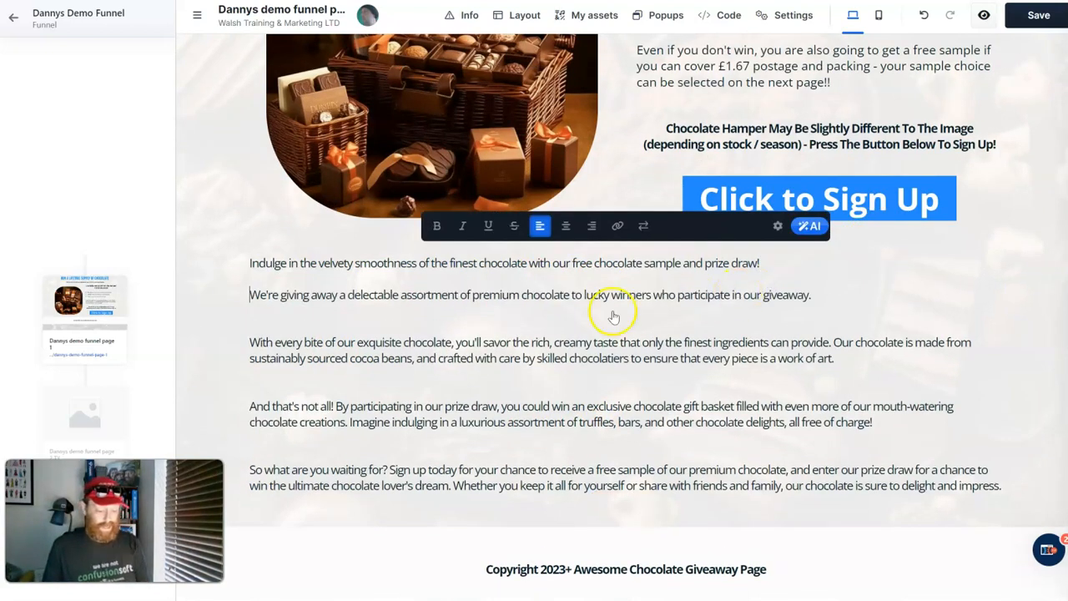
click(405, 299)
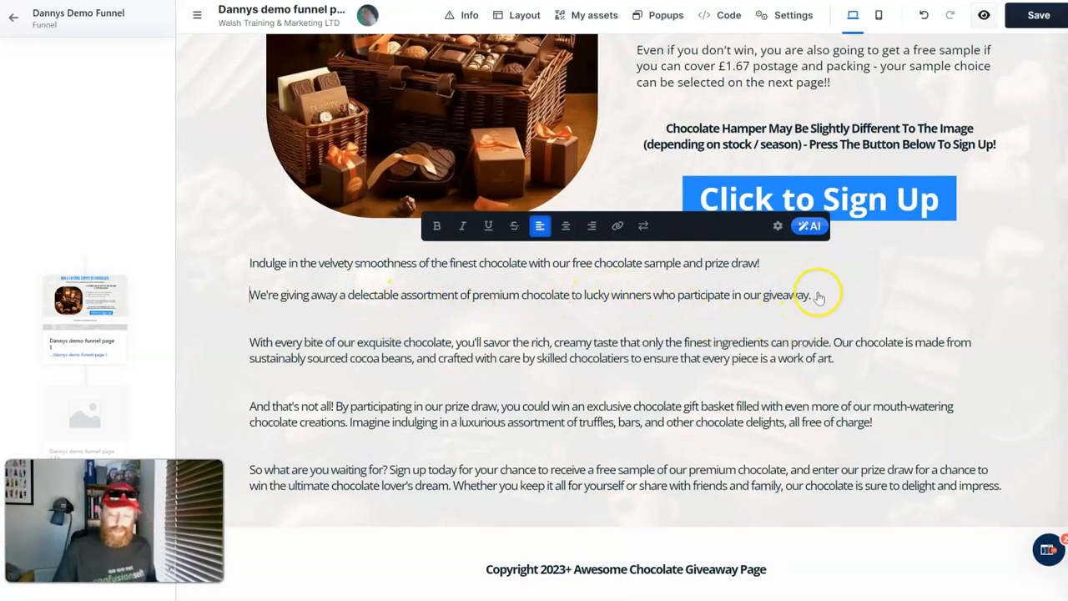
click(783, 298)
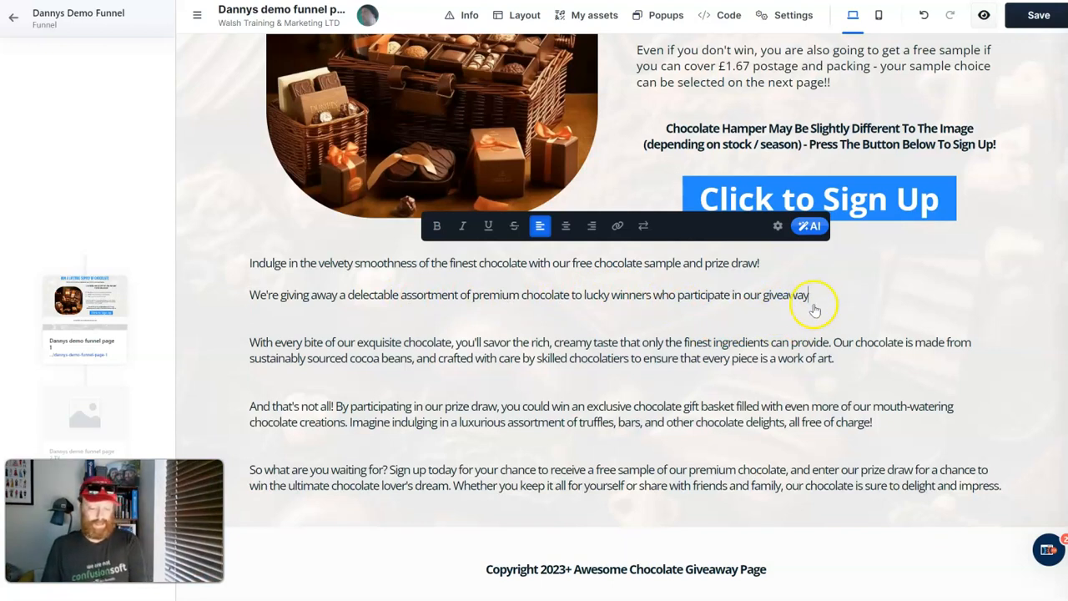
key(Delete)
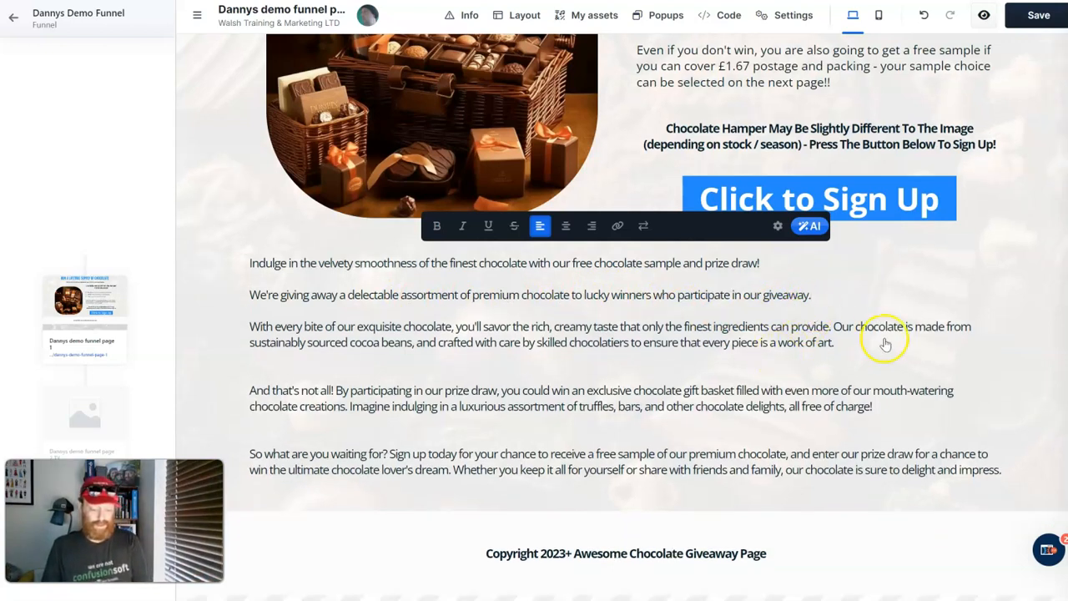
key(Delete)
click(855, 398)
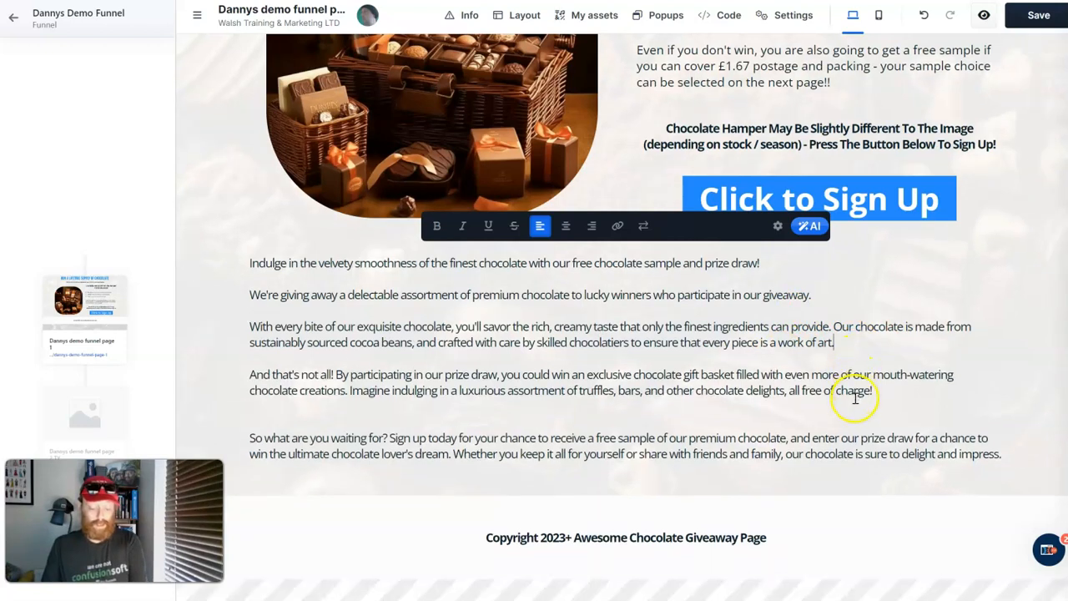
key(Delete)
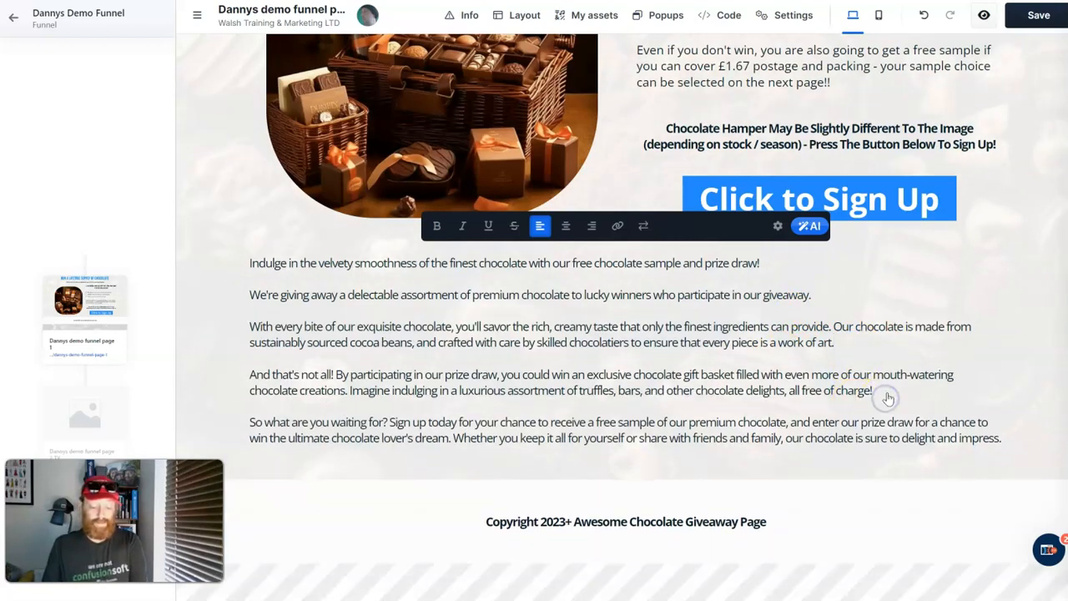
click(857, 507)
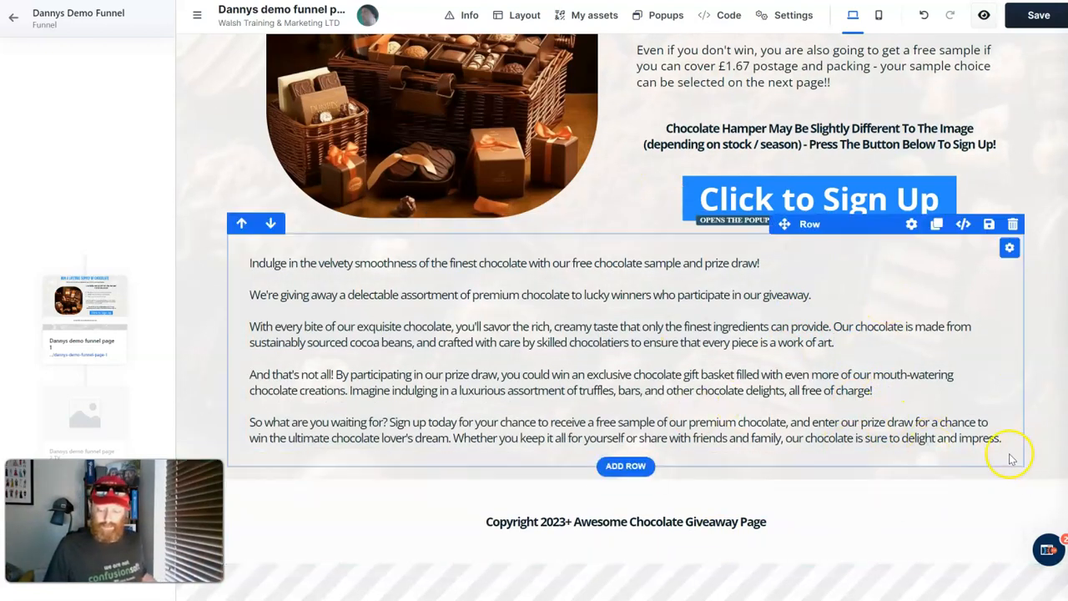
Step: Turn on the background of the copyright footer section and set its colour to ffffff with 59% alpha
click(963, 469)
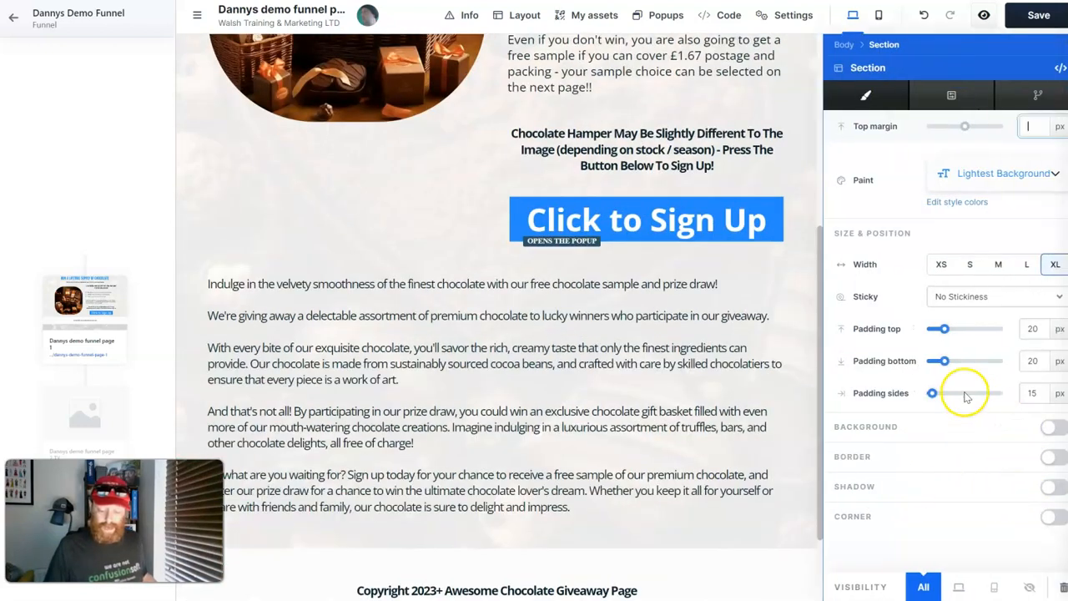
click(1053, 429)
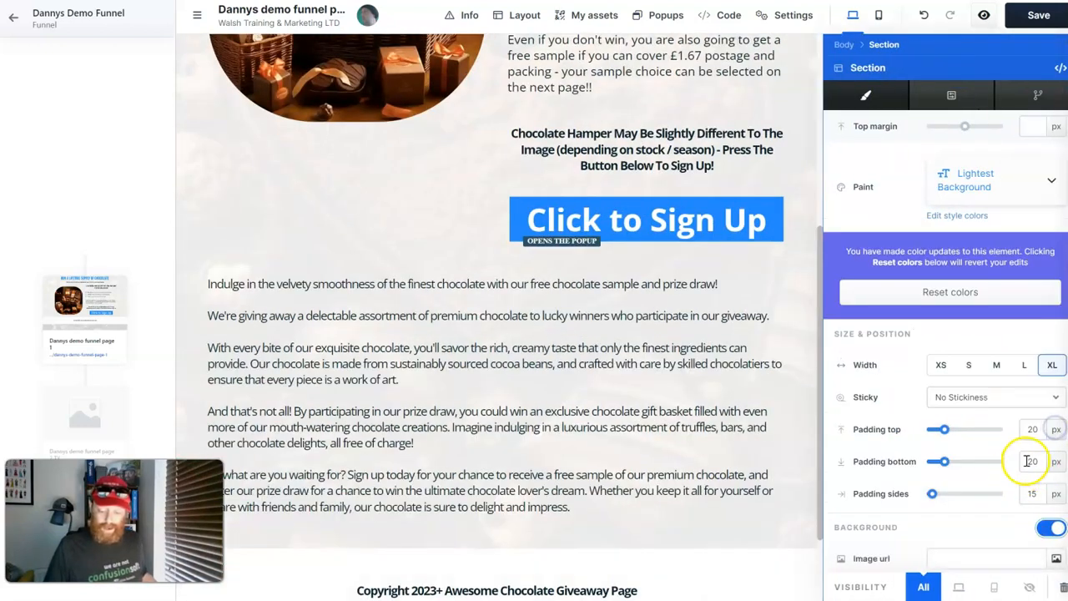
scroll(997, 476, down, 3)
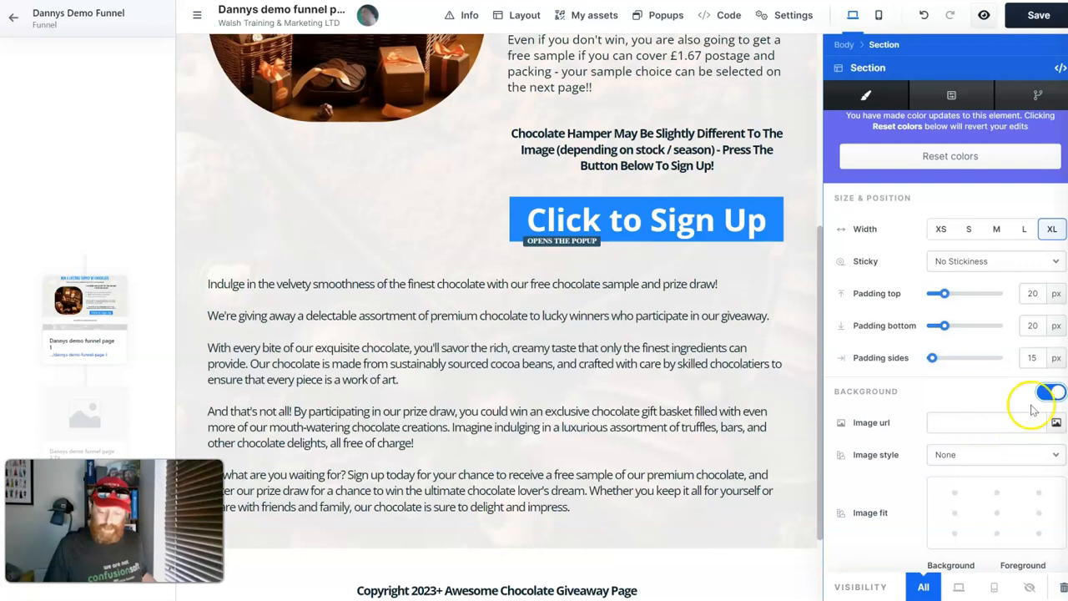
scroll(960, 333, down, 1)
scroll(944, 321, down, 2)
click(960, 435)
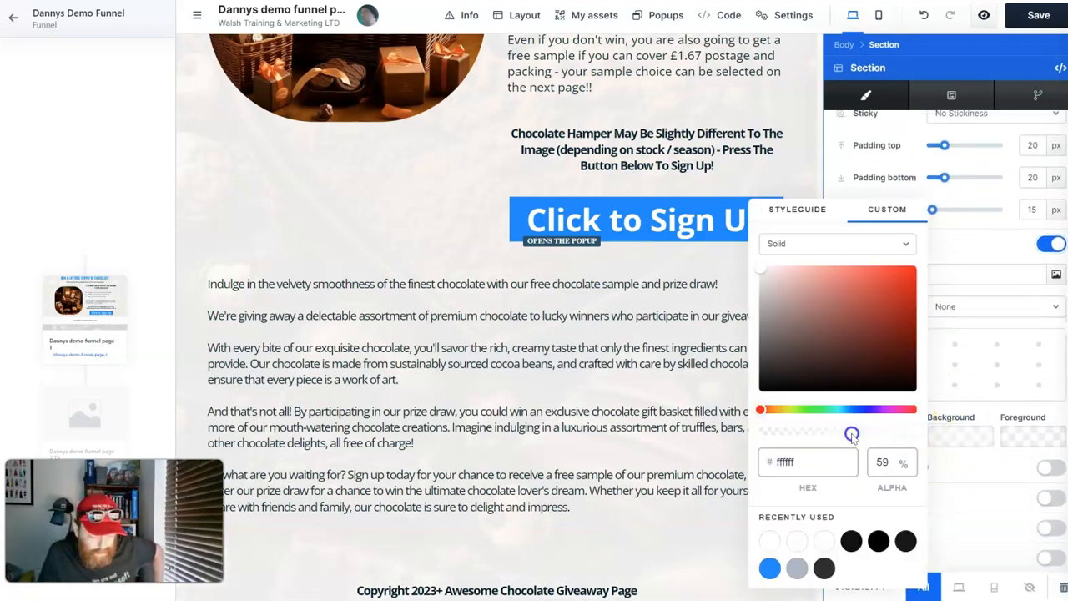
click(507, 523)
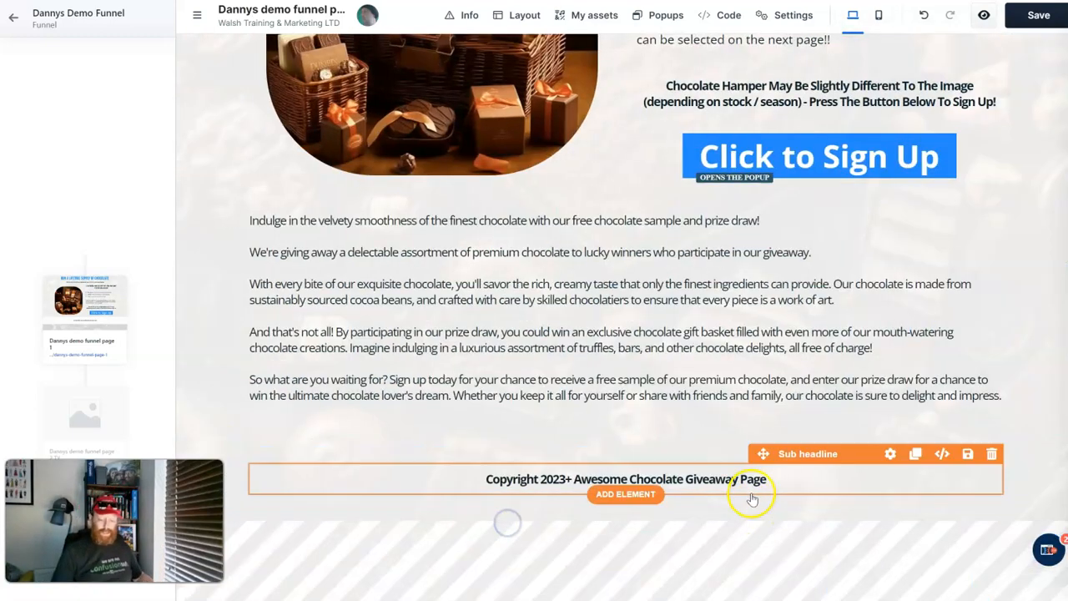
Step: Preview the giveaway page and review its layout and copy from the main headline to the copyright line
scroll(754, 499, up, 2)
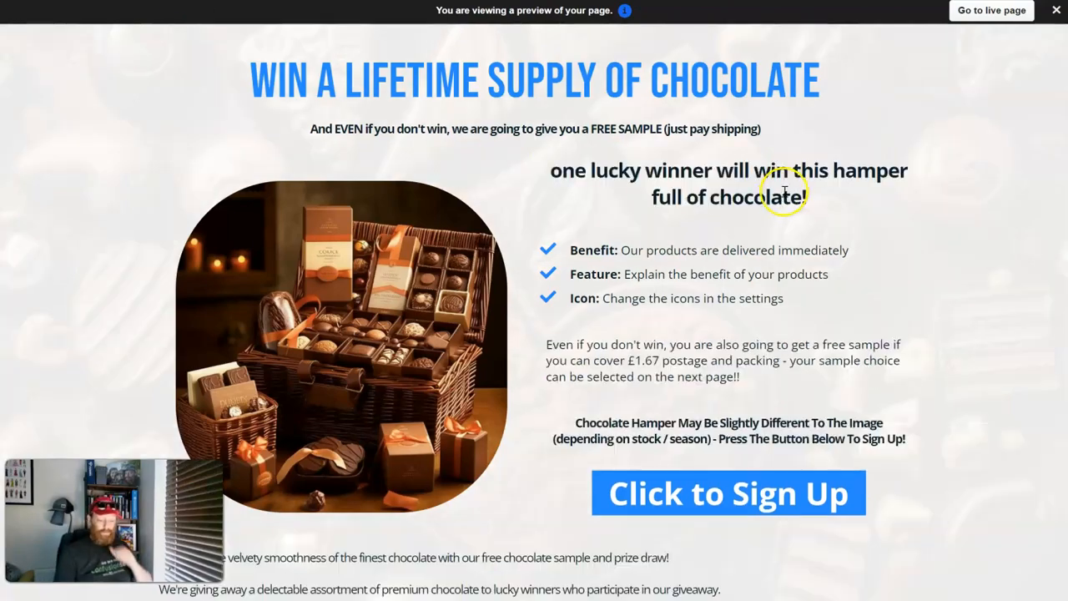
scroll(810, 257, down, 3)
scroll(803, 264, up, 3)
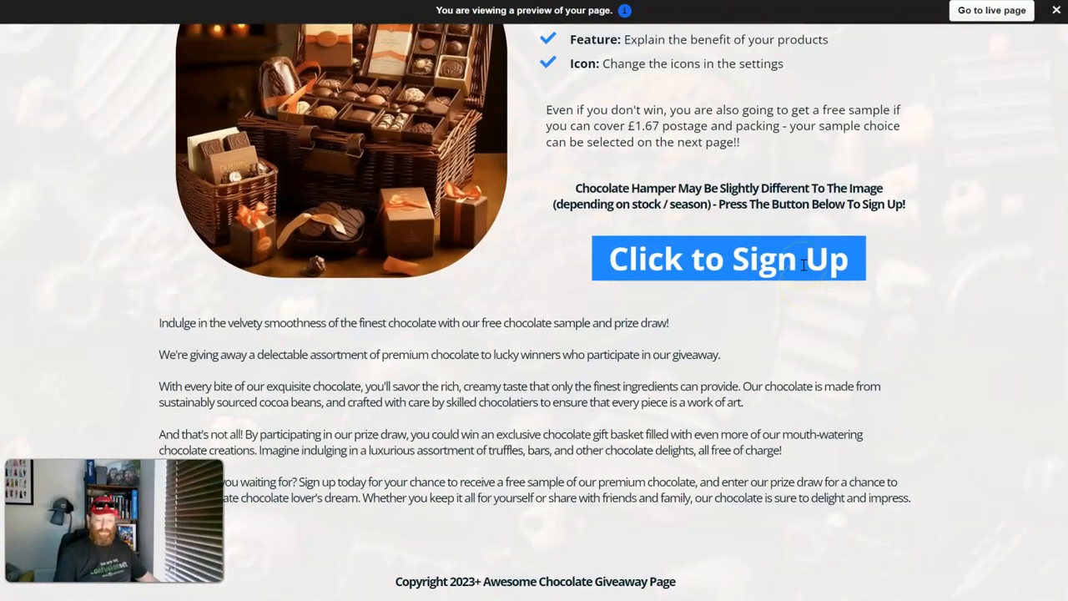
scroll(804, 264, down, 2)
scroll(803, 263, up, 3)
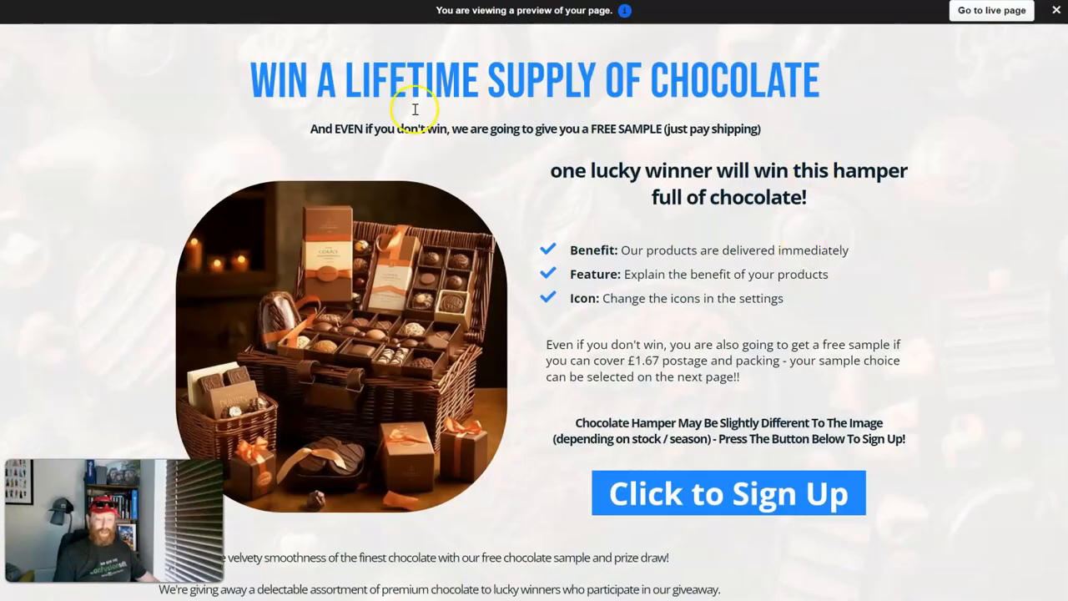
scroll(840, 387, down, 3)
scroll(839, 389, up, 3)
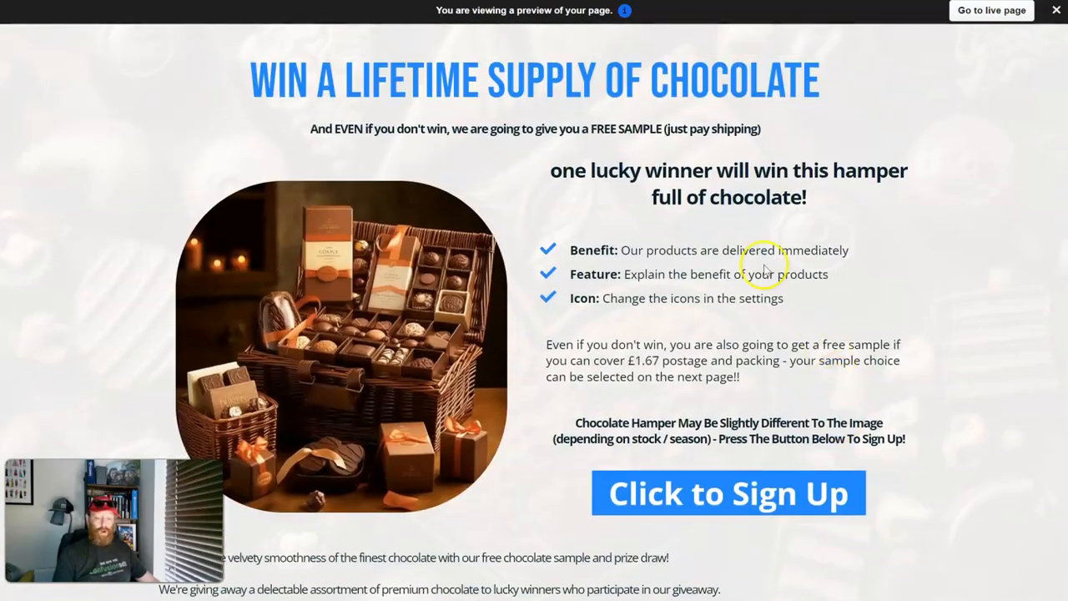
scroll(573, 210, down, 2)
scroll(572, 210, down, 1)
scroll(759, 343, up, 3)
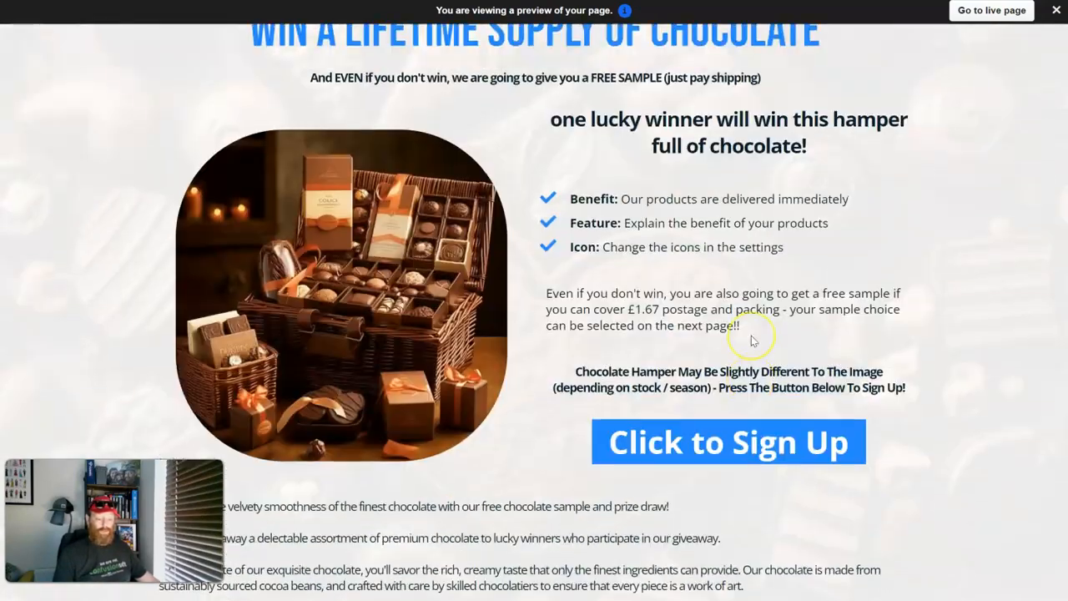
scroll(751, 338, down, 3)
scroll(751, 338, up, 2)
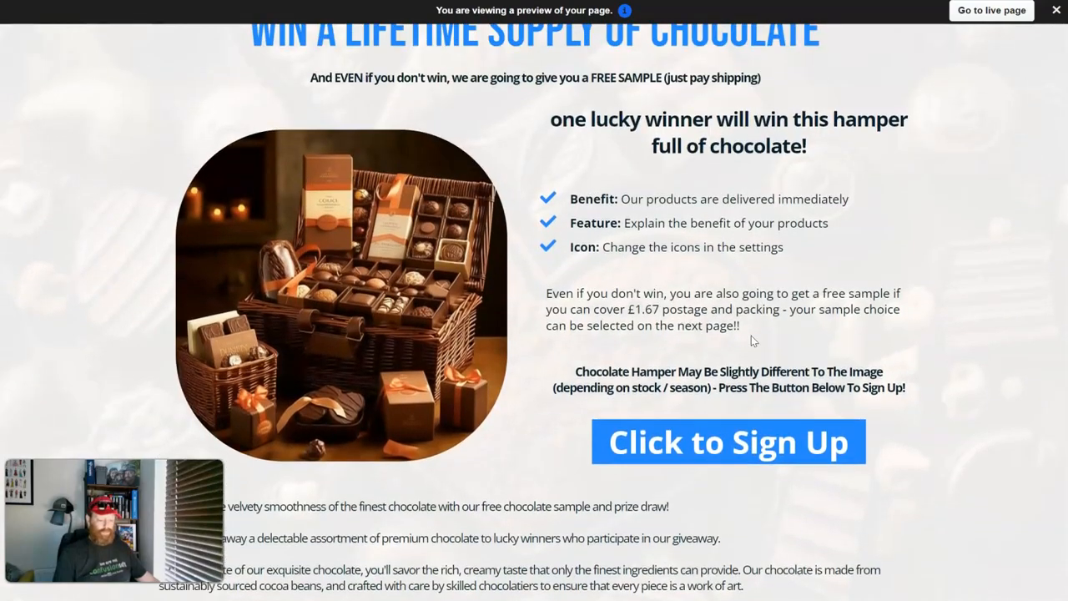
scroll(751, 338, up, 1)
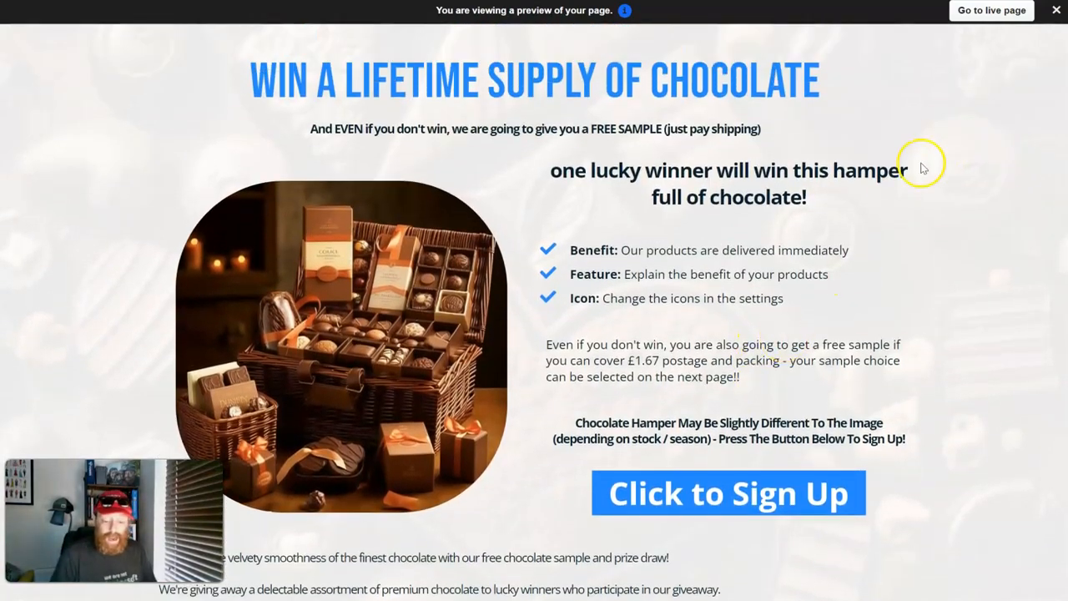
scroll(922, 167, down, 3)
scroll(639, 209, up, 3)
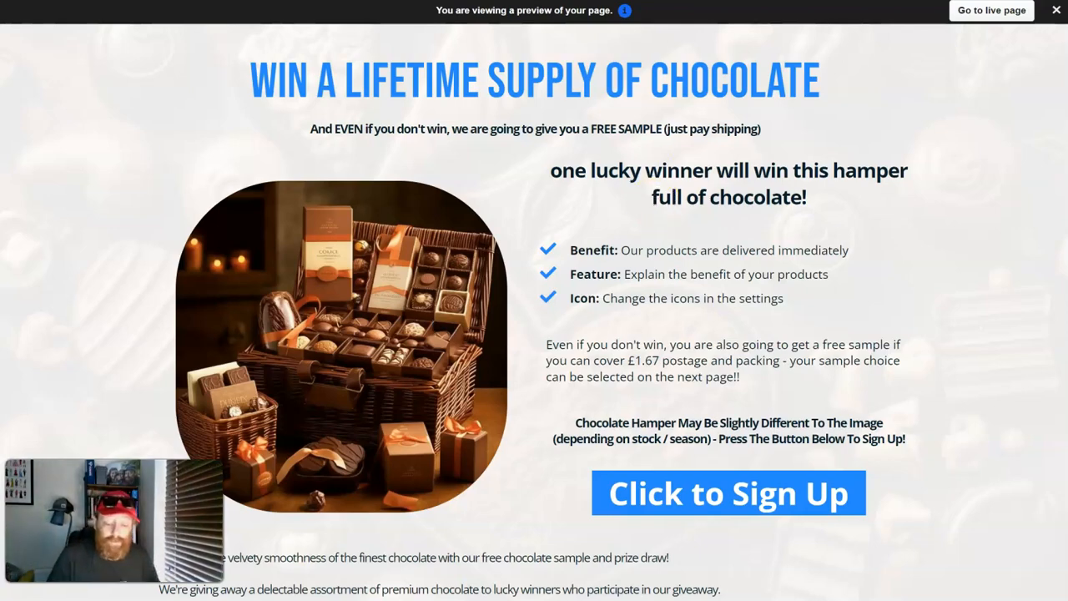
Step: Return to the page editor and insert a one-column row between the hamper row and the chocolate description
key(ctrl+shift+Tab)
scroll(674, 133, up, 4)
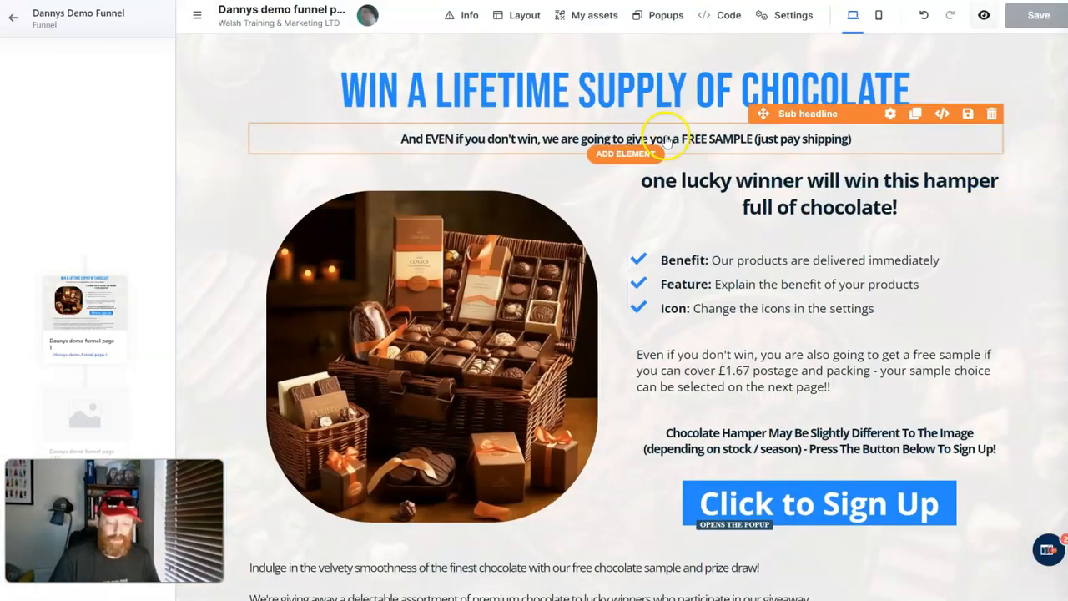
scroll(635, 334, down, 3)
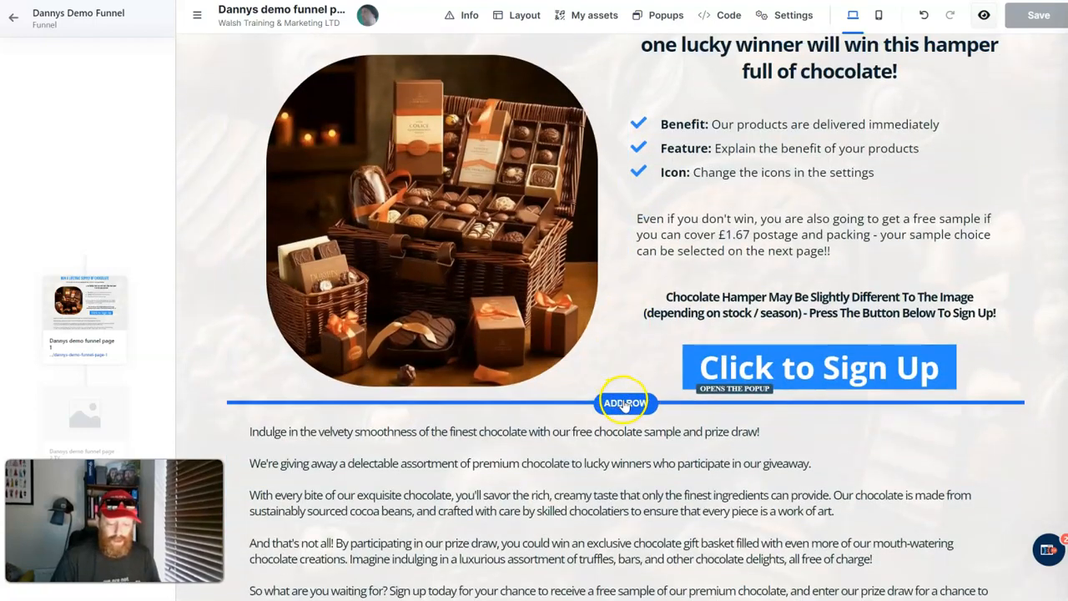
click(625, 402)
click(791, 172)
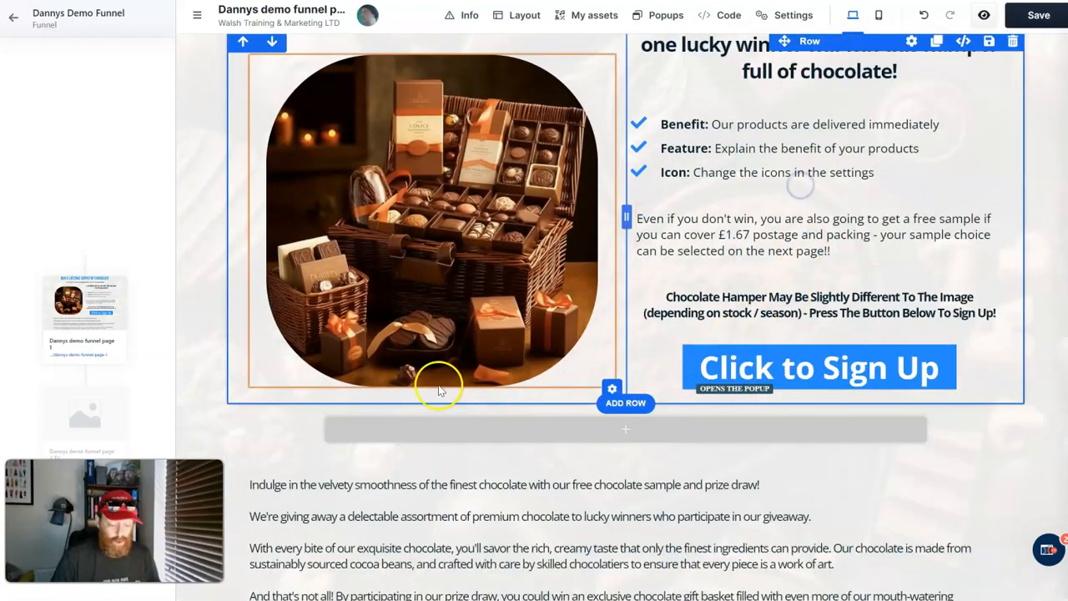
Step: Move the empty one-column row above the hamper row and add a Video element to it
click(241, 391)
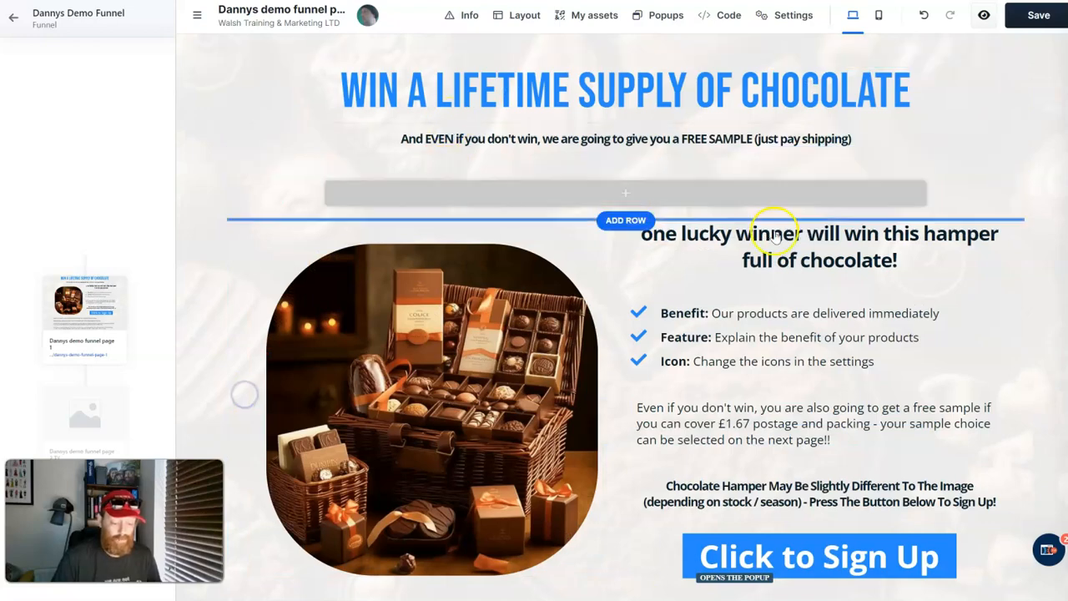
click(716, 195)
scroll(860, 275, down, 3)
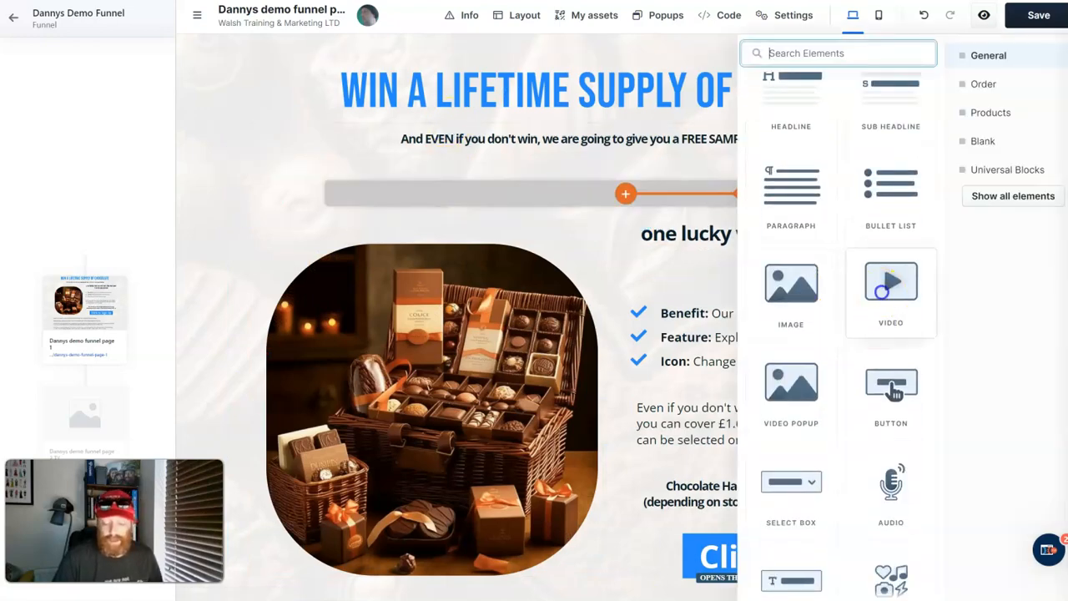
drag(885, 288, 603, 119)
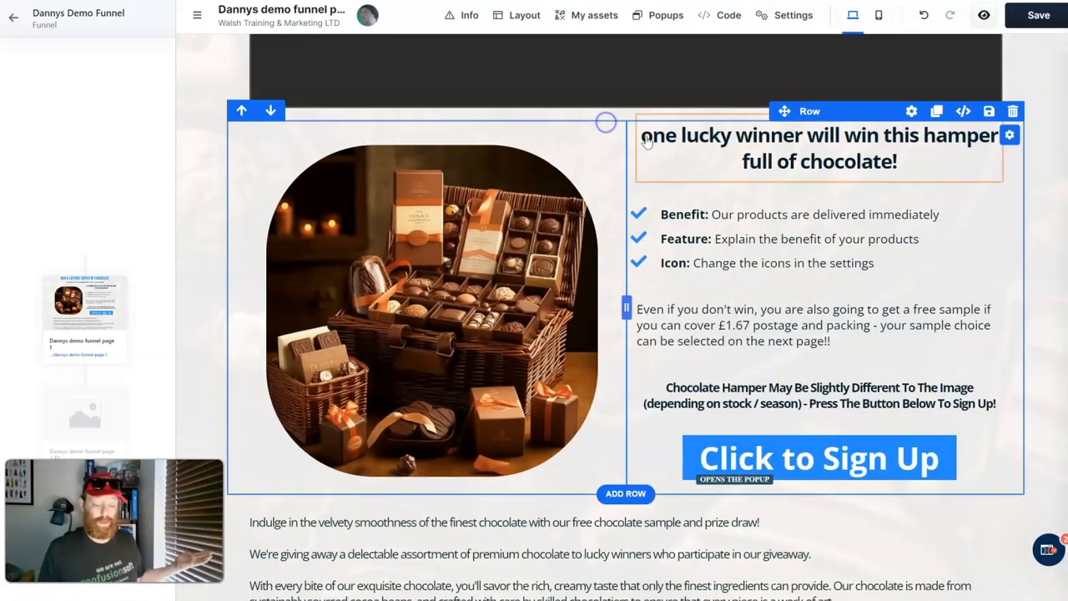
Step: Set the video element's top margin to -25 px to tighten the gap under the free sample line
scroll(737, 205, up, 1)
scroll(702, 325, down, 2)
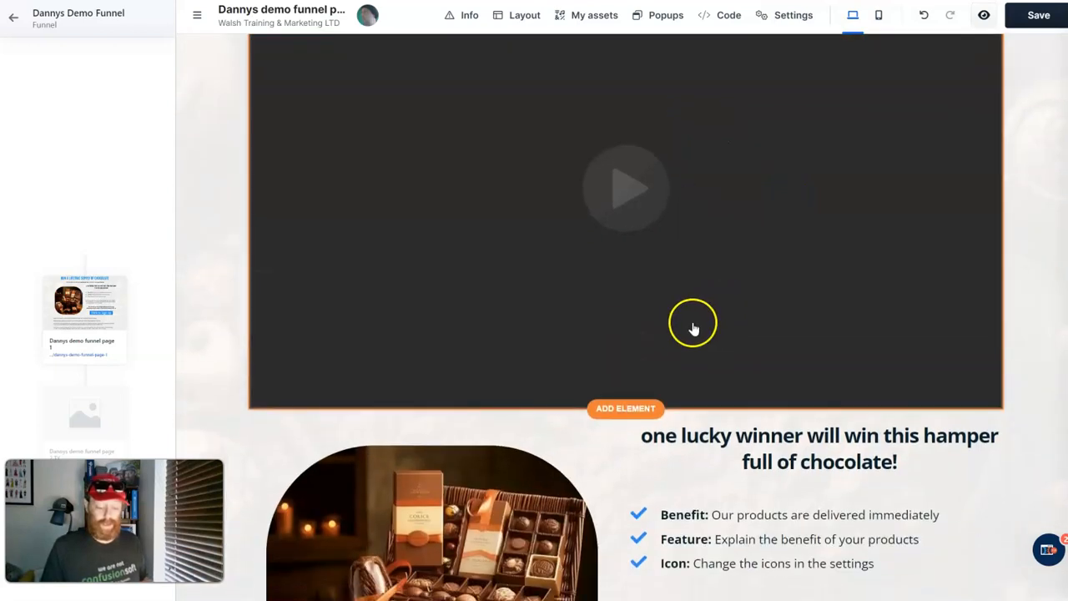
scroll(707, 335, up, 2)
scroll(709, 317, up, 1)
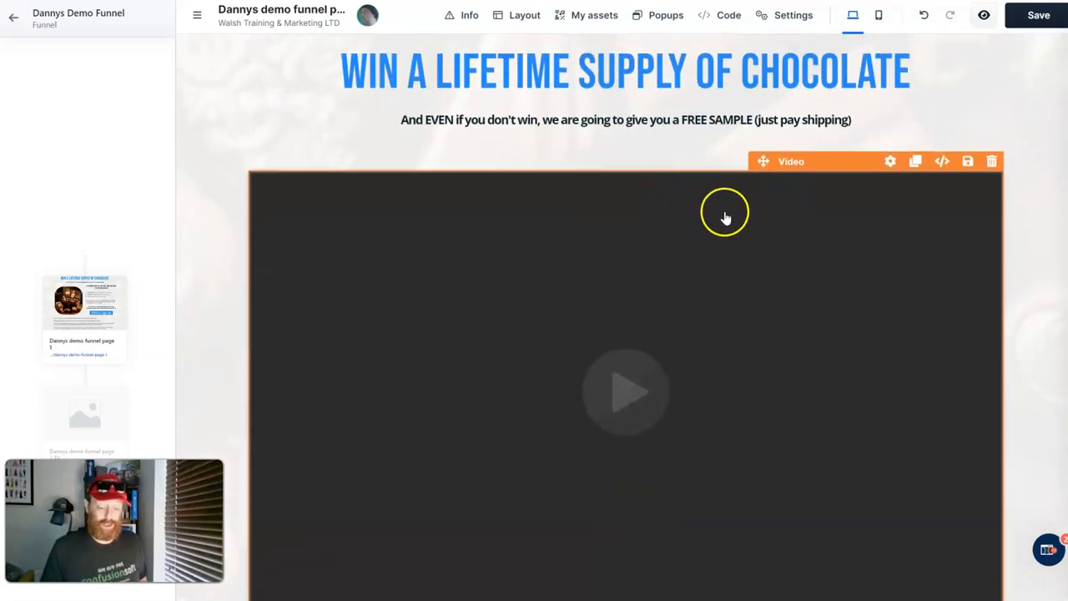
click(890, 162)
drag(968, 130, 957, 129)
click(701, 203)
scroll(728, 188, down, 3)
scroll(726, 196, up, 2)
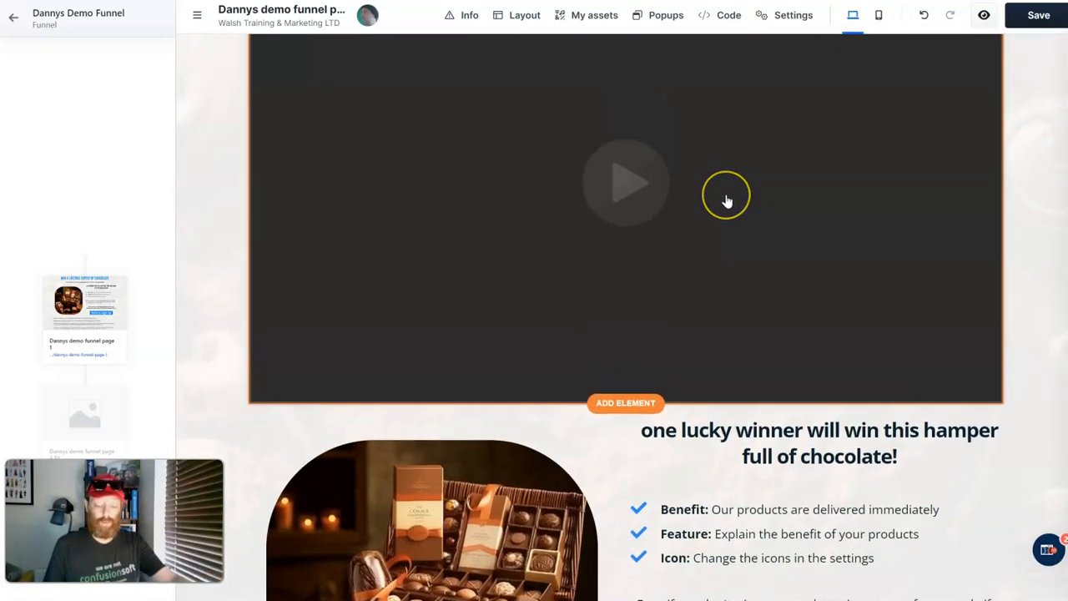
scroll(726, 201, down, 3)
scroll(726, 200, up, 4)
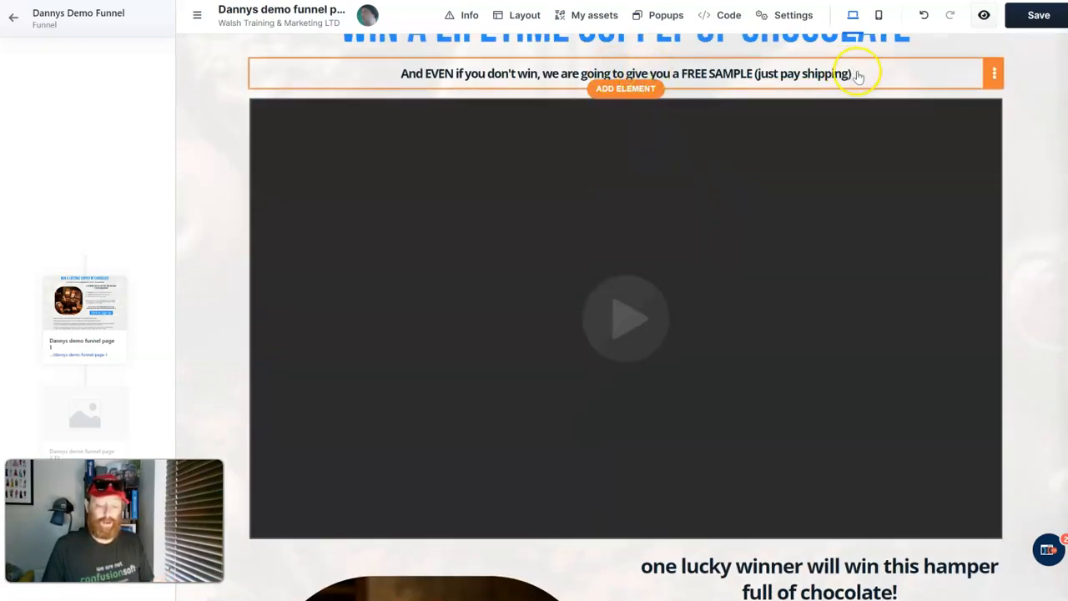
Step: Add a sub headline above the video reading "MAKE SURE YOUR SOUND IS ON AND WATCH THIS VIDEO NOW!"
click(656, 89)
click(887, 164)
double_click(656, 102)
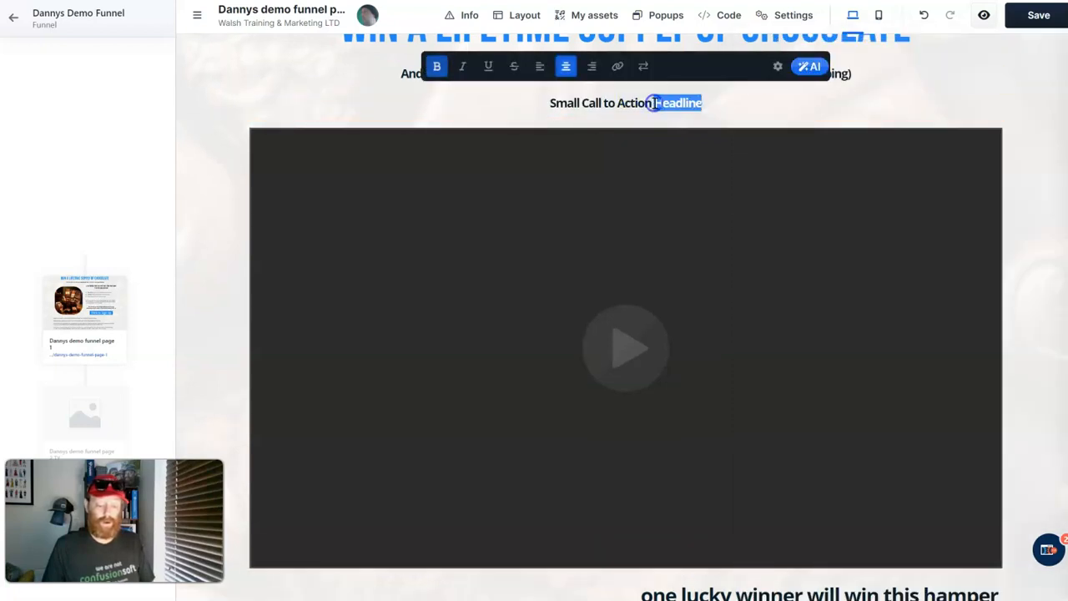
triple_click(656, 103)
text(MA)
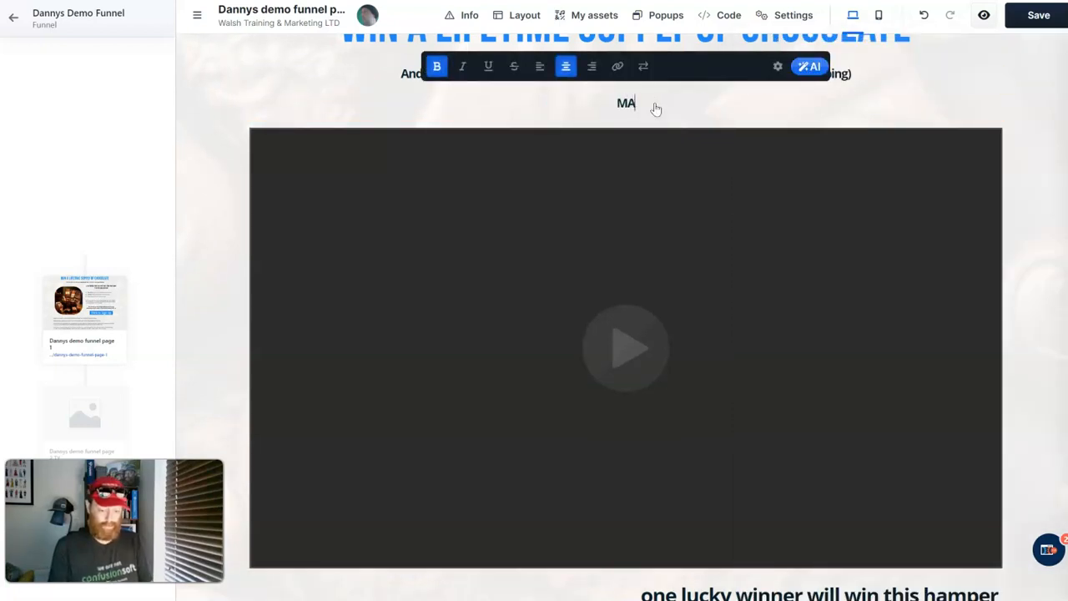
text(KE SURE YUOUR SOUND IS ON AND WATCH THIS VIDEO NOW!)
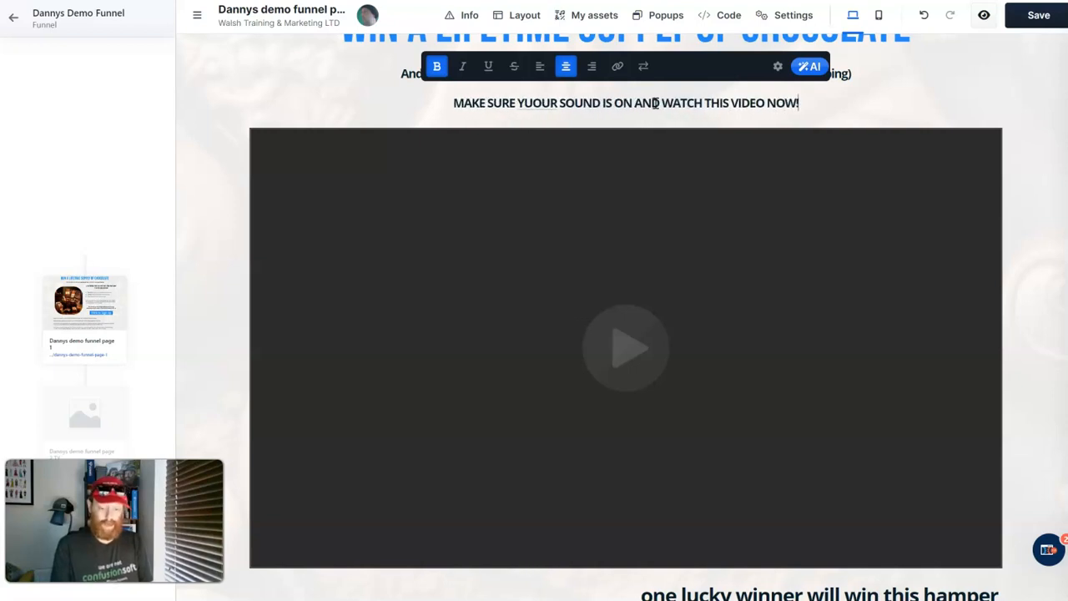
click(534, 104)
key(BackSpace)
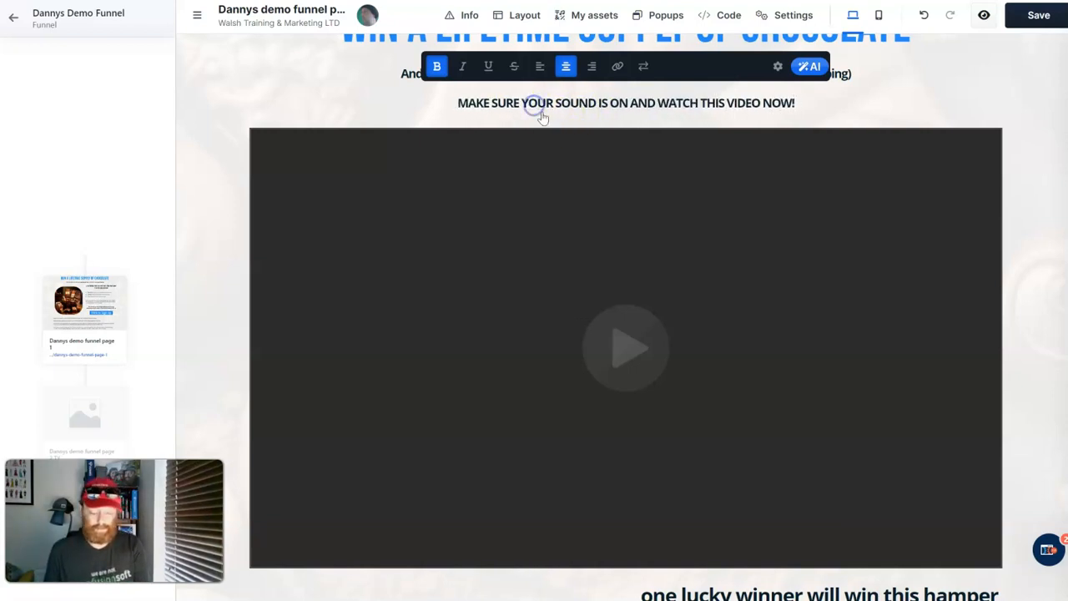
click(796, 101)
click(841, 105)
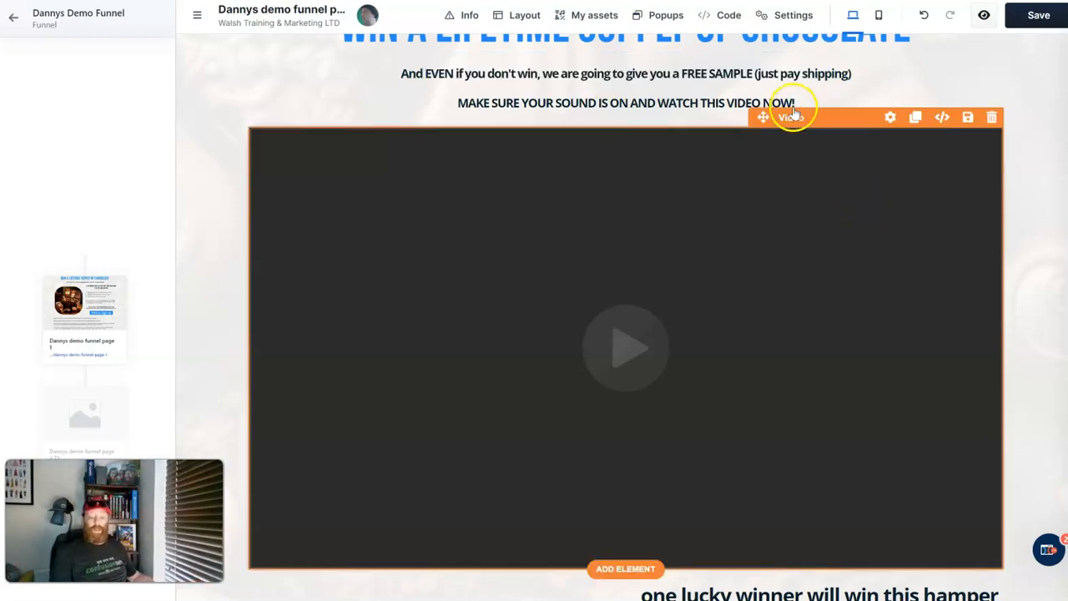
Step: Have the Napoleon AI assistant rewrite the sub headline above the video and apply its suggestion
click(722, 101)
click(809, 67)
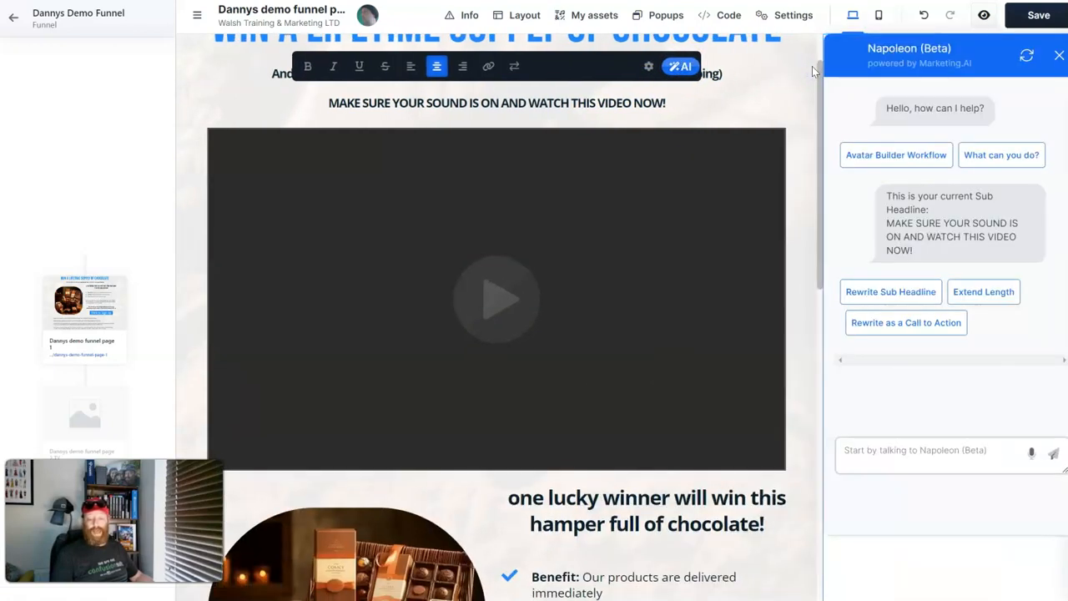
click(897, 296)
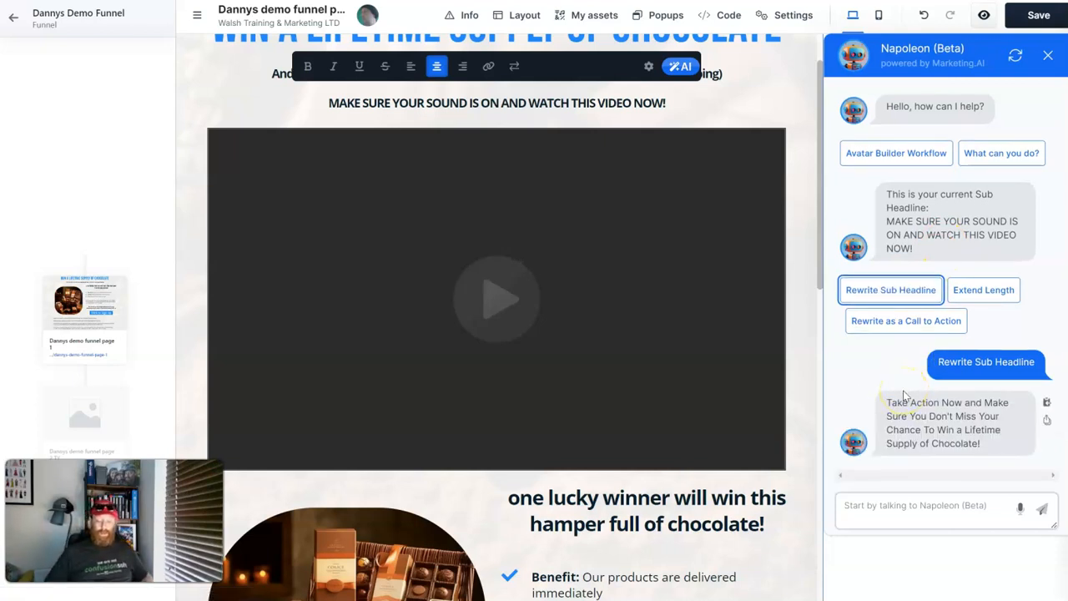
click(1048, 421)
click(439, 111)
click(795, 116)
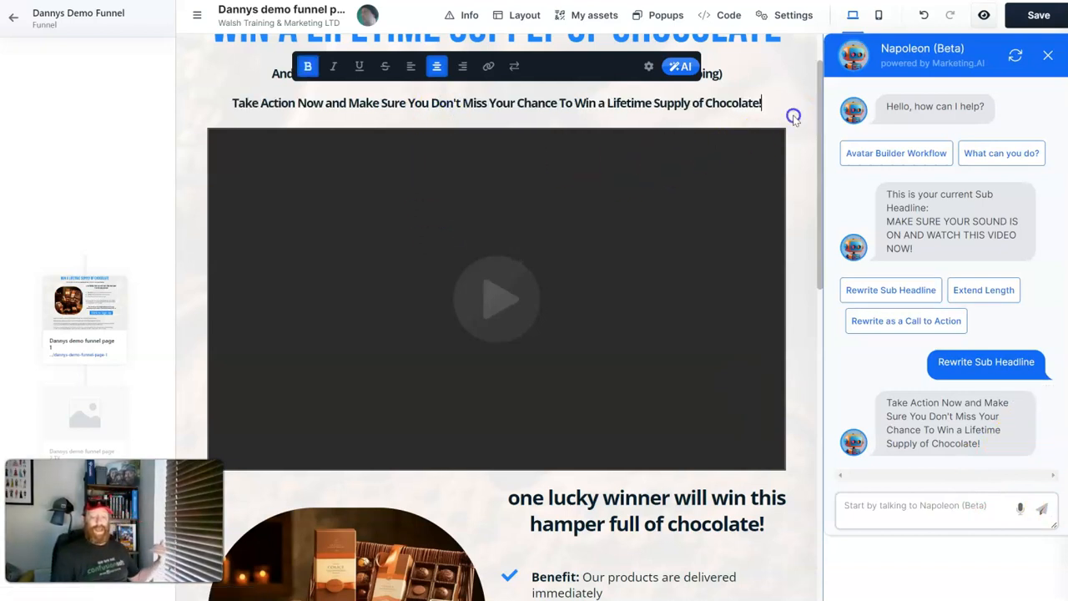
click(681, 213)
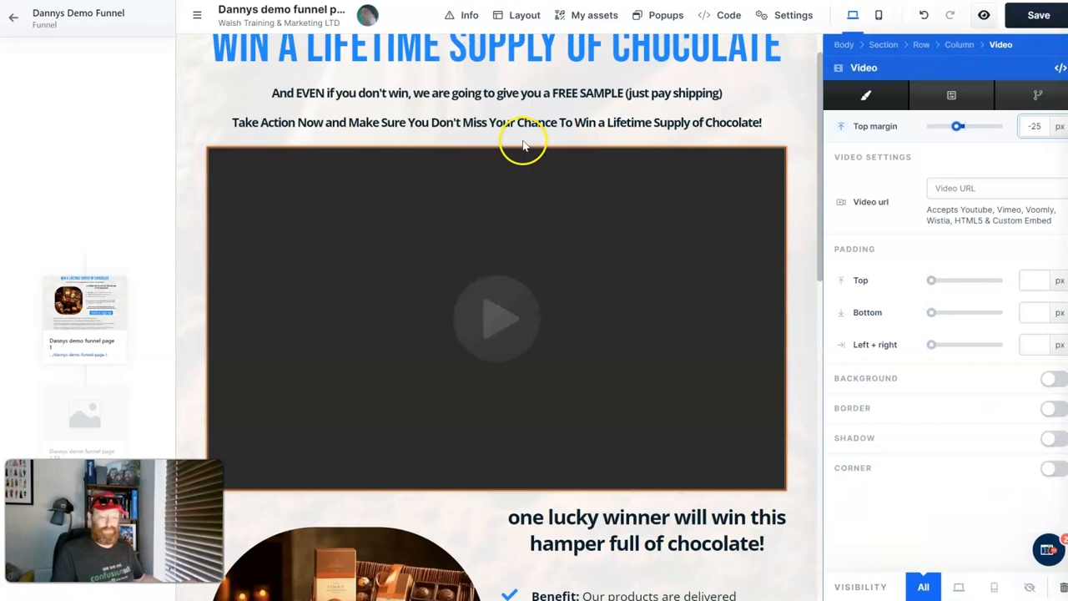
click(673, 123)
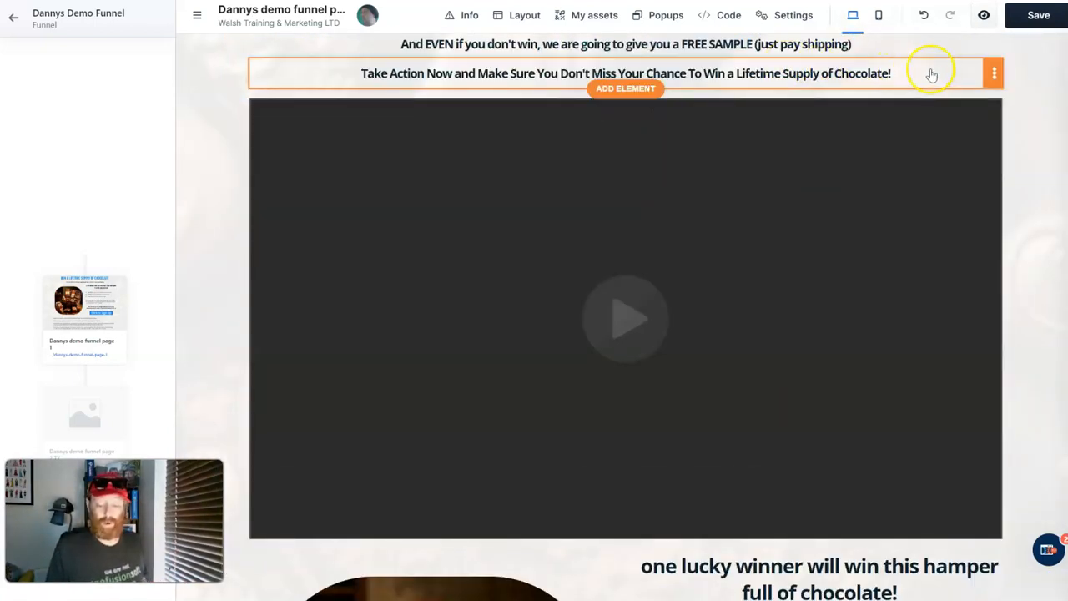
Step: Delete the sub headline above the video, the video and its empty row, and save the page
click(994, 73)
click(957, 214)
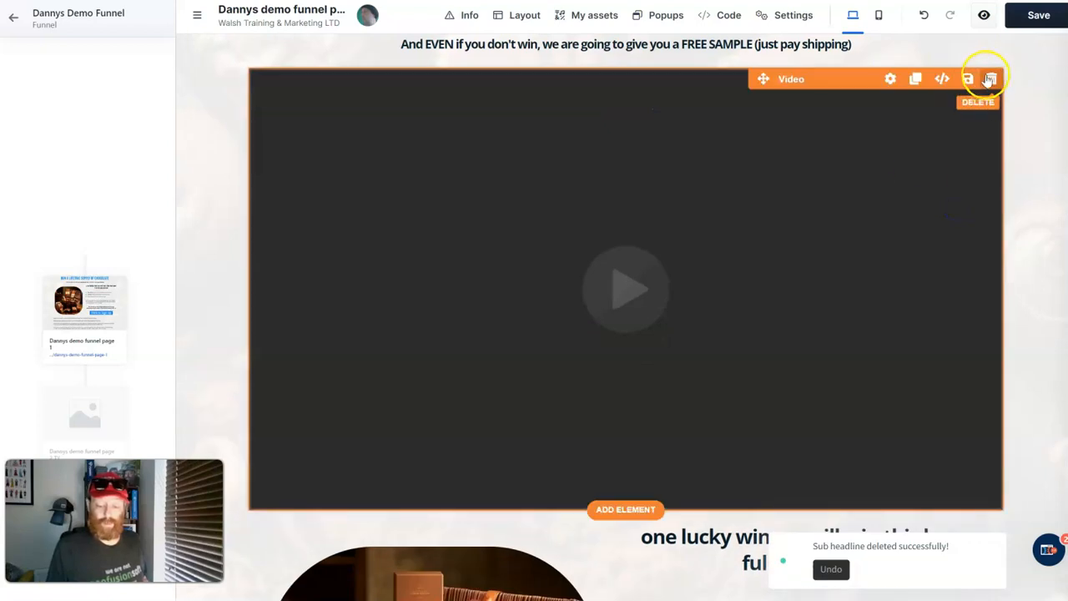
click(990, 79)
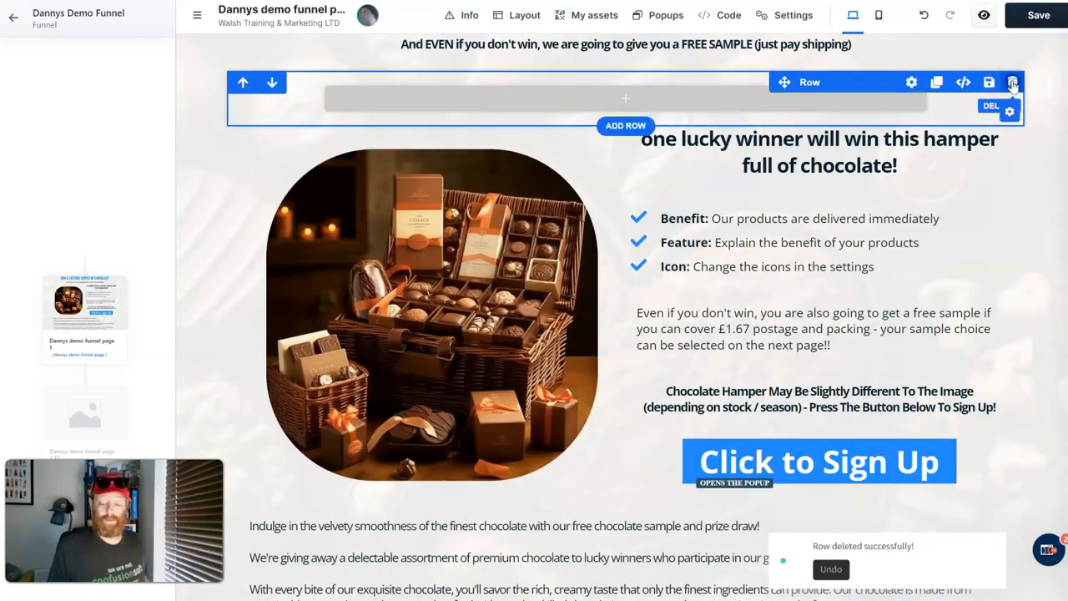
click(990, 80)
click(1035, 19)
scroll(887, 186, up, 1)
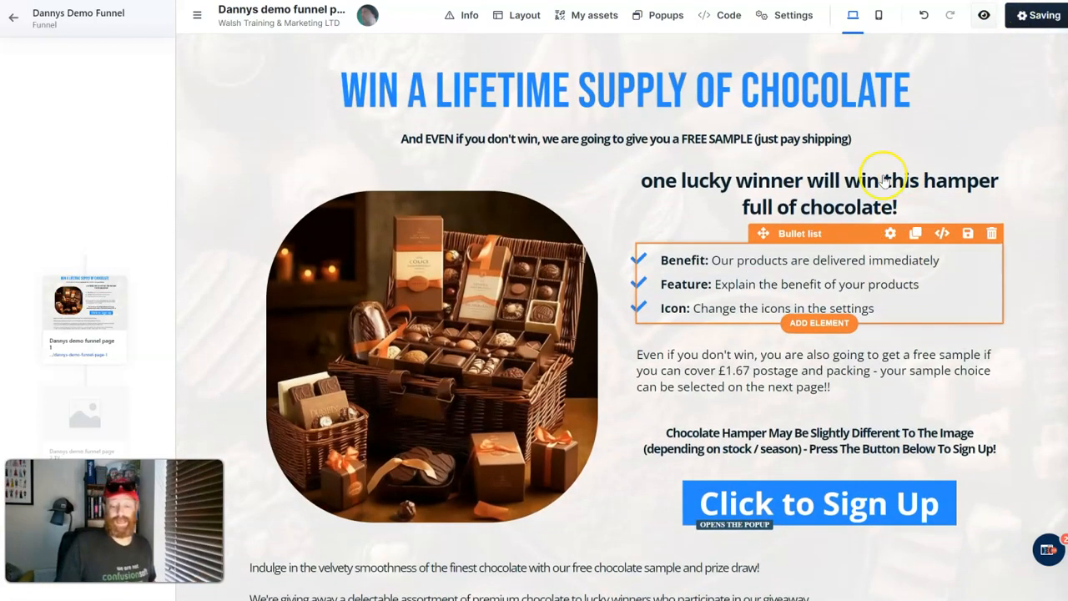
click(720, 266)
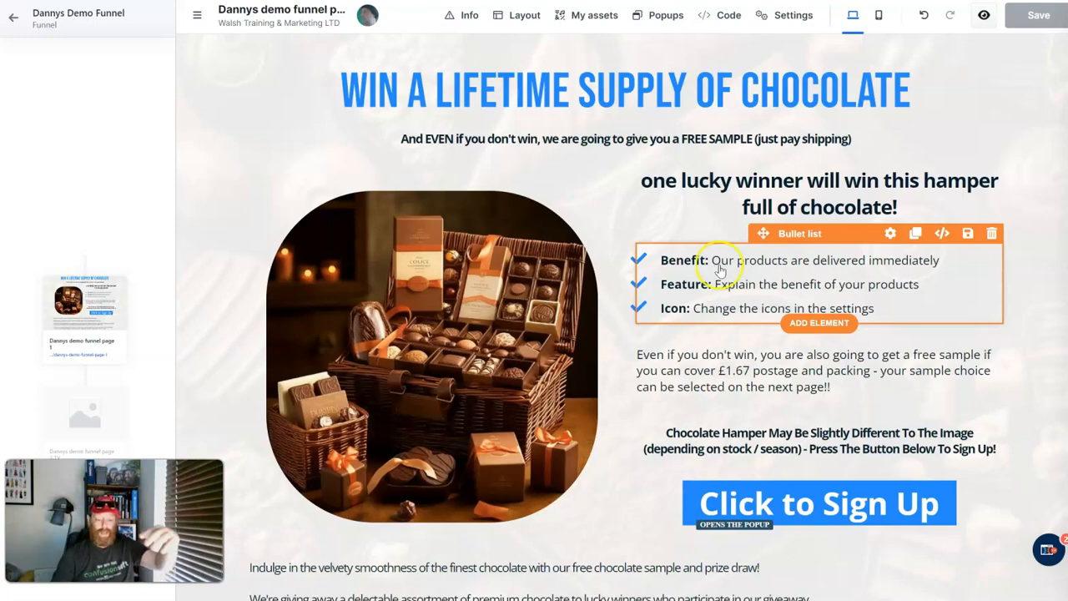
scroll(425, 414, down, 1)
scroll(425, 415, down, 3)
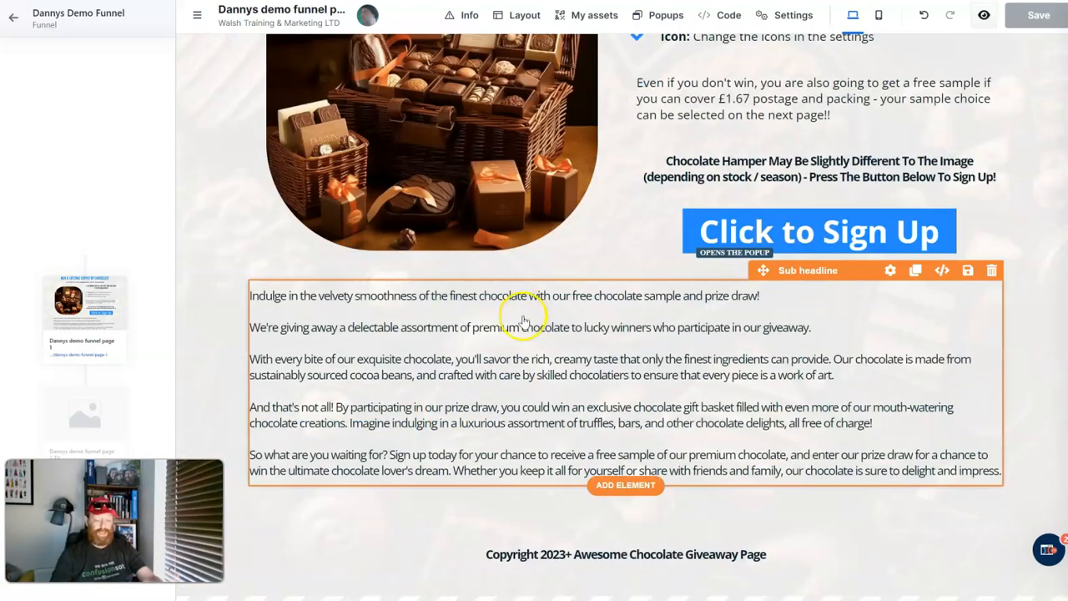
scroll(526, 315, up, 4)
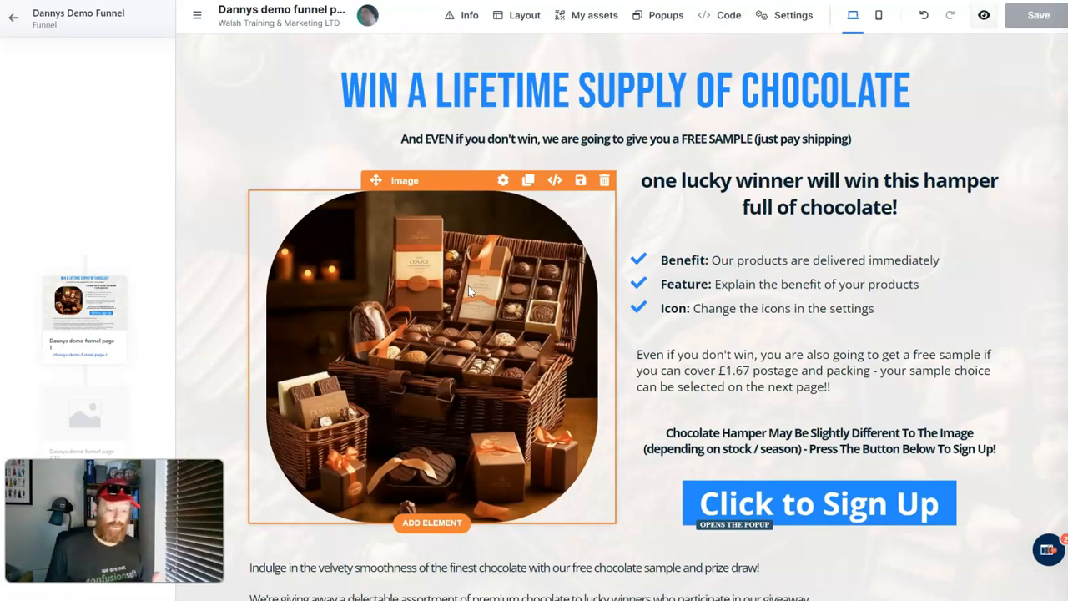
click(924, 276)
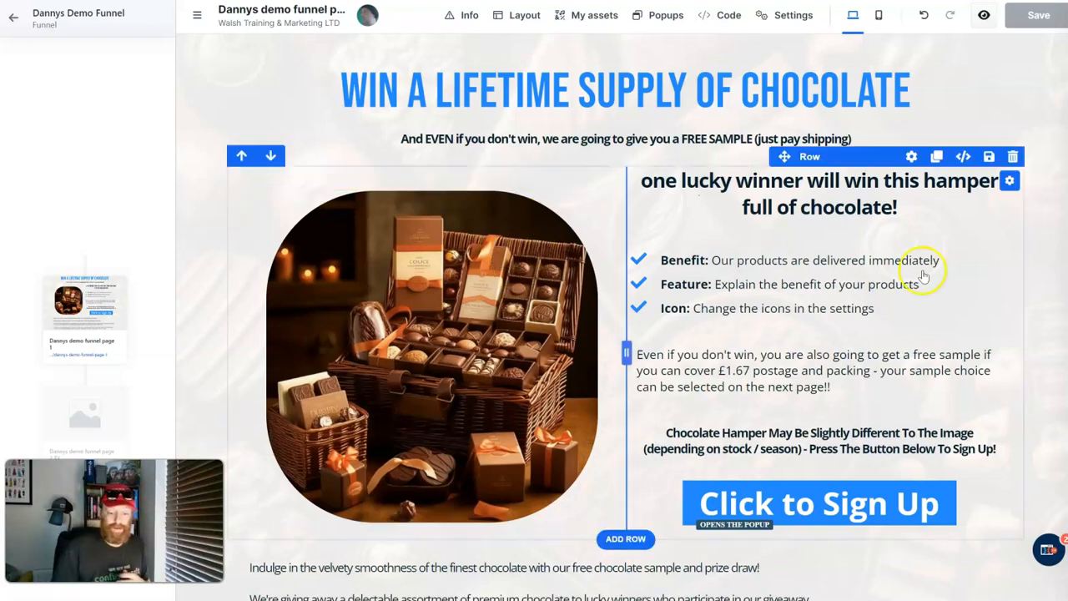
click(551, 385)
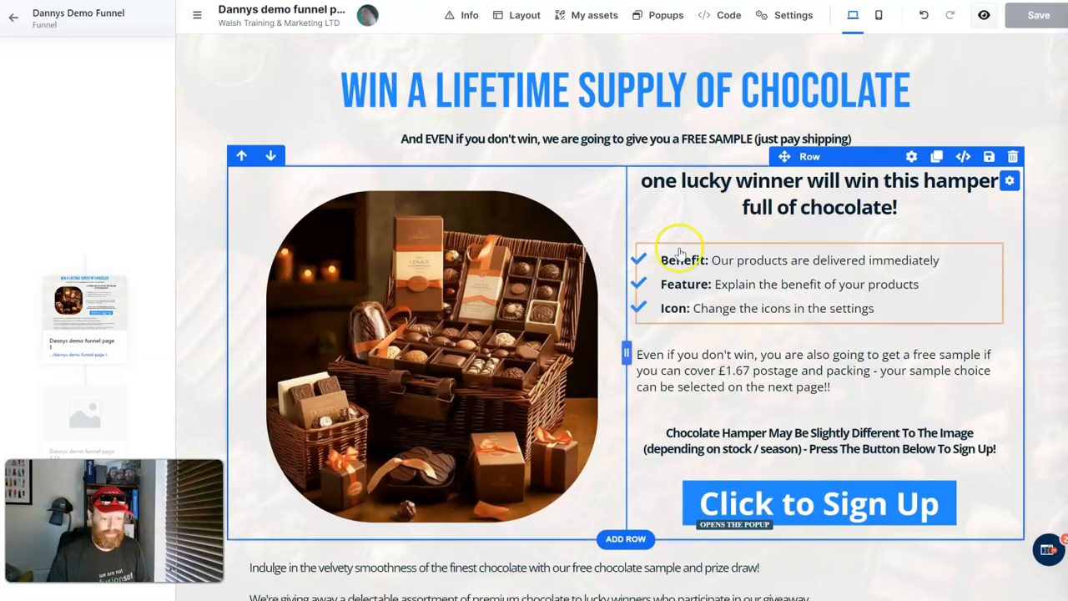
click(740, 112)
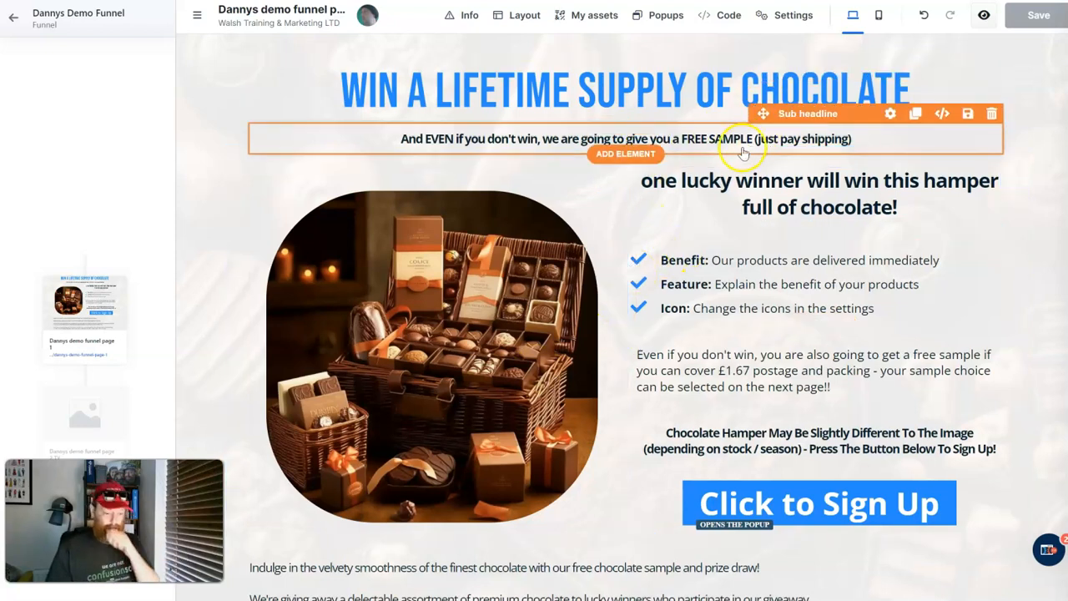
click(711, 287)
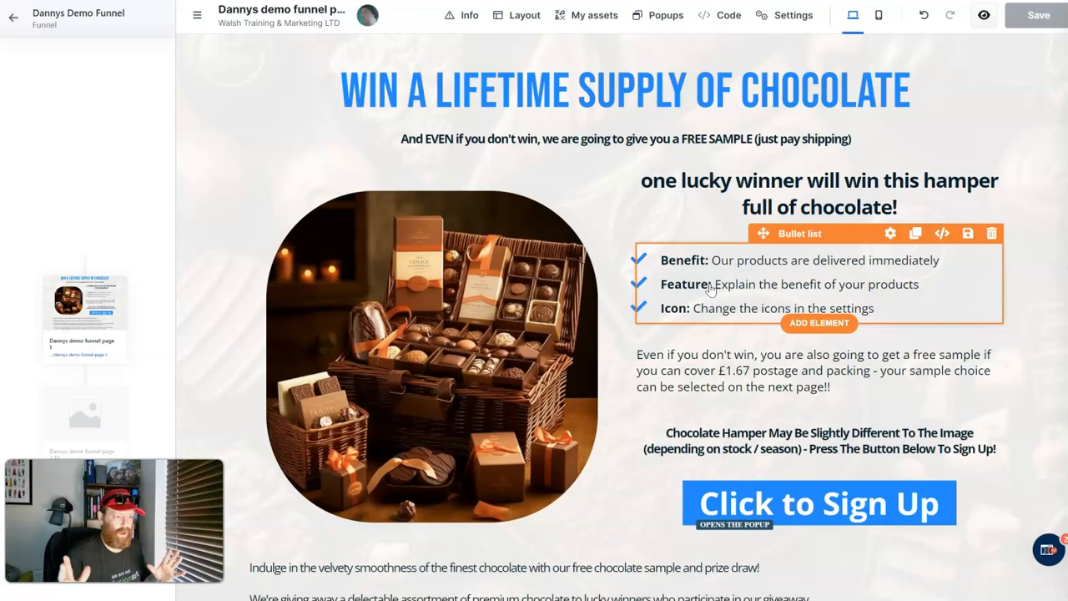
click(1035, 15)
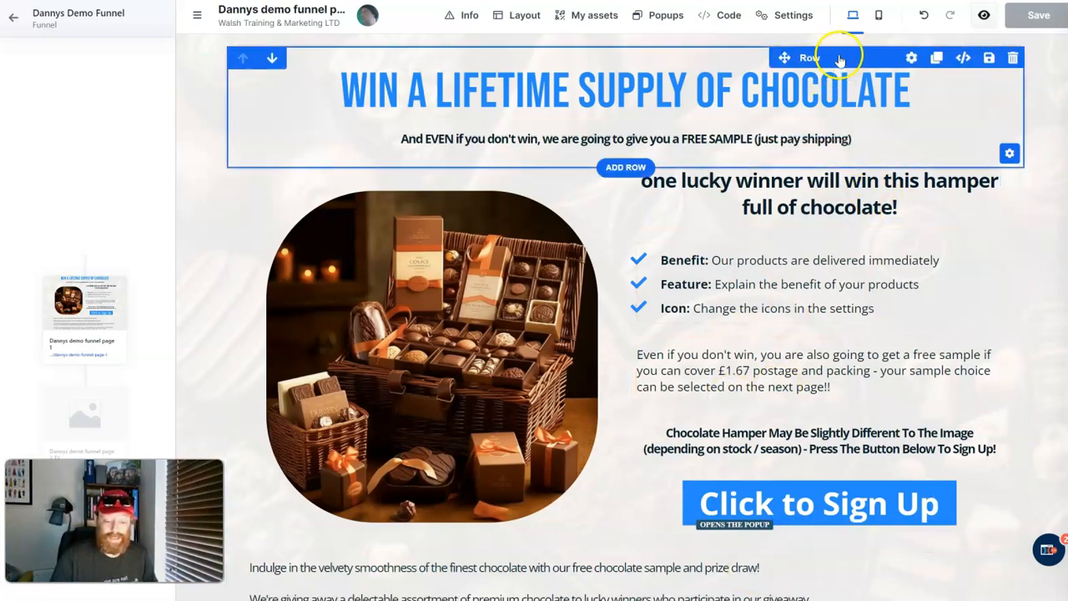
Step: Show the page's pop-up and close it again
click(668, 15)
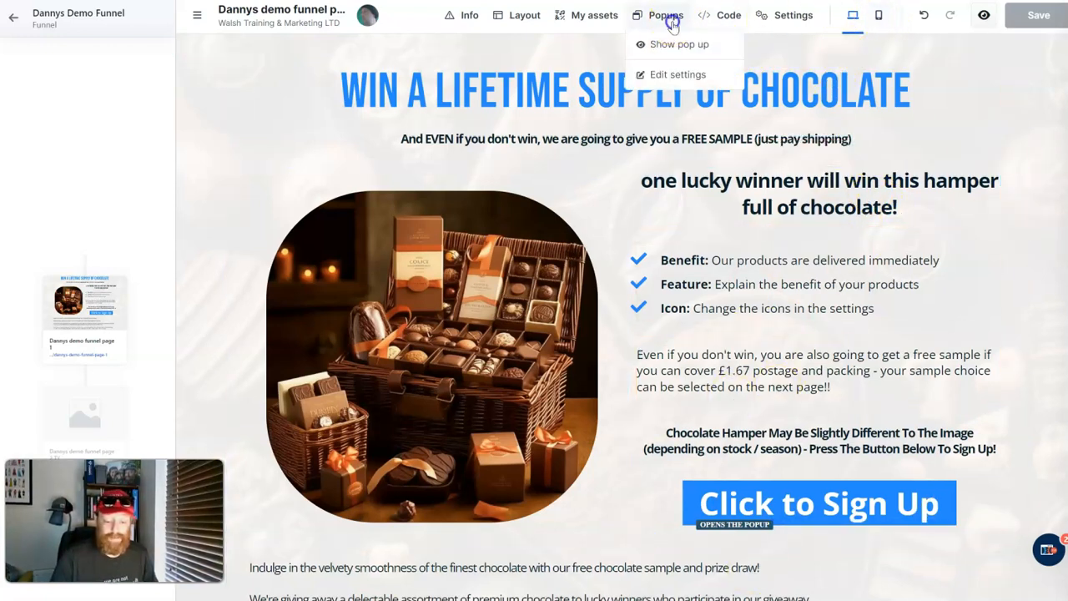
click(671, 44)
click(856, 73)
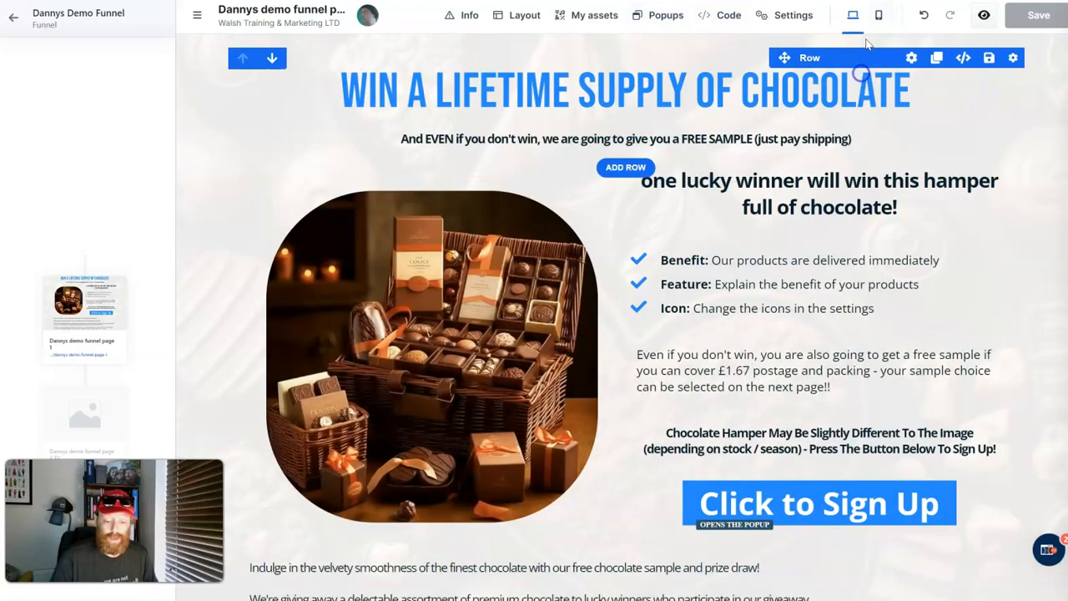
Step: Check the mobile layout of the giveaway page from the hamper image through the description, and return to the desktop layout
click(879, 15)
scroll(619, 227, down, 10)
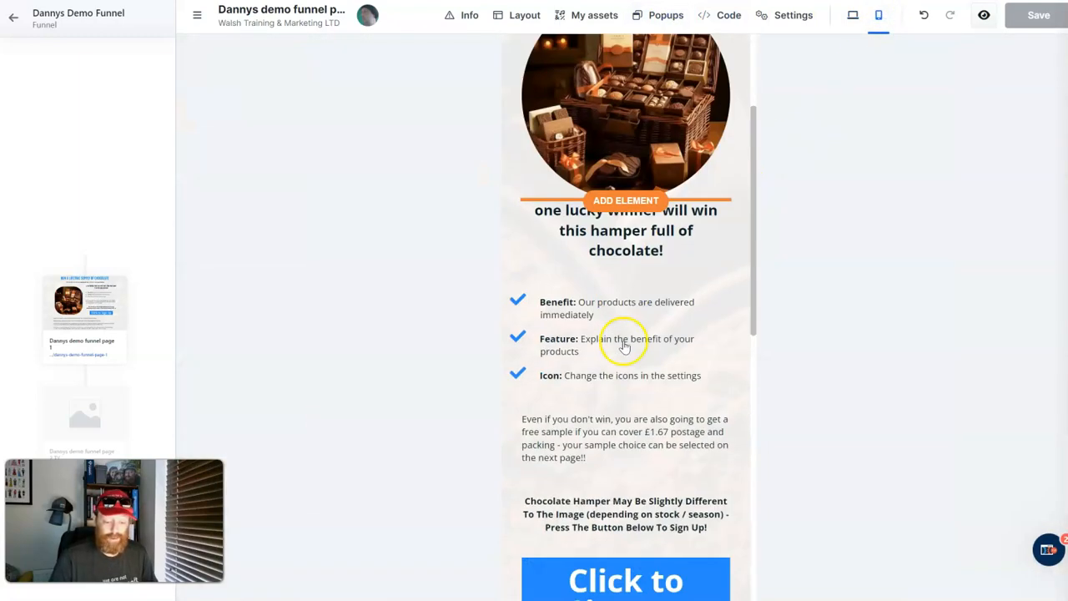
scroll(593, 423, up, 2)
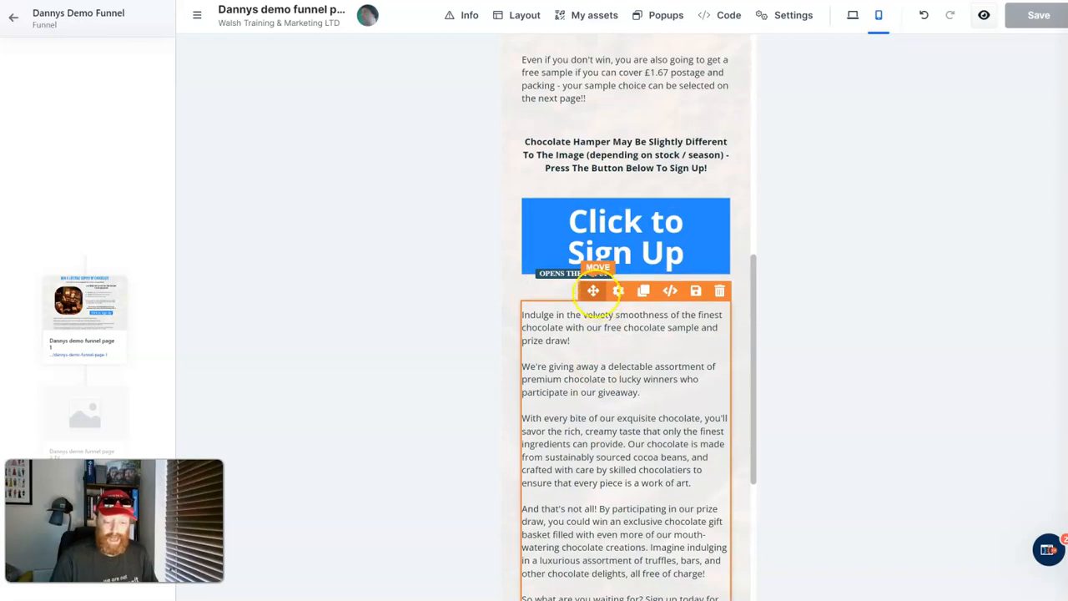
scroll(626, 224, down, 4)
scroll(624, 279, up, 5)
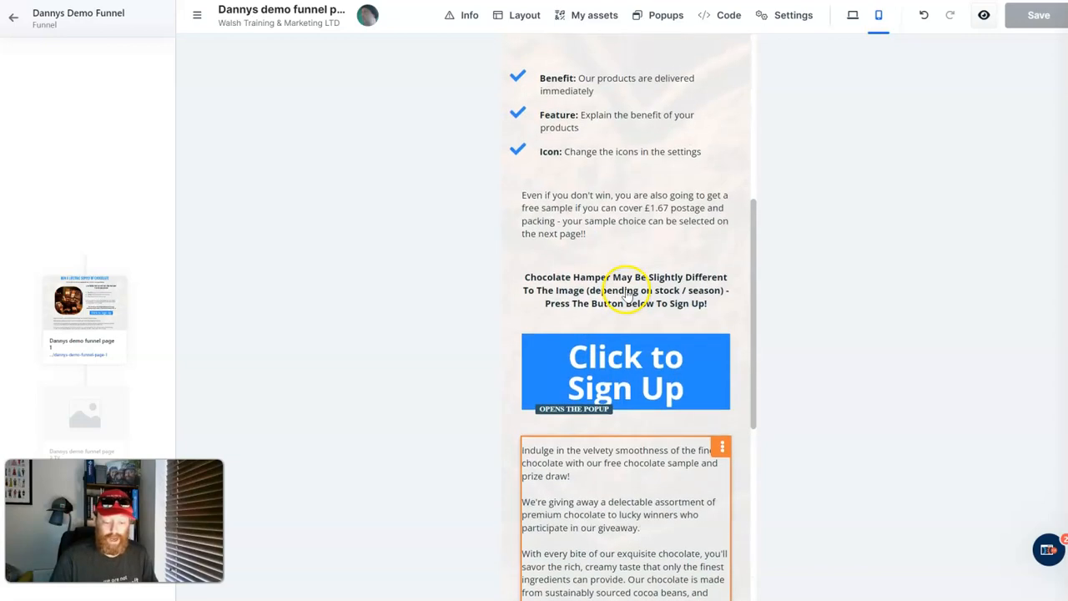
scroll(622, 330, up, 3)
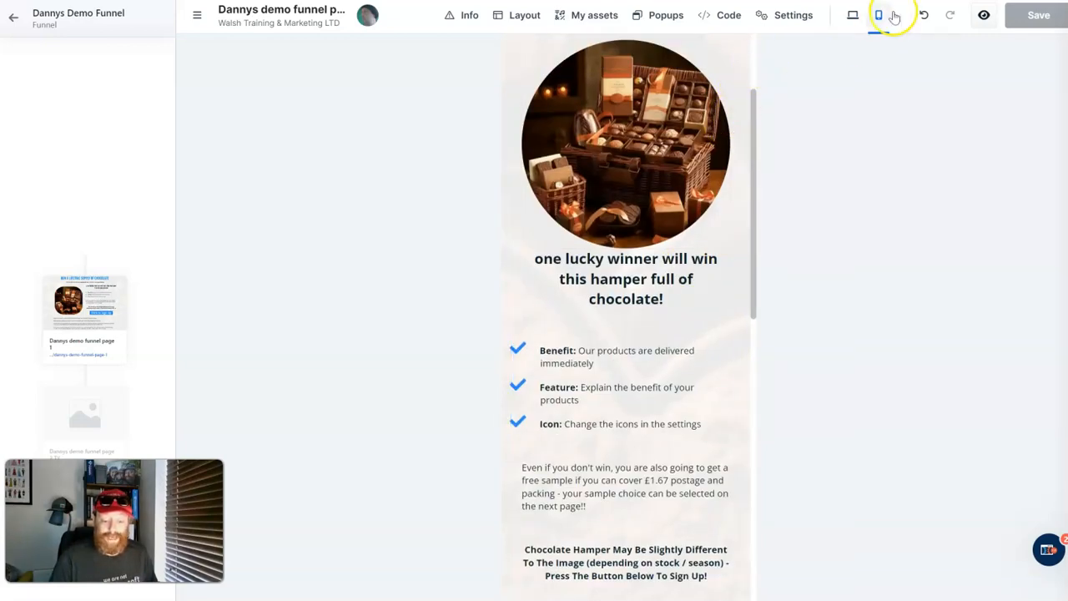
click(845, 15)
scroll(776, 292, down, 3)
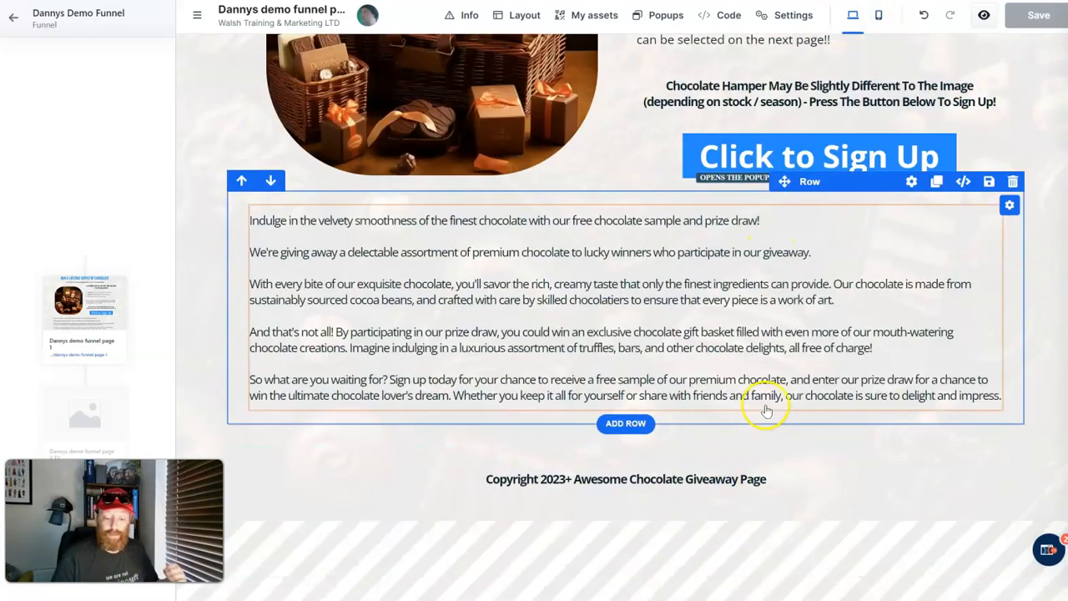
Step: Open the funnel's second page and change its banner sub headline to "Thank You So Much For Signing Up - Please Follow These Steps Carefully"
scroll(715, 262, up, 4)
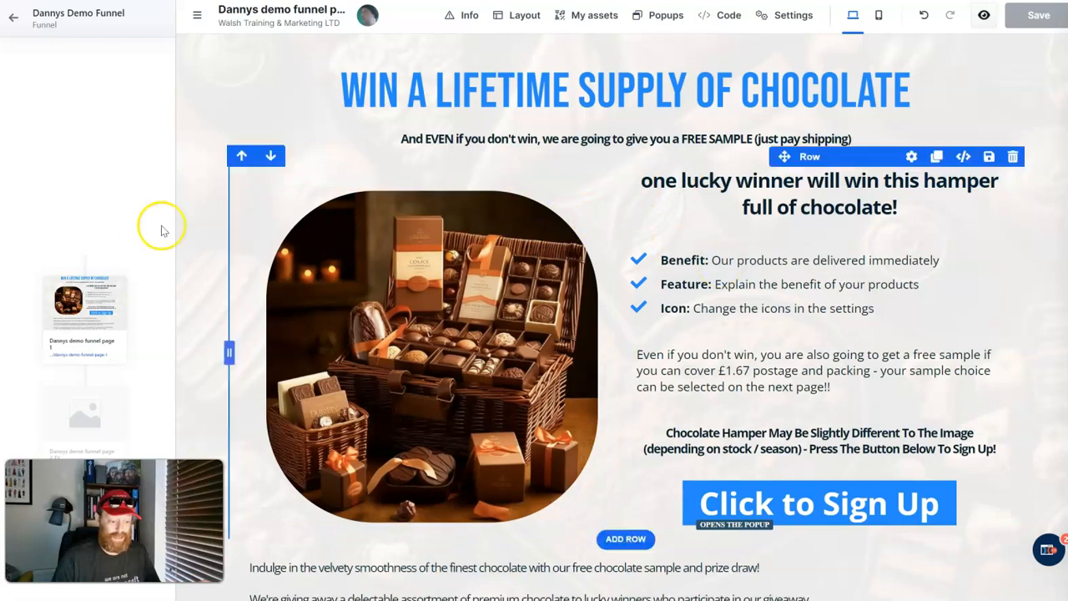
click(97, 421)
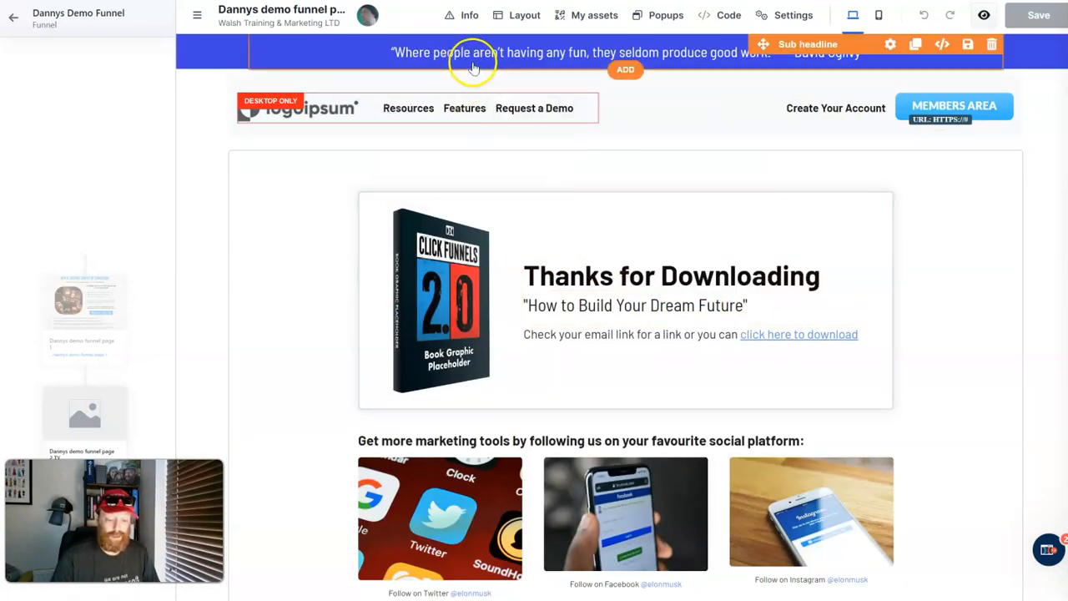
click(551, 52)
key(ctrl+a)
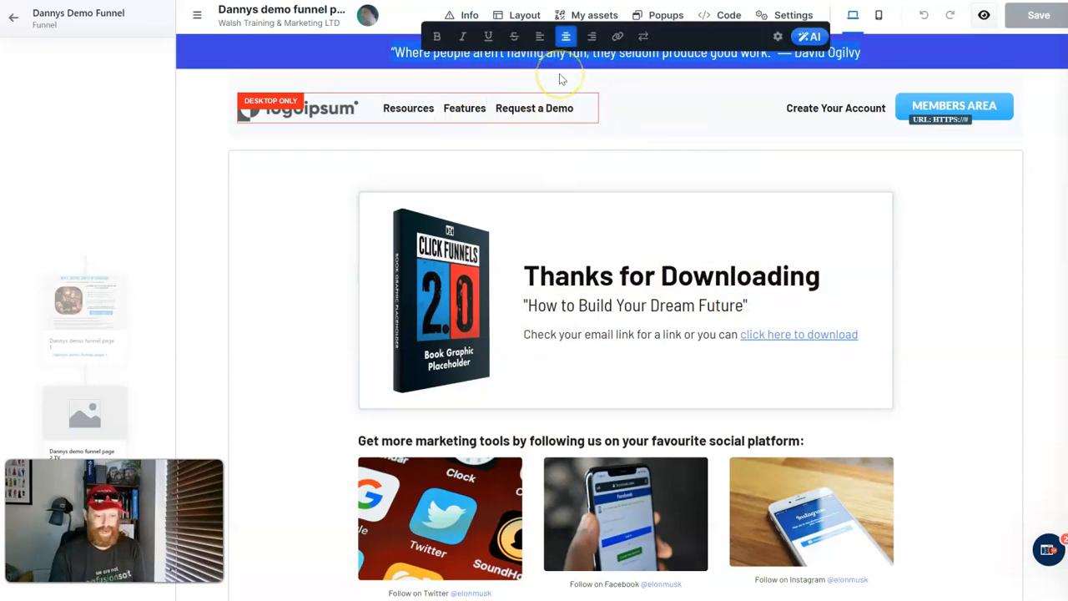
key(BackSpace)
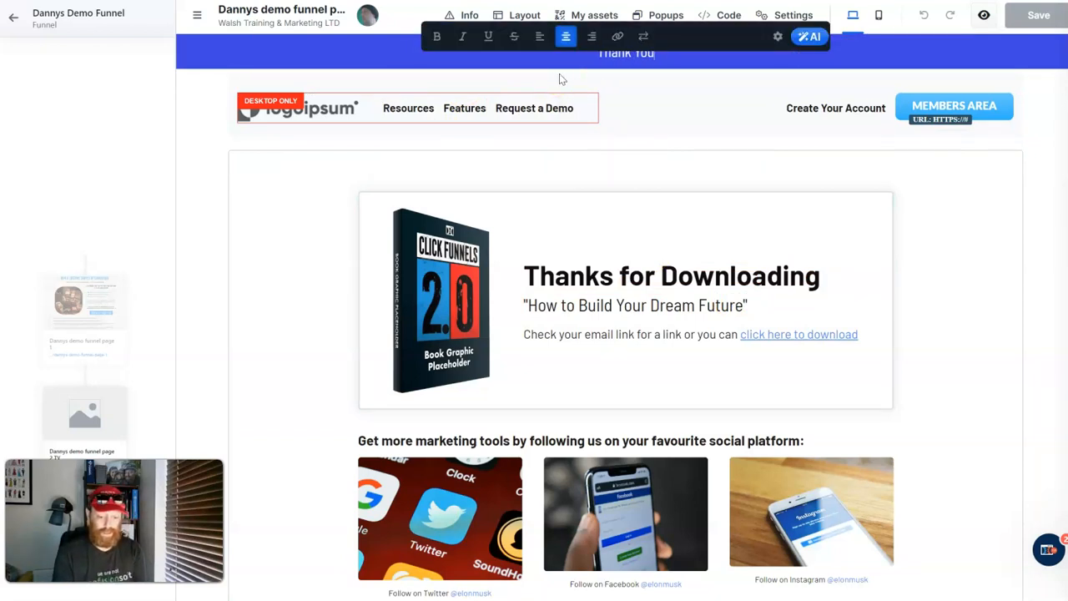
text(Thank You So Much)
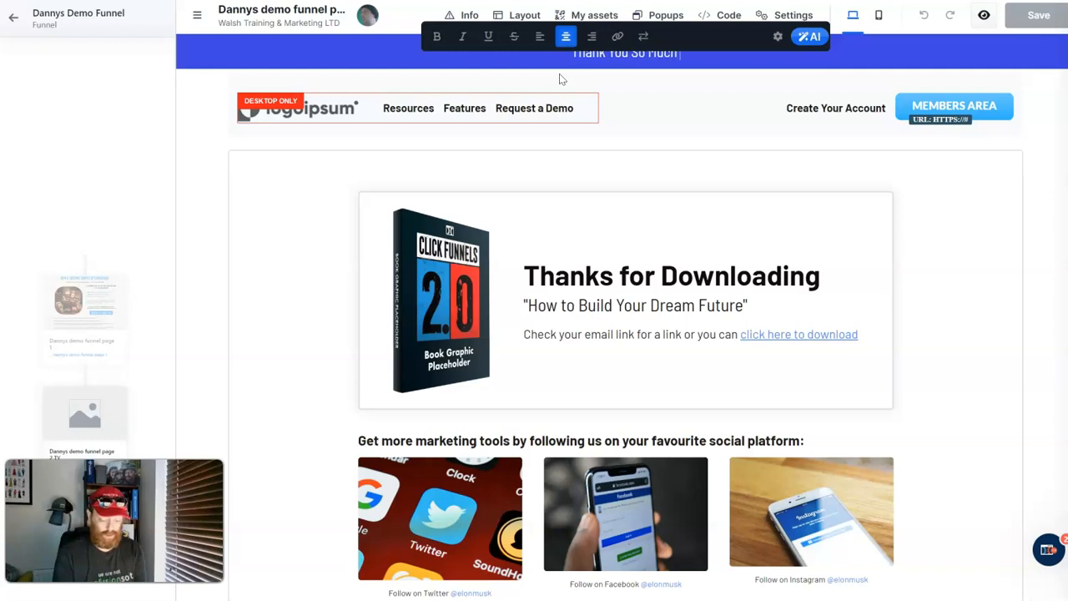
text( For Signing Up)
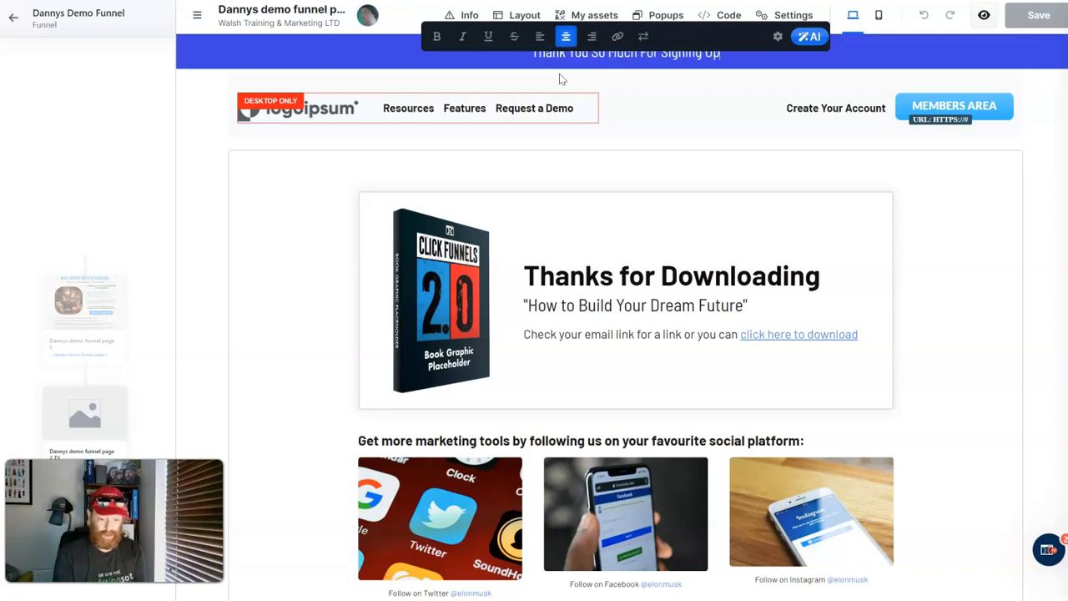
text( - Please Follow These Steps Carefully)
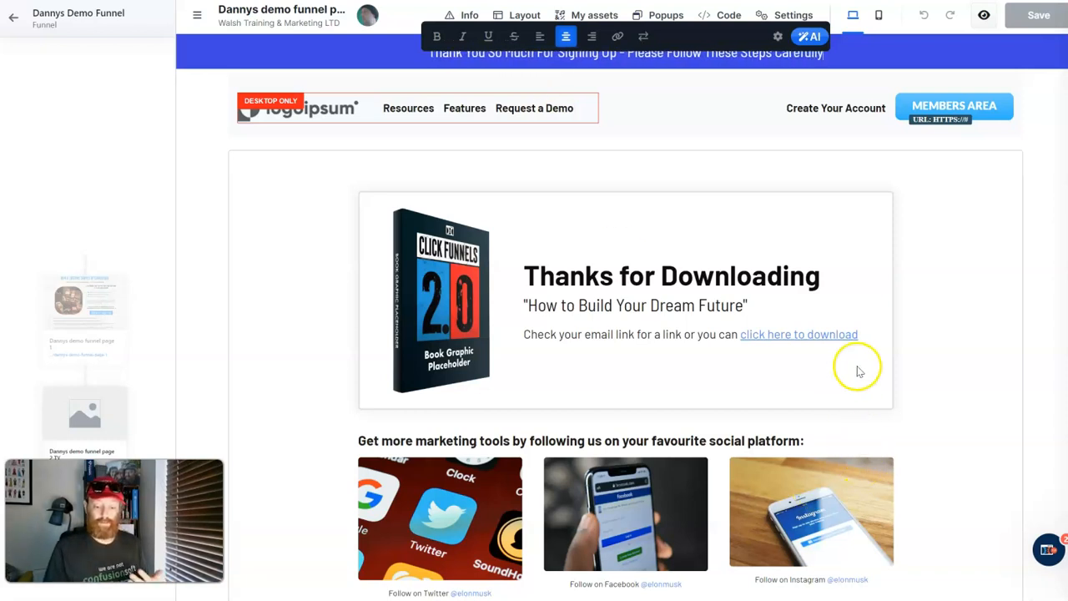
click(918, 358)
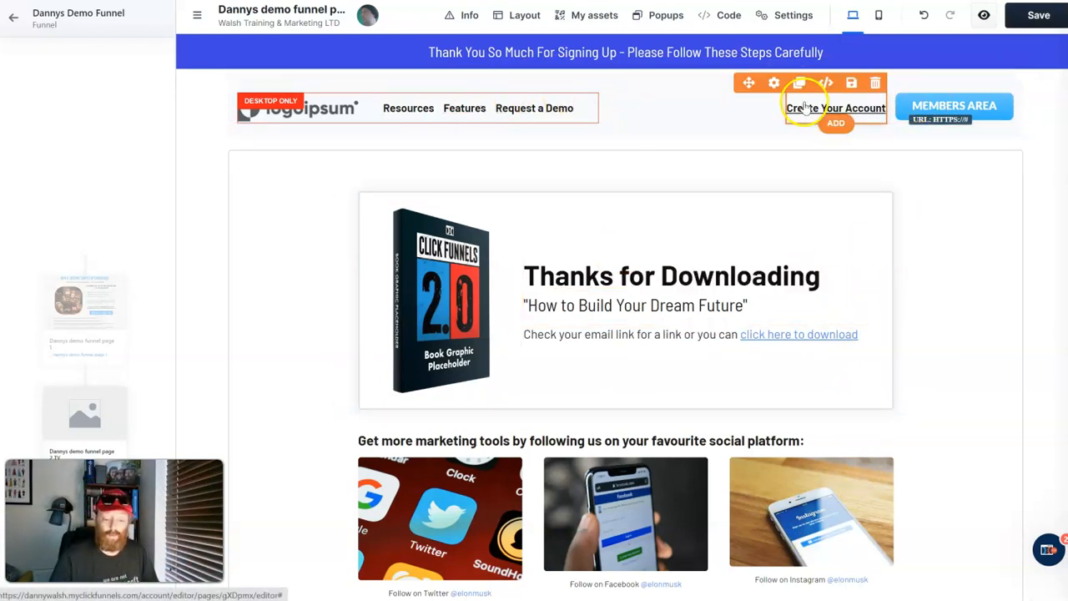
Step: Delete the container with the logo and navigation links, along with its emptied section
click(1015, 72)
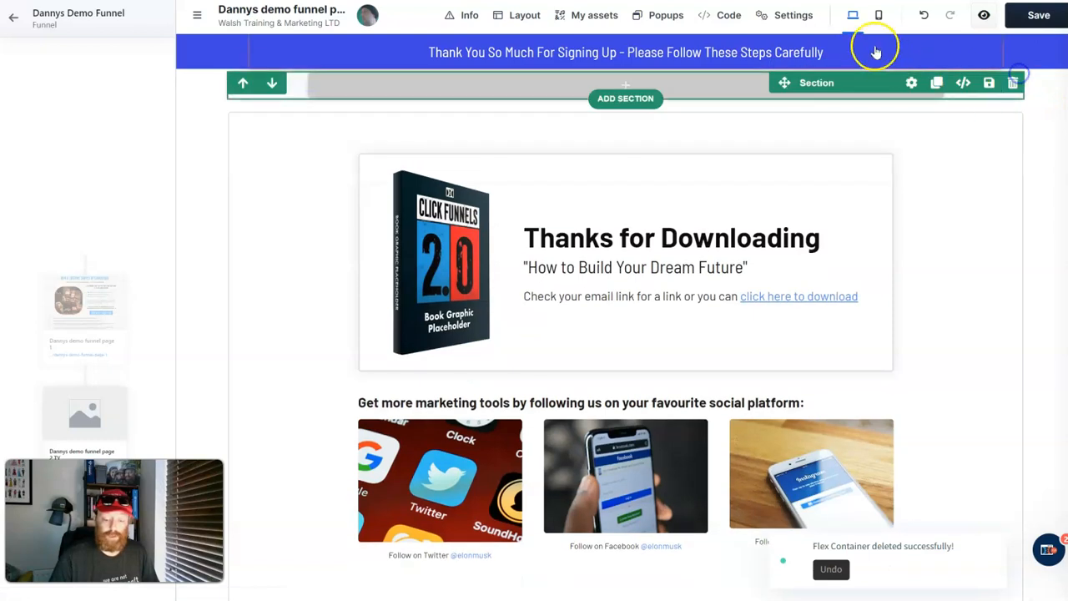
click(1012, 73)
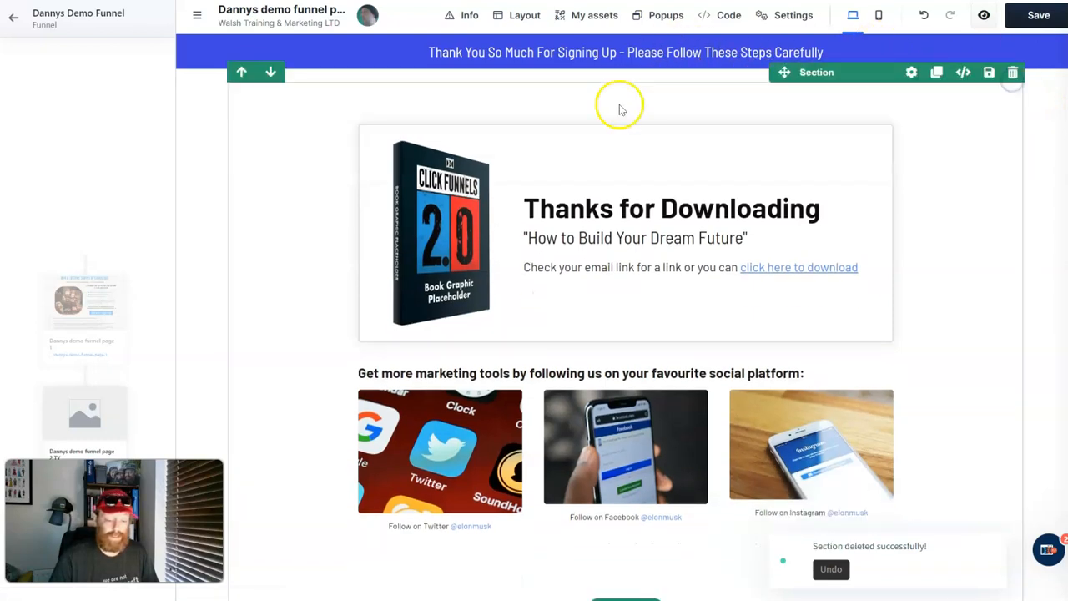
Step: Replace the word "Downloading" with "Entering" in the main headline
click(683, 209)
click(823, 210)
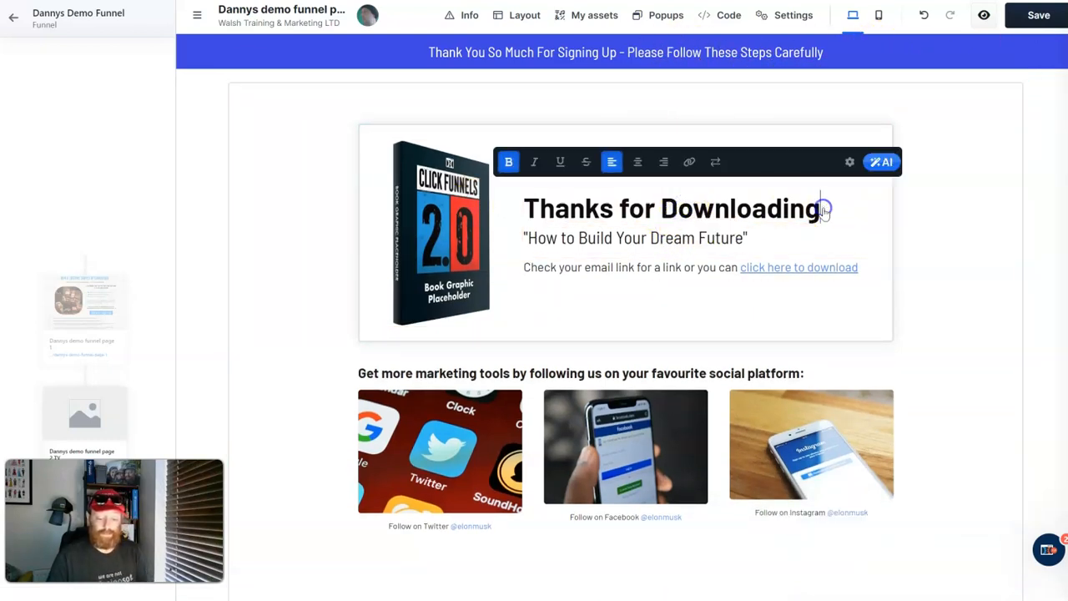
drag(661, 207, 817, 204)
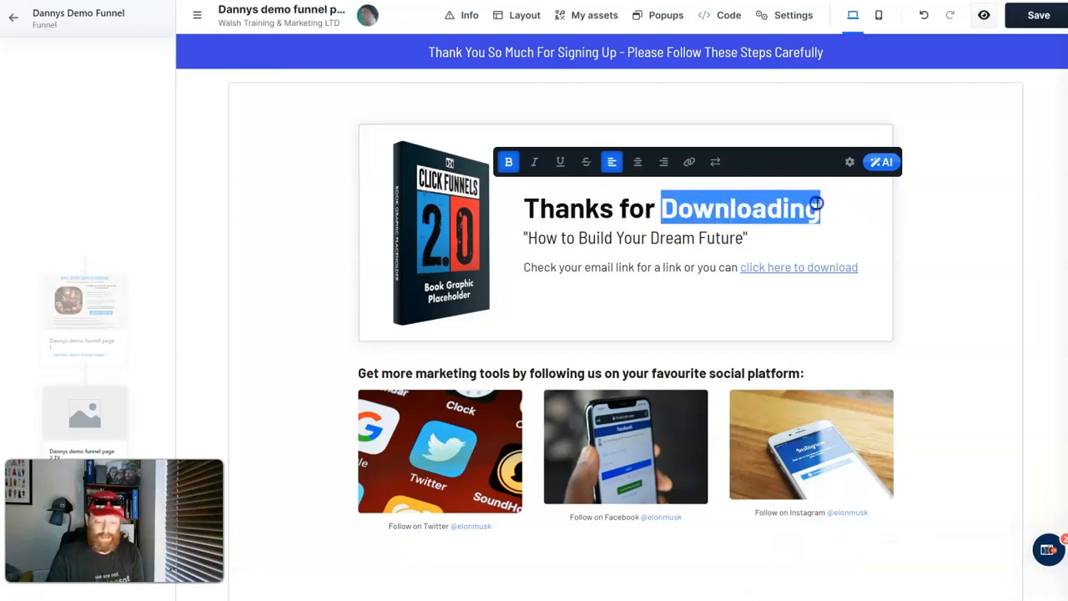
text(Enter)
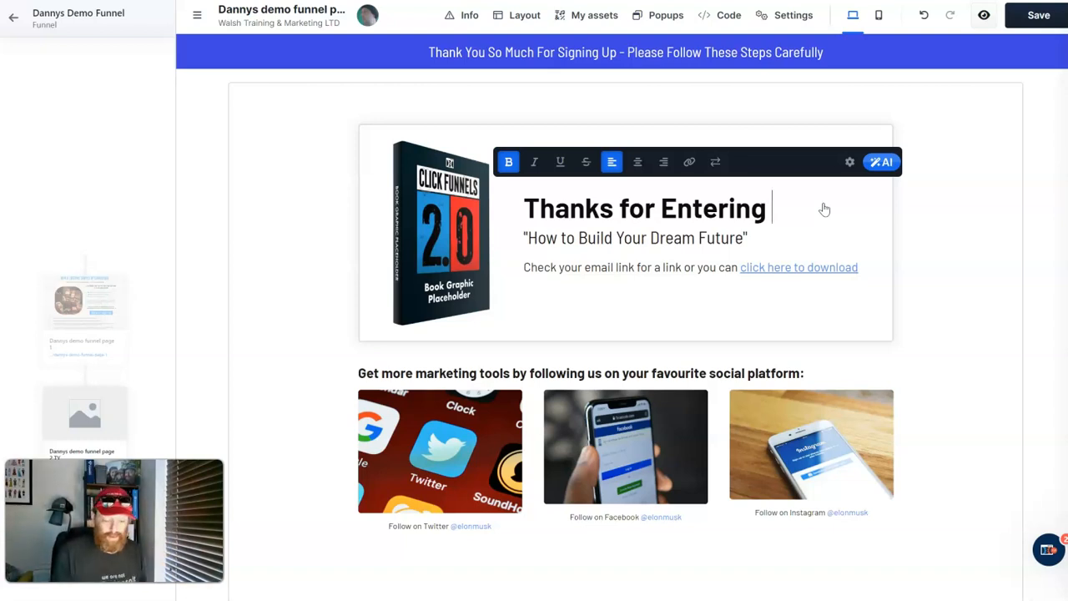
Step: Undo the headline change and the deletion of the empty navigation section
click(605, 199)
click(709, 228)
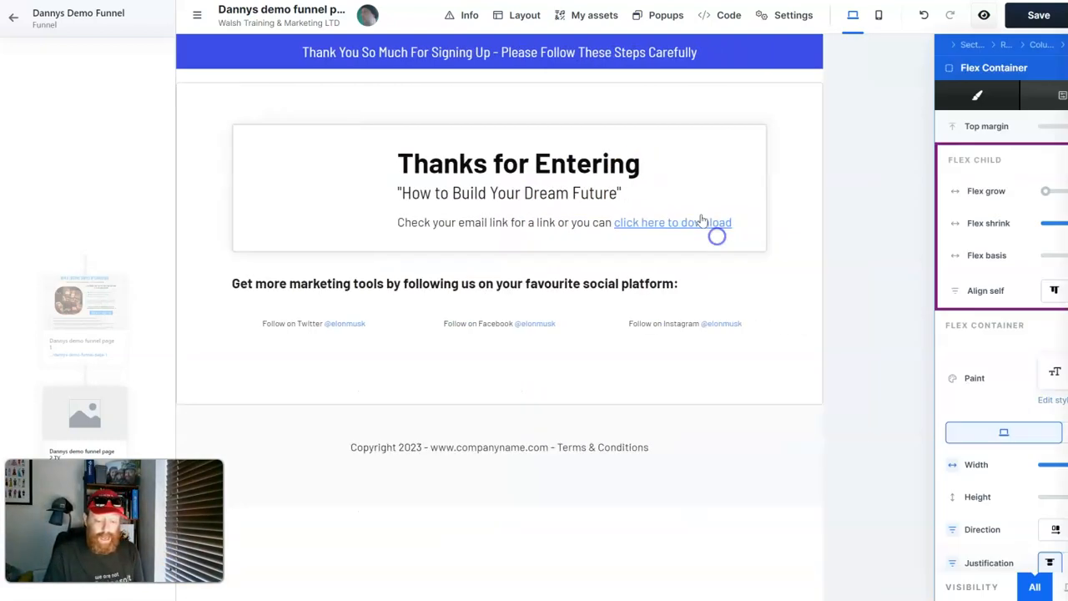
click(466, 196)
click(536, 185)
click(654, 203)
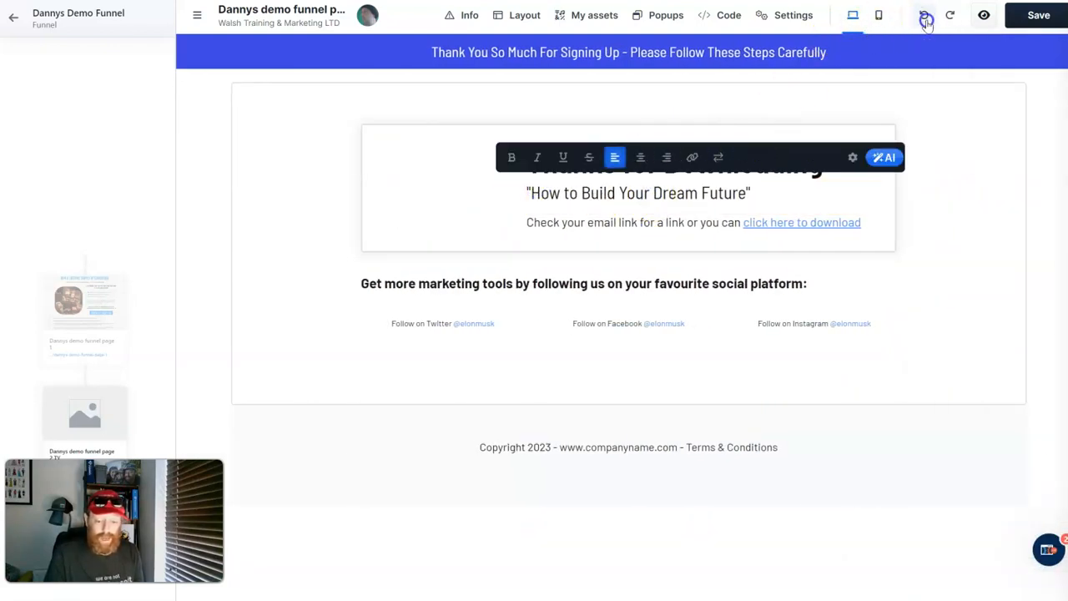
click(925, 18)
click(925, 18)
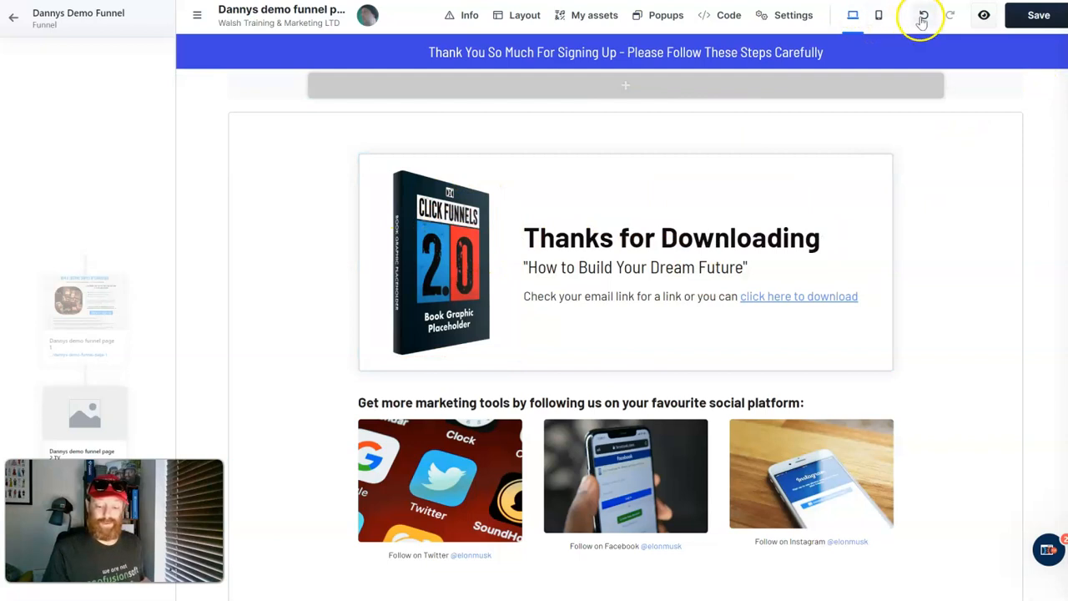
Step: Delete the empty section under the banner and change the main headline to "Thanks for Entering"
click(1011, 74)
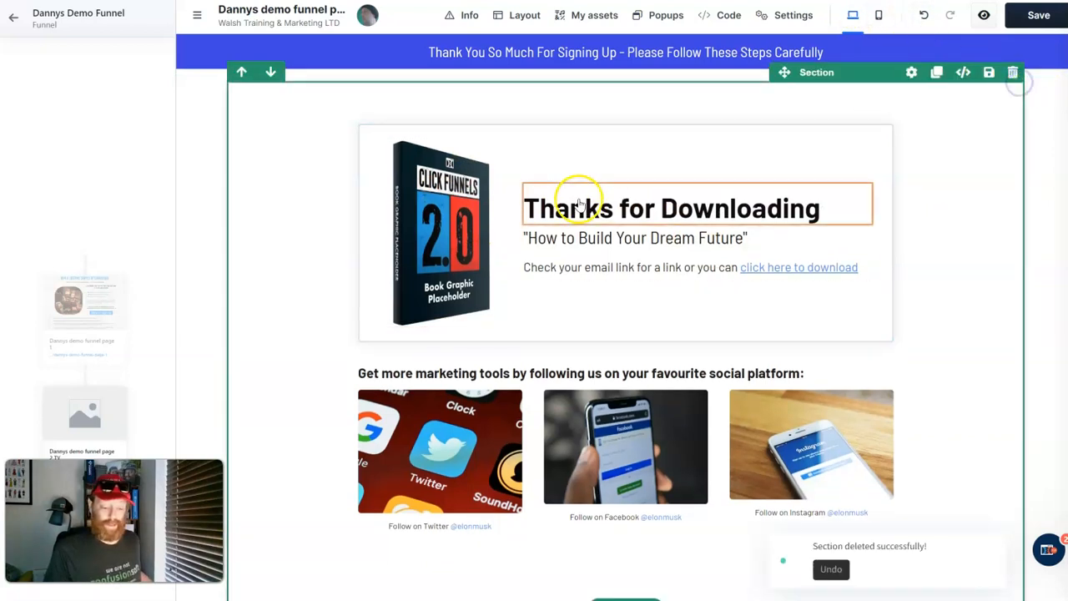
click(758, 204)
drag(678, 207, 791, 204)
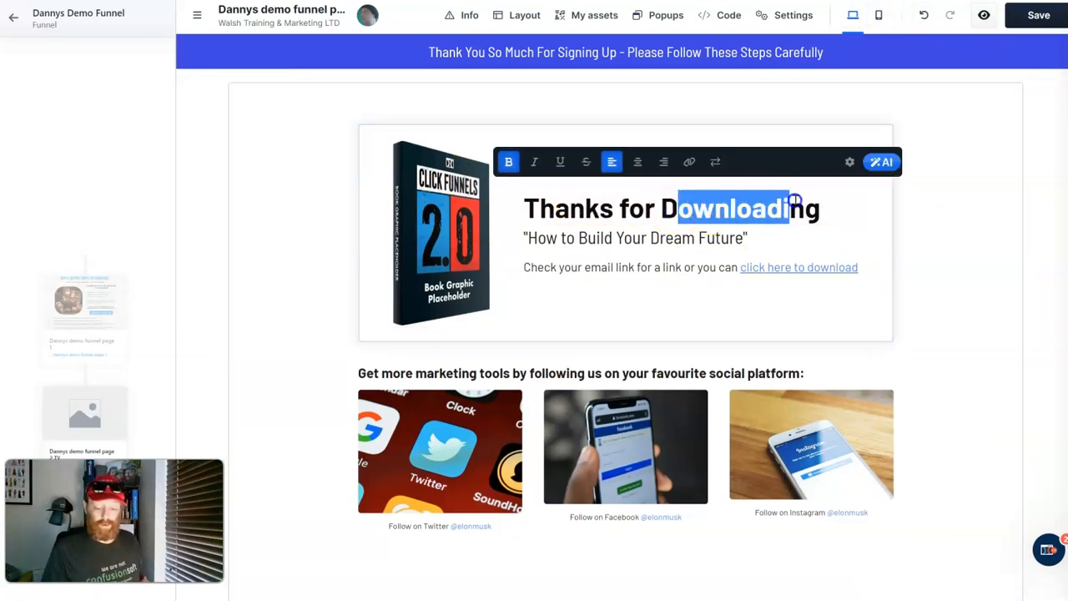
key(BackSpace)
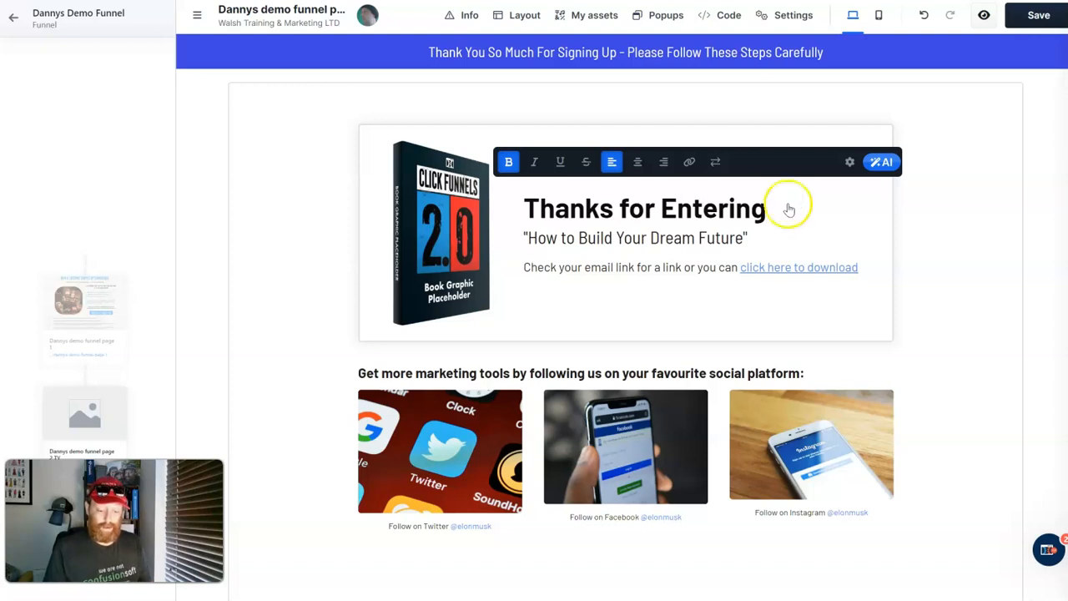
Step: Change the sub headline to "Your Entry Is Counted - Please Follow These Steps" in quotation marks and delete the download link paragraph below it
click(696, 235)
click(480, 172)
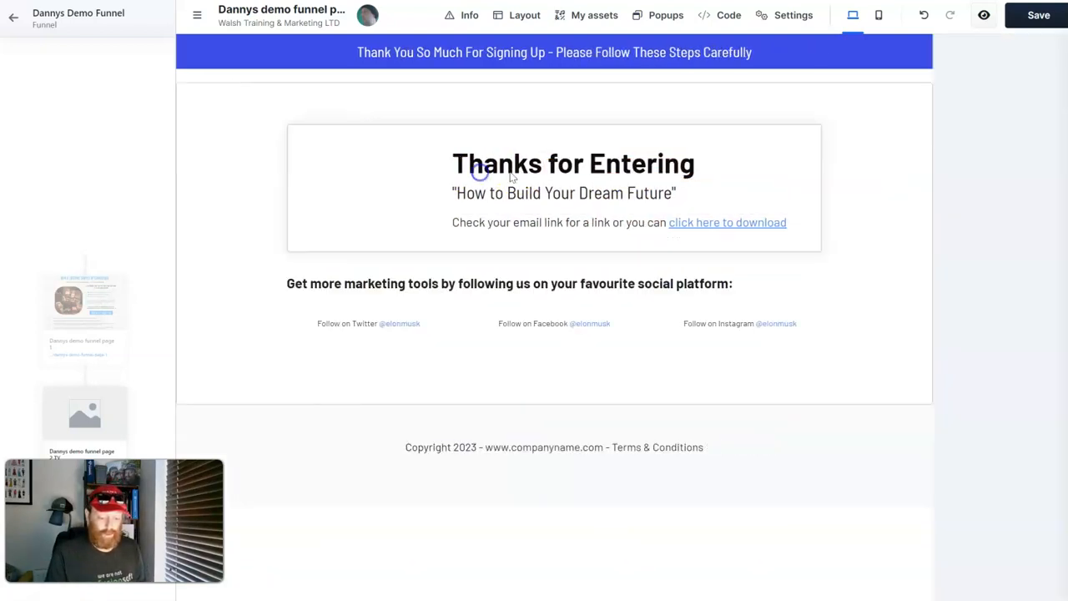
click(667, 266)
click(526, 183)
click(613, 191)
click(613, 192)
drag(751, 193, 531, 205)
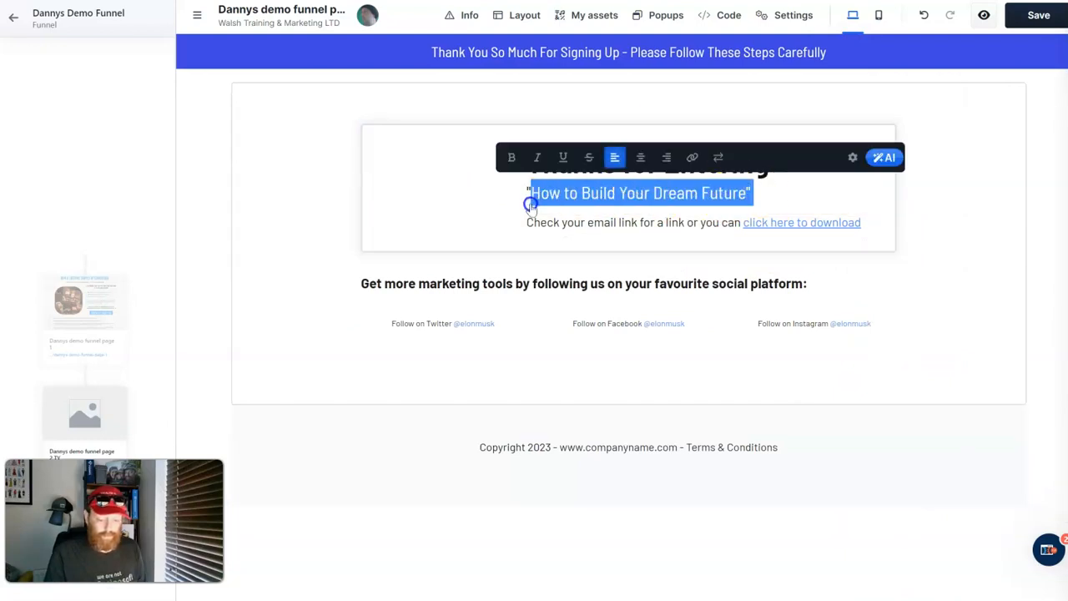
text(You)
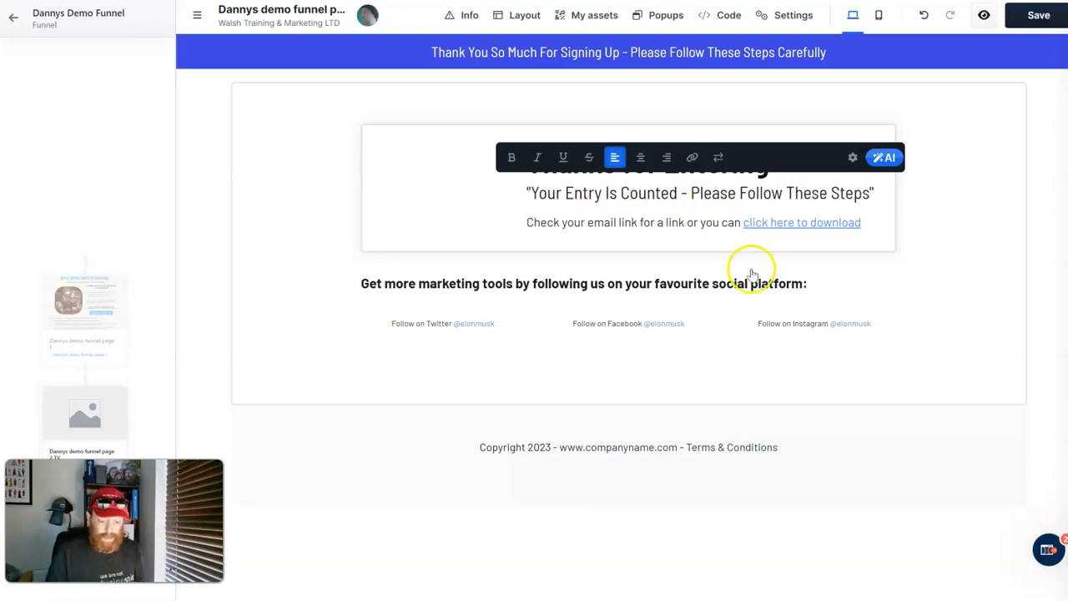
click(887, 284)
click(865, 203)
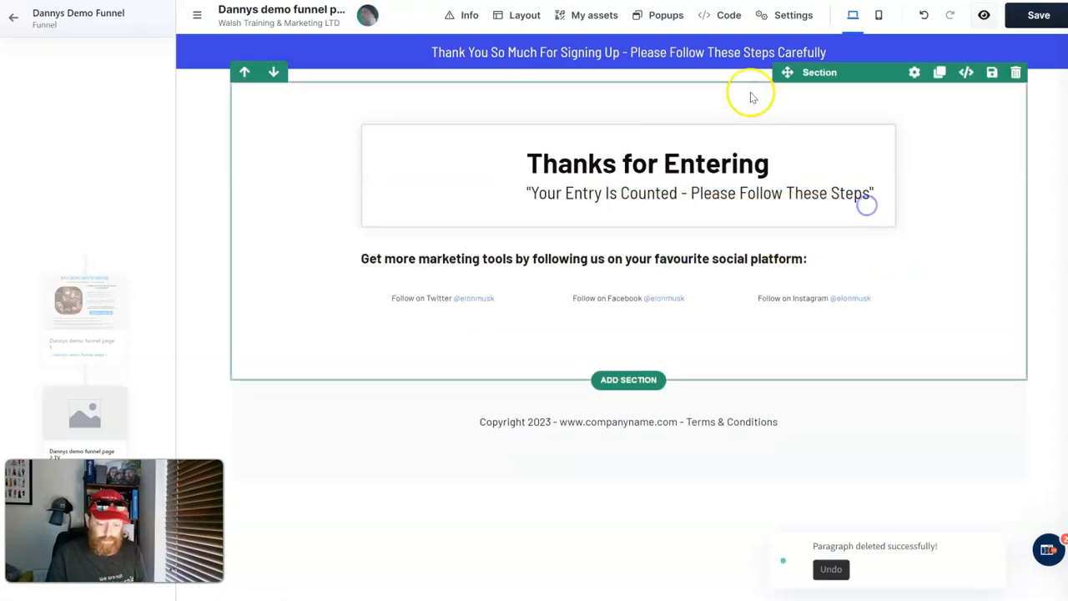
Step: Move the headline and sub headline below the book graphic box and delete that box
drag(703, 163, 536, 386)
click(806, 187)
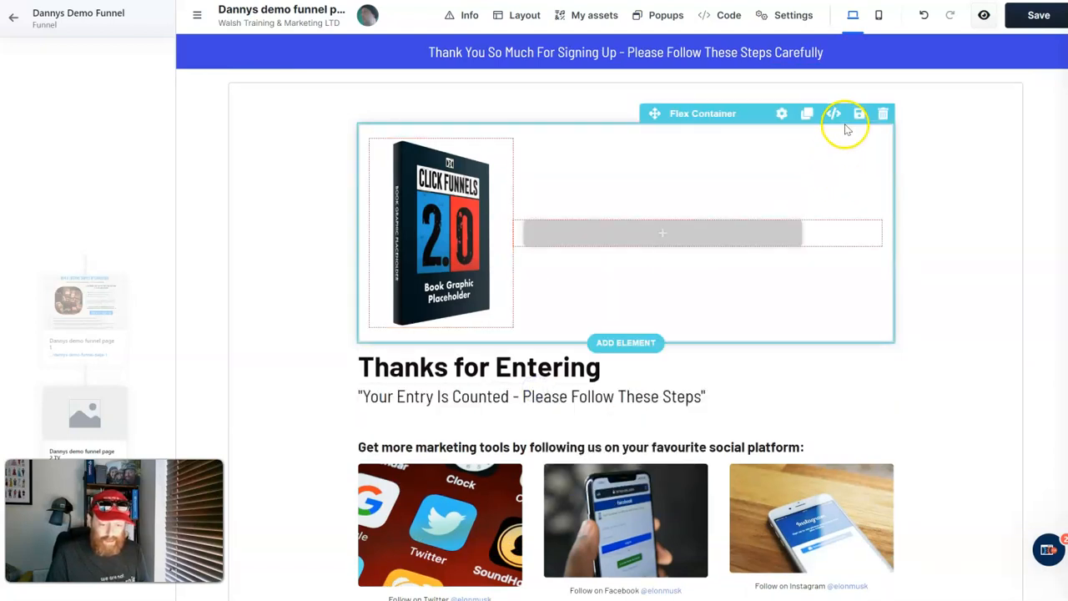
click(884, 114)
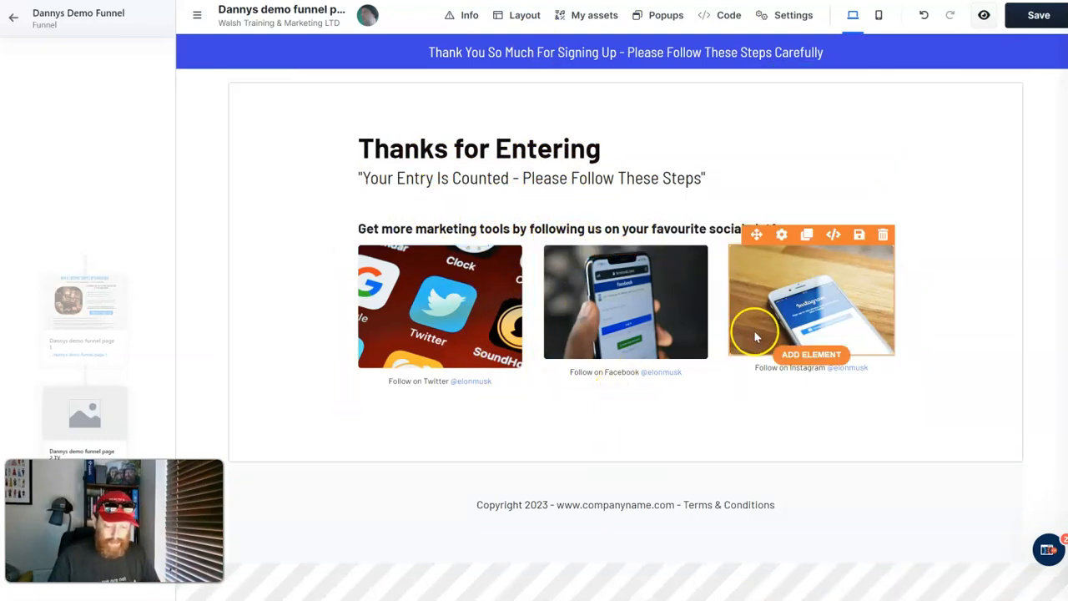
Step: Delete the row of social media images and the "Get more marketing tools" paragraph above it
click(905, 233)
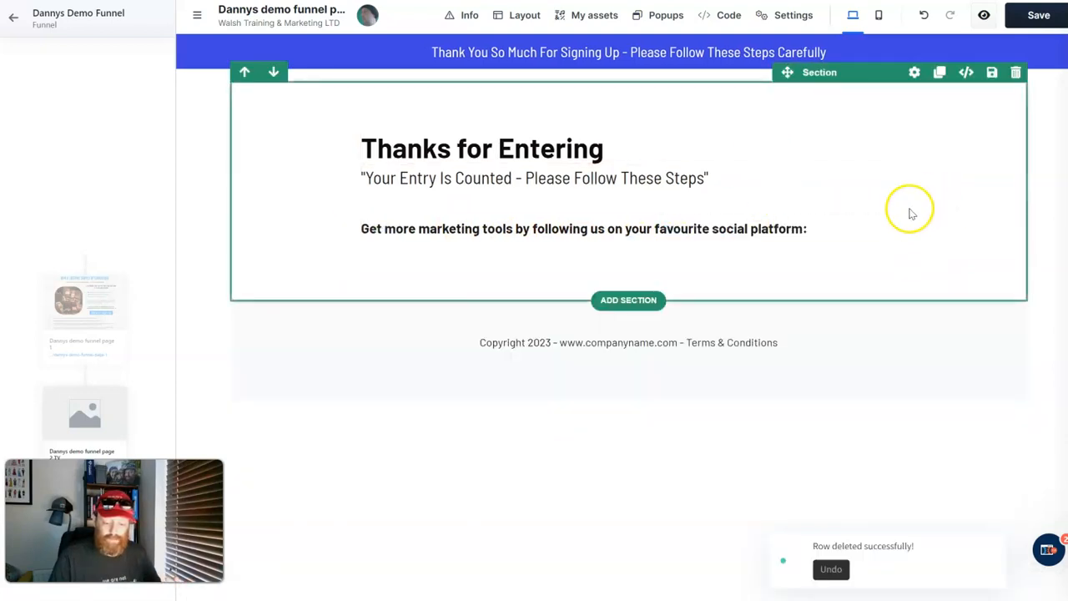
click(886, 202)
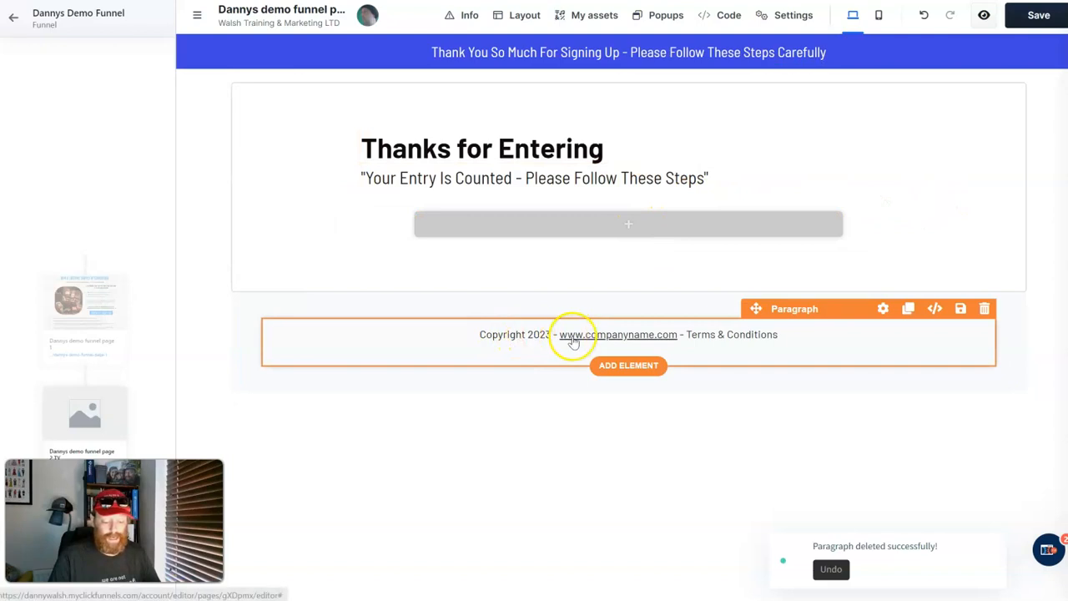
Step: Change the footer text to "Copyright 2023 - ACD"
click(806, 336)
drag(805, 335, 562, 337)
key(BackSpace)
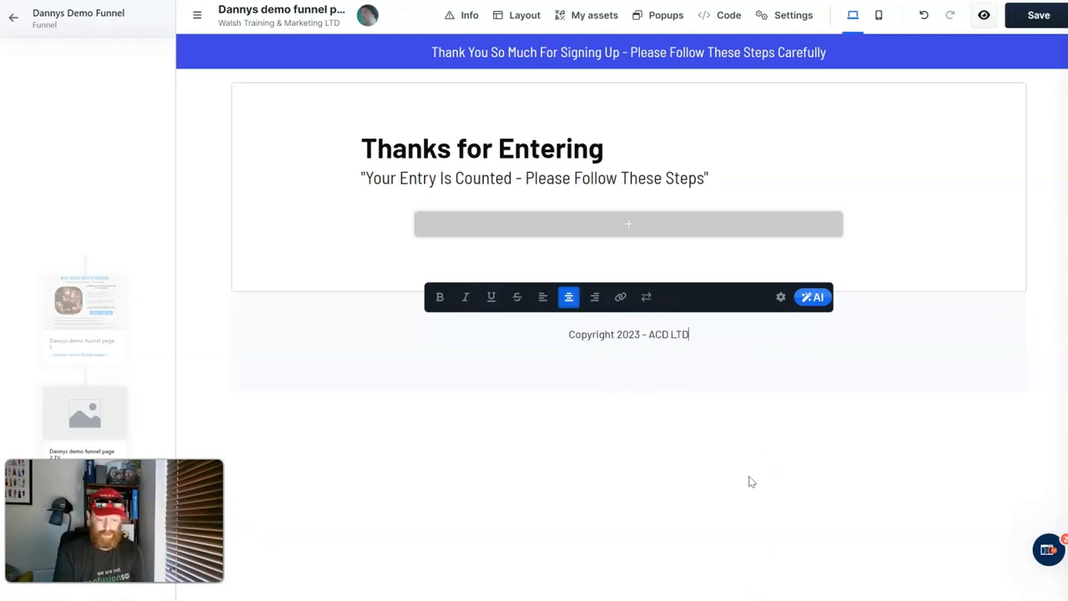
click(749, 480)
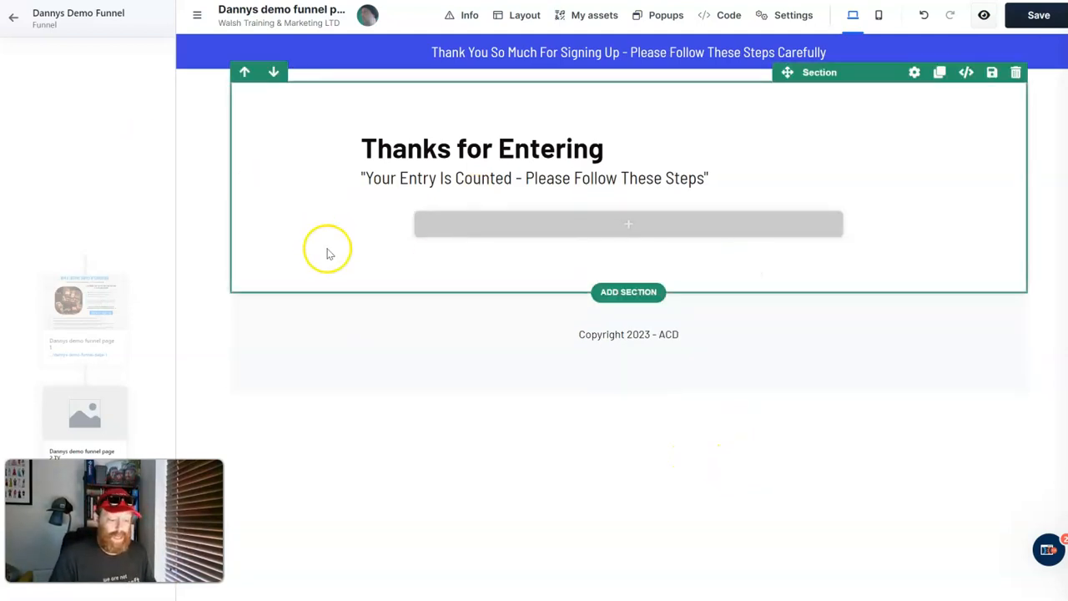
Step: Set an image as the background of the page body
mouse_move(787, 18)
click(788, 46)
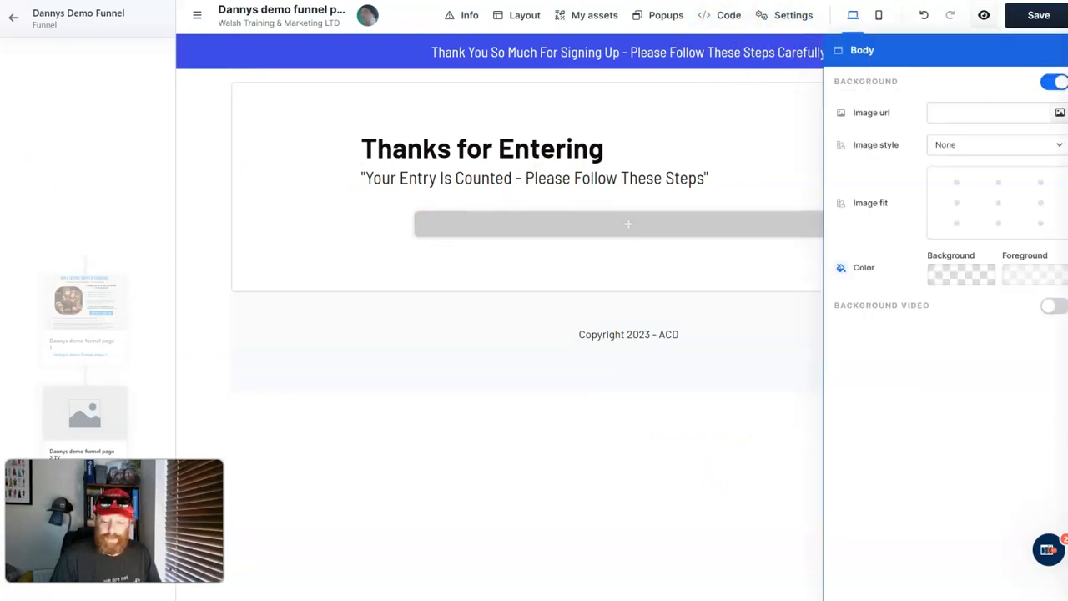
click(1059, 112)
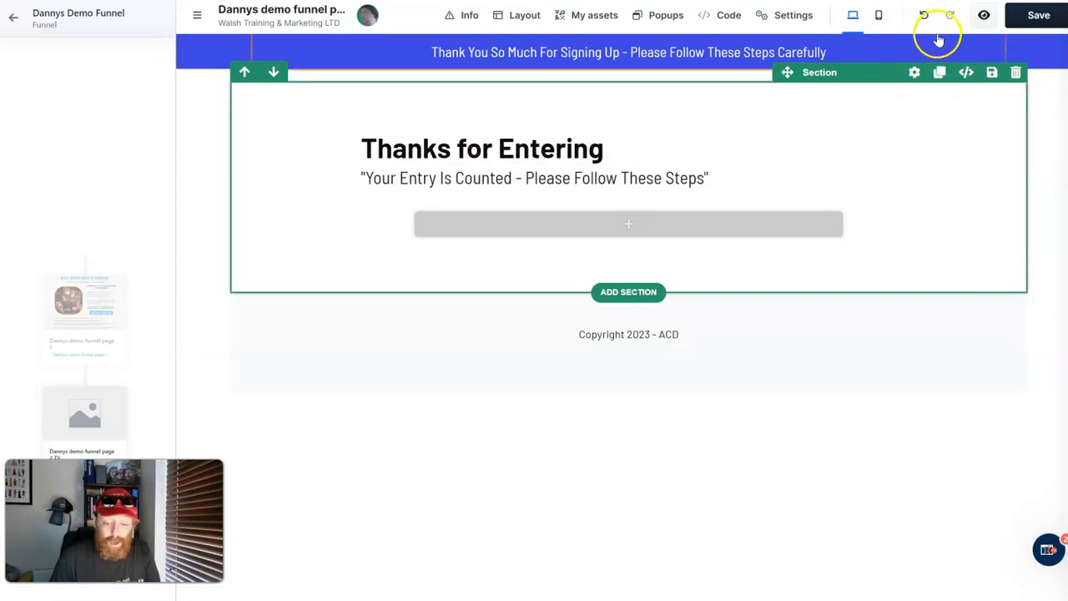
Step: Look through the background and foreground colour choices for the page body background
click(767, 18)
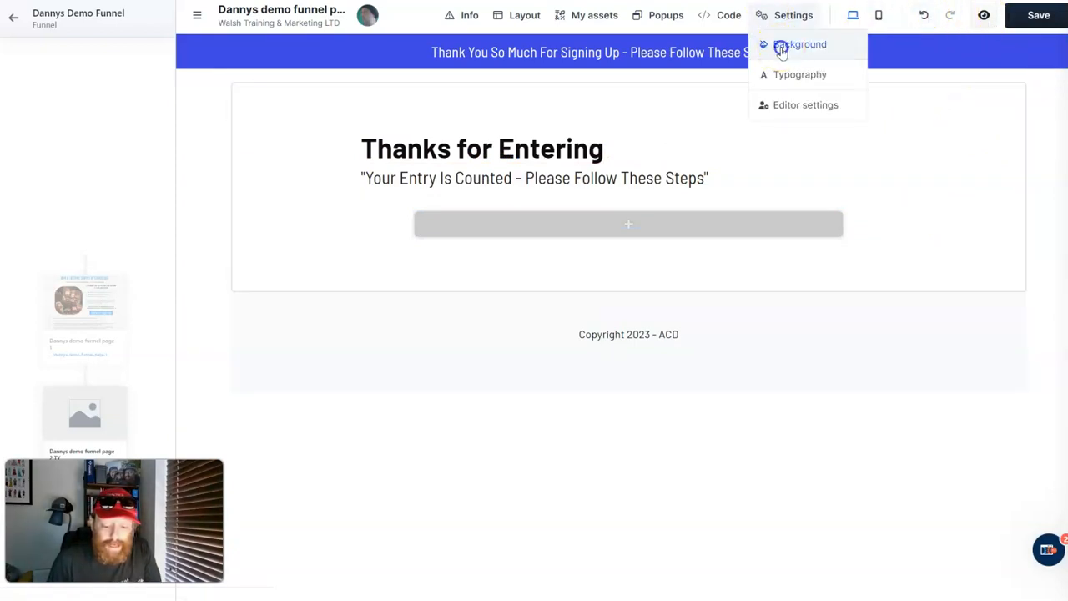
click(780, 45)
click(964, 276)
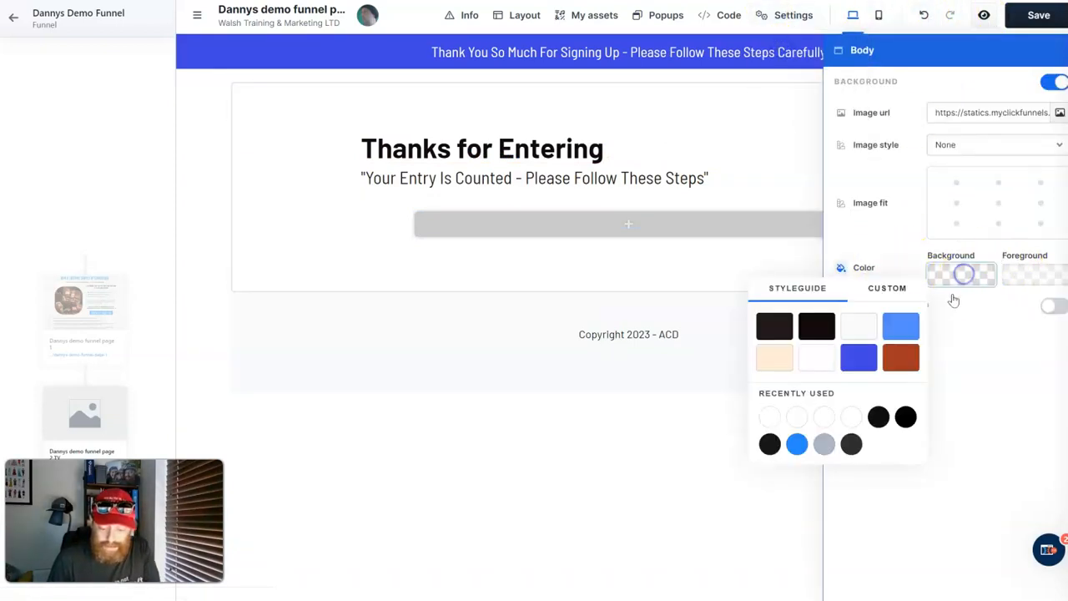
click(1024, 272)
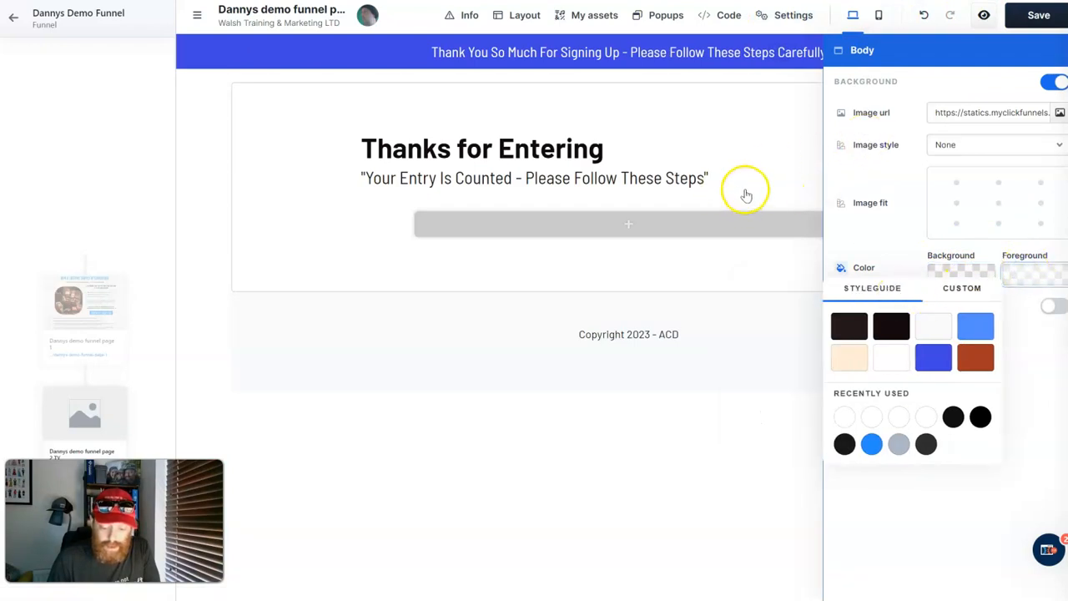
click(810, 210)
Step: Enable the background of the "Thanks for Entering" section and make its white background colour semi-transparent at 47% alpha
click(911, 72)
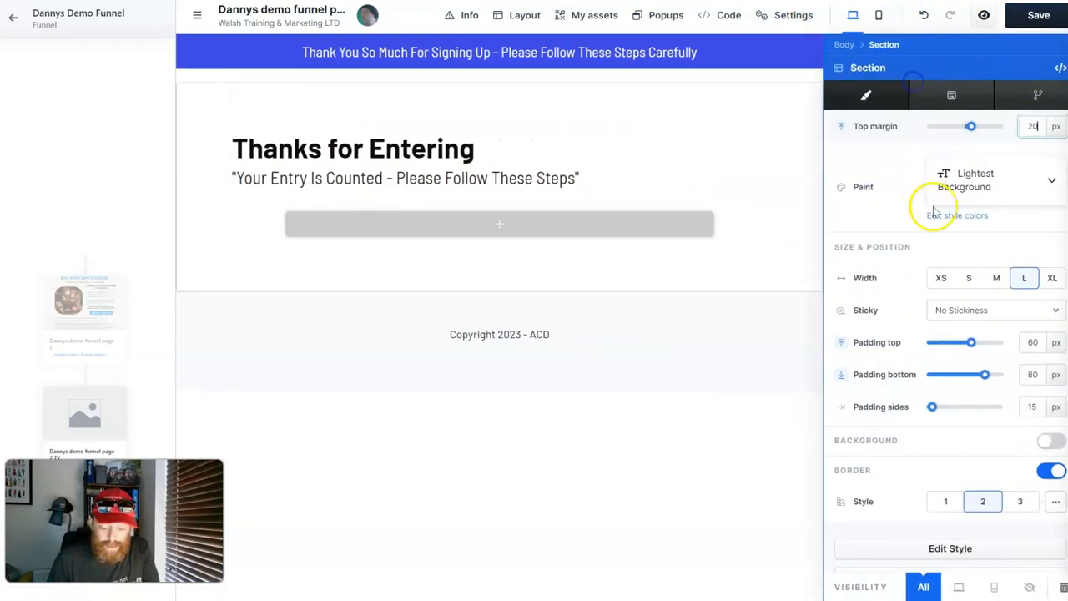
click(1046, 447)
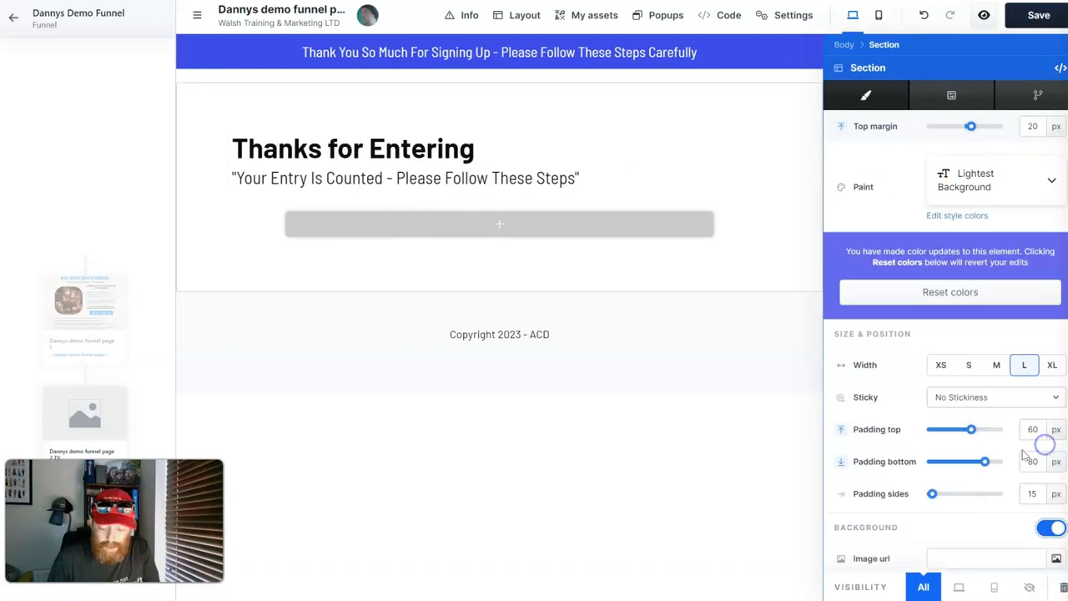
scroll(1026, 385, down, 3)
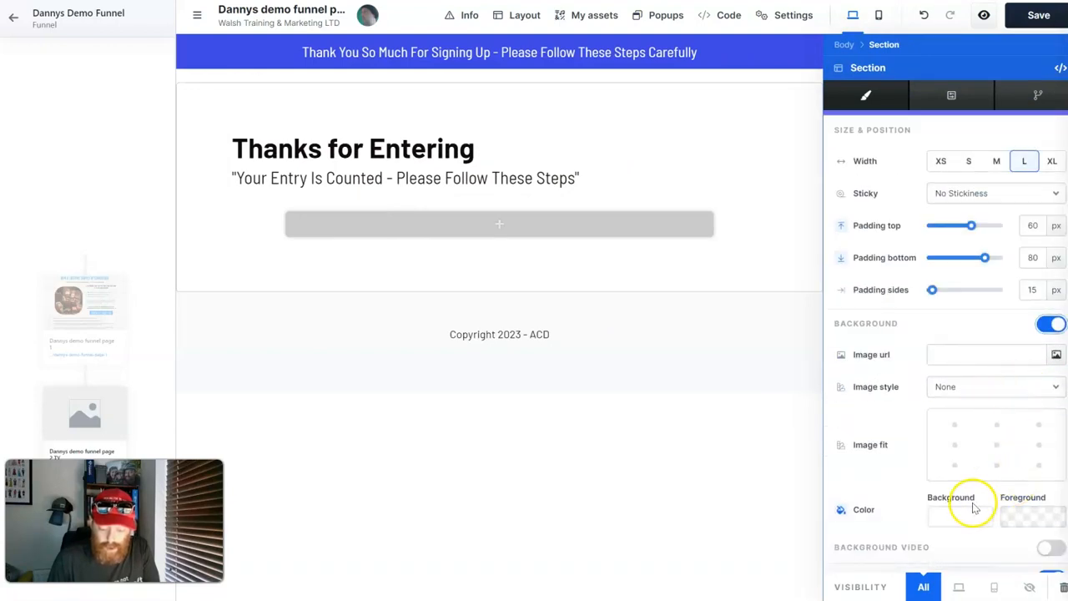
click(973, 510)
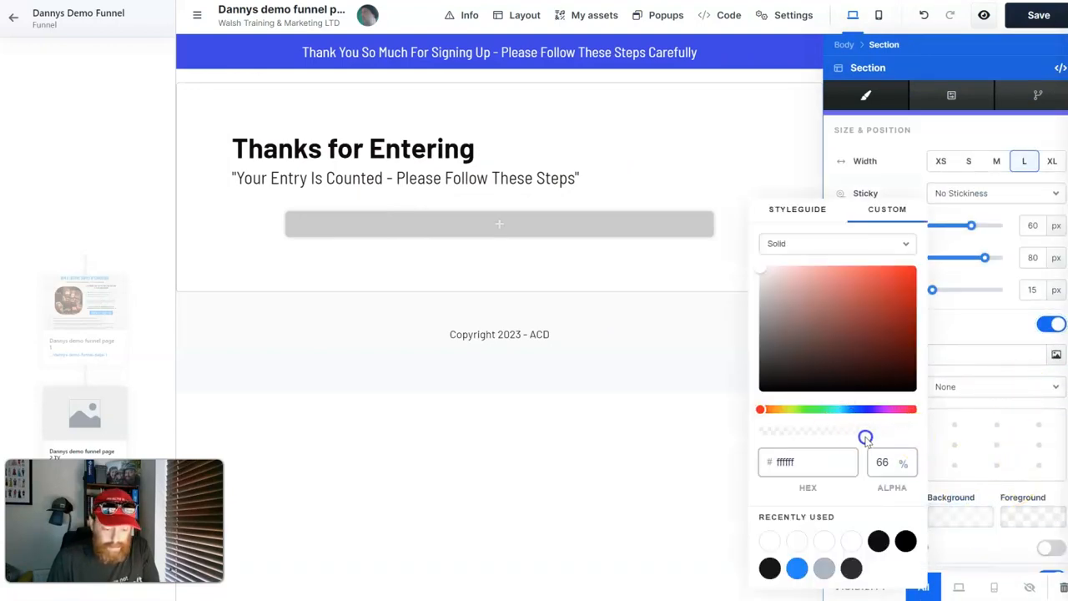
click(566, 405)
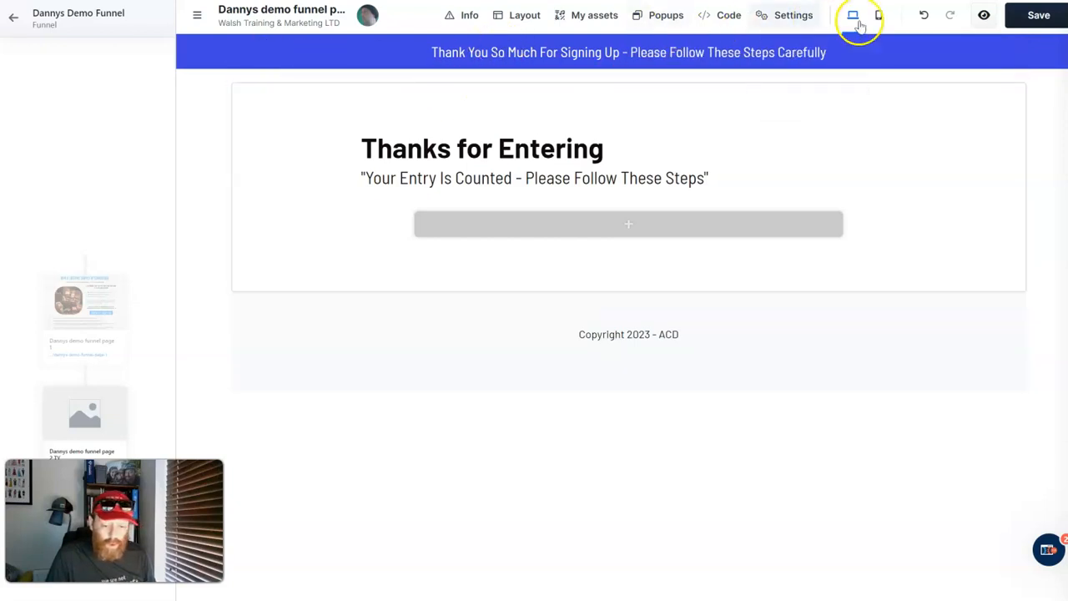
Step: Set the page body's background colour to the off-white style guide swatch
mouse_move(791, 19)
click(793, 44)
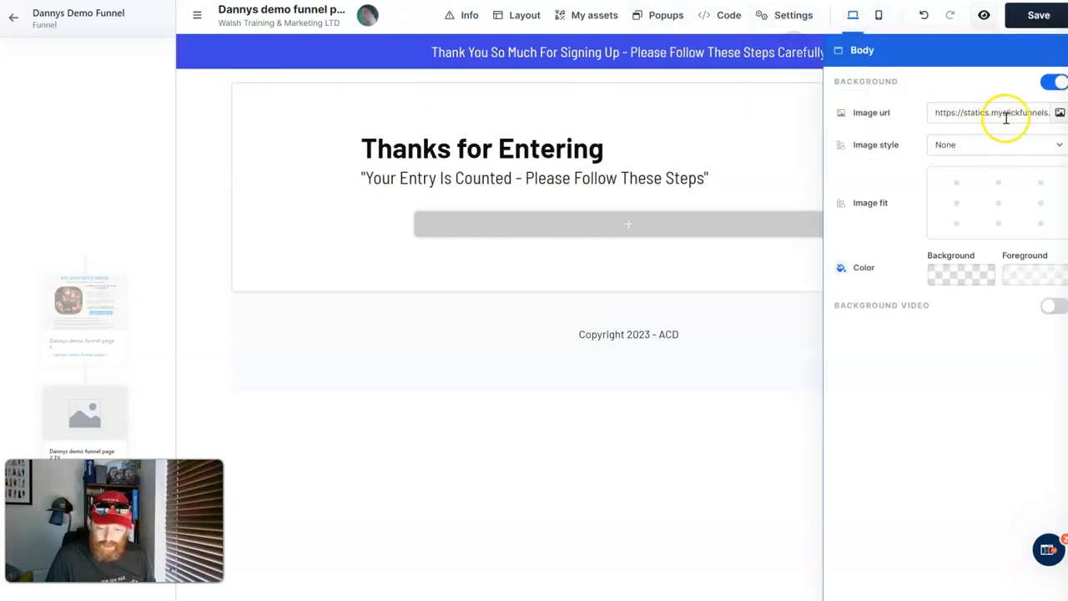
click(970, 274)
click(862, 335)
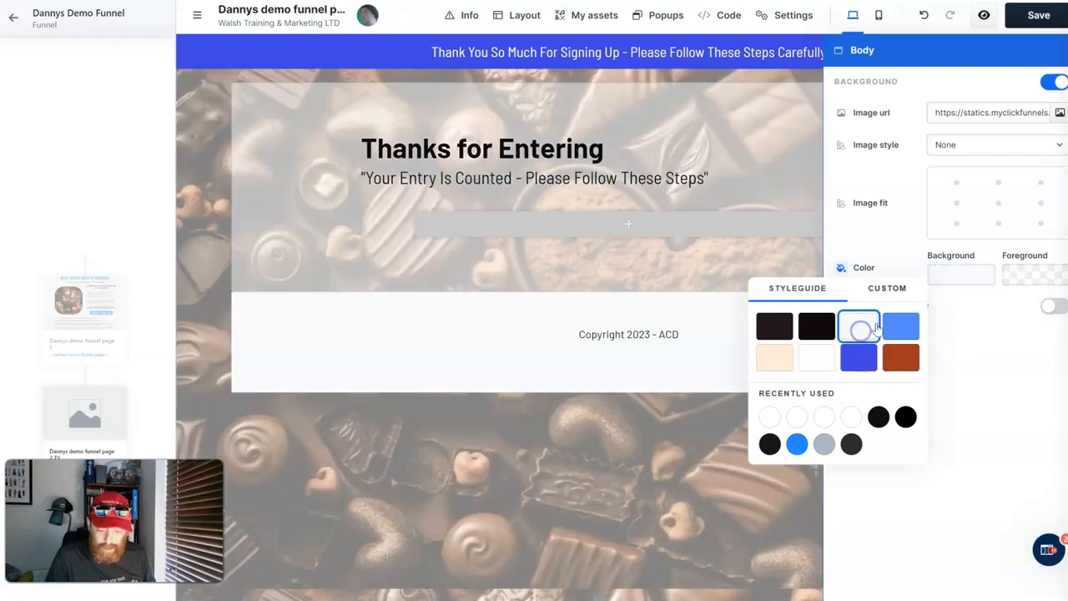
click(620, 440)
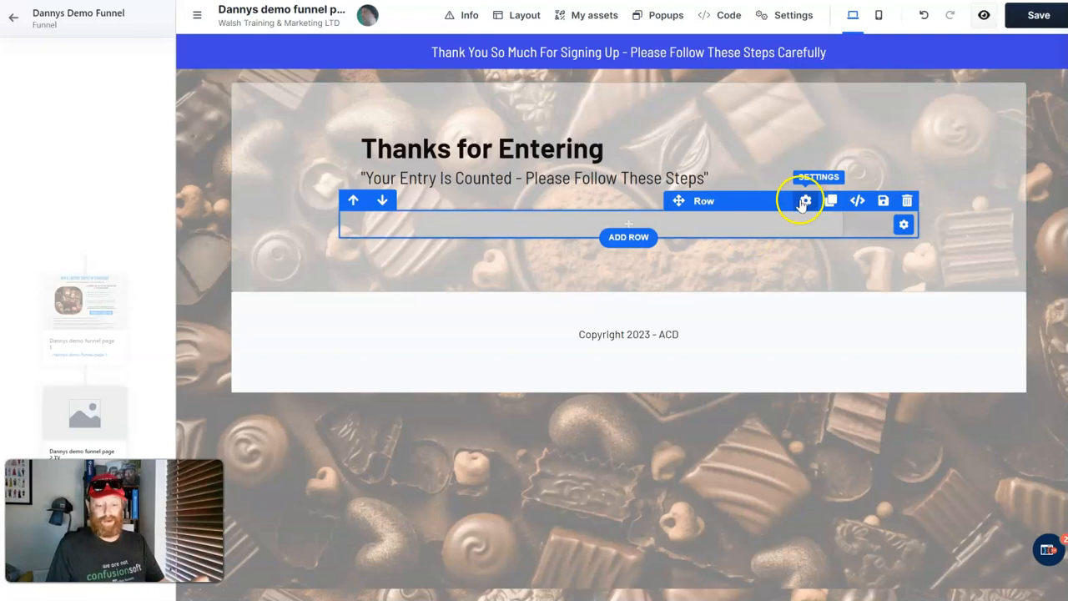
Step: Raise the alpha of the white background colour in the "Thanks for Entering" section so it is more opaque
click(916, 73)
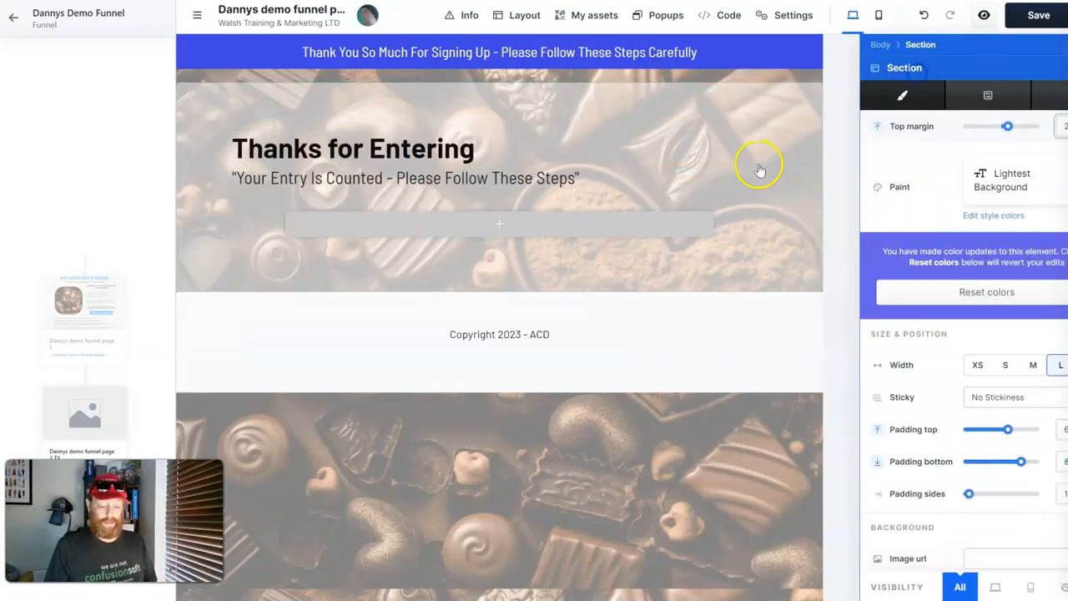
scroll(993, 392, down, 3)
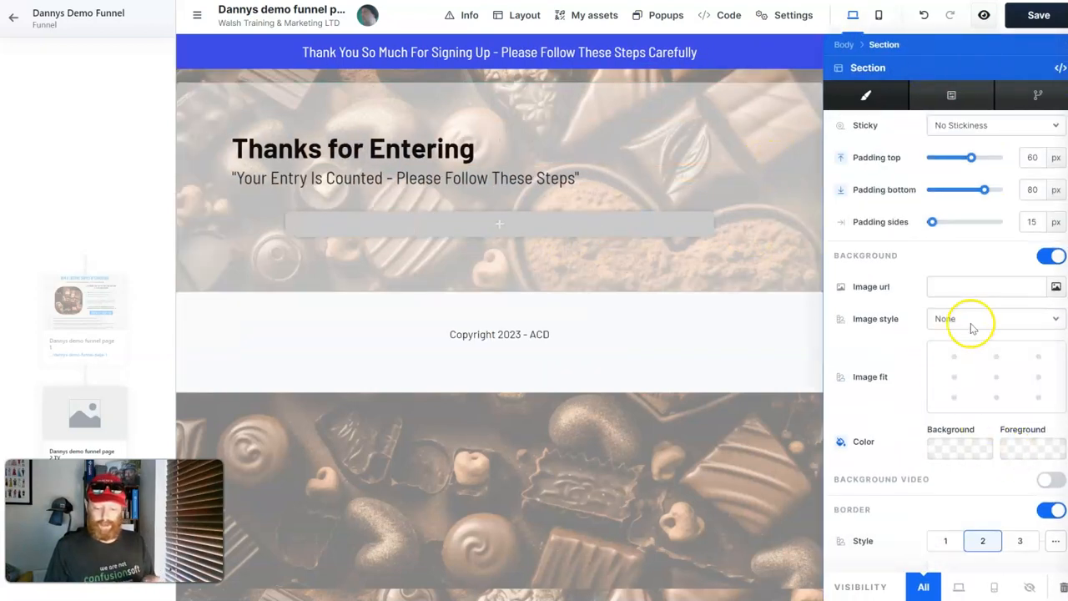
click(968, 446)
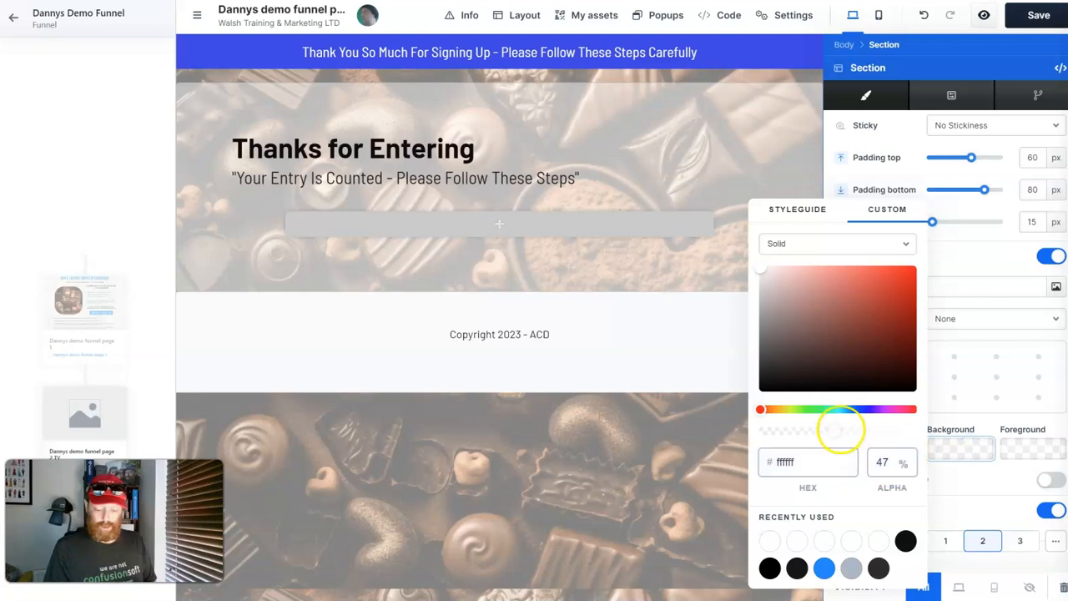
click(855, 432)
drag(874, 429, 896, 420)
click(625, 487)
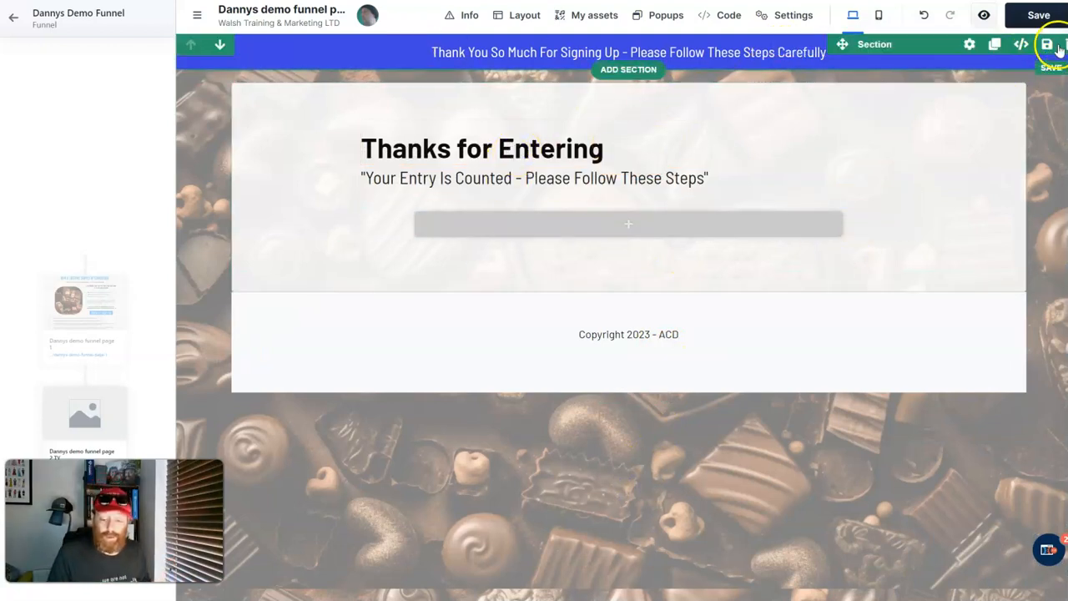
Step: Change the paint of the "Thank You So Much For Signing Up" banner section to Dark Background
click(969, 44)
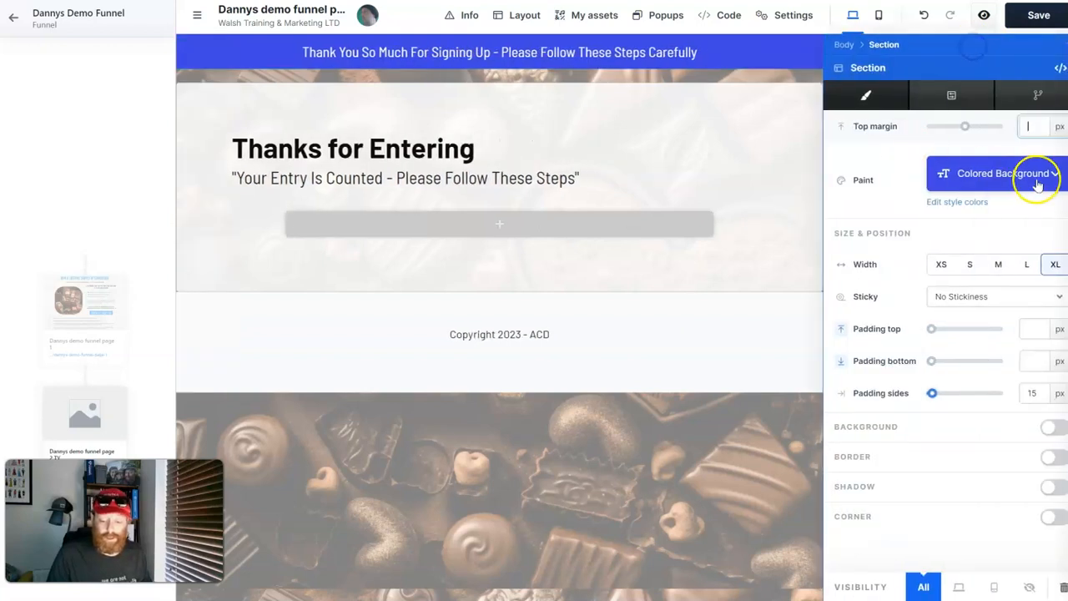
click(1035, 174)
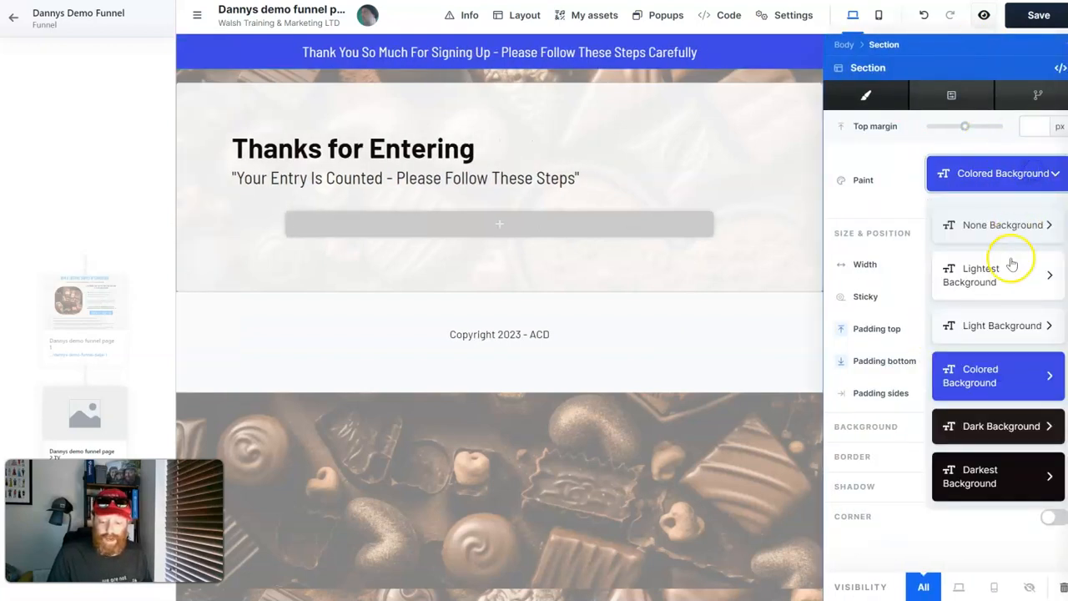
click(980, 428)
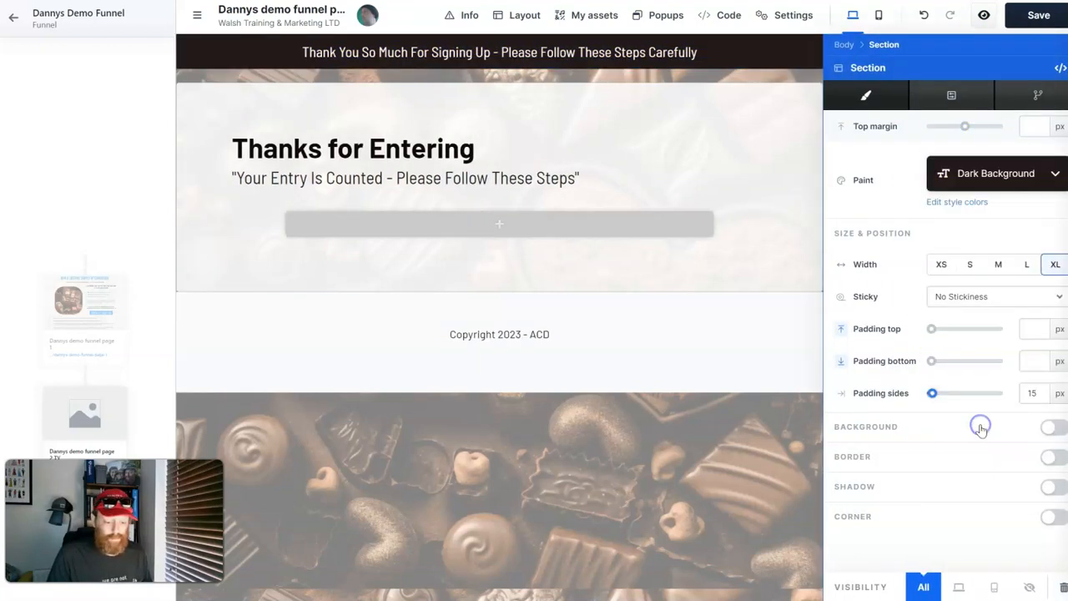
click(659, 431)
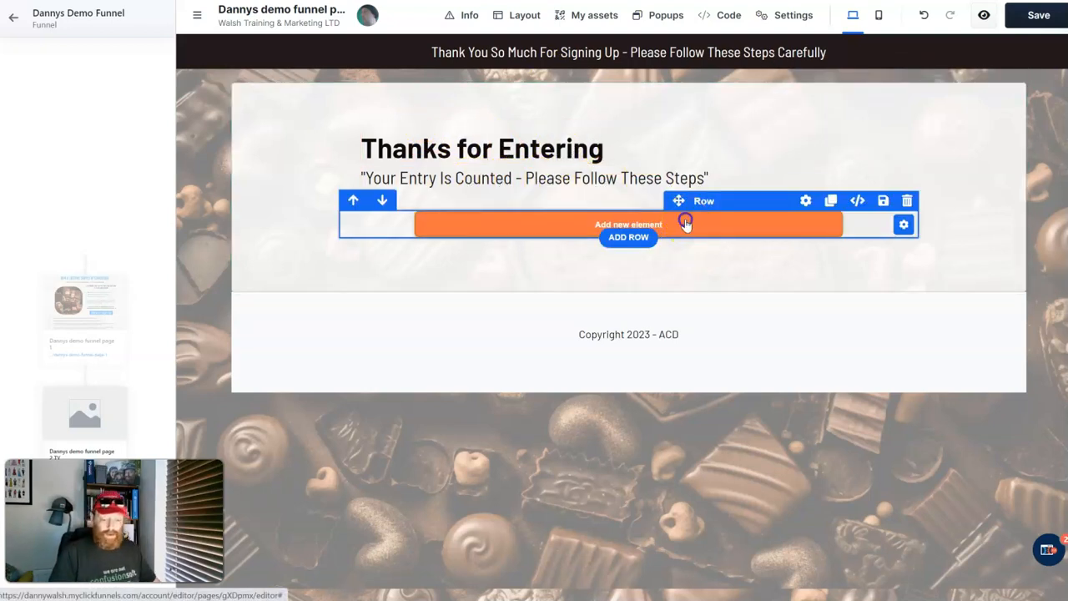
Step: Add a left-aligned headline reading "Step #1" in the empty row below the "Your Entry Is Counted" line
click(685, 223)
click(802, 168)
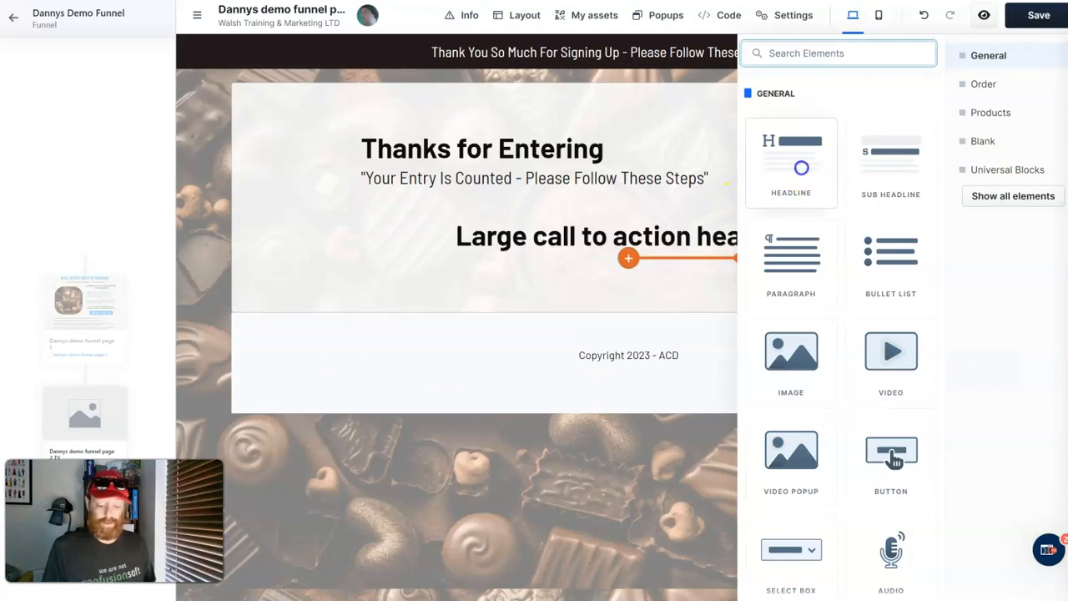
click(484, 235)
click(494, 238)
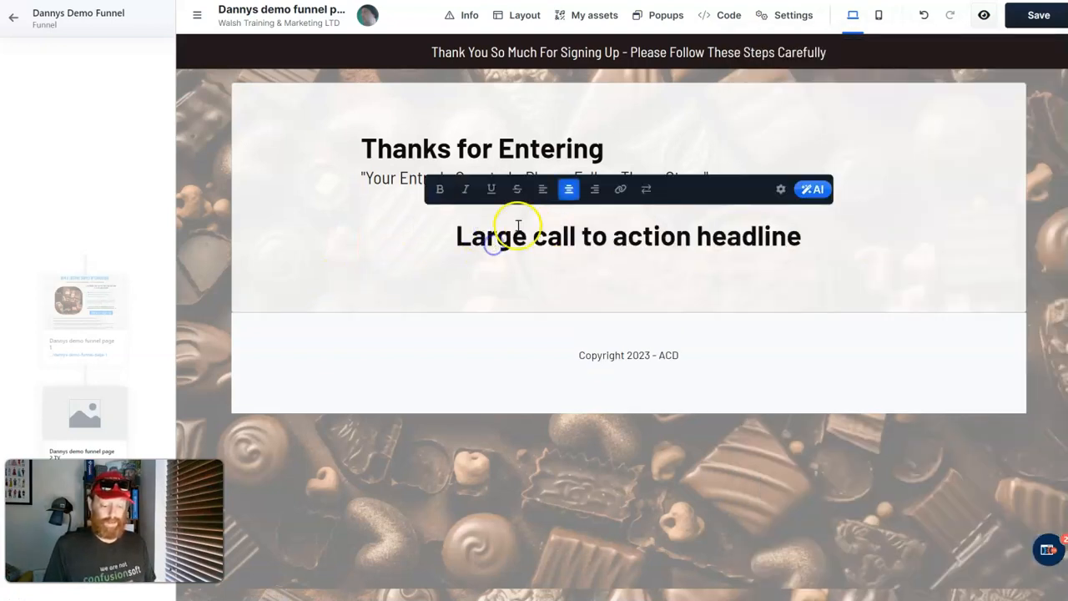
click(542, 190)
click(482, 238)
triple_click(482, 238)
text(Stge)
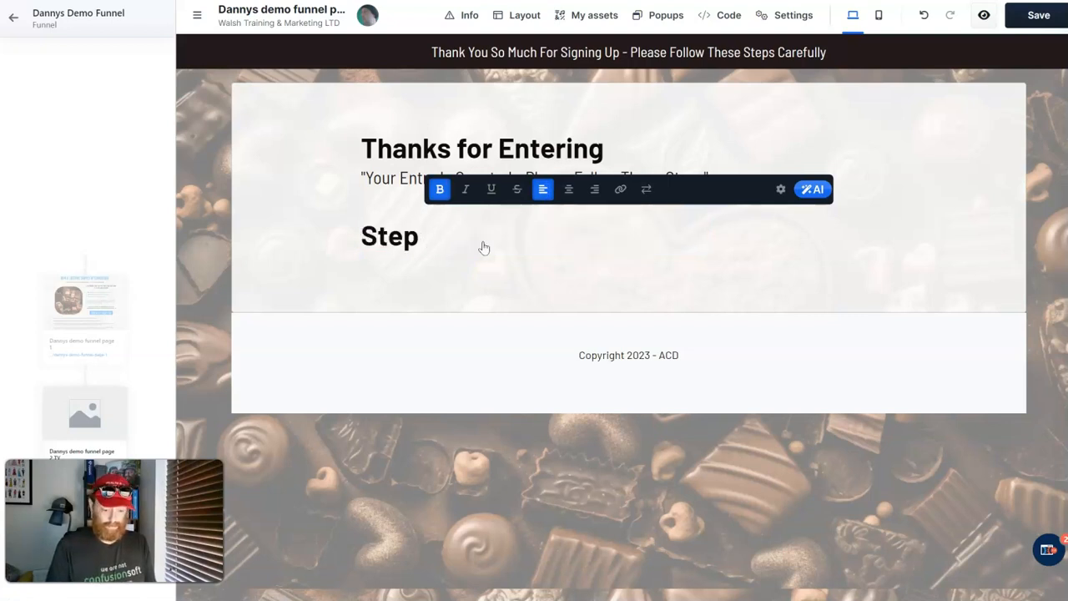
click(449, 315)
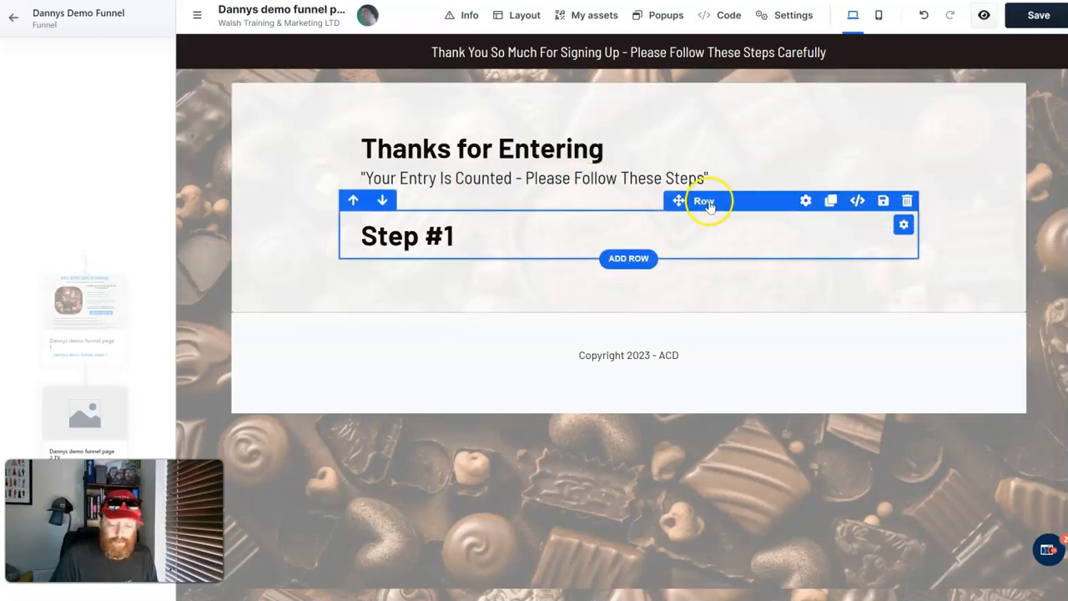
Step: Duplicate the "Step #1" row twice and change the copies to "Step #2" and "Step #3"
click(832, 206)
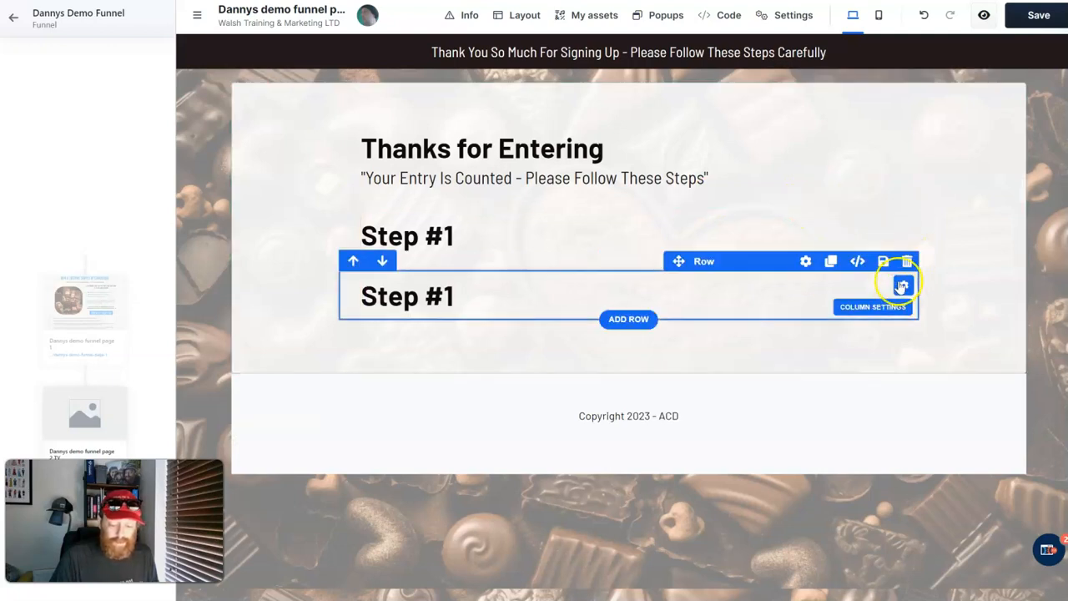
click(831, 261)
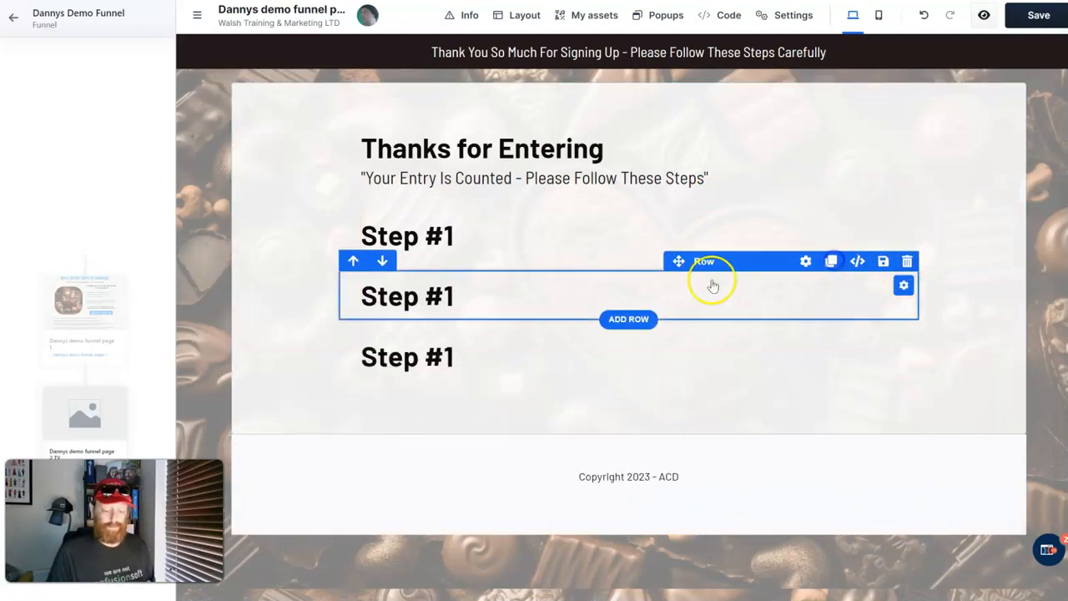
click(453, 301)
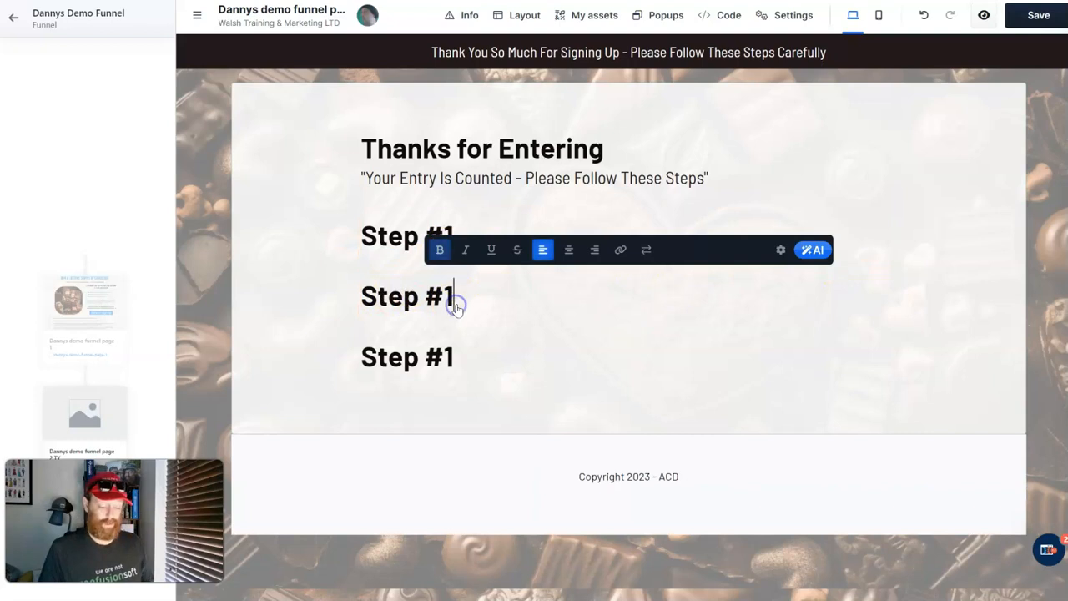
click(448, 381)
click(459, 361)
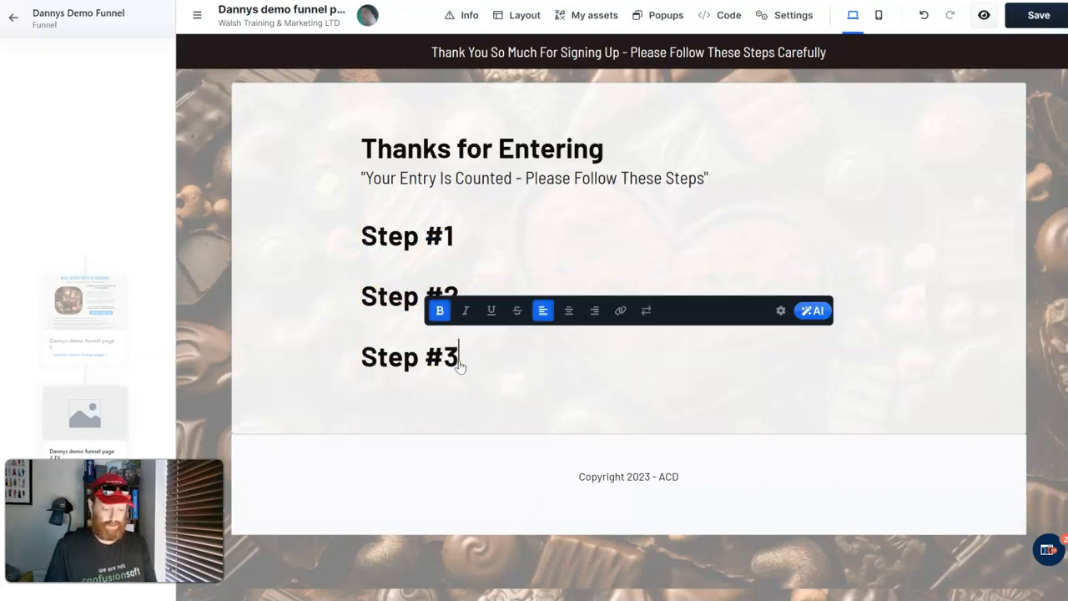
click(477, 443)
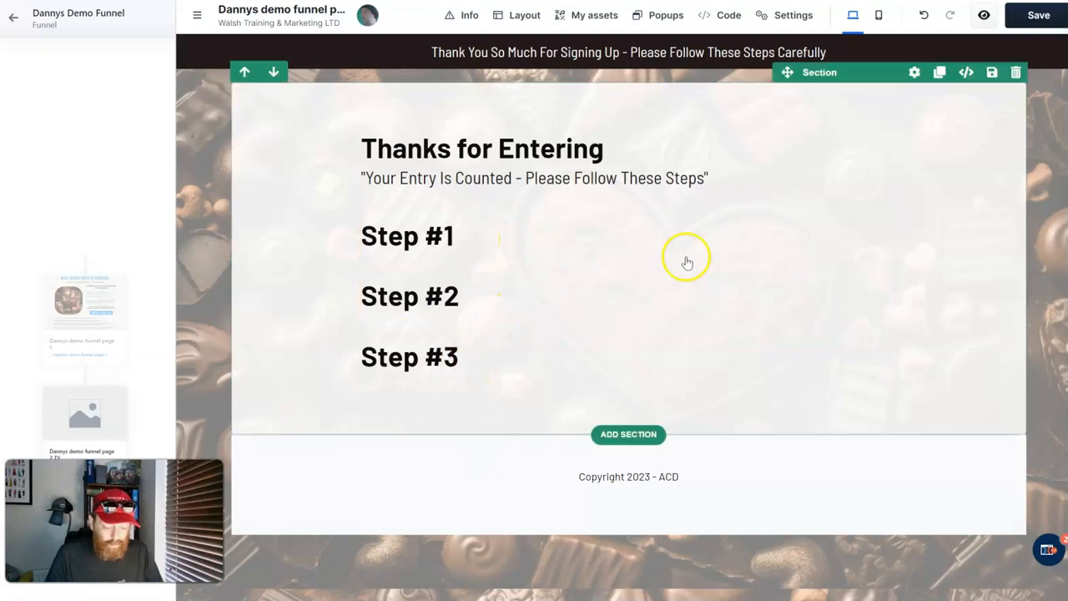
Step: Extend the first step headline to "Step #1 - Order Your FREE Sample (HERE)" and link the word HERE to #
click(489, 239)
click(501, 239)
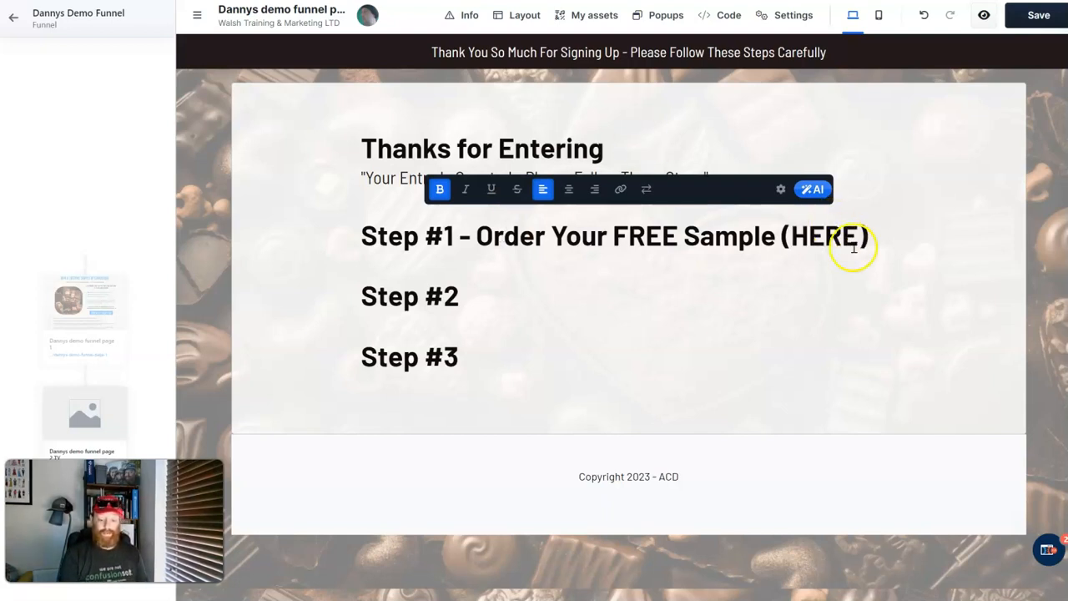
drag(854, 229, 828, 233)
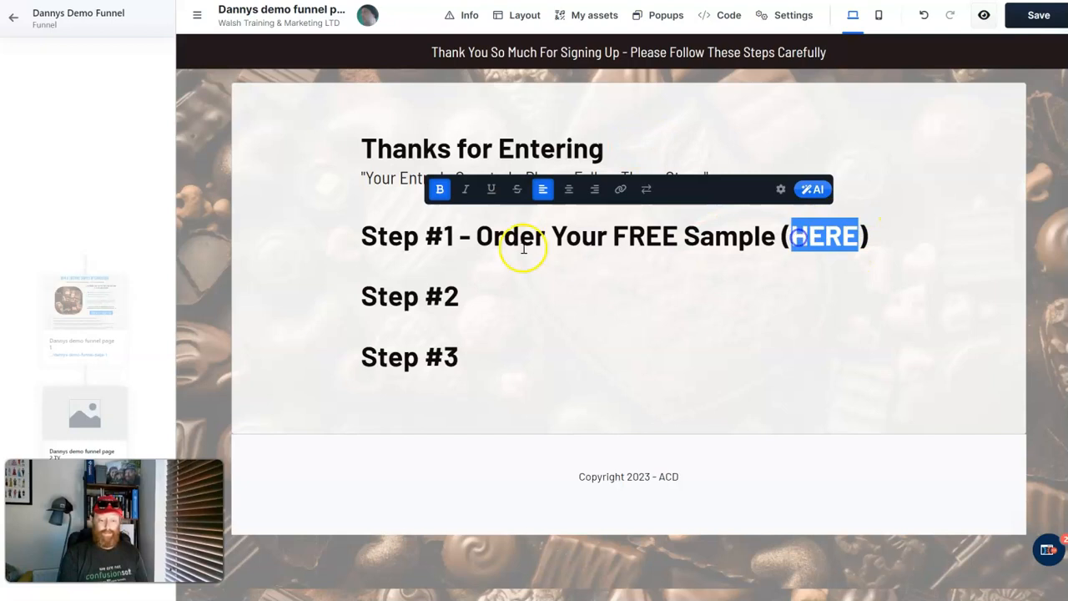
click(621, 190)
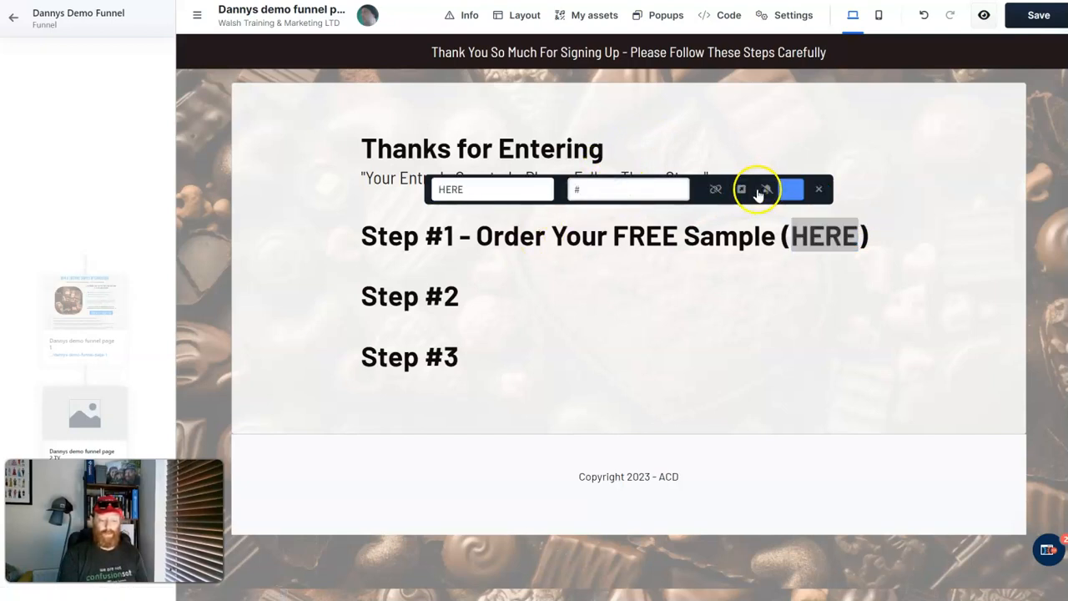
click(732, 312)
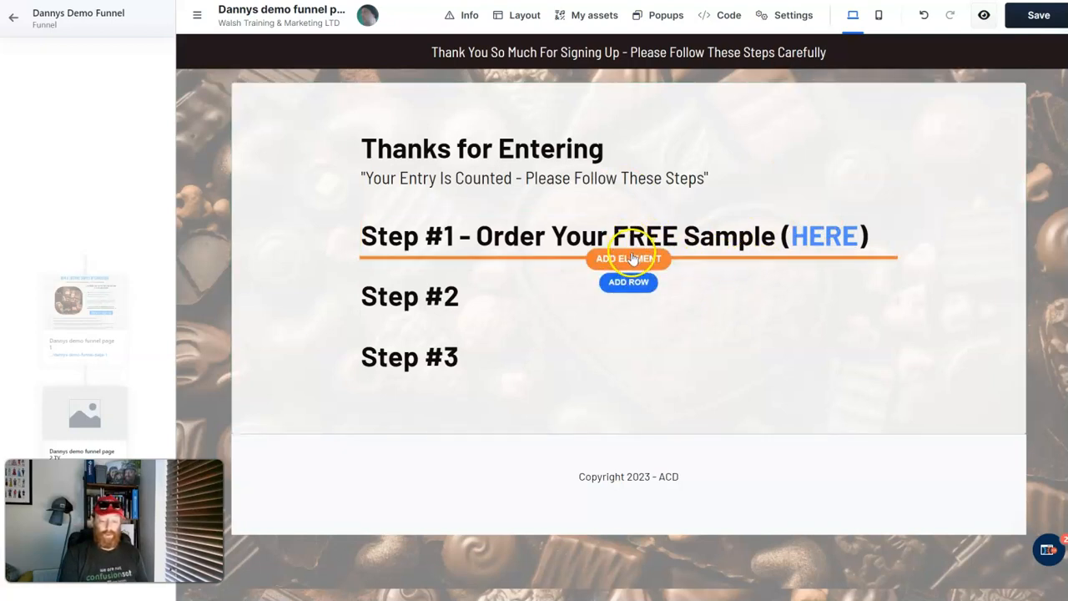
Step: Add a sub headline below the Step #1 headline reading "Link Opens In A New Window!"
click(634, 258)
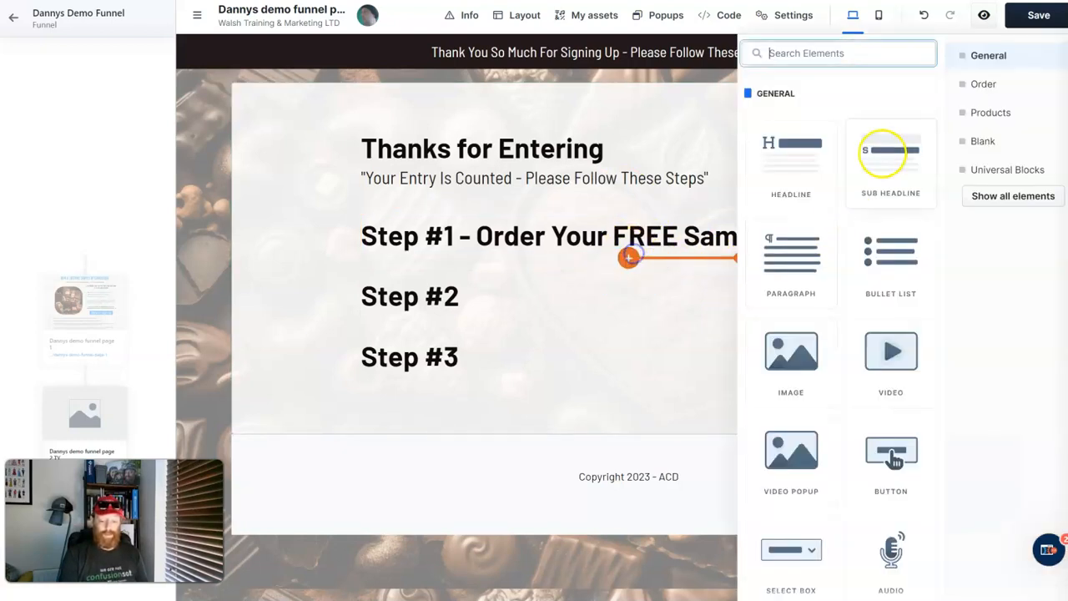
click(882, 147)
double_click(595, 276)
click(628, 293)
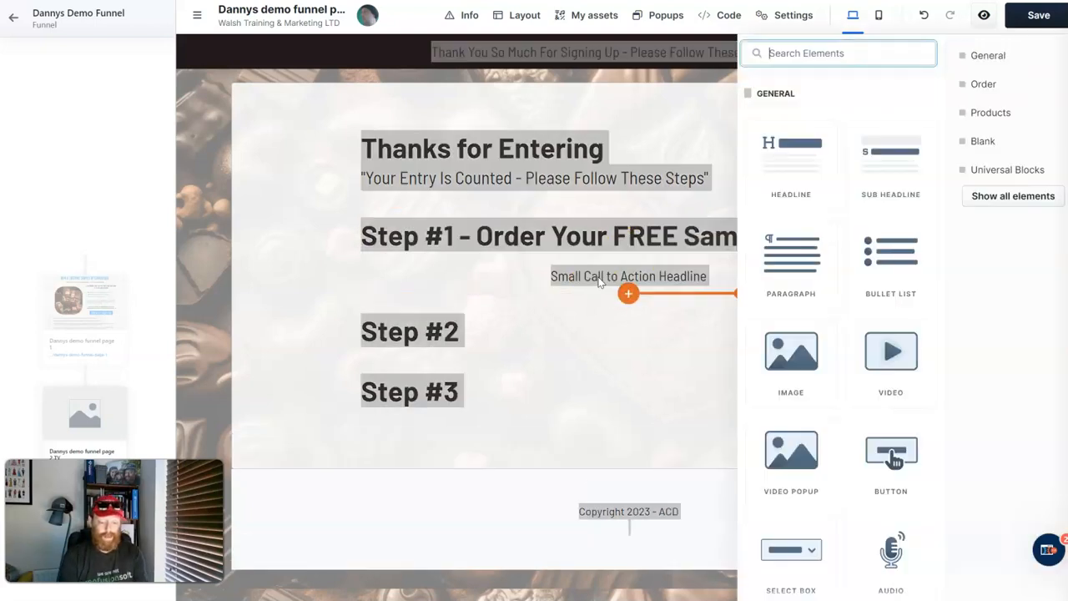
click(612, 276)
click(614, 273)
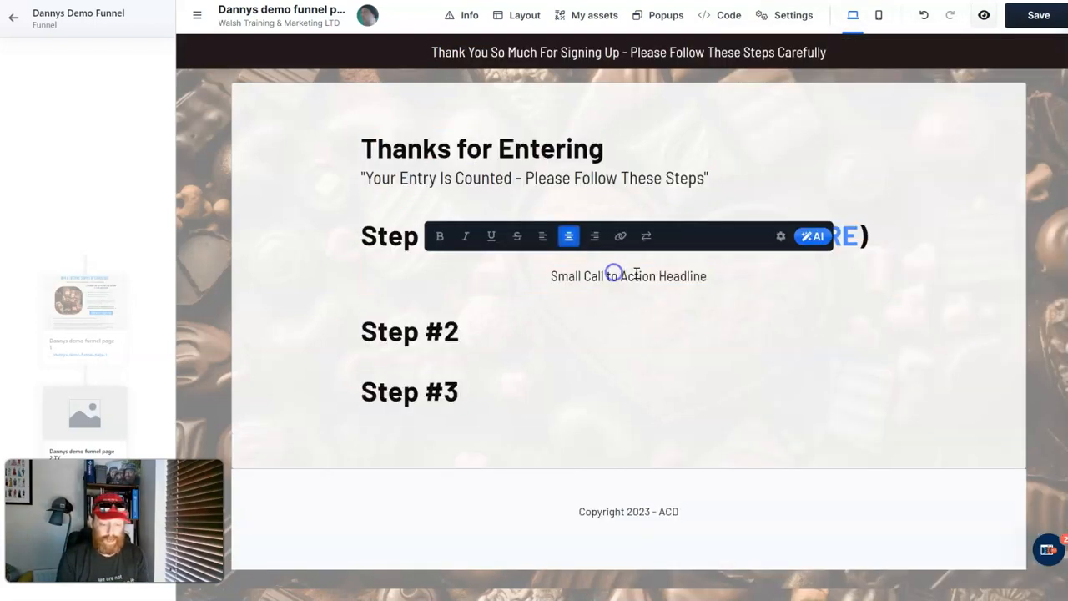
triple_click(639, 275)
text(Link Open)
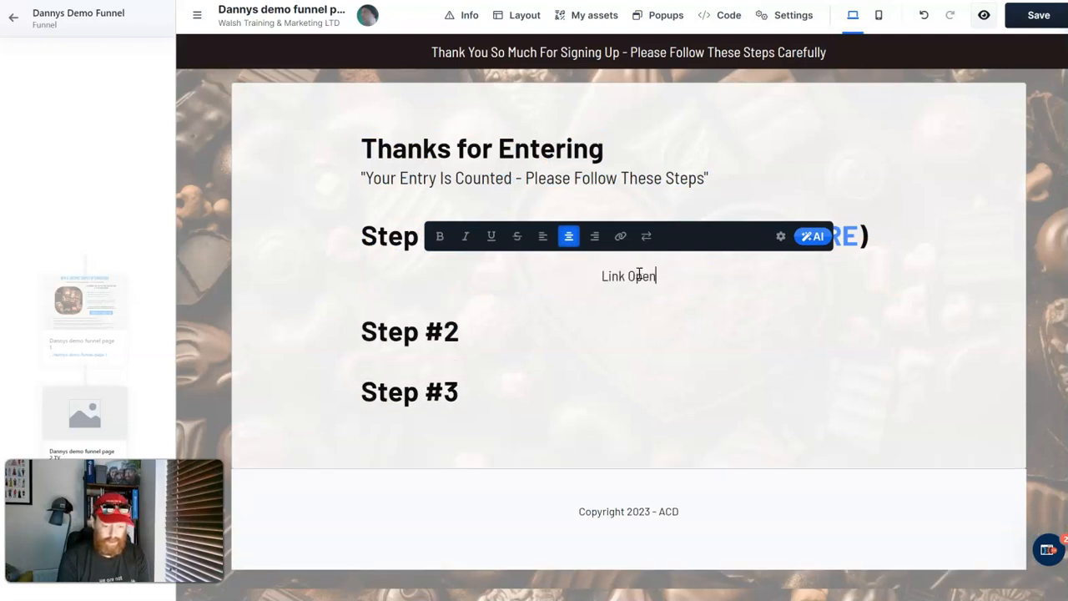
text(s In A New Win)
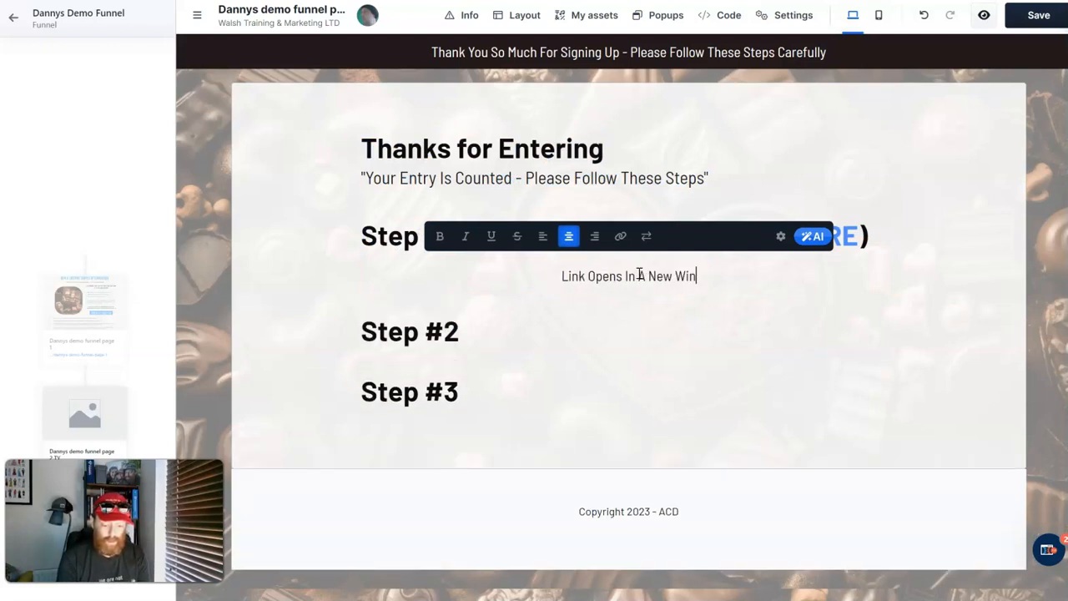
text(dow!)
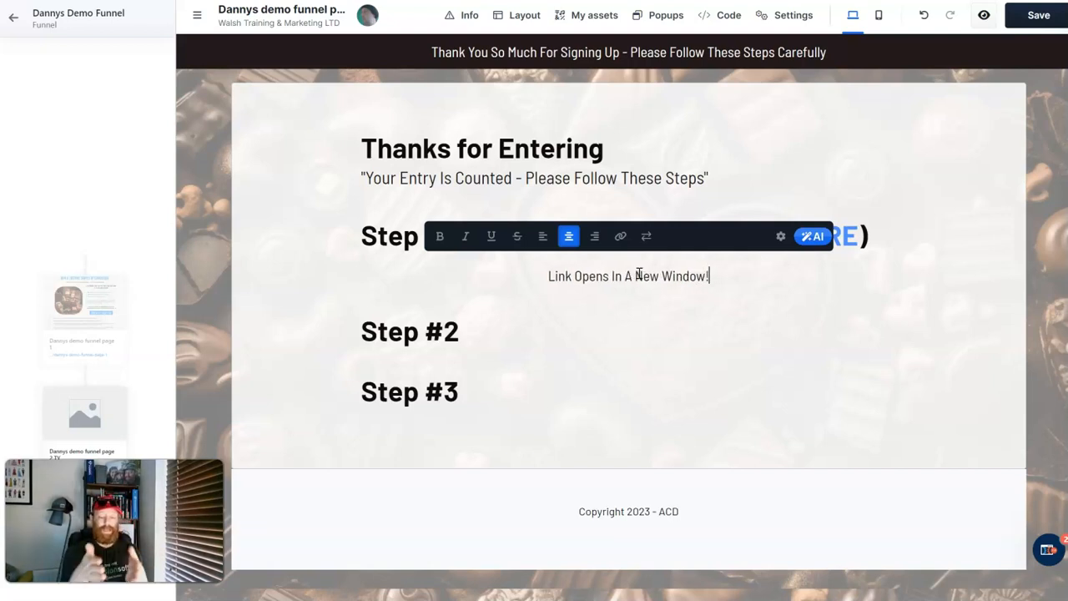
Step: Copy "- Order Your FREE Sample (HERE)" from the Step #1 headline onto the end of the Step #2 headline
click(732, 369)
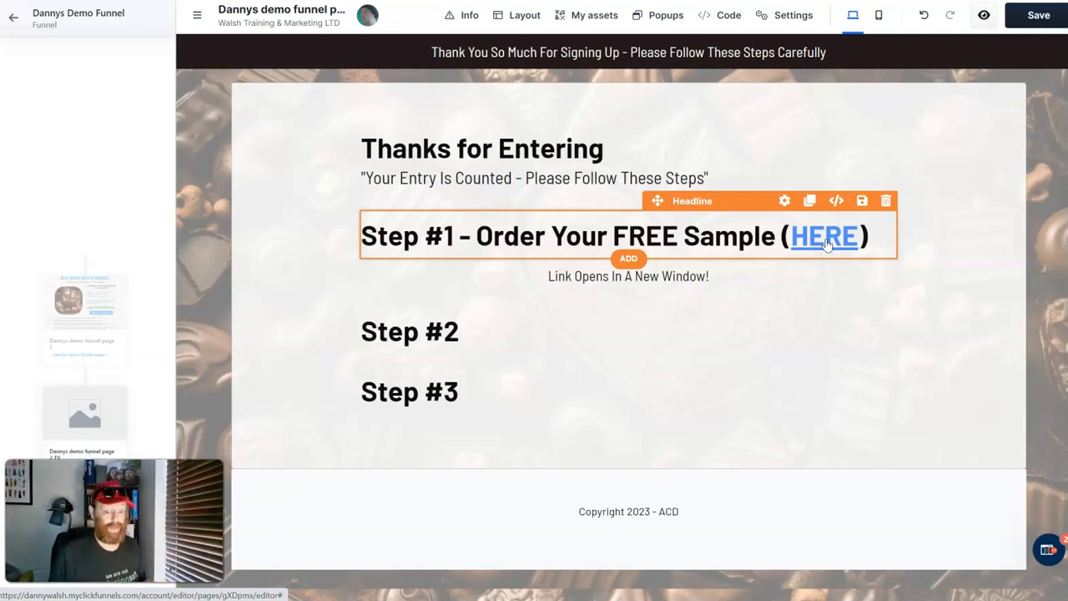
click(513, 250)
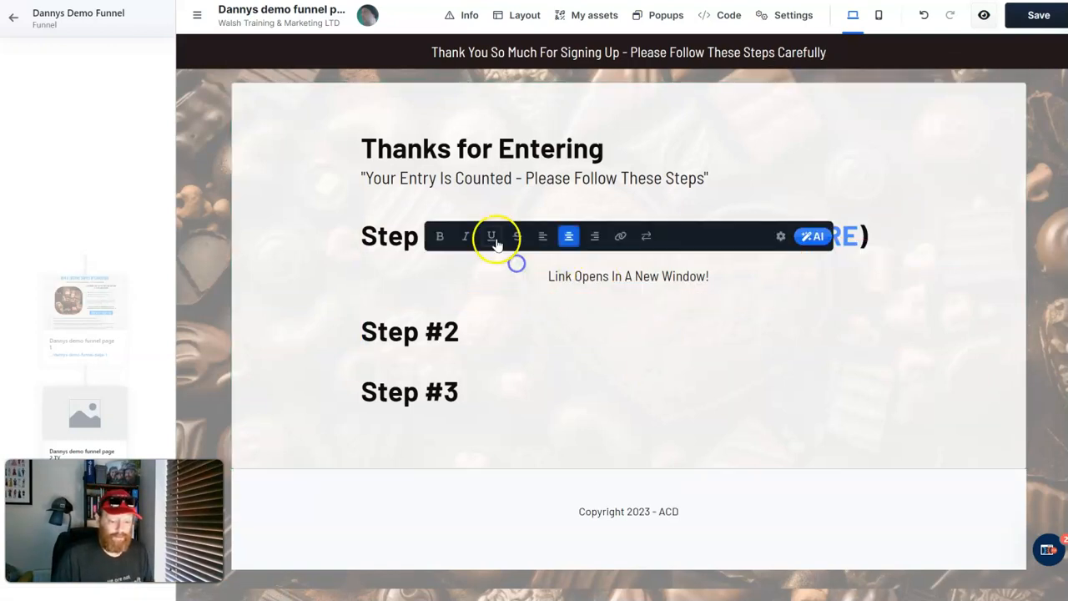
click(499, 282)
click(755, 282)
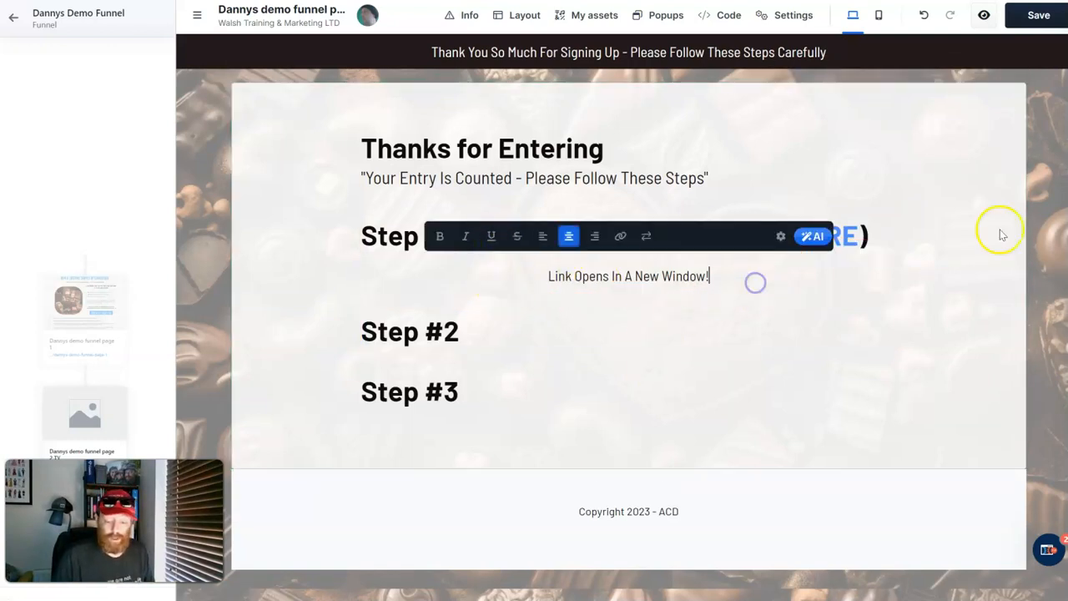
click(975, 200)
click(488, 233)
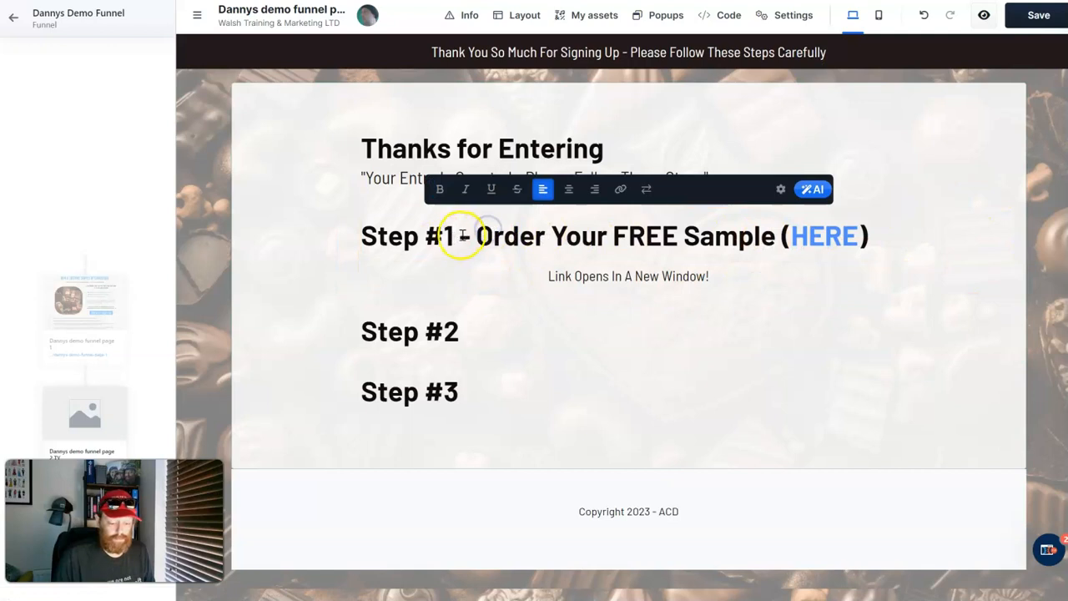
drag(458, 237, 873, 229)
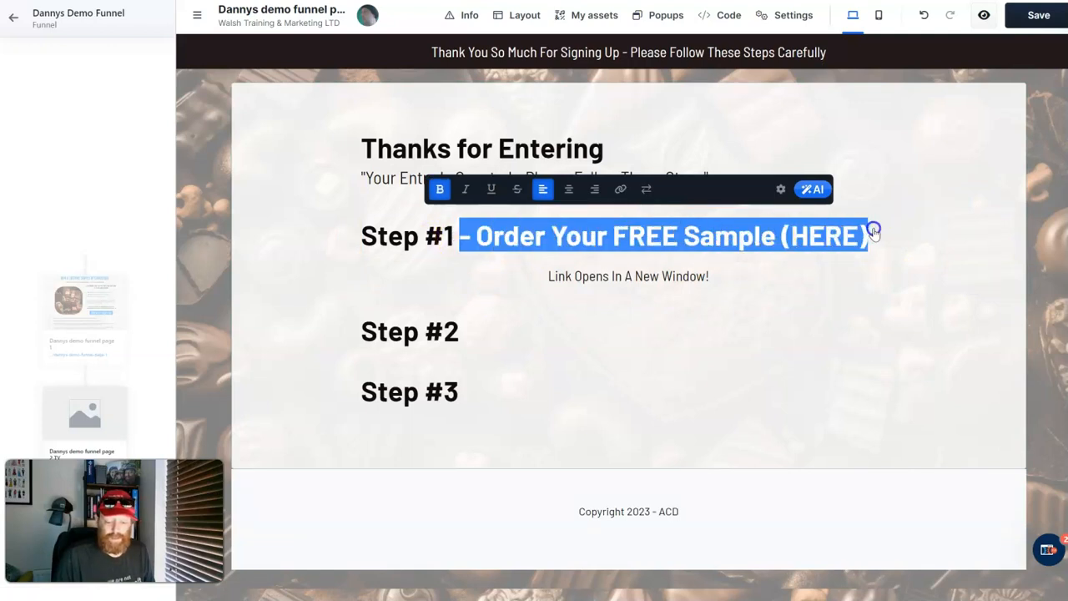
right_click(722, 233)
click(760, 285)
click(484, 334)
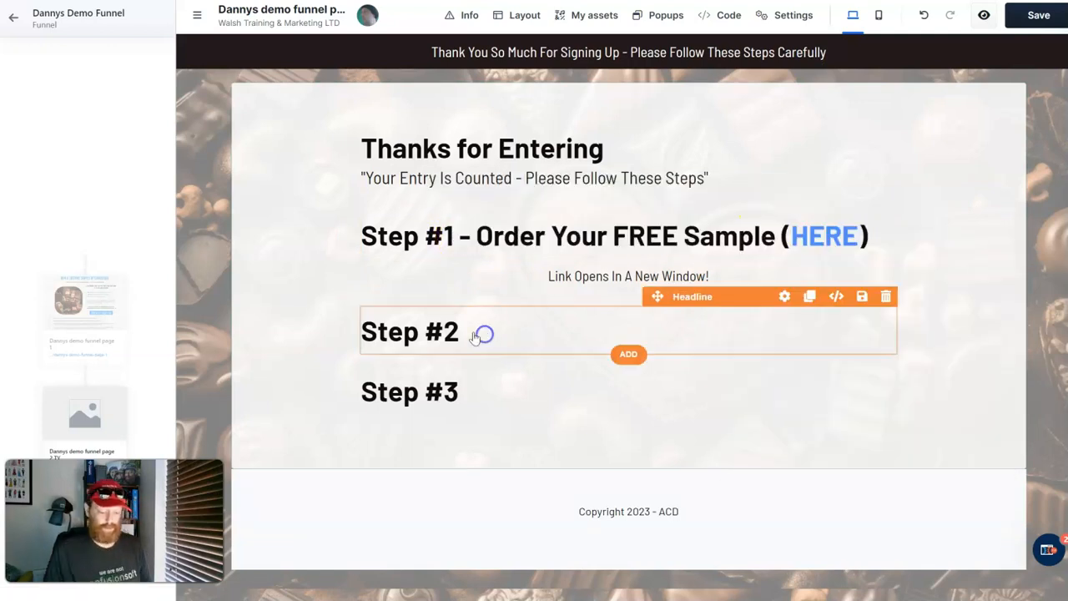
click(465, 333)
key(ctrl+v)
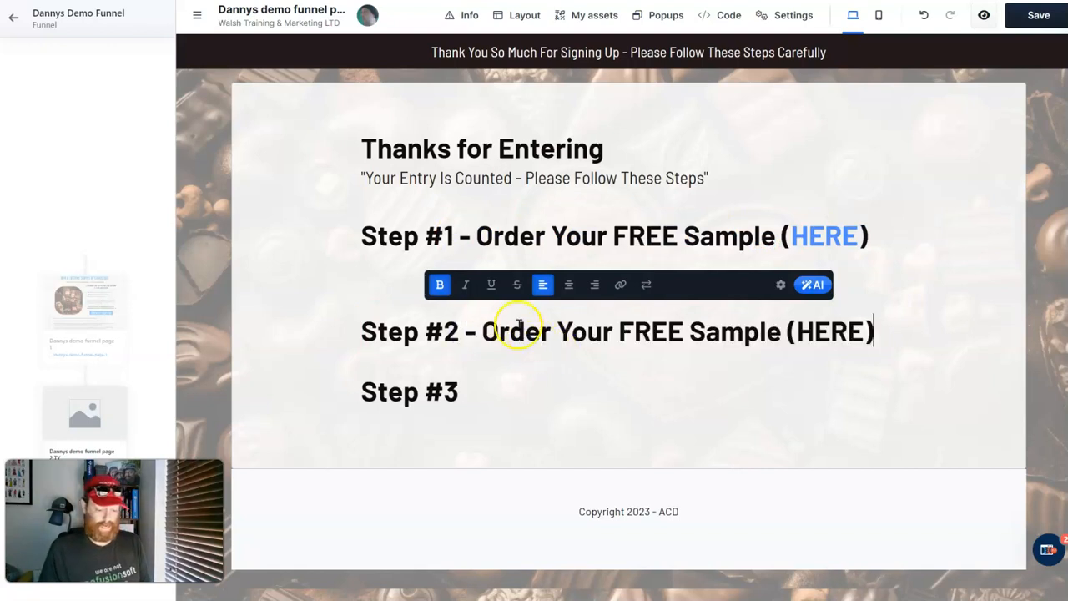
Step: Replace "Order Your FREE Sample" in the Step #2 headline with "Join Our Facebook Community So You Know If You Have Won!", keeping (HERE)
drag(484, 332, 787, 332)
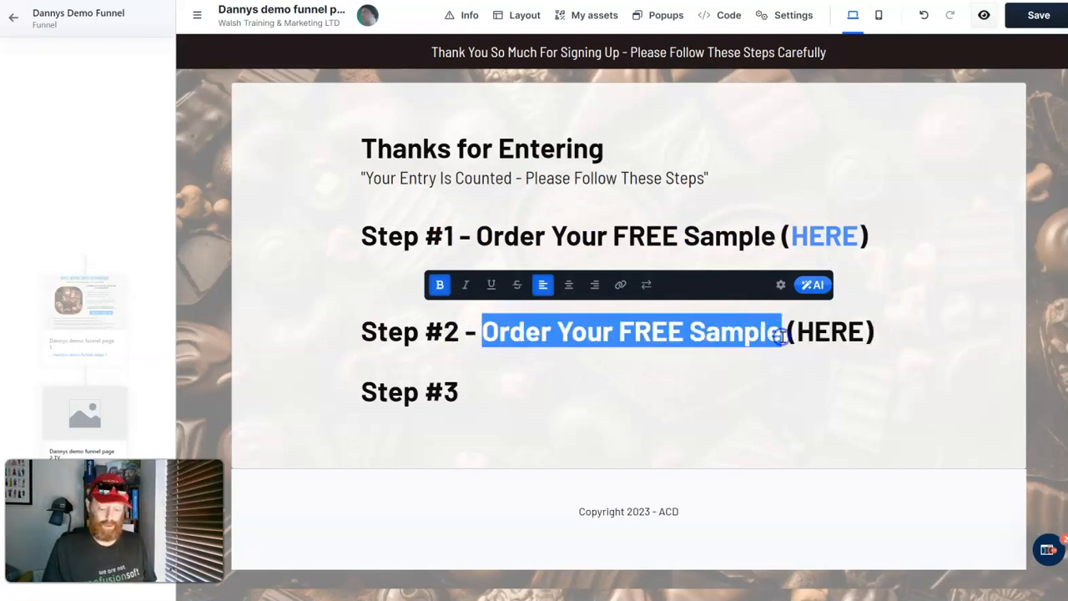
text(Join Our )
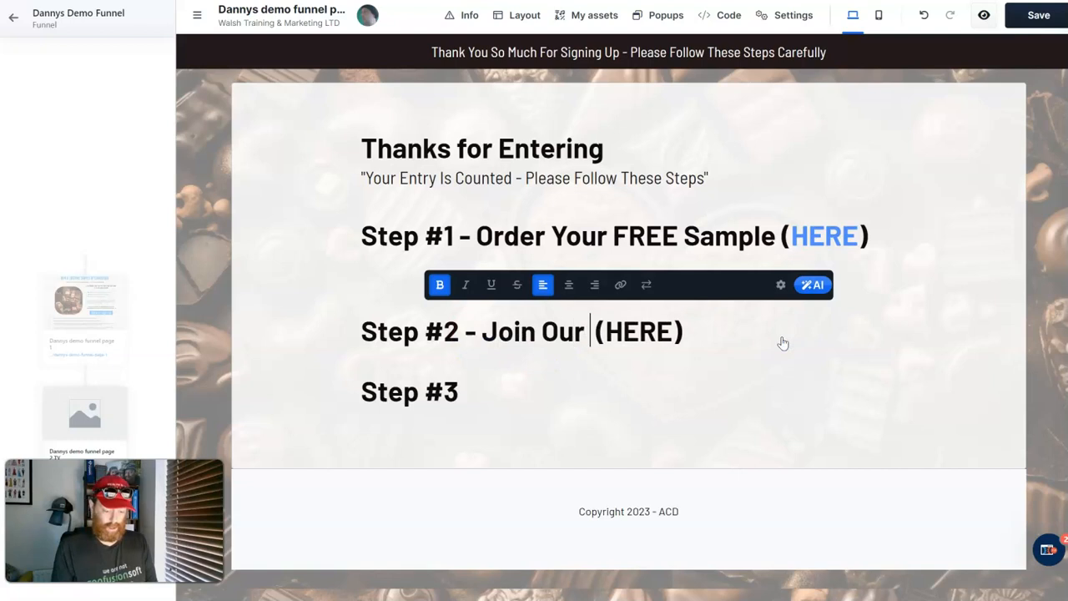
text(Facebook)
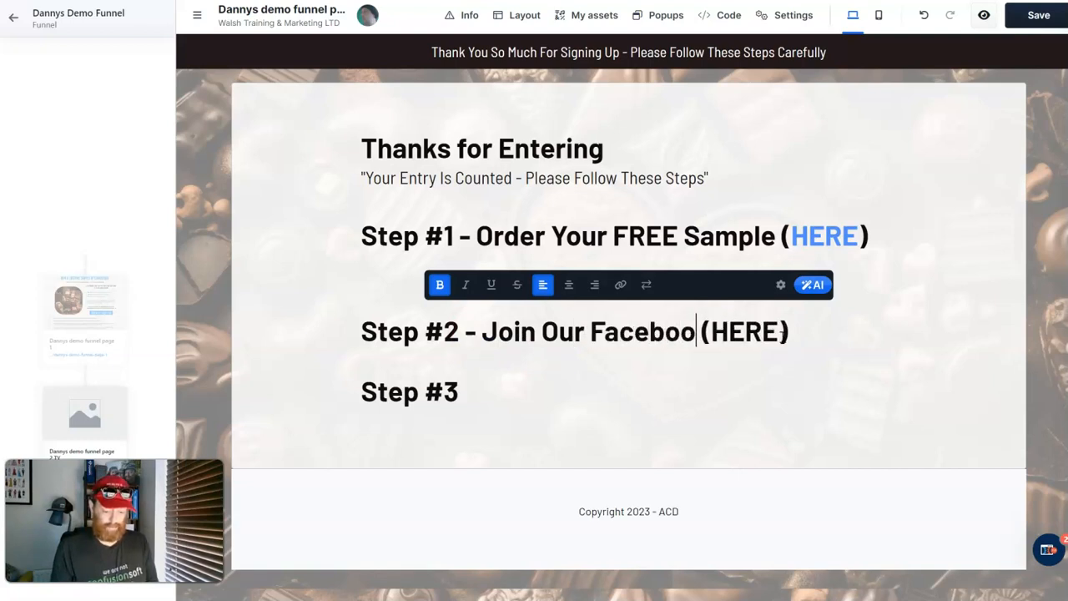
text( Communit)
text(y So You )
text(Know If You ha)
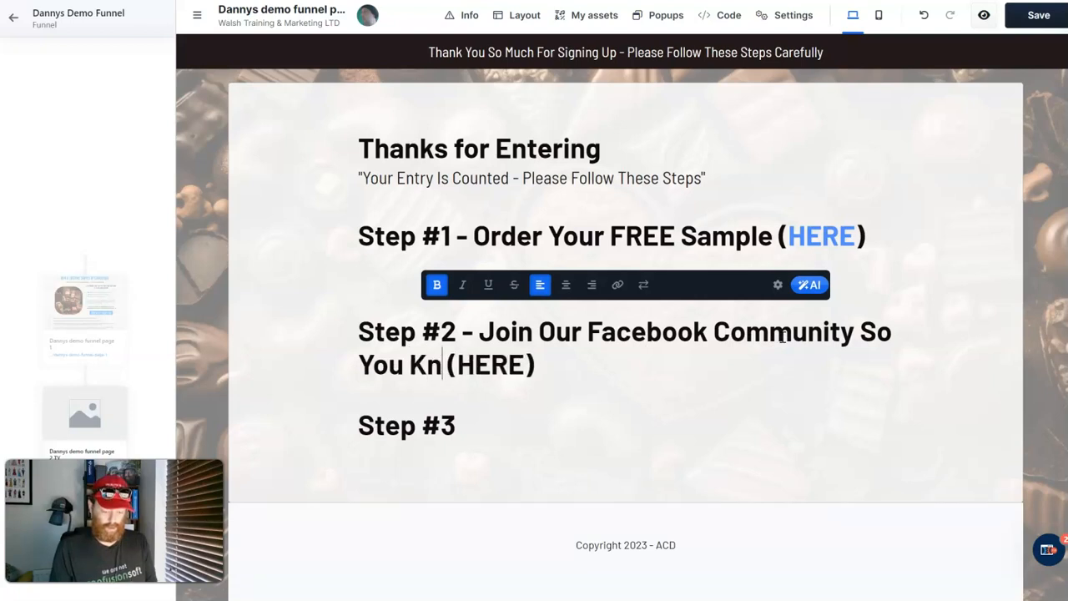
key(BackSpace)
key(BackSpace)
text(Have Won!)
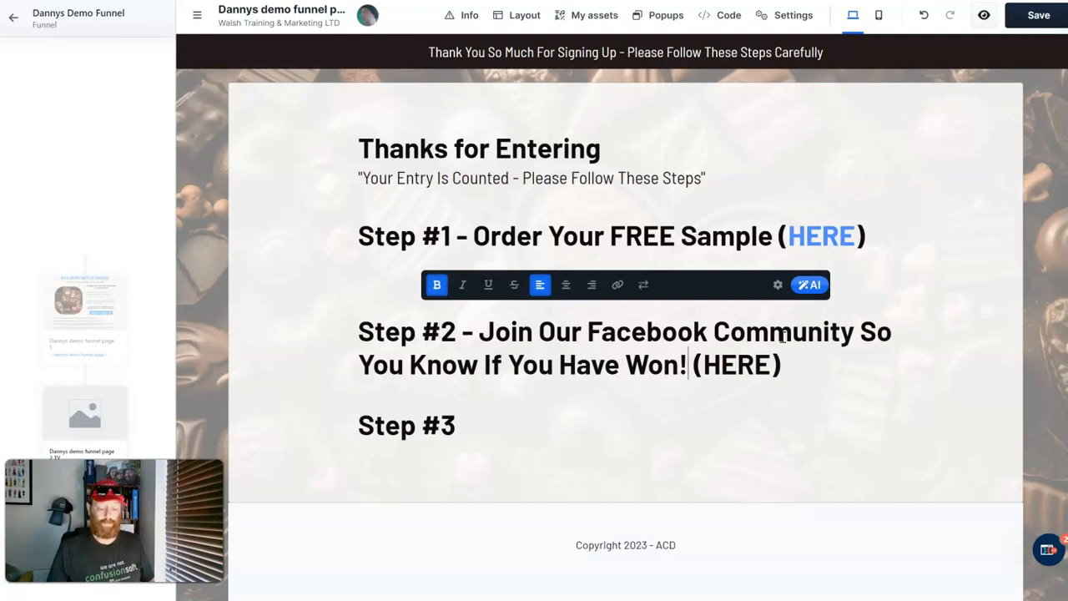
click(861, 409)
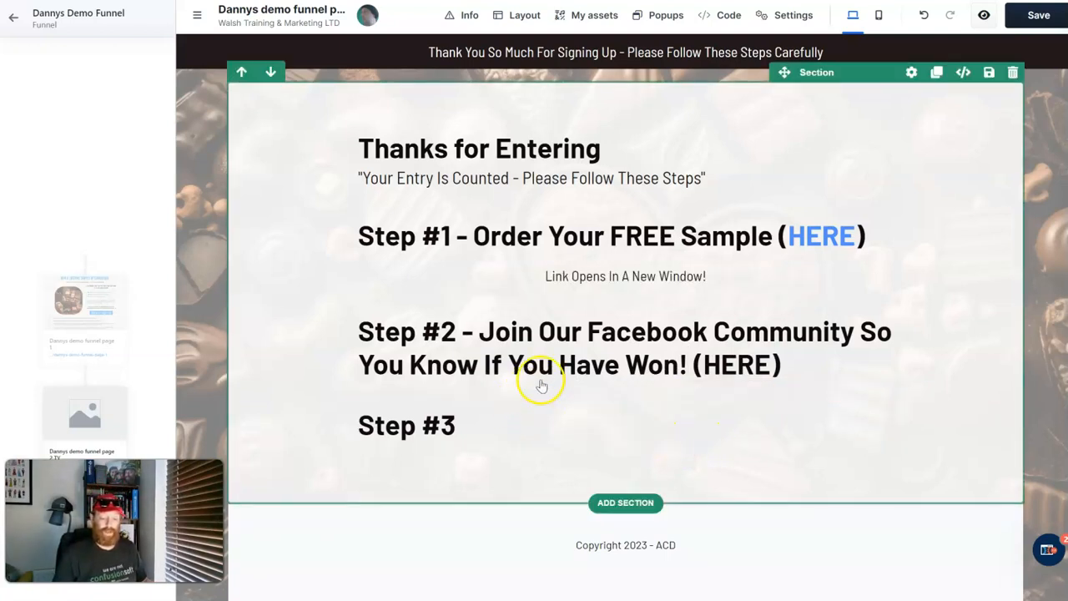
Step: Duplicate the "Link Opens In A New Window!" sub headline and place the copy directly below the Step #2 headline
click(634, 277)
click(806, 247)
click(701, 312)
drag(701, 312, 692, 420)
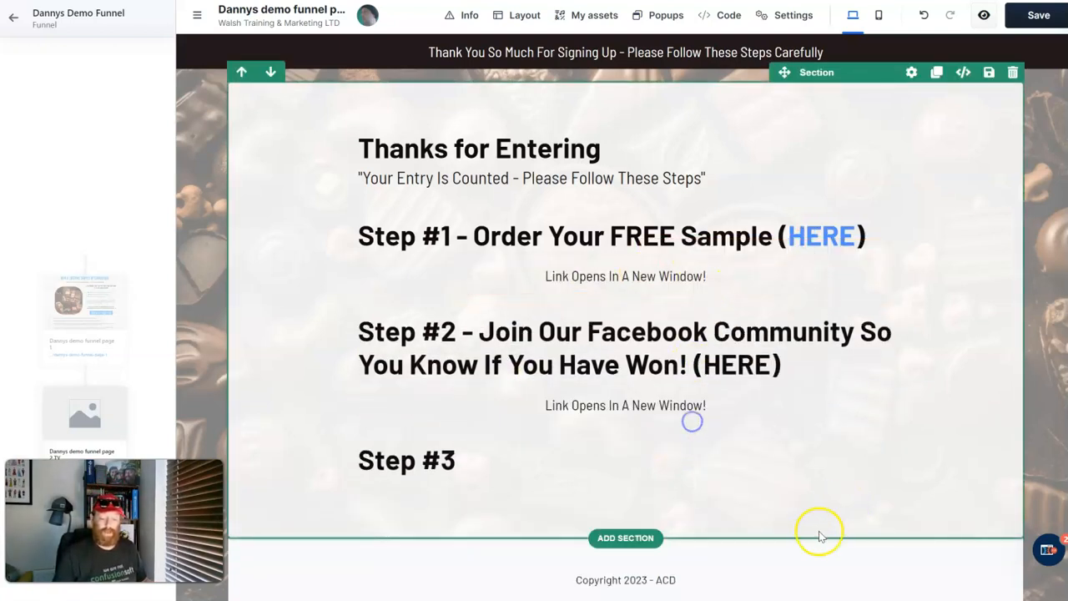
Step: Link the word HERE in the Step #2 headline to #
click(686, 367)
click(773, 365)
drag(773, 364, 737, 365)
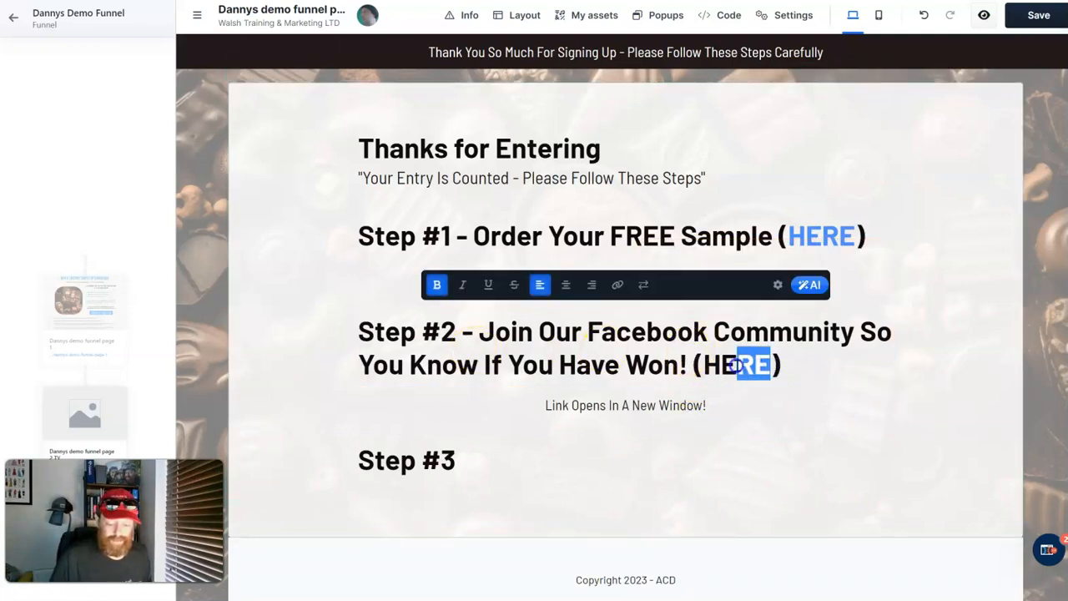
click(618, 285)
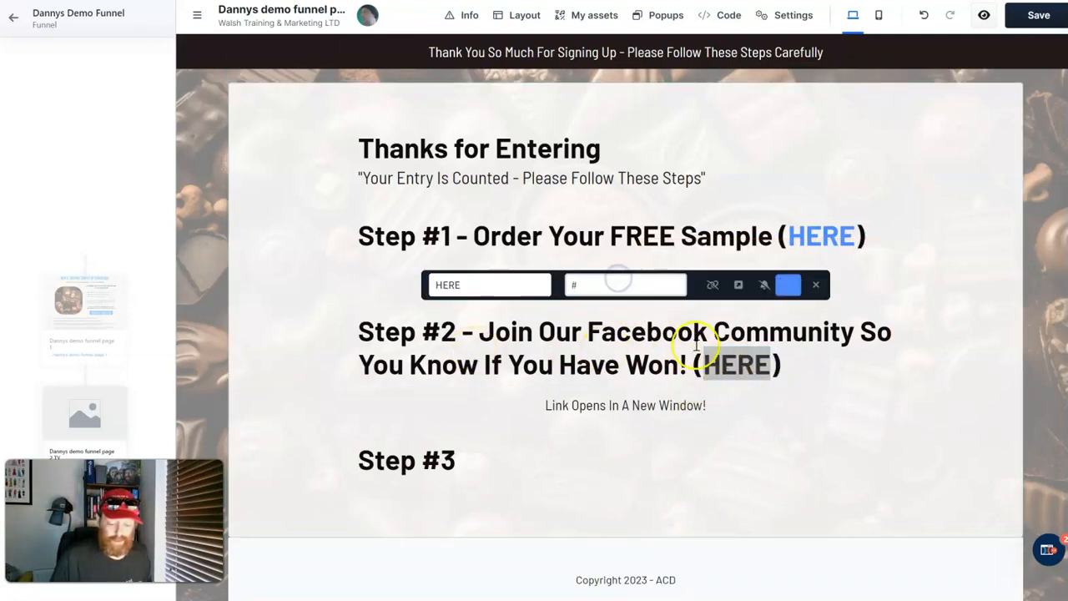
click(791, 374)
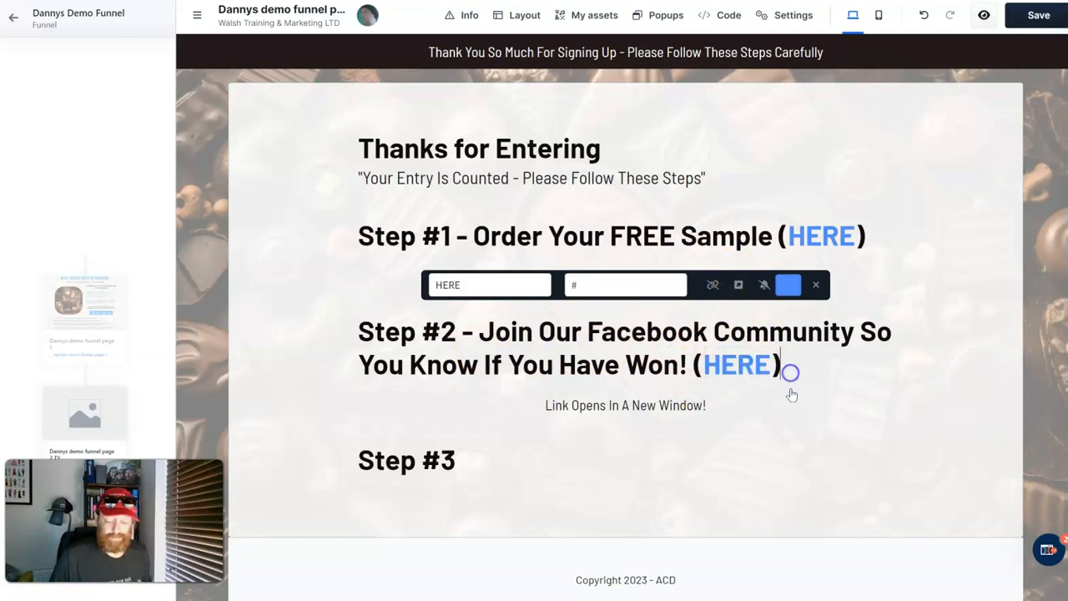
click(736, 432)
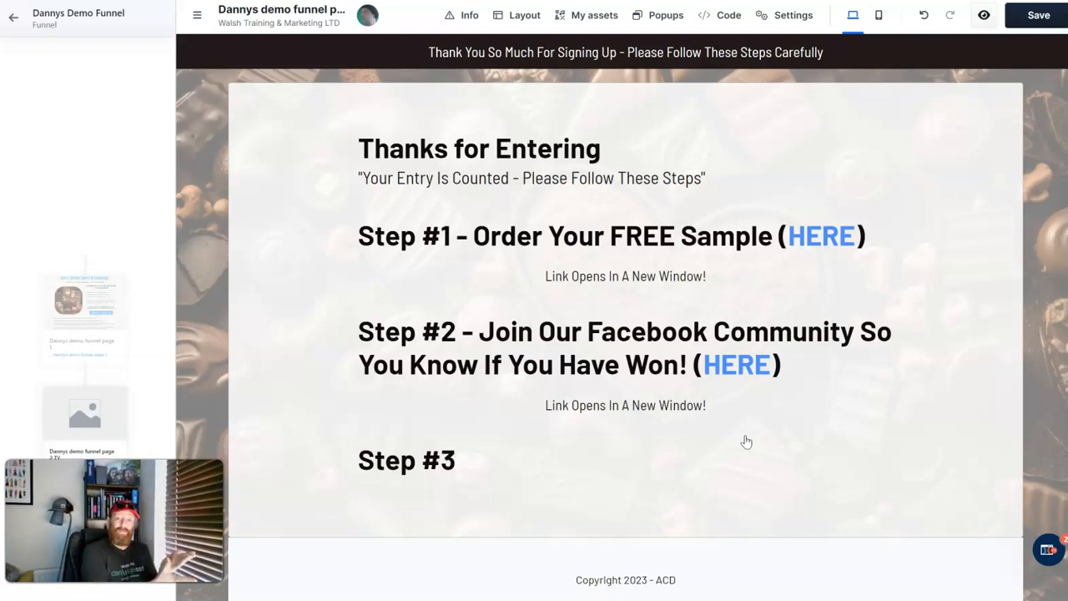
Step: Extend the third headline to "Step #3 - Check Your Email For Further Instructions On How The Draw Works!!" and save the page
click(733, 367)
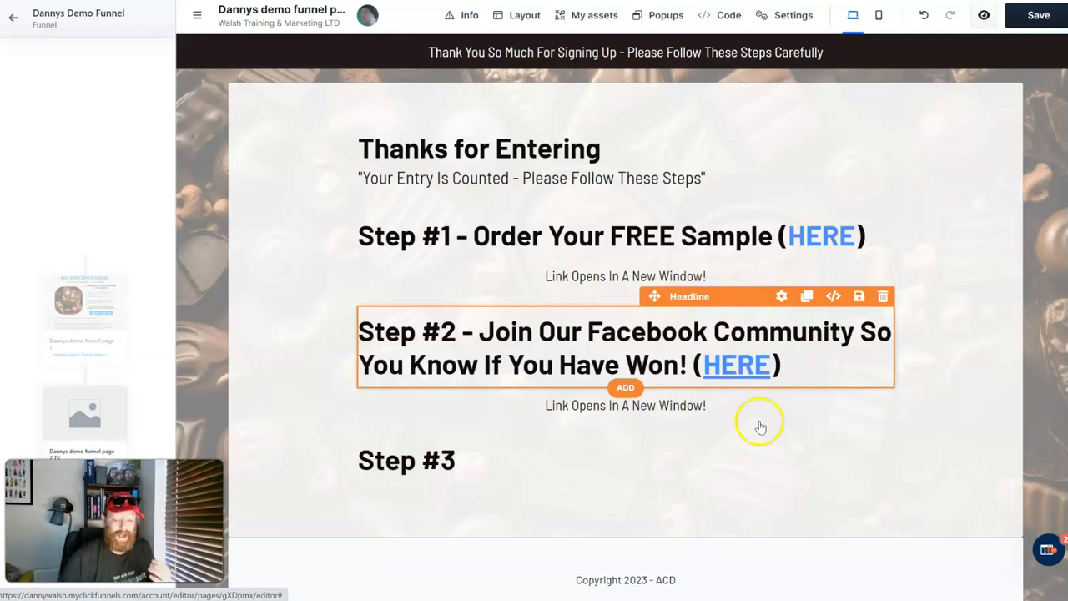
click(770, 448)
click(461, 460)
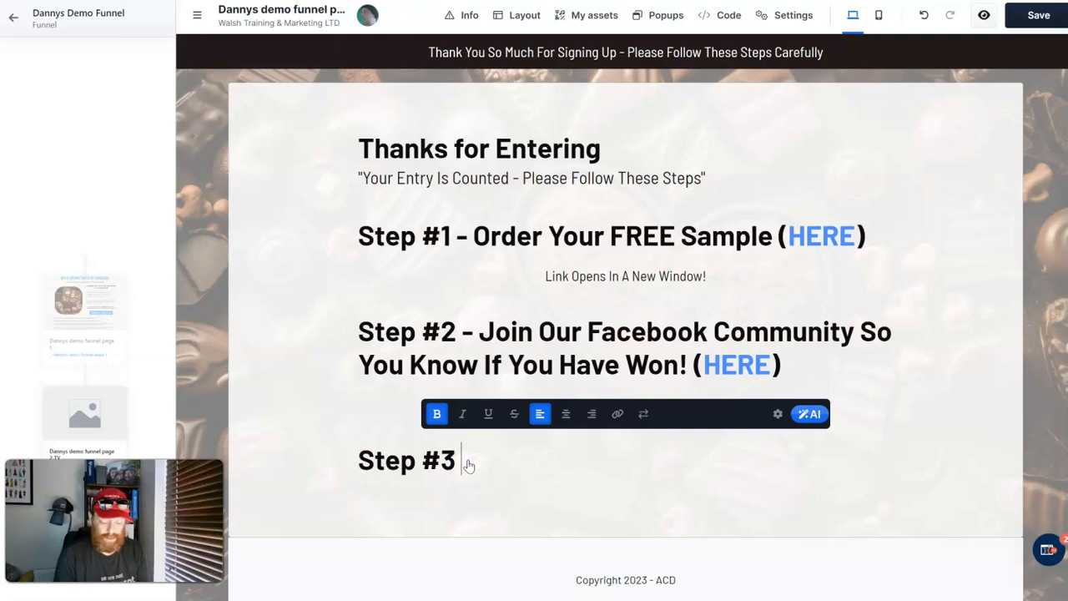
text(Check Your Email For)
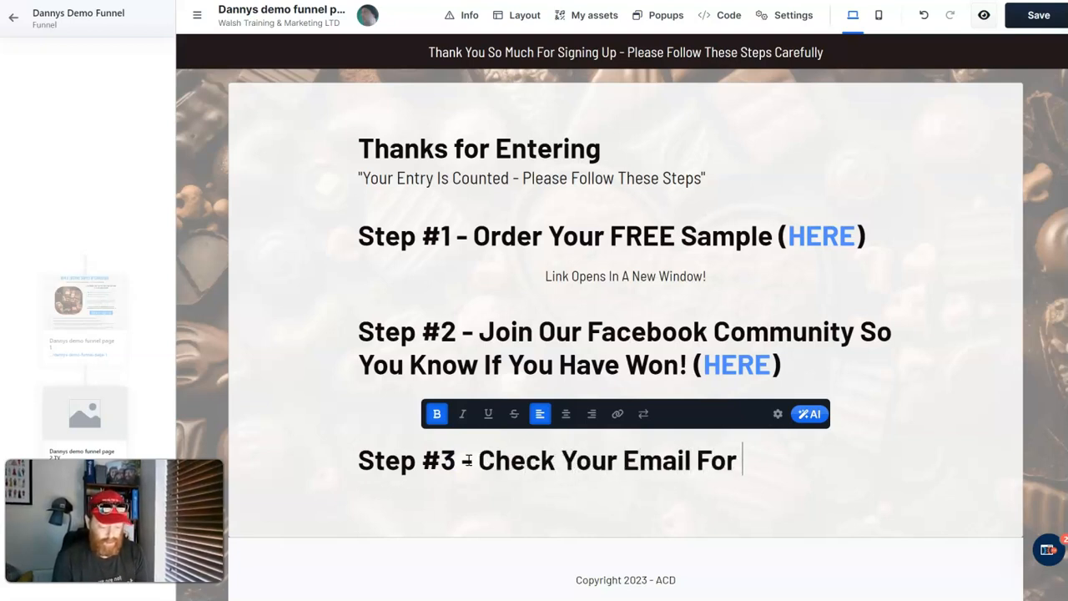
text( Further Ins)
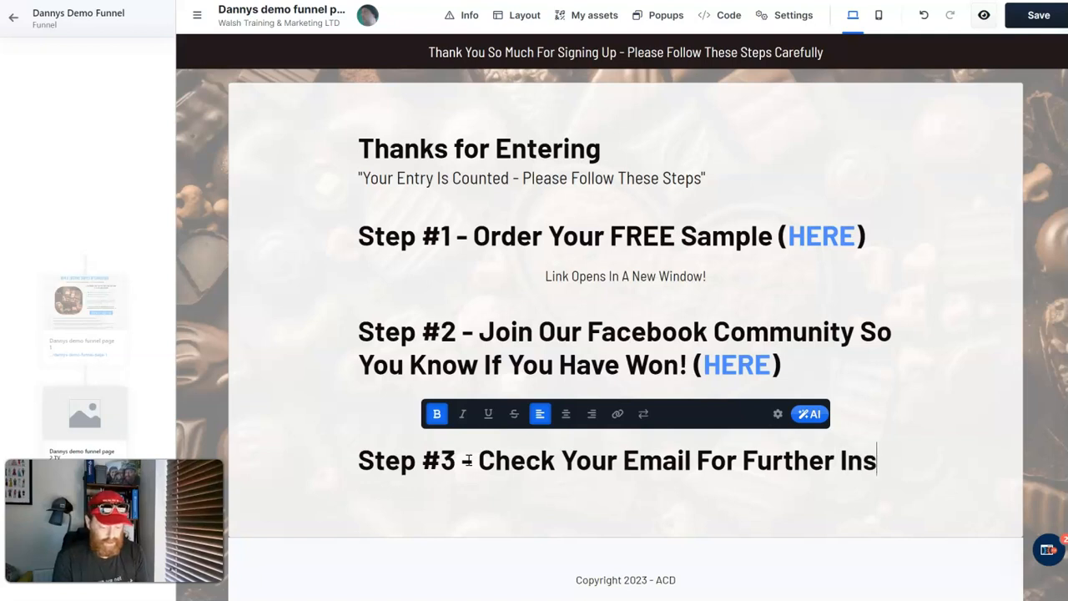
text(tructions On H)
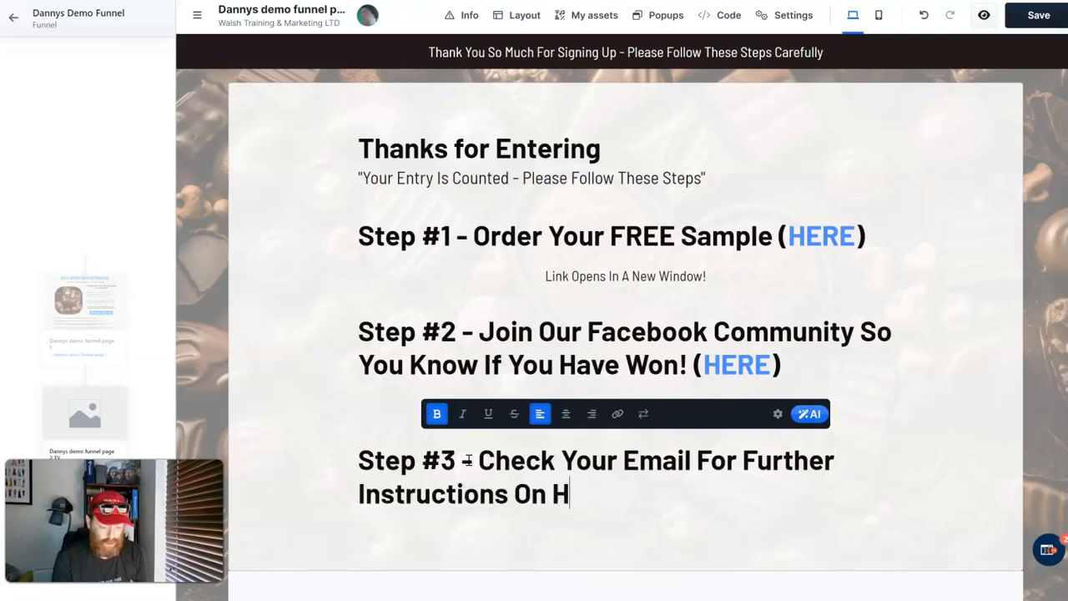
text(ow The Draw Woerks!!)
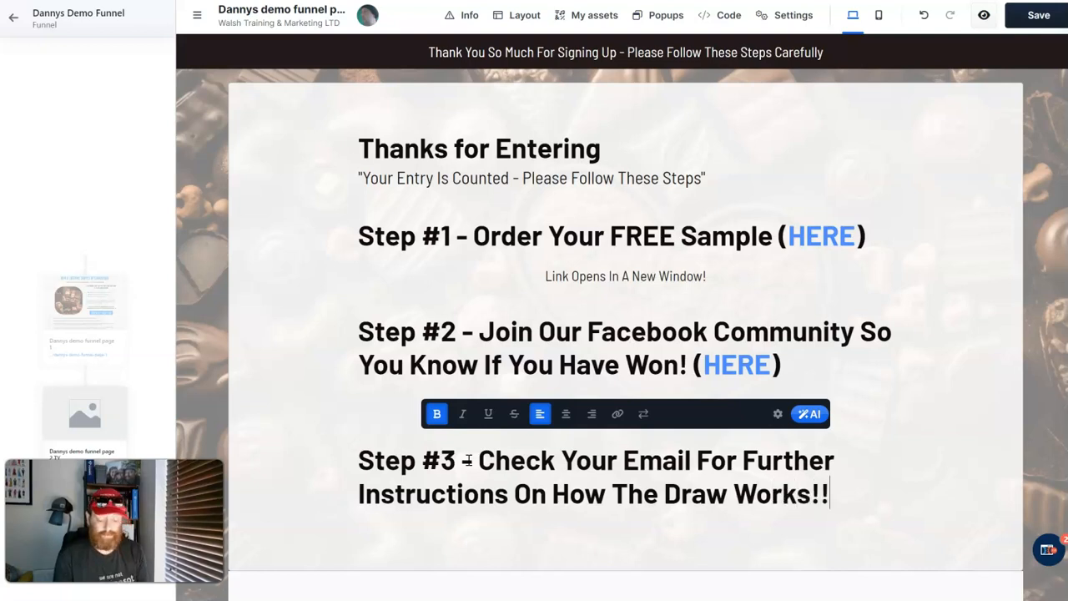
click(923, 458)
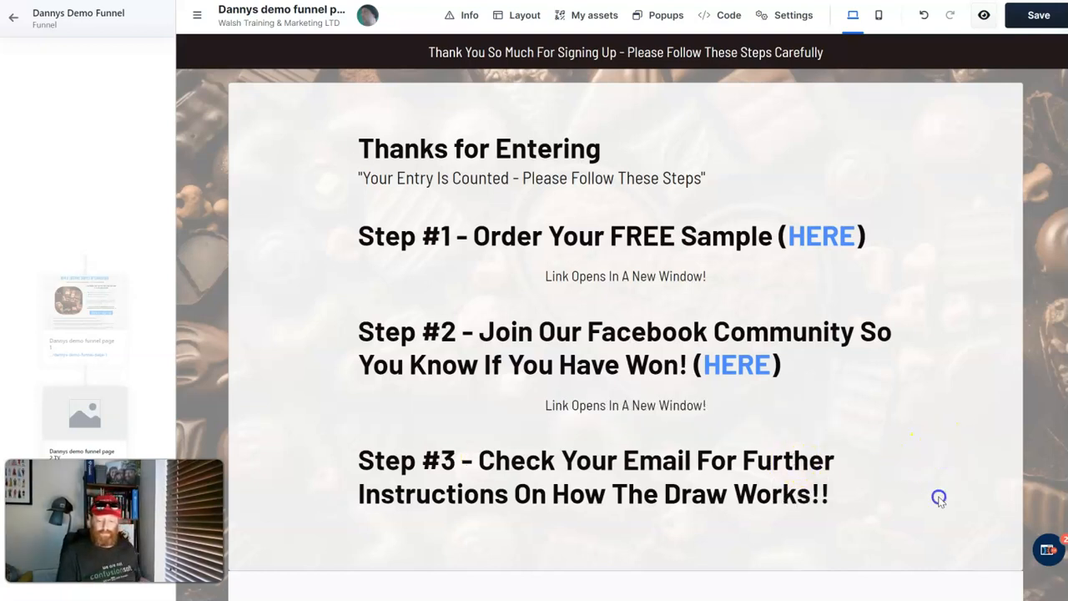
click(1023, 20)
Step: Move the copyright paragraph from the footer to just below the Step #3 headline and increase its top margin
scroll(996, 231, down, 3)
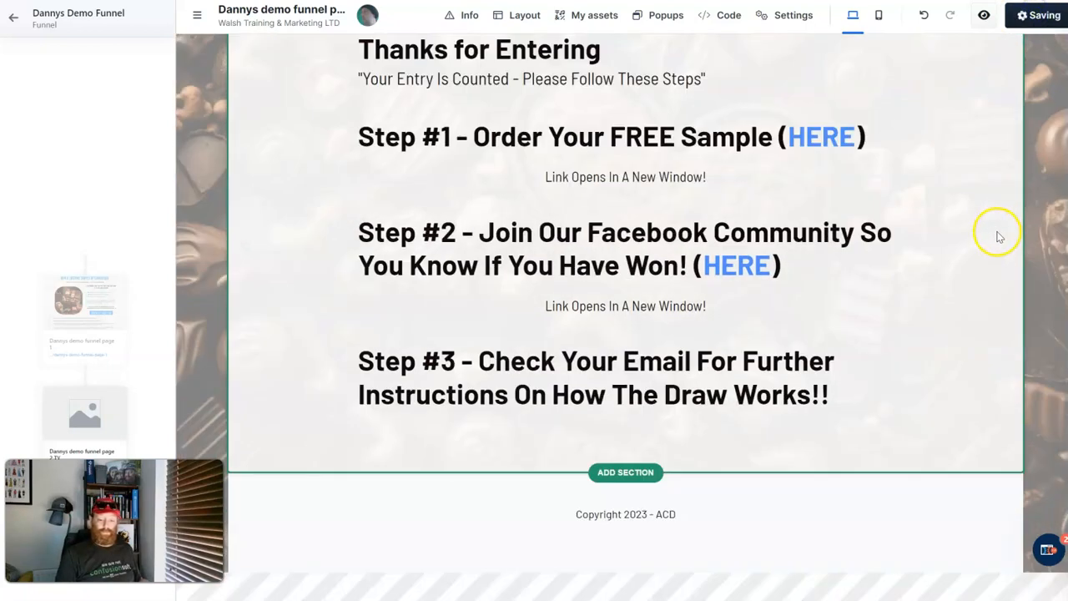
scroll(990, 267, up, 3)
scroll(982, 282, down, 2)
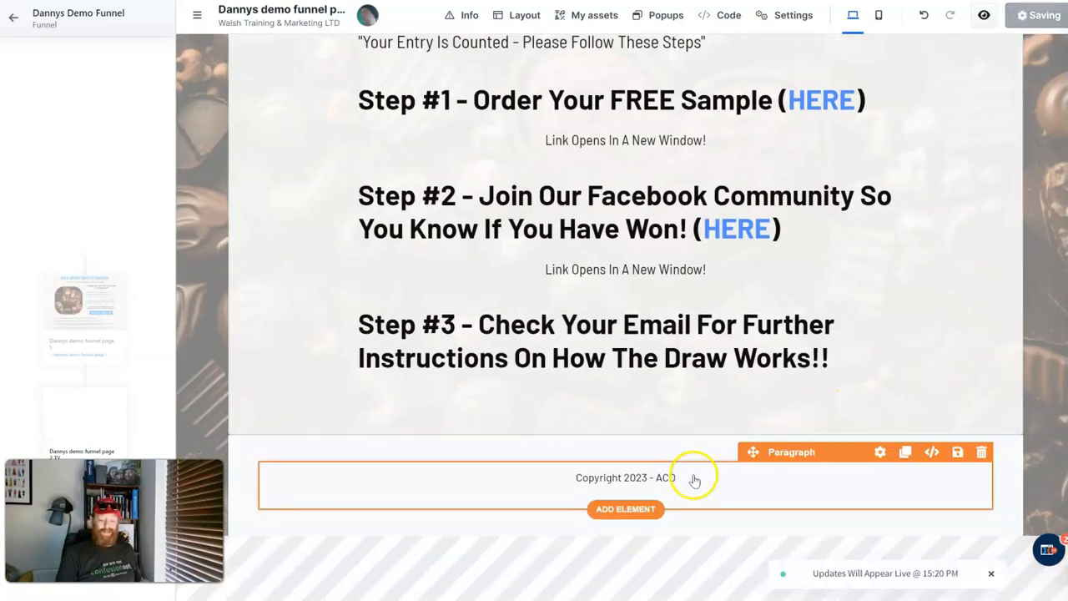
drag(691, 475, 709, 390)
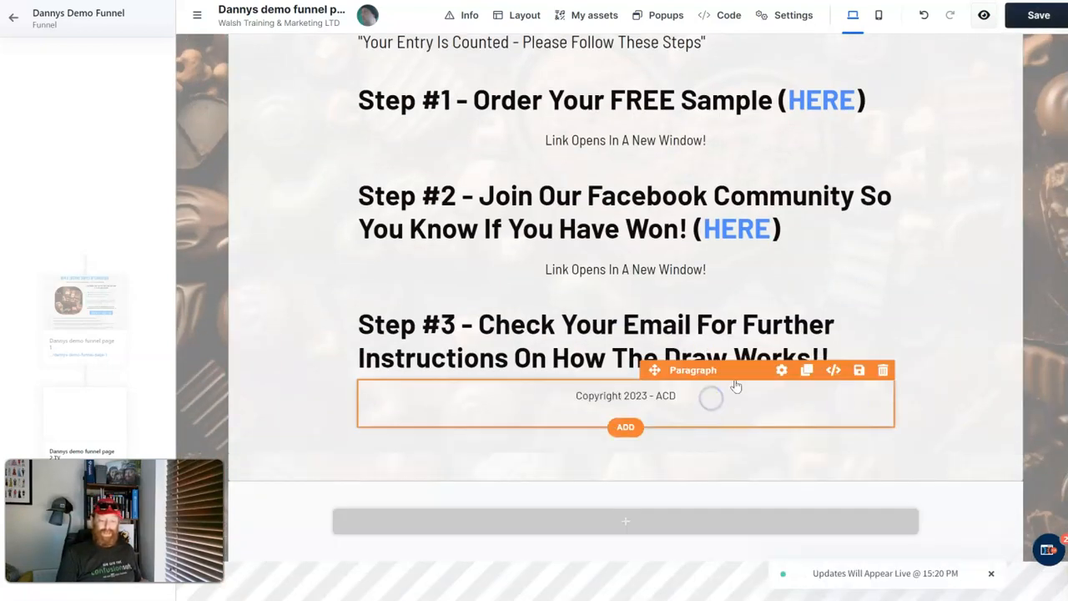
click(787, 370)
drag(963, 125, 982, 126)
click(739, 270)
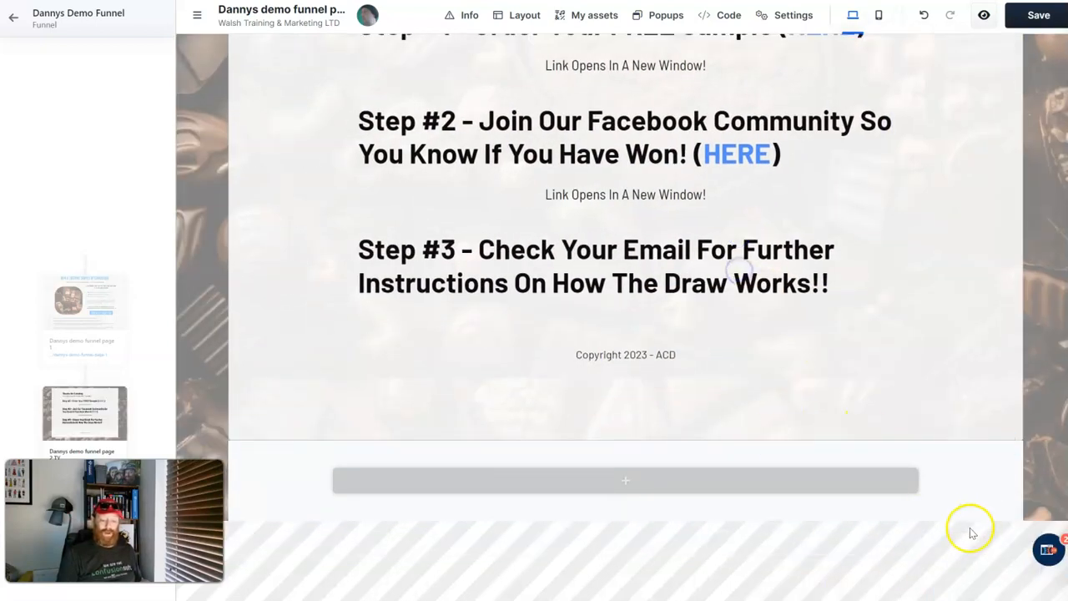
Step: Delete the emptied footer row and its section below the main content, and save the page
click(1004, 446)
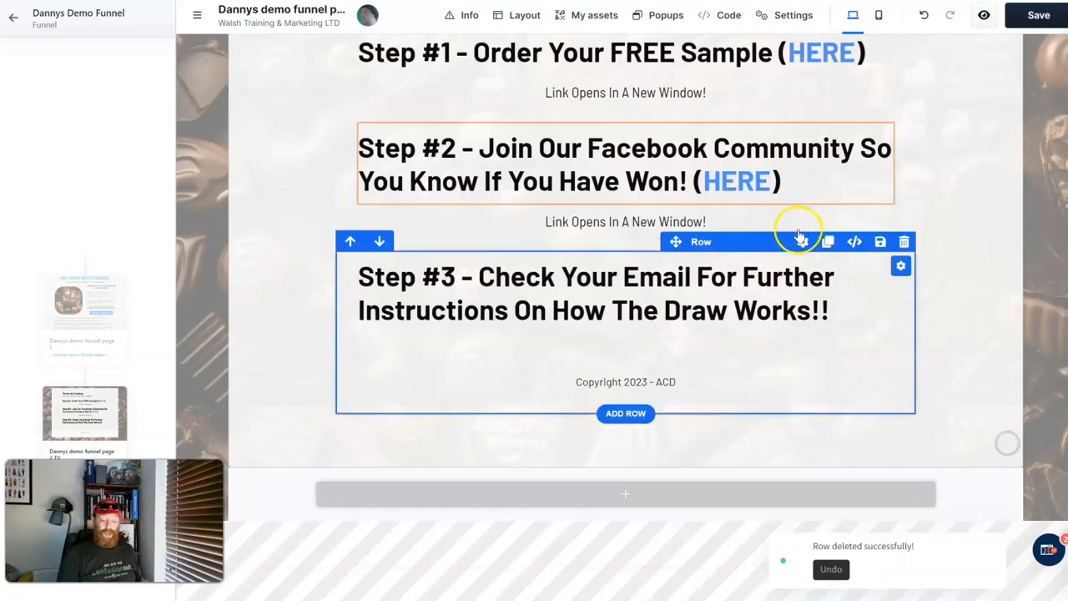
mouse_move(949, 484)
click(1012, 457)
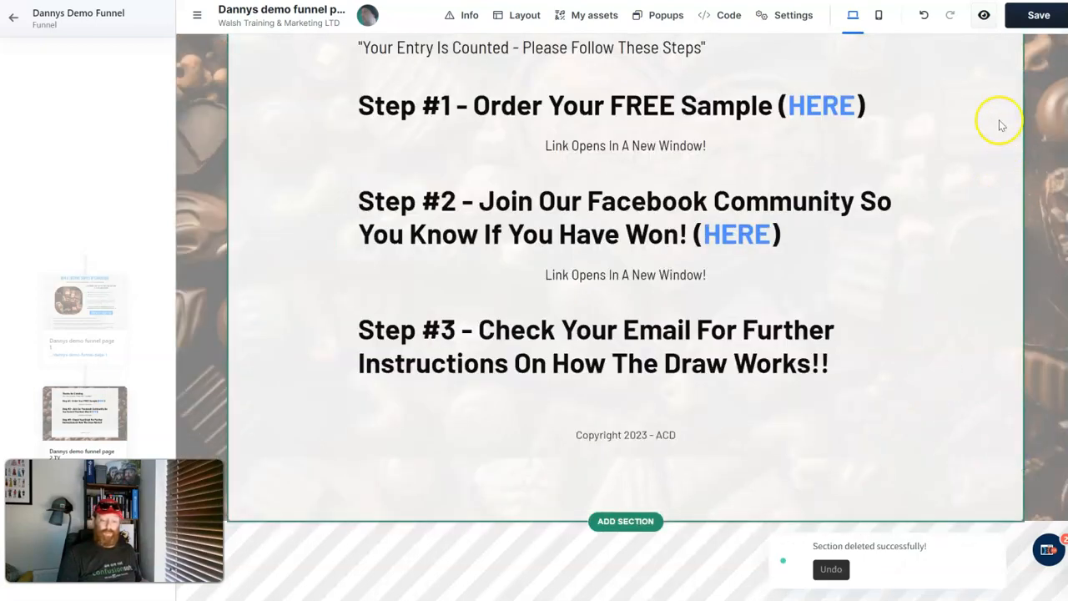
click(1042, 15)
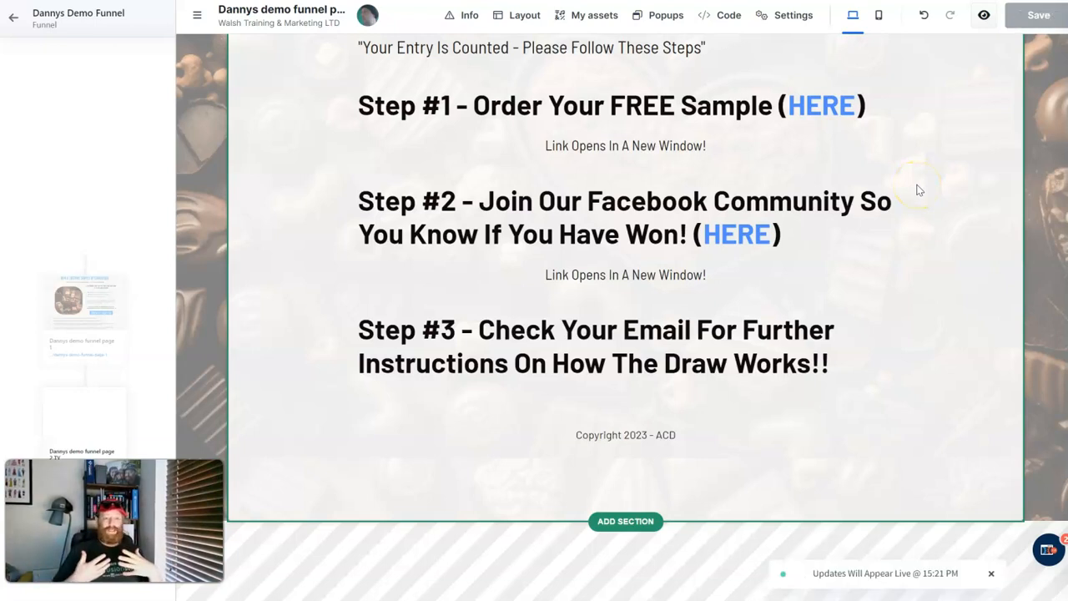
Step: Review the thank-you page and its main section's settings, and open the landing page preview
click(932, 241)
click(941, 304)
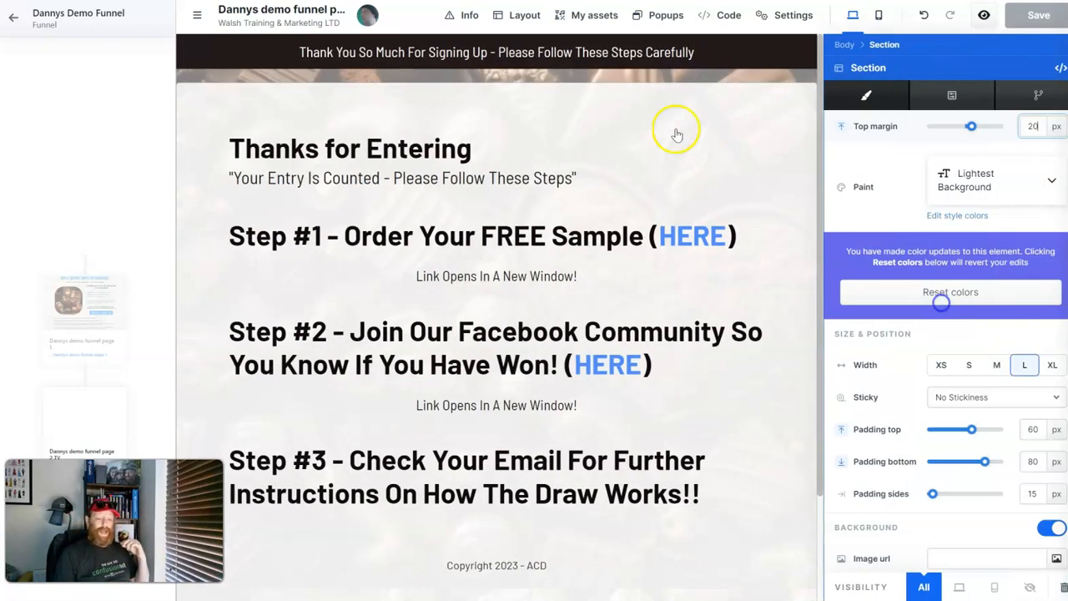
click(633, 101)
scroll(748, 487, down, 3)
scroll(758, 162, up, 3)
scroll(799, 196, down, 3)
scroll(795, 203, up, 2)
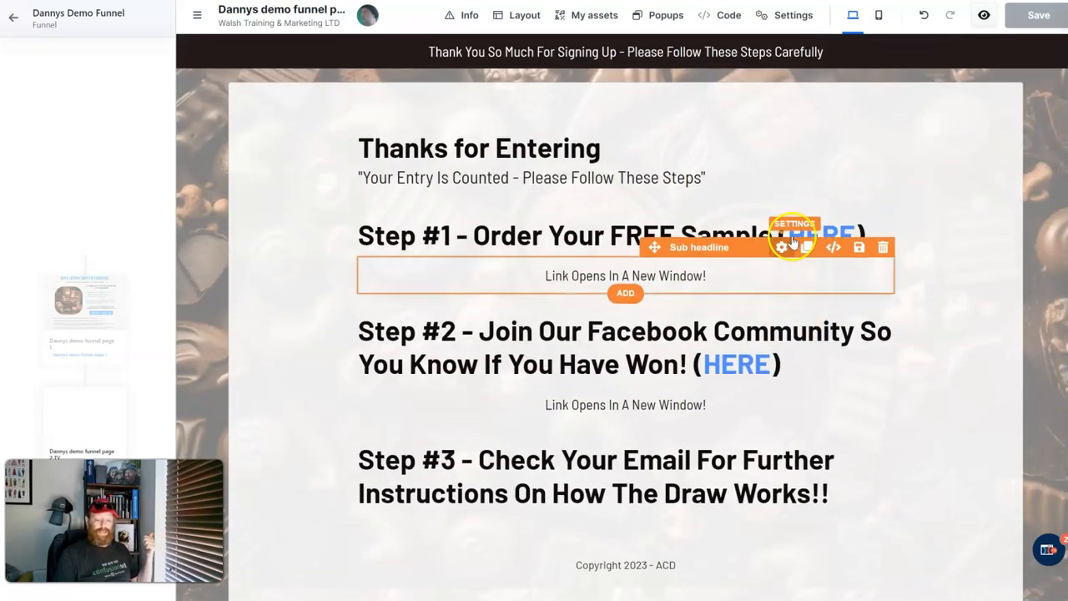
click(1039, 15)
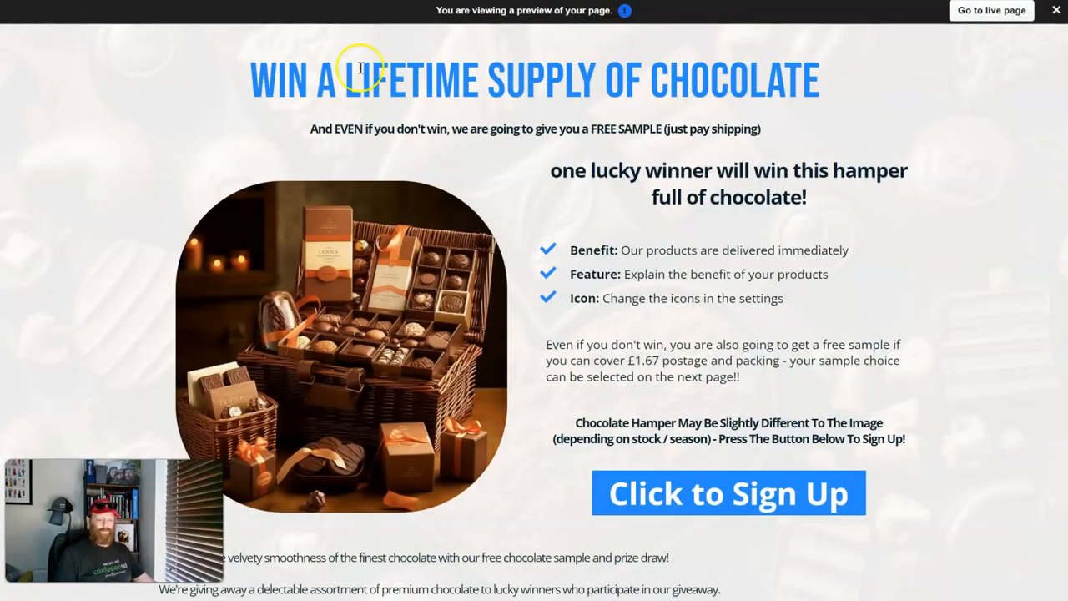
Step: Test the landing page preview's sign-up button, and preview the thank-you page including its Step #1 HERE link
click(762, 492)
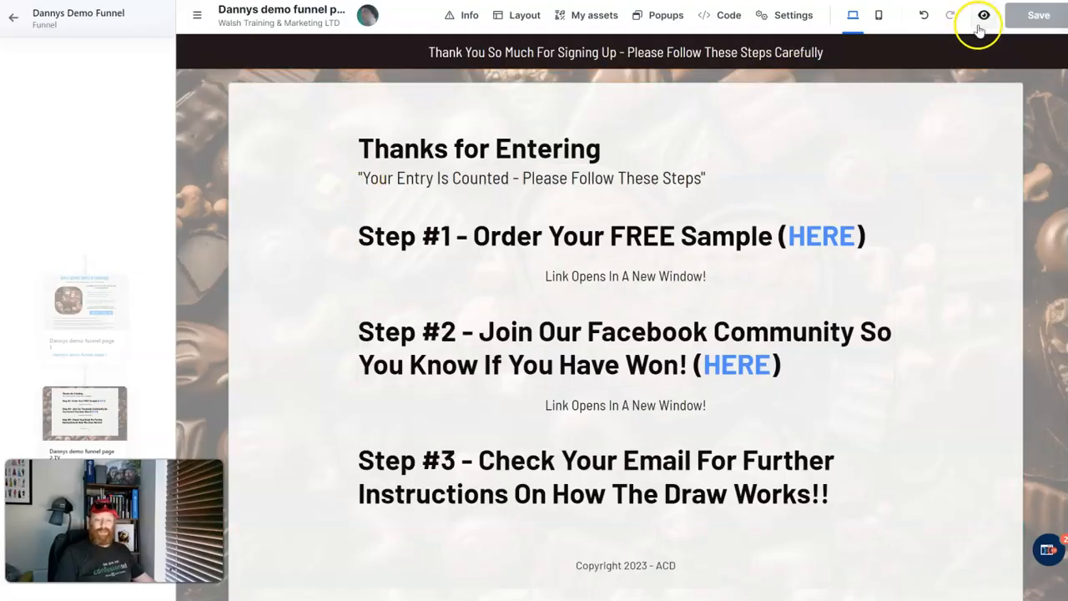
click(985, 16)
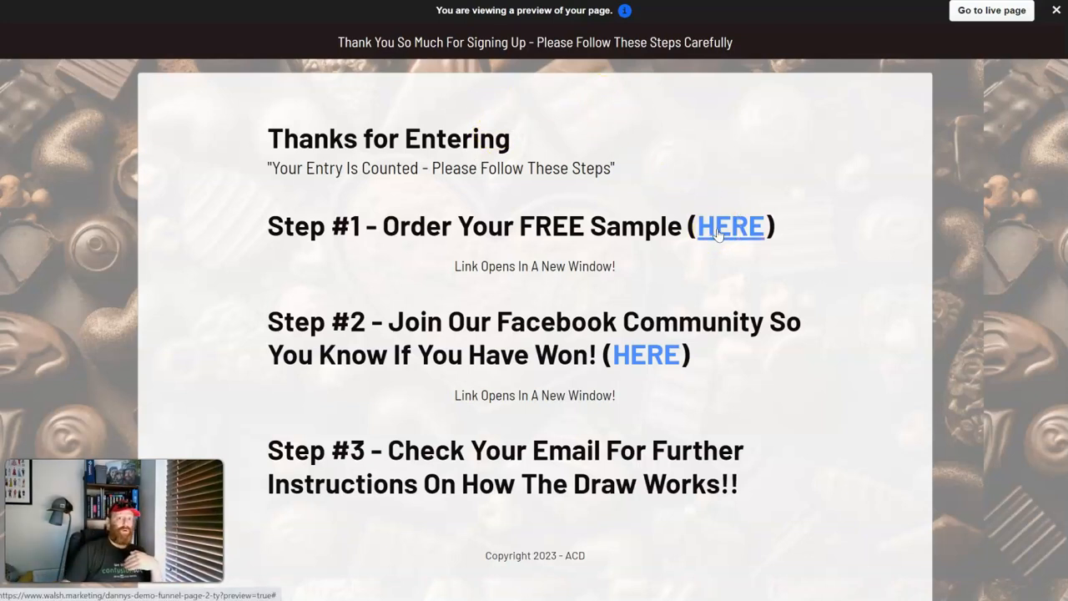
click(751, 229)
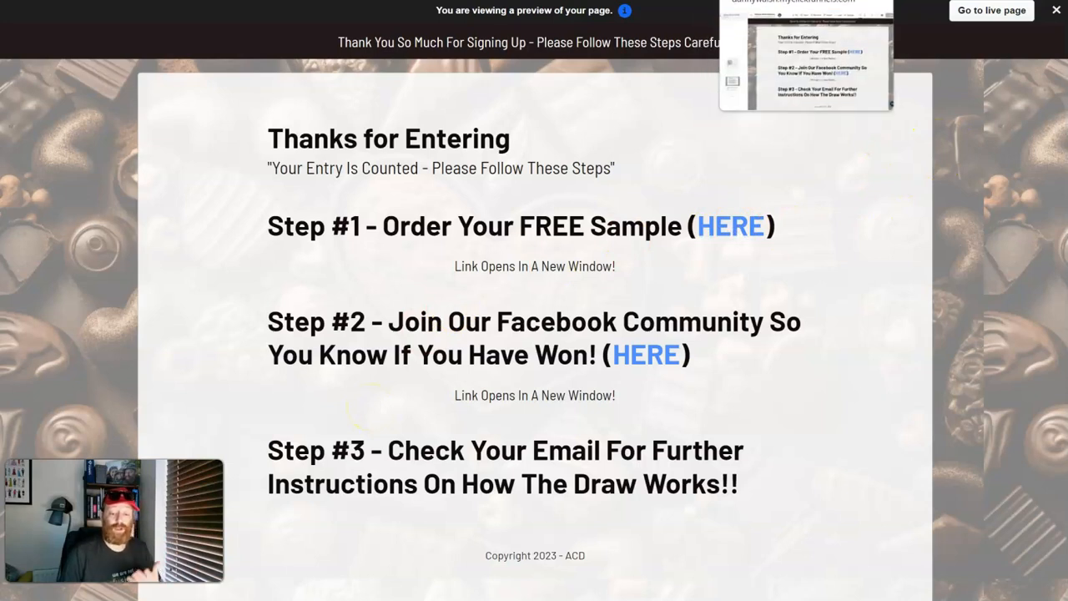
Step: Return from the page preview to the Dannys Demo Funnel overview and close the Napoleon assistant chat
click(738, 0)
scroll(291, 410, down, 2)
scroll(292, 410, up, 2)
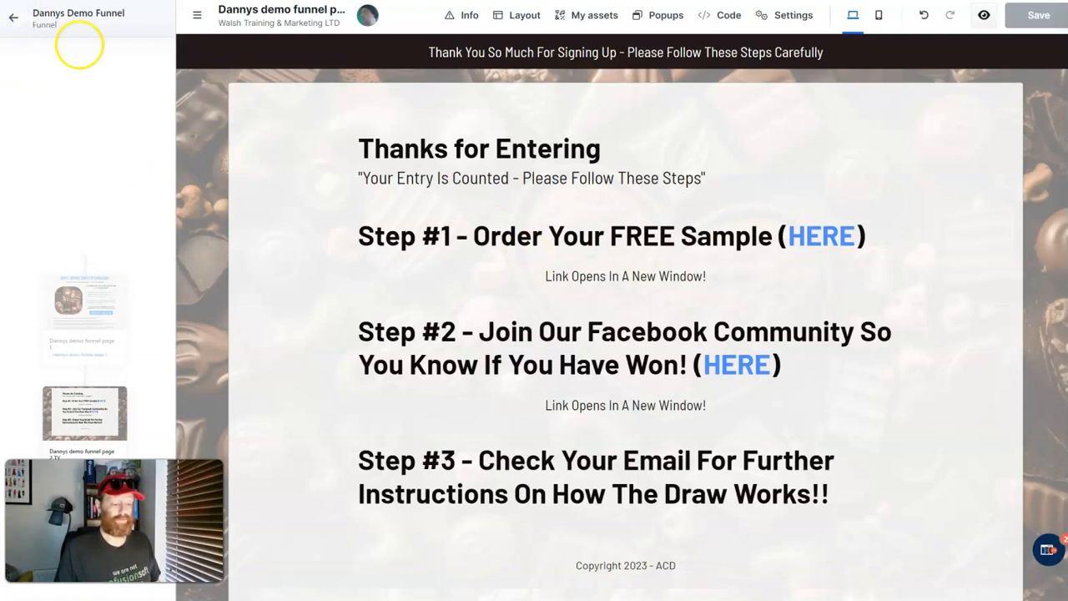
scroll(147, 434, down, 2)
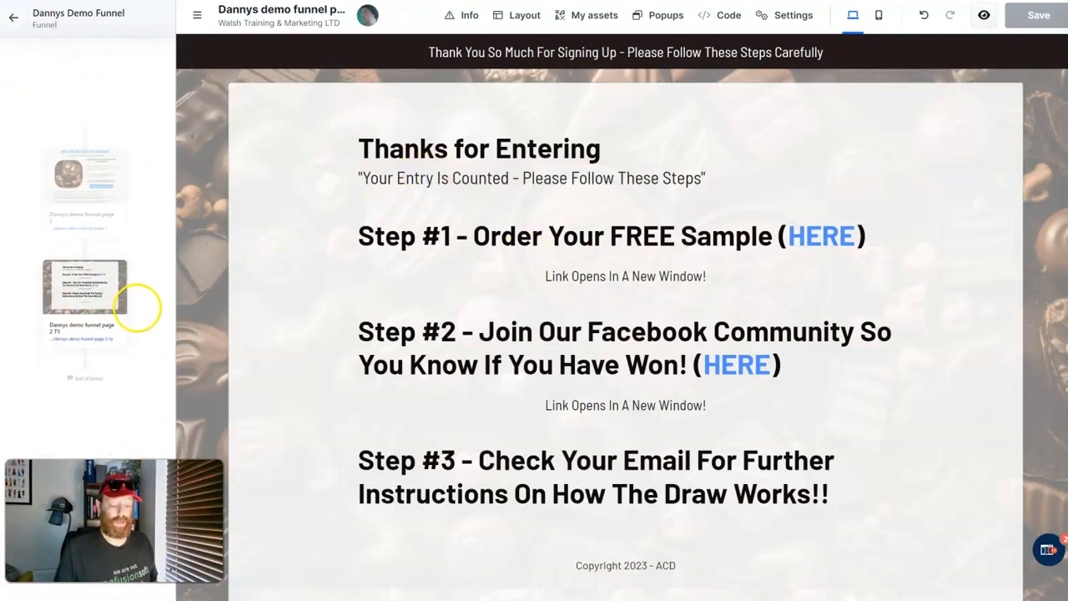
scroll(141, 305, up, 2)
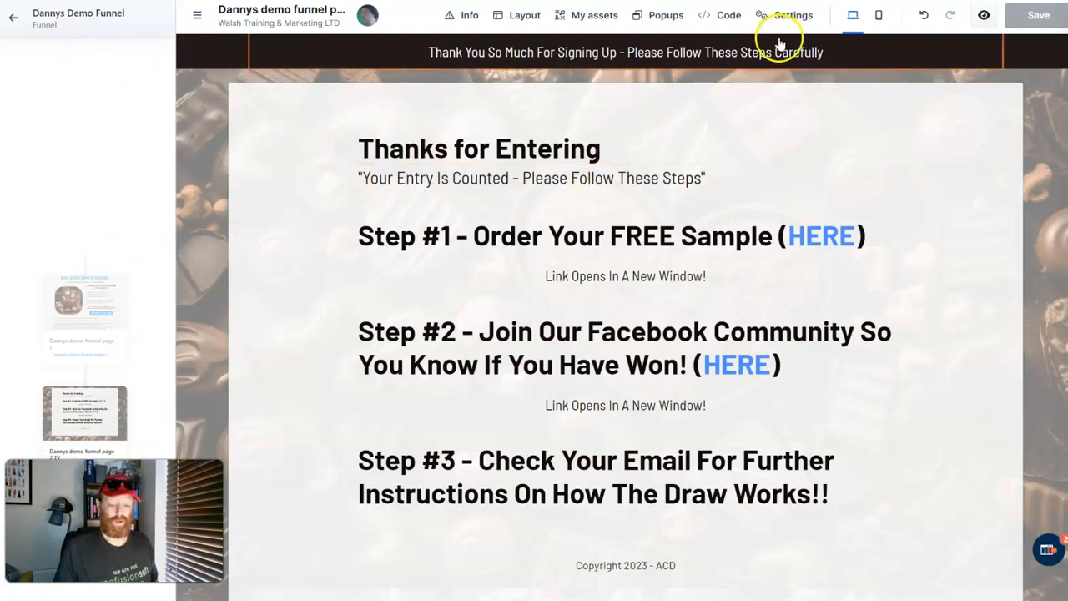
click(197, 15)
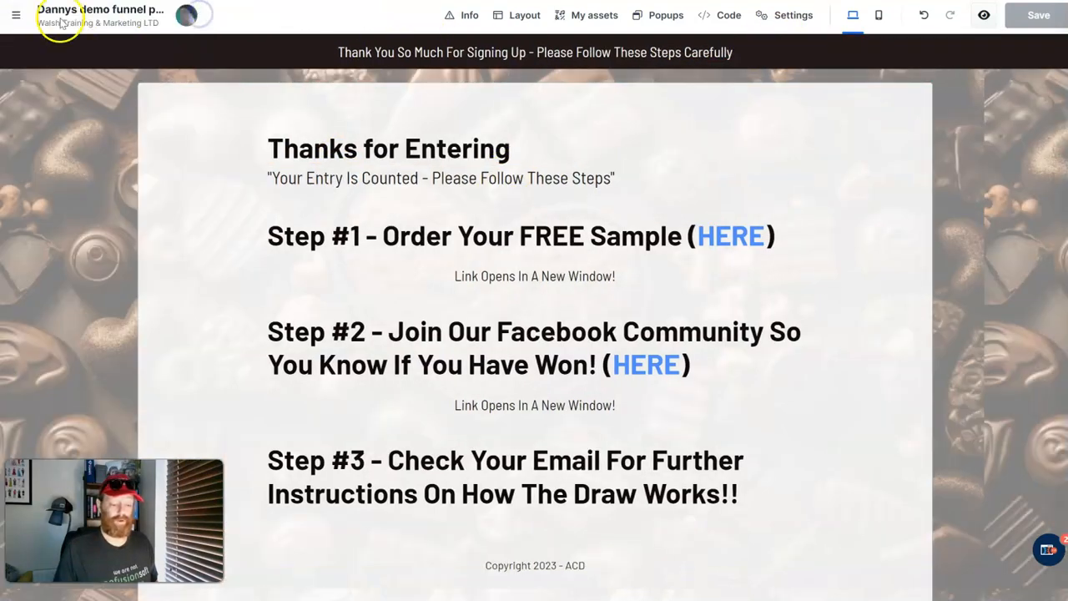
click(16, 16)
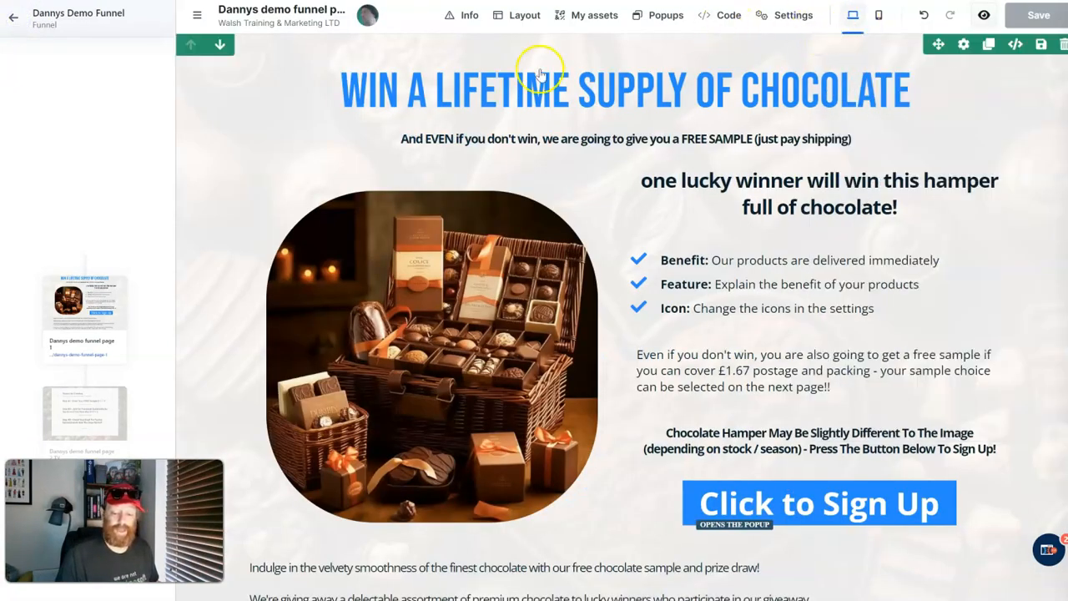
click(14, 18)
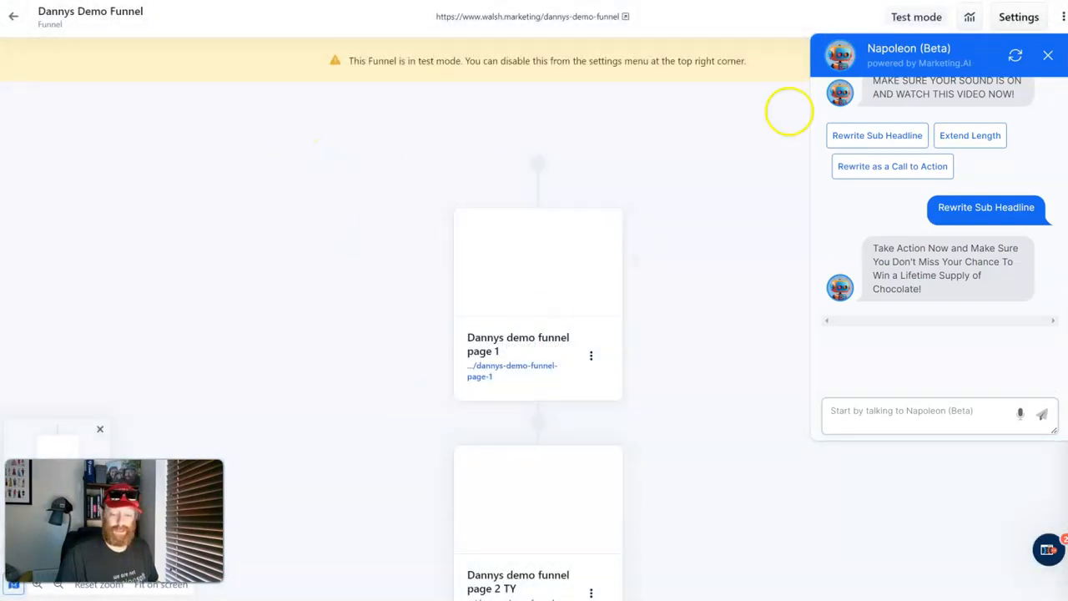
click(1048, 55)
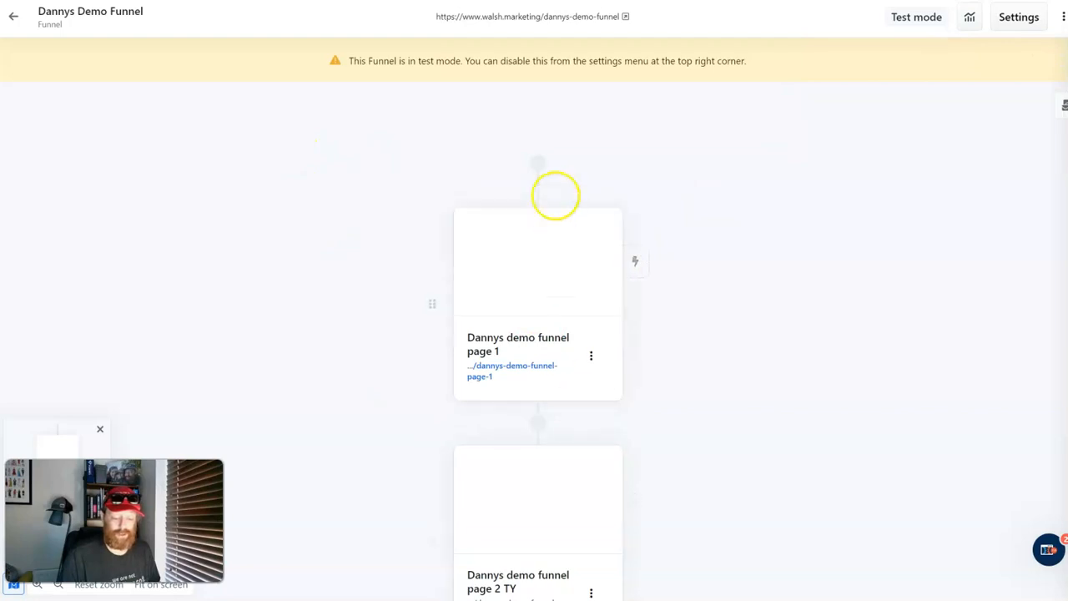
Step: Attach a new workflow named "Chocolate" to funnel page 1, triggered by the Opt-In event
click(638, 261)
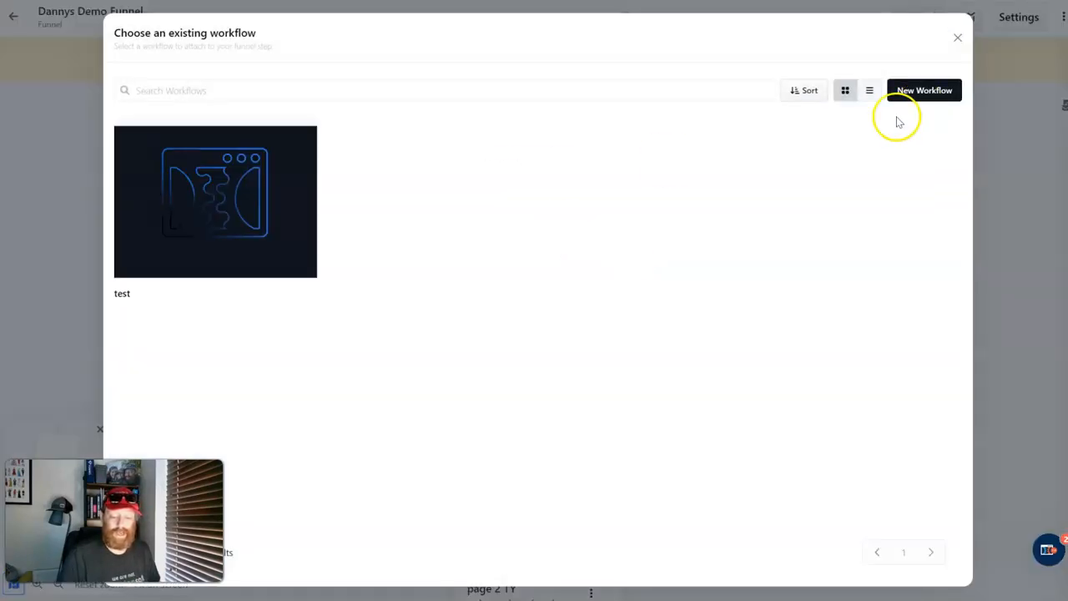
click(925, 95)
click(424, 264)
text(Ch)
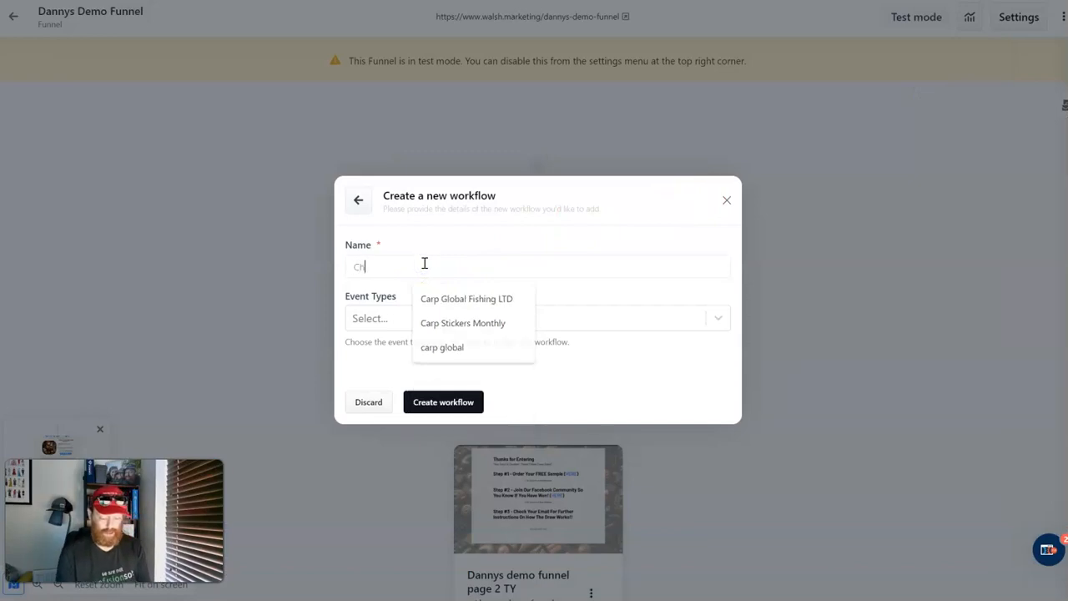
text(ocolate)
click(403, 318)
scroll(453, 386, down, 1)
click(399, 435)
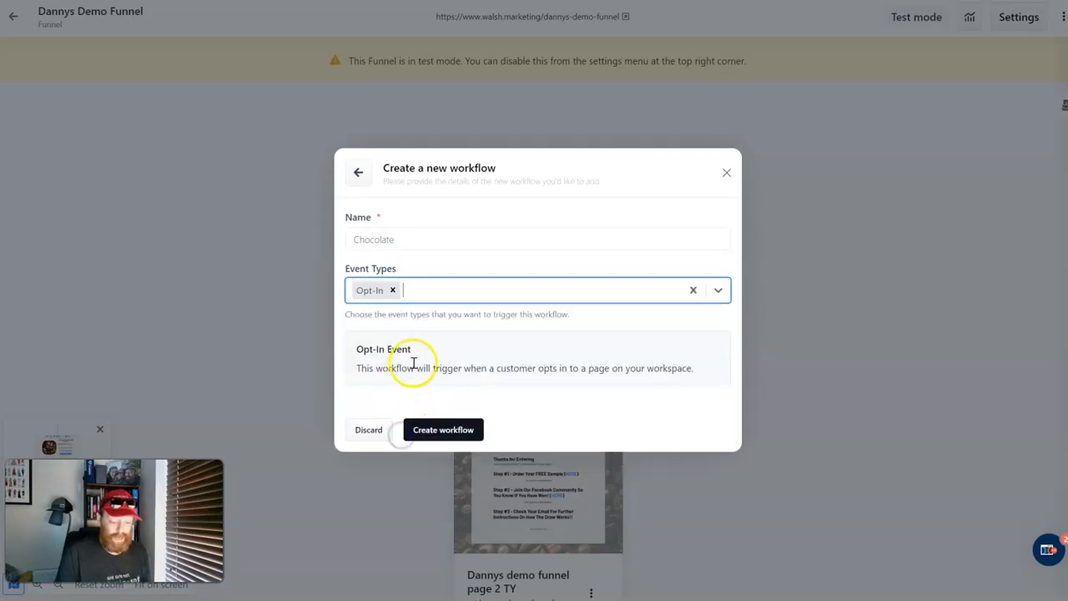
click(437, 429)
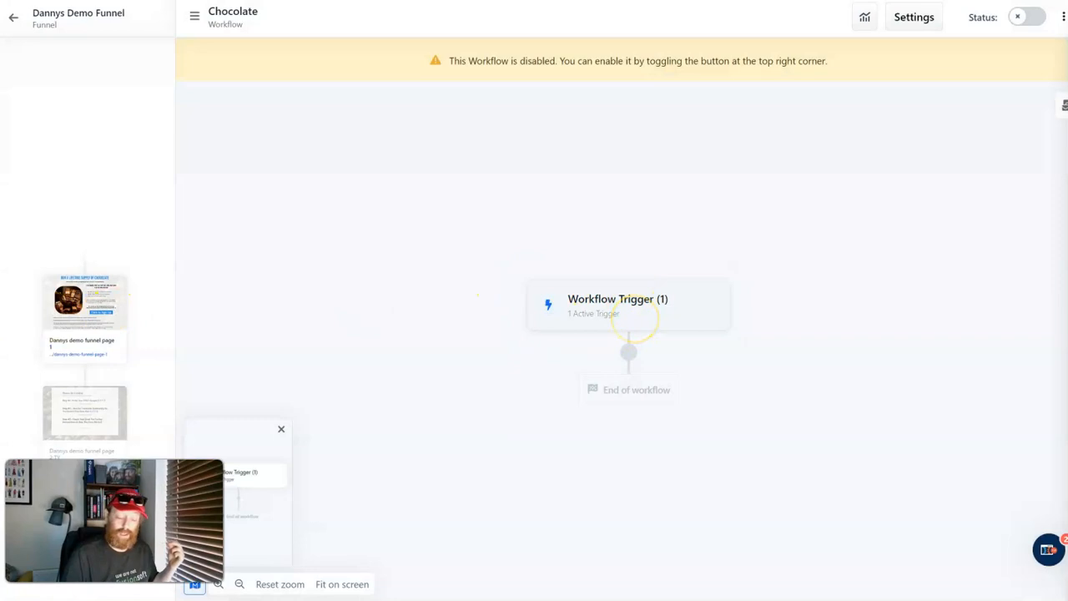
Step: Examine the template categories offered for a Send Email step after the workflow trigger, and leave without choosing one
click(630, 355)
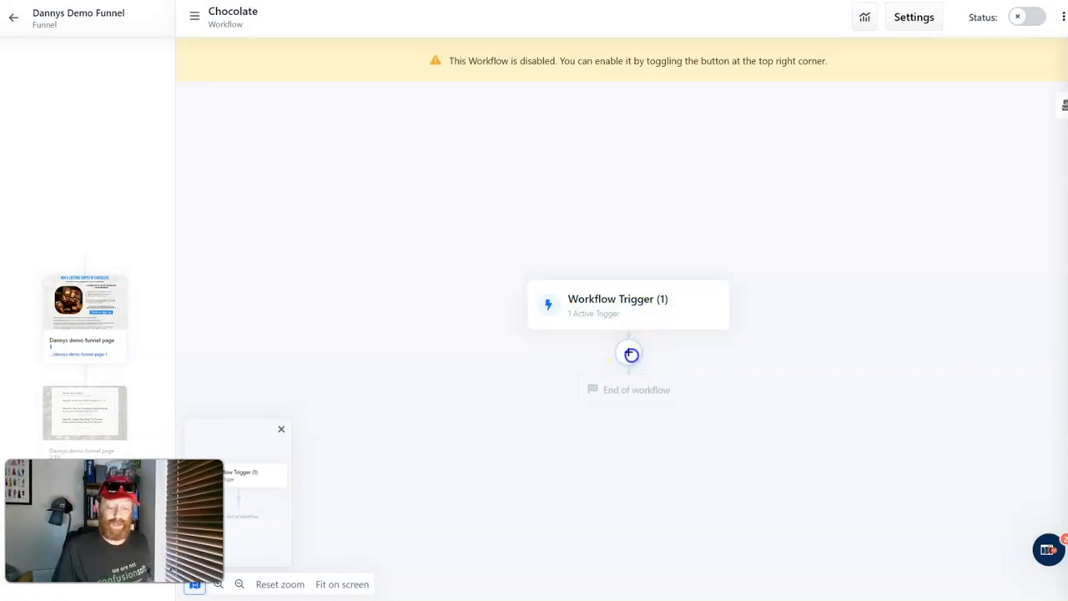
click(908, 85)
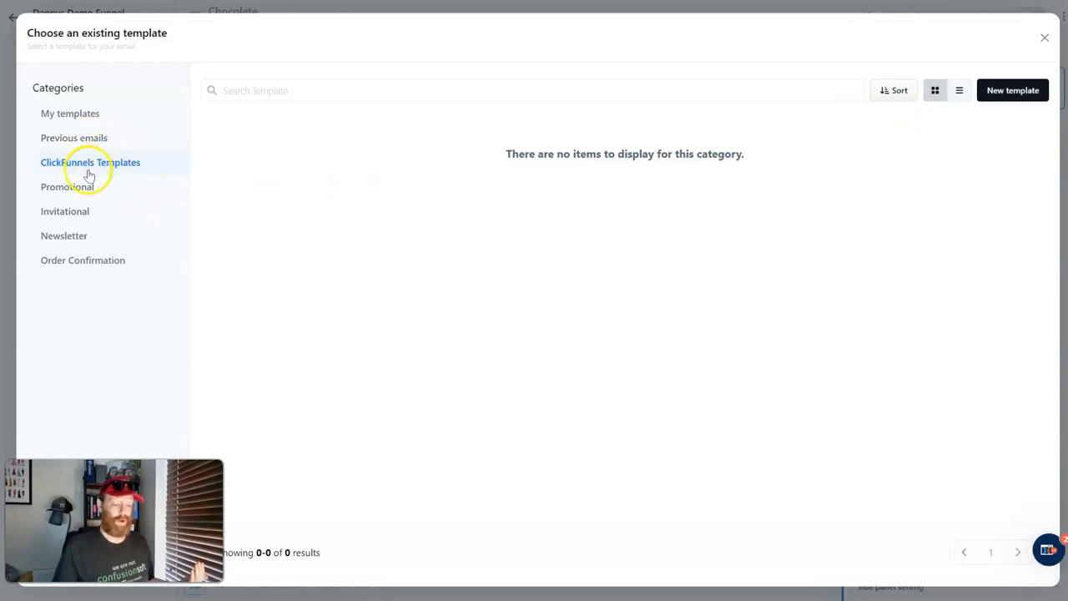
click(78, 254)
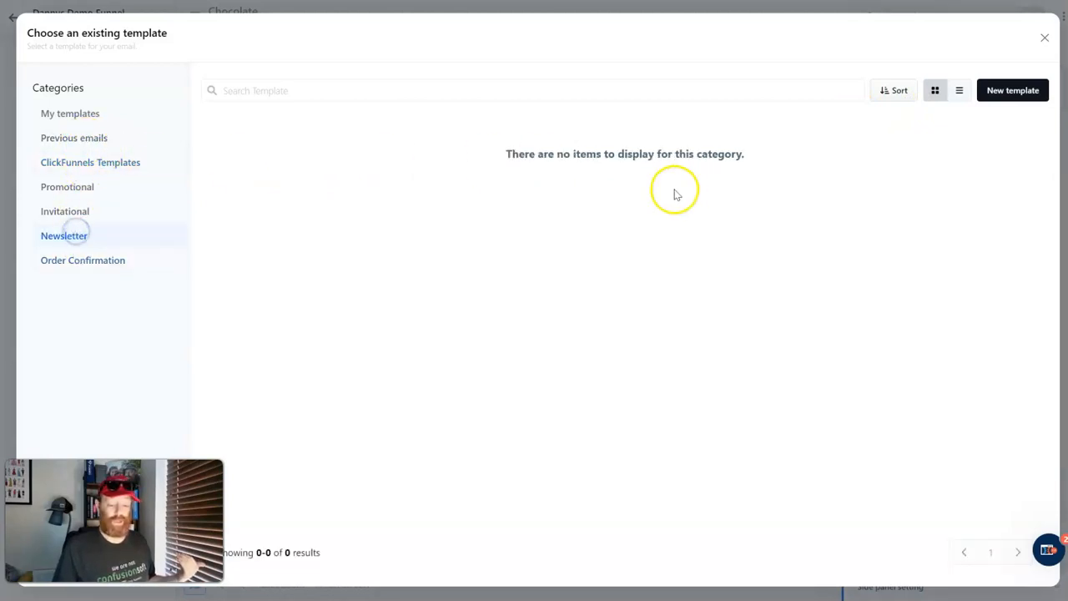
click(81, 139)
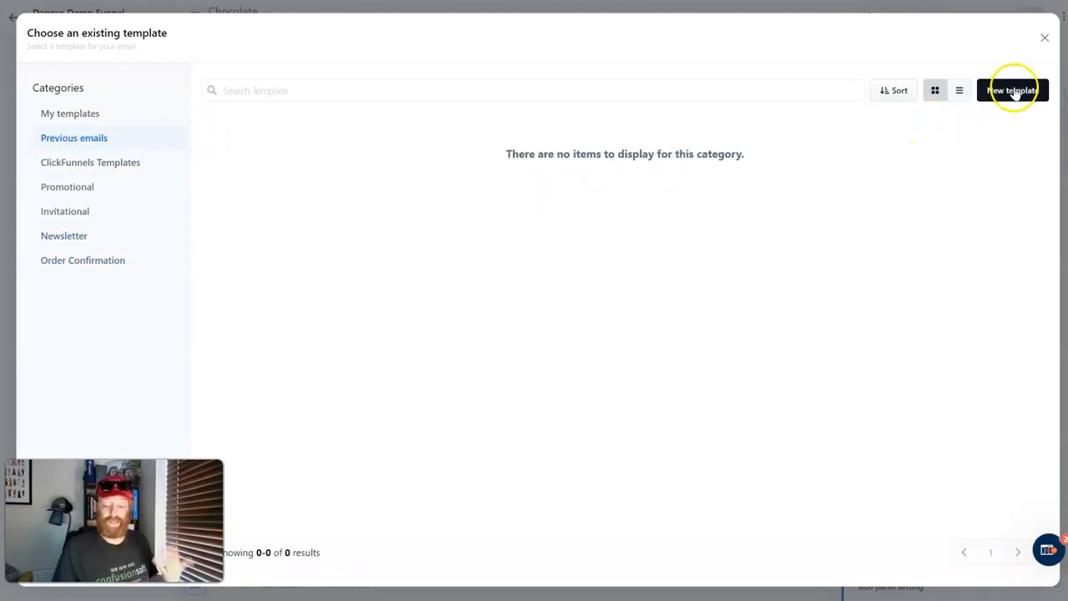
click(76, 115)
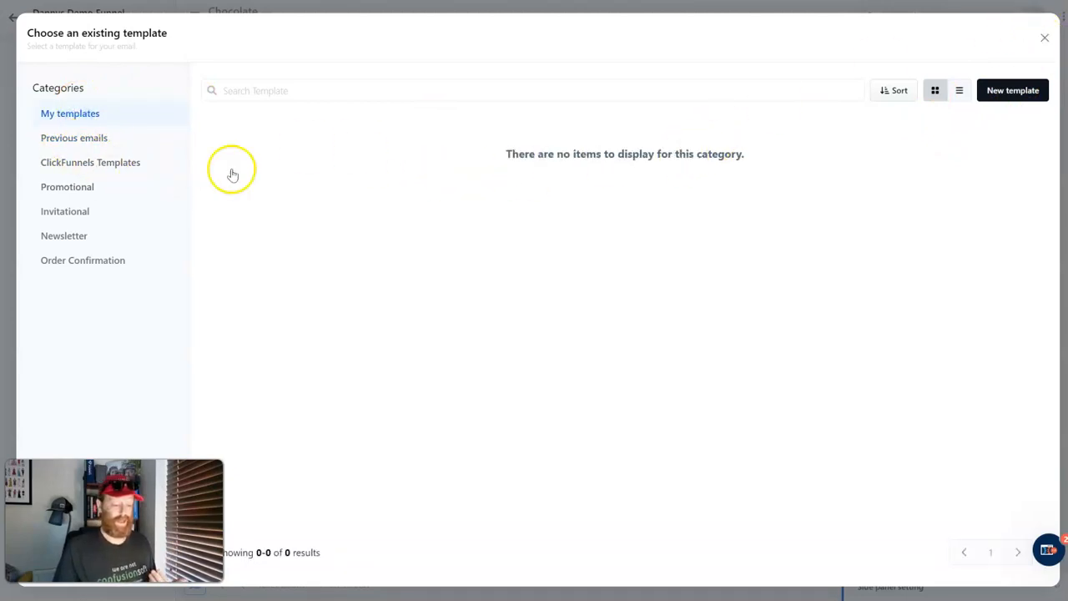
click(1044, 42)
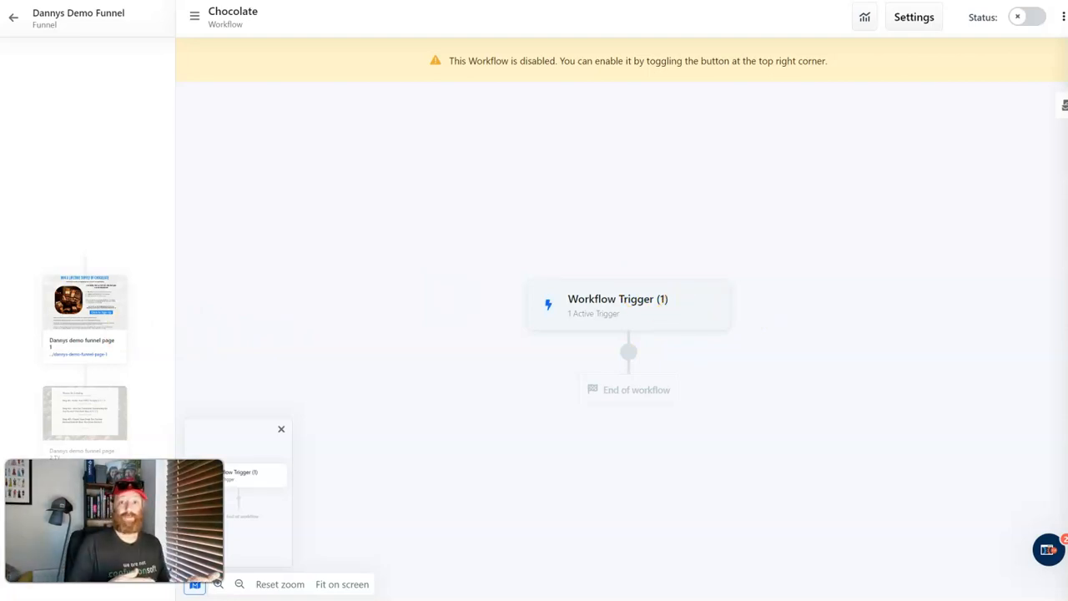
click(630, 354)
click(949, 92)
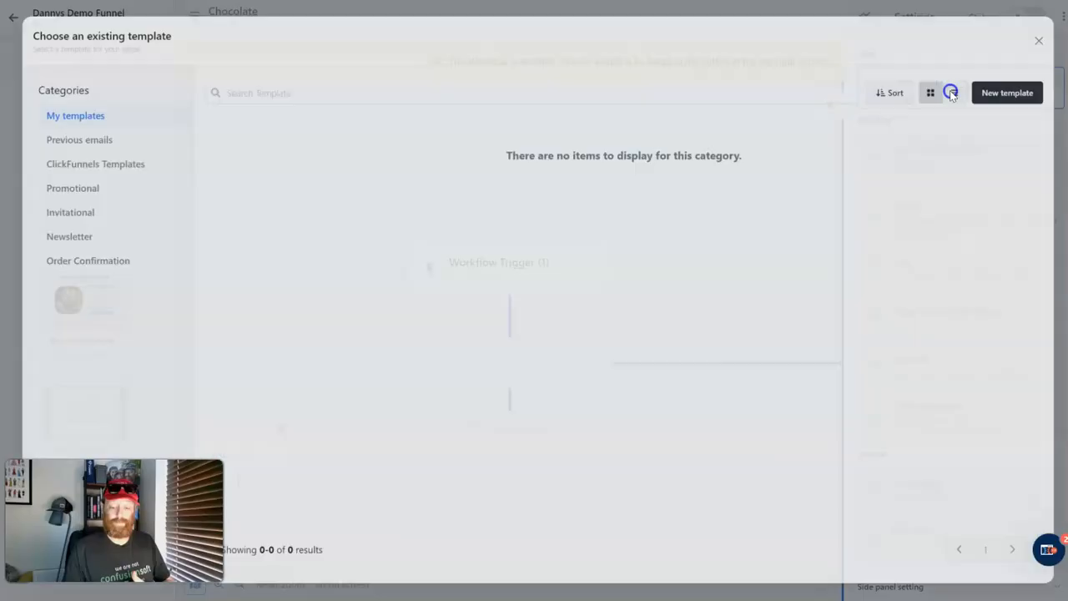
click(1044, 38)
click(629, 353)
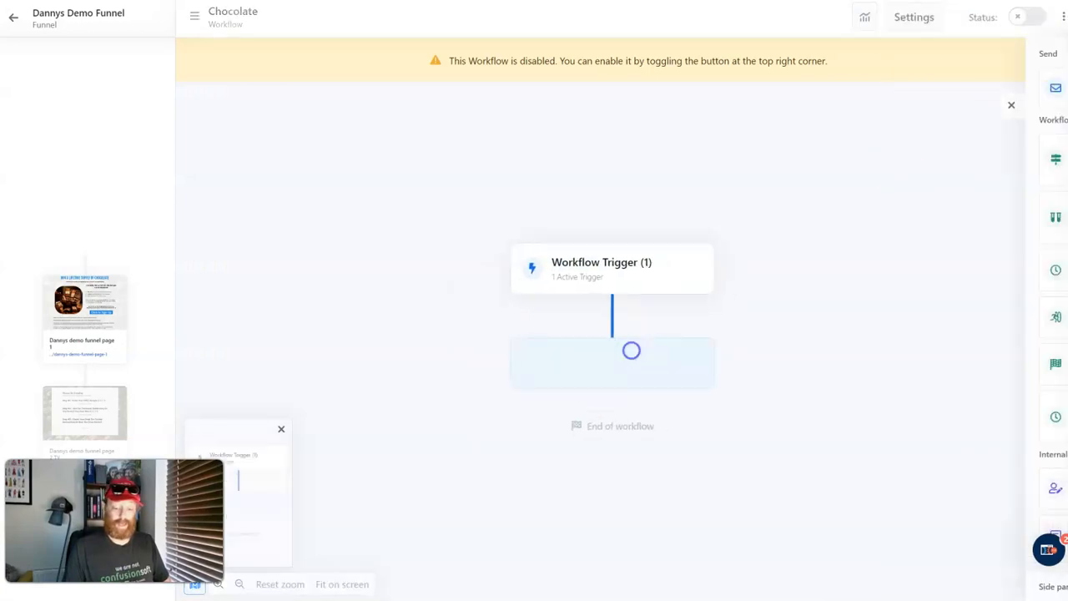
click(913, 276)
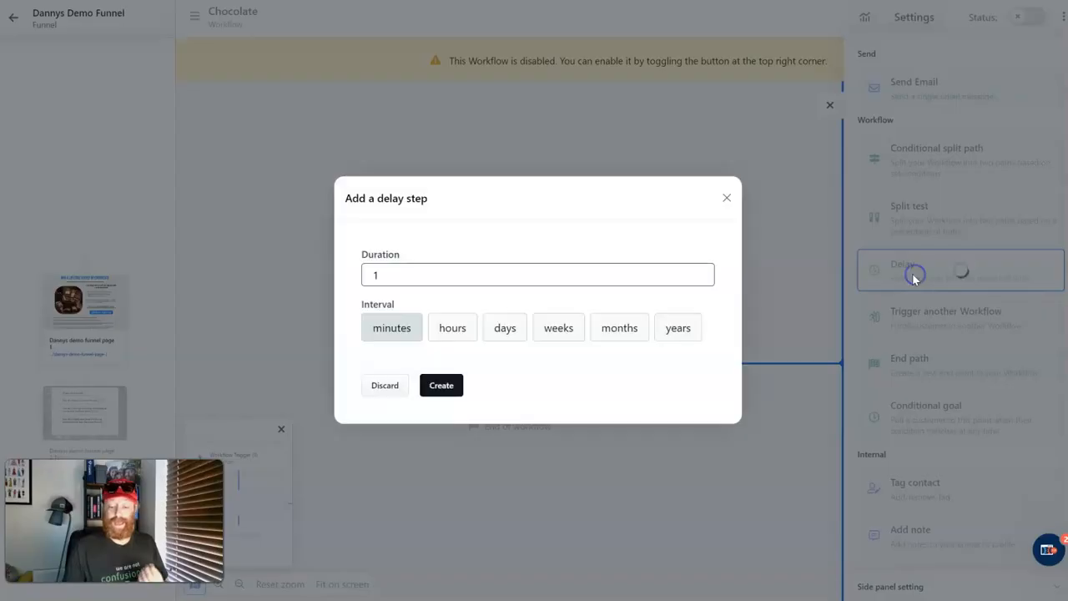
click(493, 326)
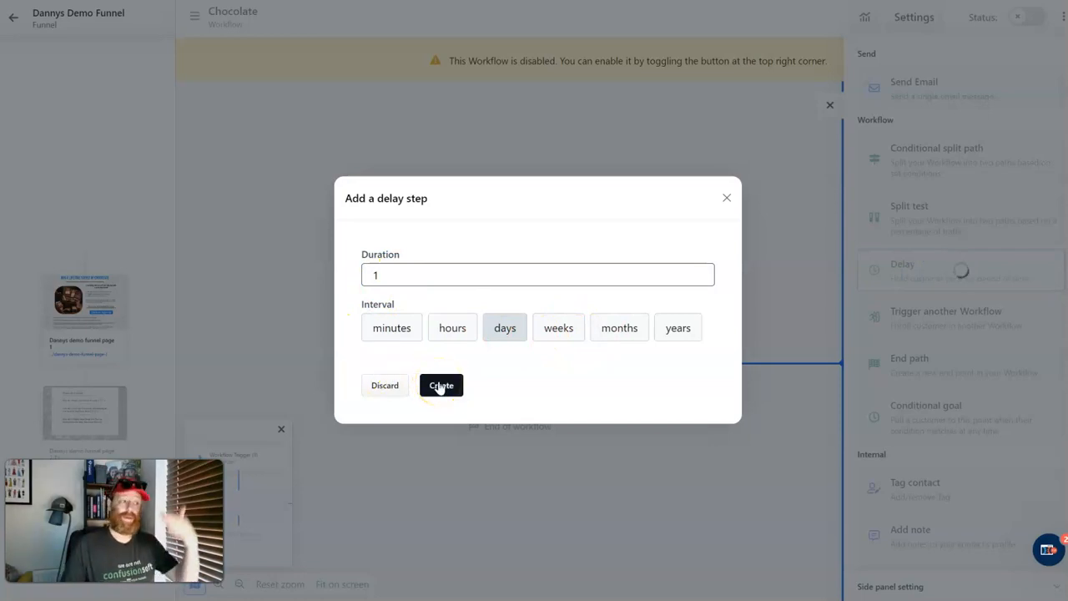
click(726, 198)
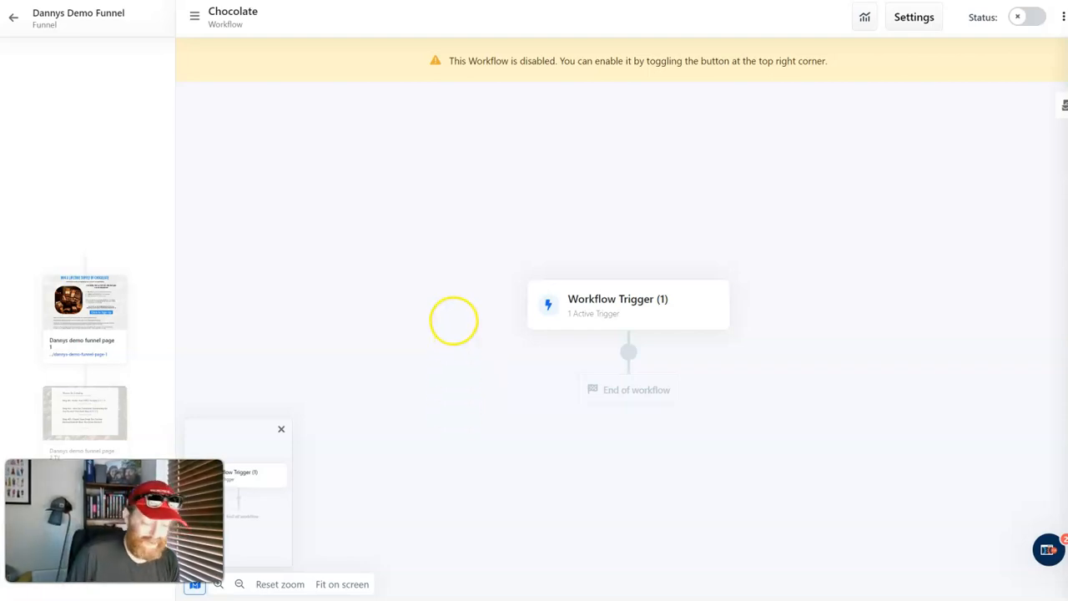
Step: Return to the funnel overview and examine its statistics for earnings, sales, pageviews and opt-ins
click(77, 298)
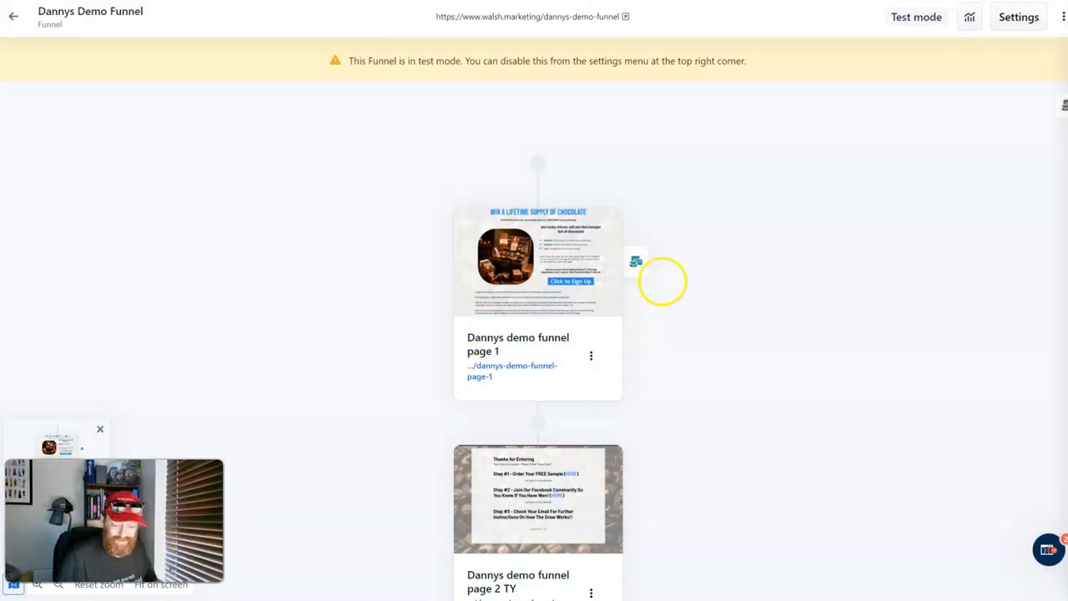
scroll(663, 279, down, 1)
mouse_move(572, 171)
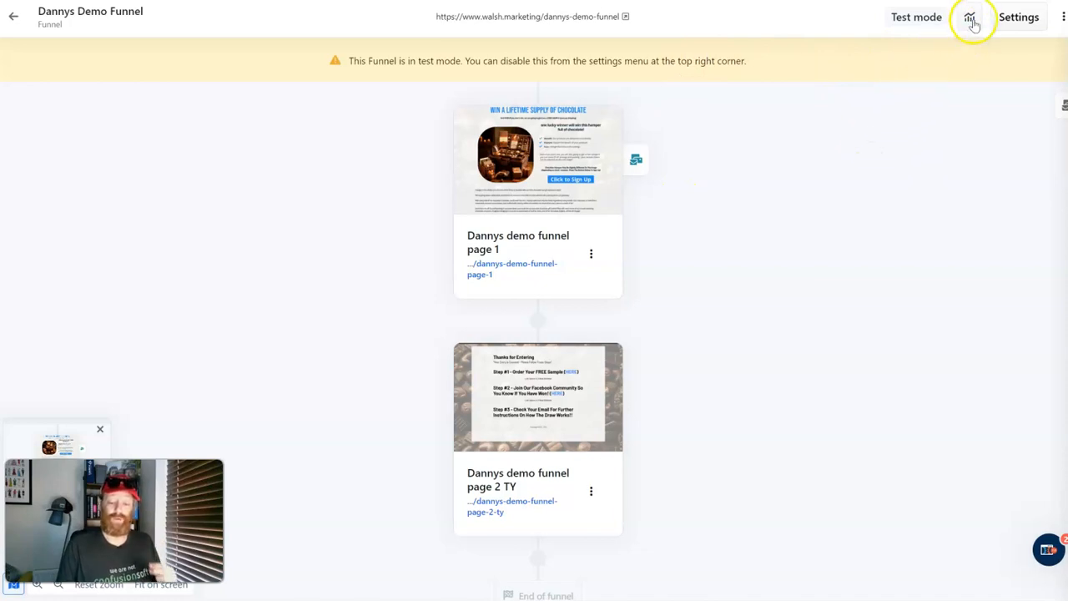
click(970, 18)
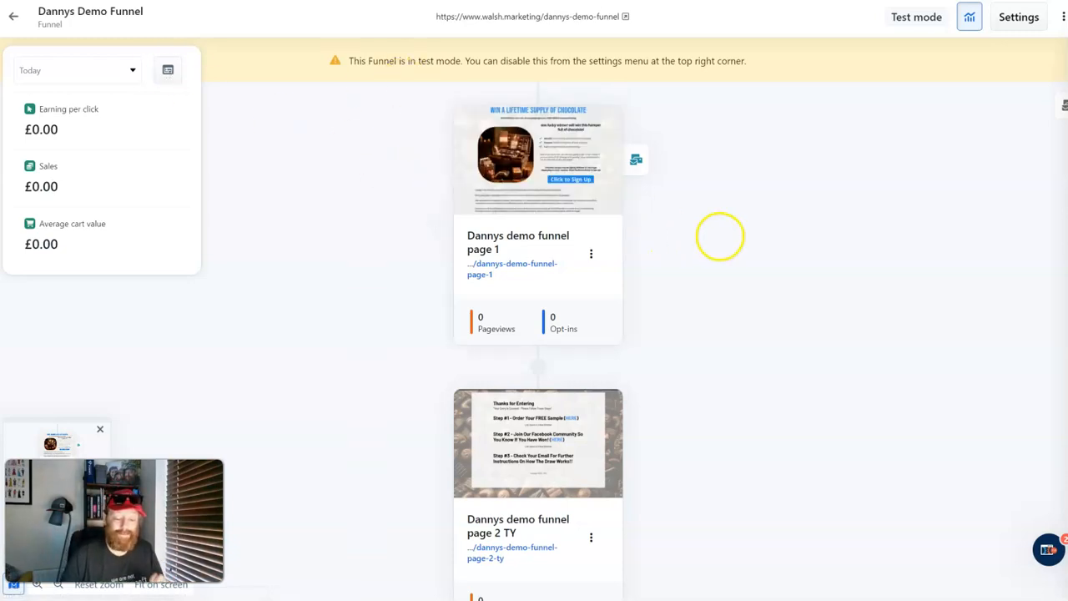
click(302, 167)
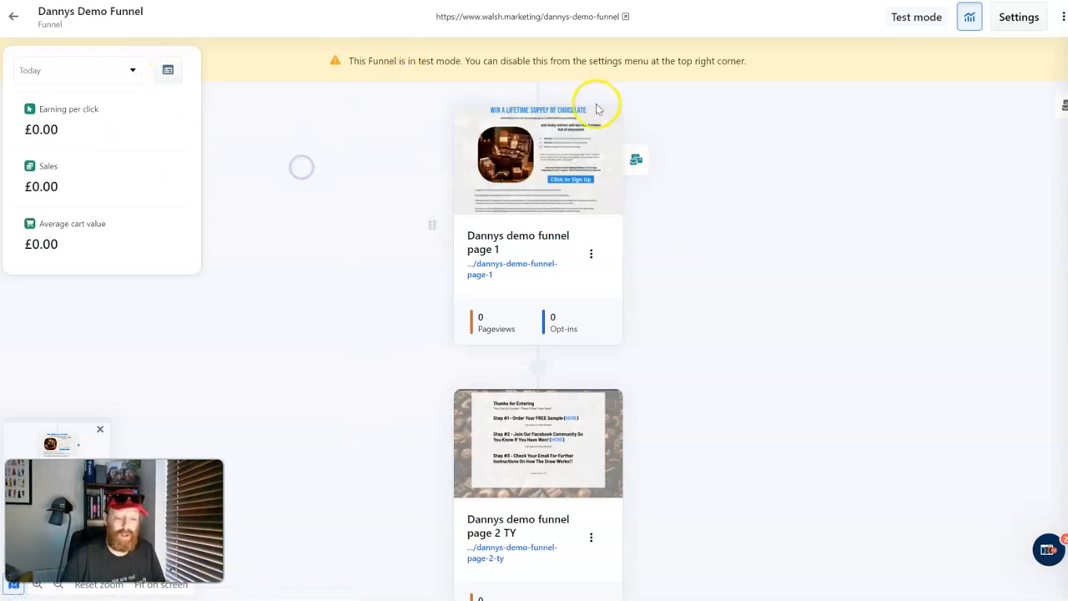